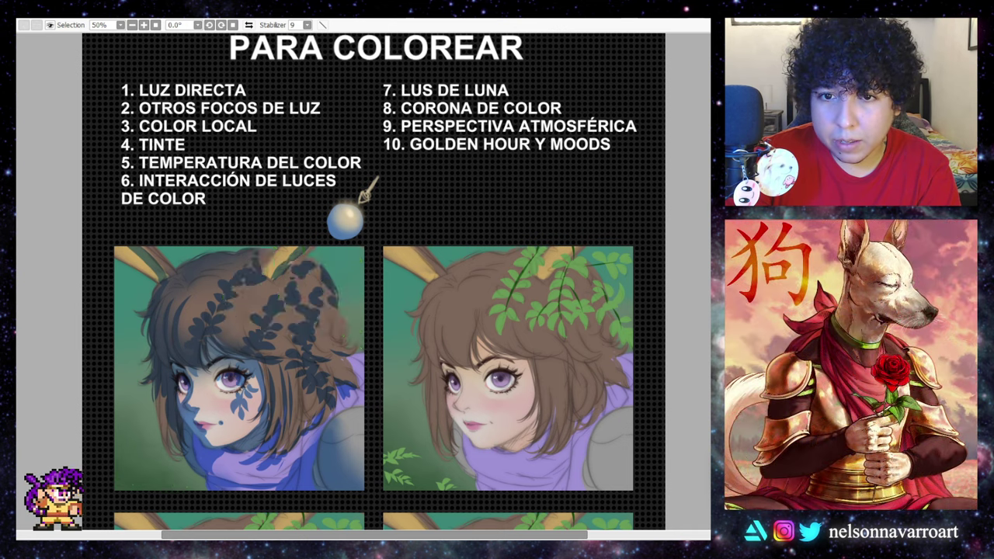
- Annotate the shaded sphere with a handwritten "Luz directa" label and a blue light source whose downward arrow reads "otro foco"
key(ctrl+z)
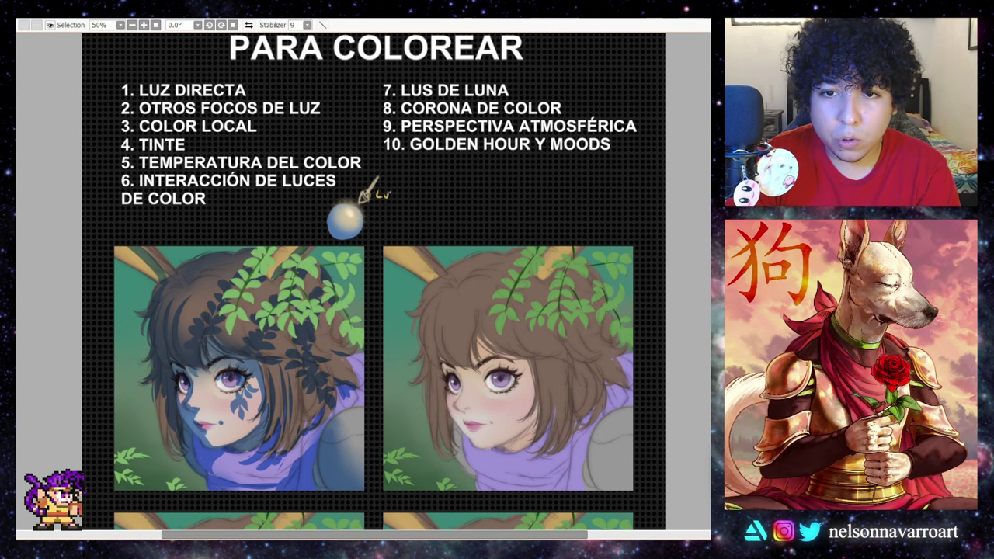
drag(378, 204, 380, 209)
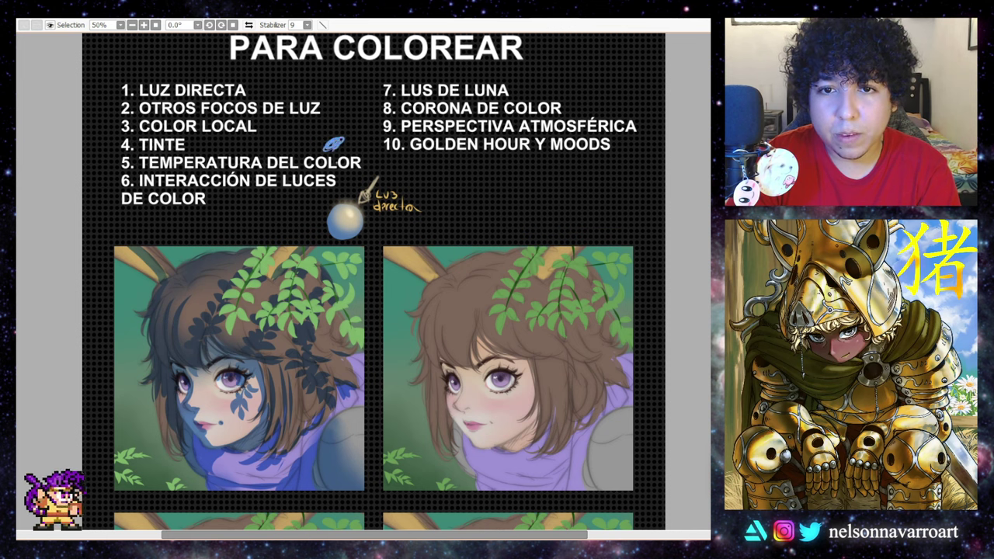
drag(337, 192, 335, 146)
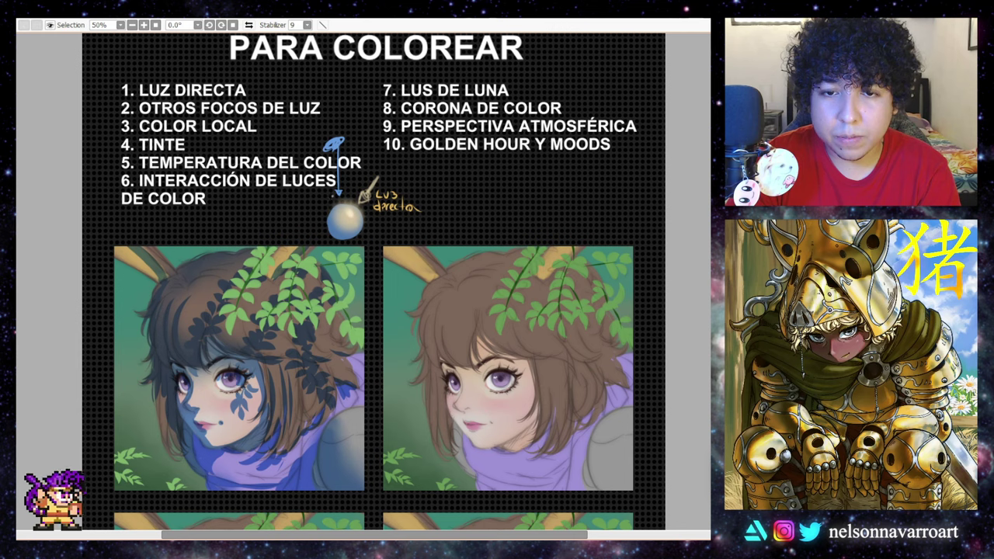
drag(328, 198, 341, 199)
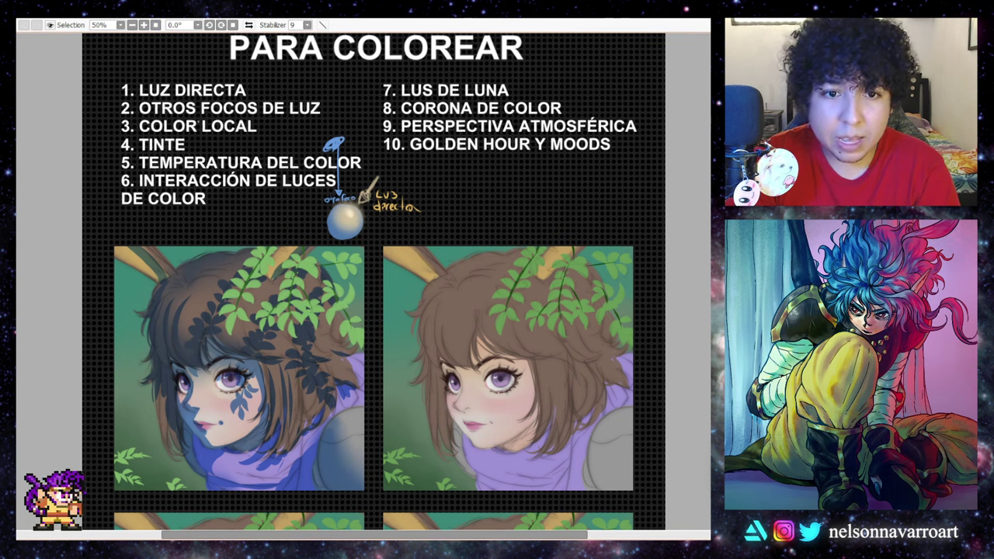
- Draw a small green arrow aimed at the sphere's lower-left edge as a third light direction
scroll(373, 280, down, 3)
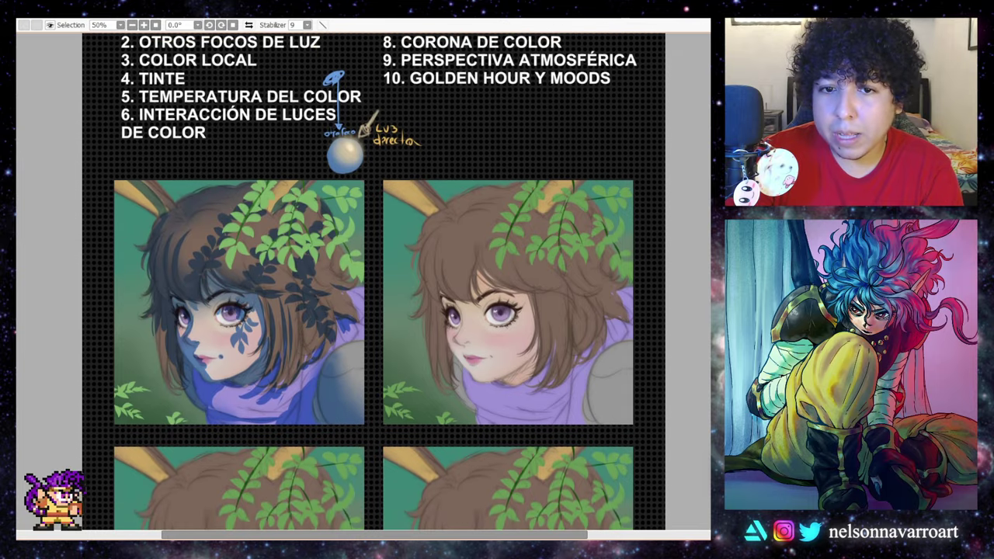
scroll(372, 280, up, 1)
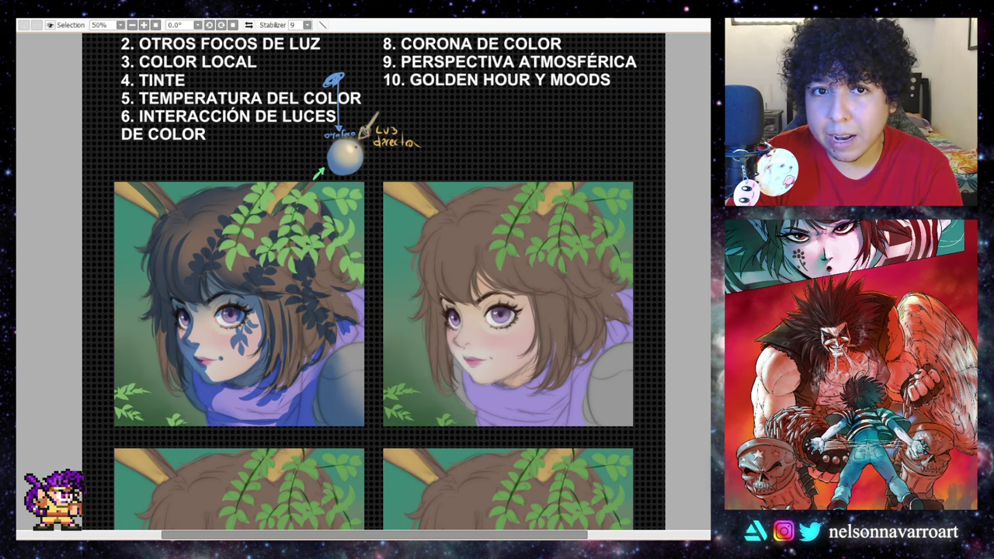
scroll(509, 164, up, 3)
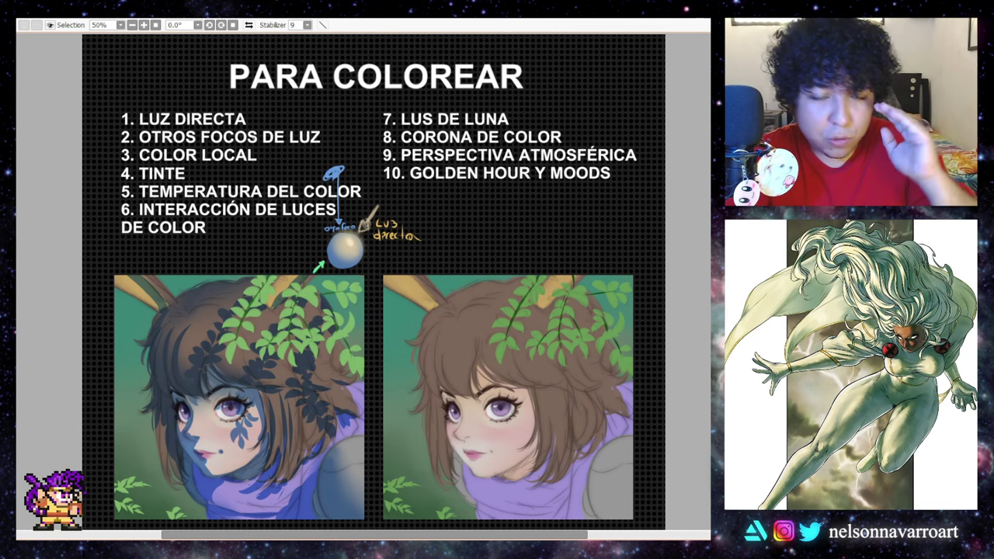
- Try a teal tint on the first portrait's blue shadows, and undo it
click(143, 25)
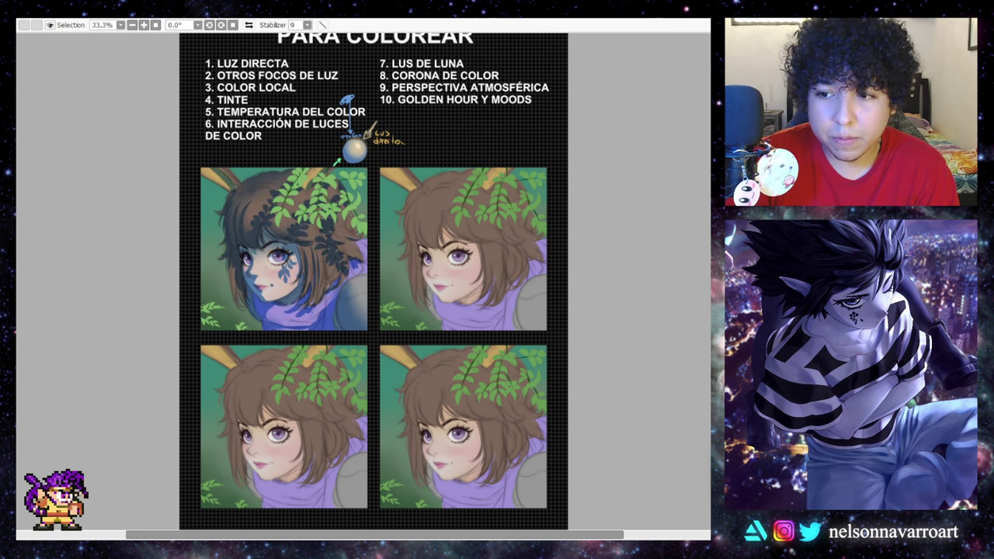
key(ctrl+y)
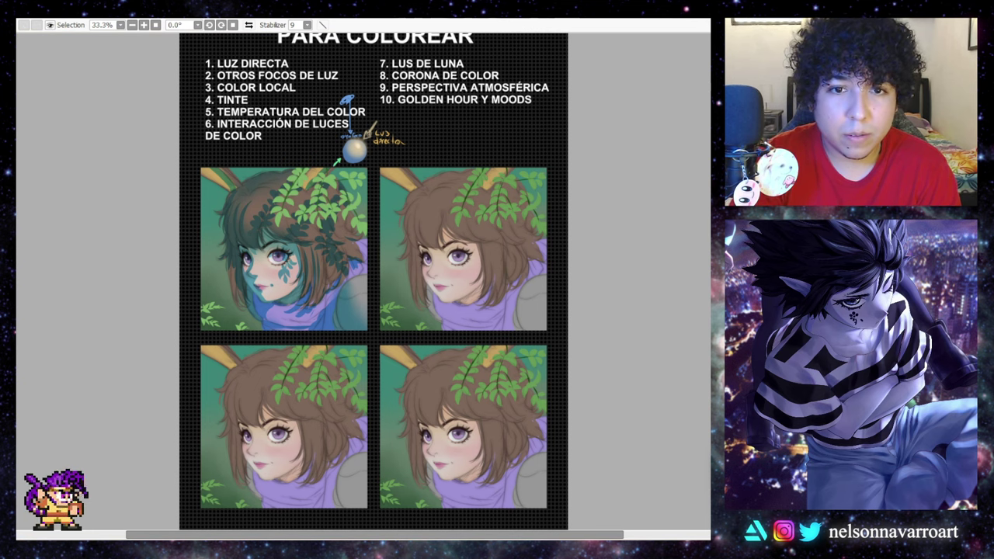
key(ctrl+z)
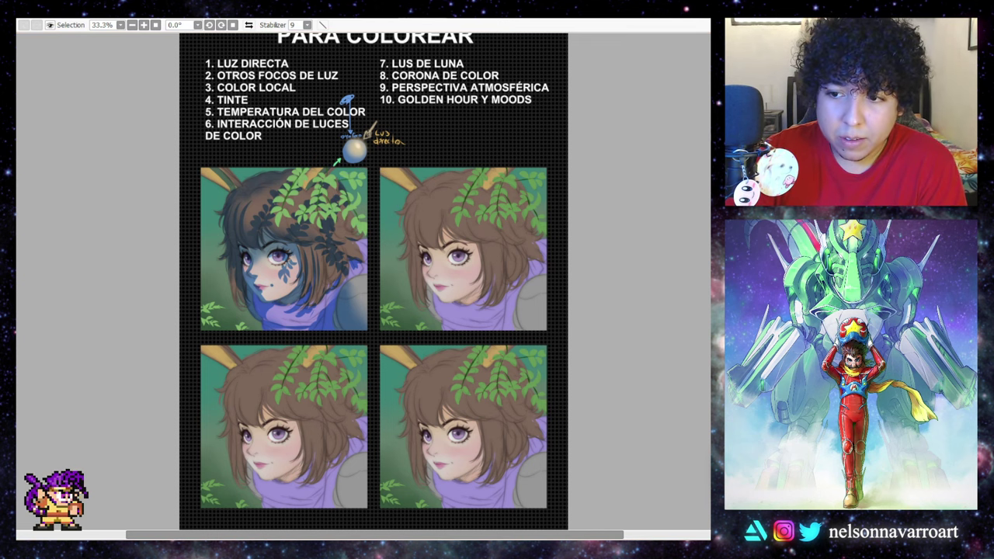
- Paint soft green reflected light along the shadowed edges of the first portrait's shoulder, scarf, face and hair
key(ctrl+plus)
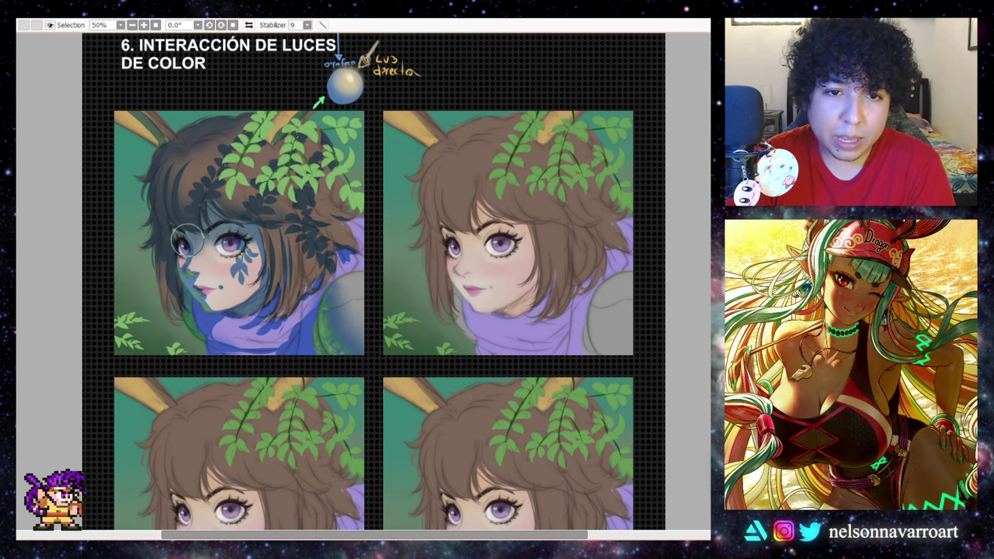
scroll(373, 279, up, 4)
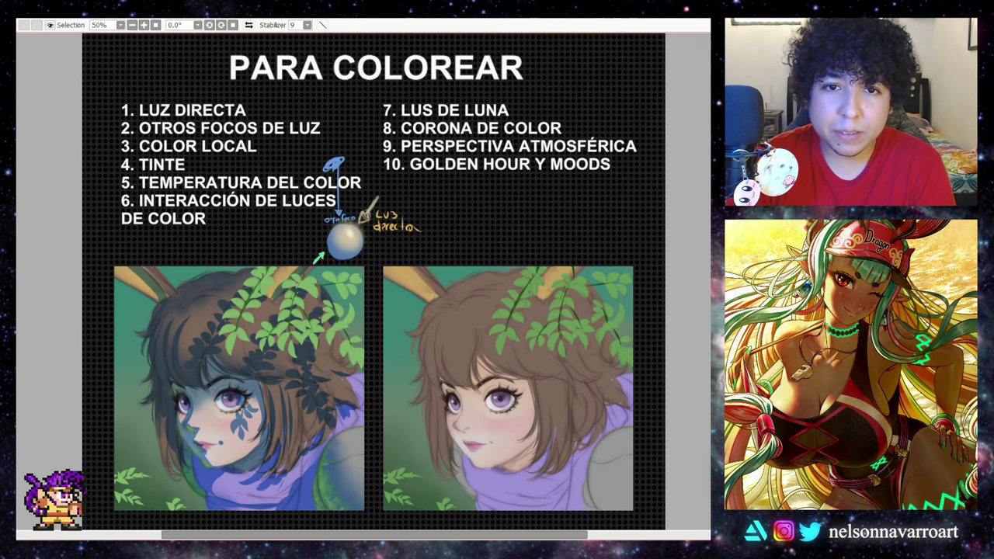
scroll(372, 279, down, 3)
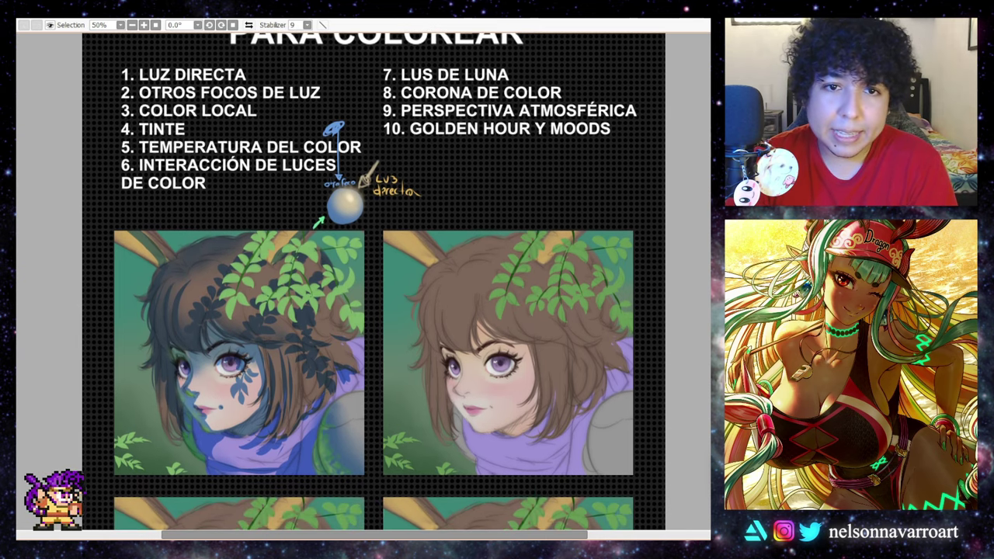
scroll(373, 280, down, 1)
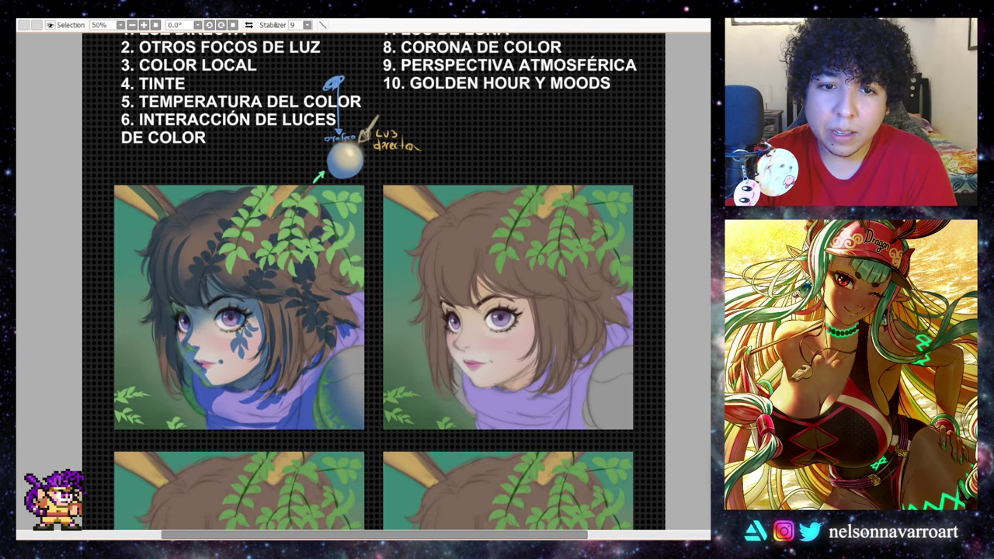
scroll(373, 280, up, 1)
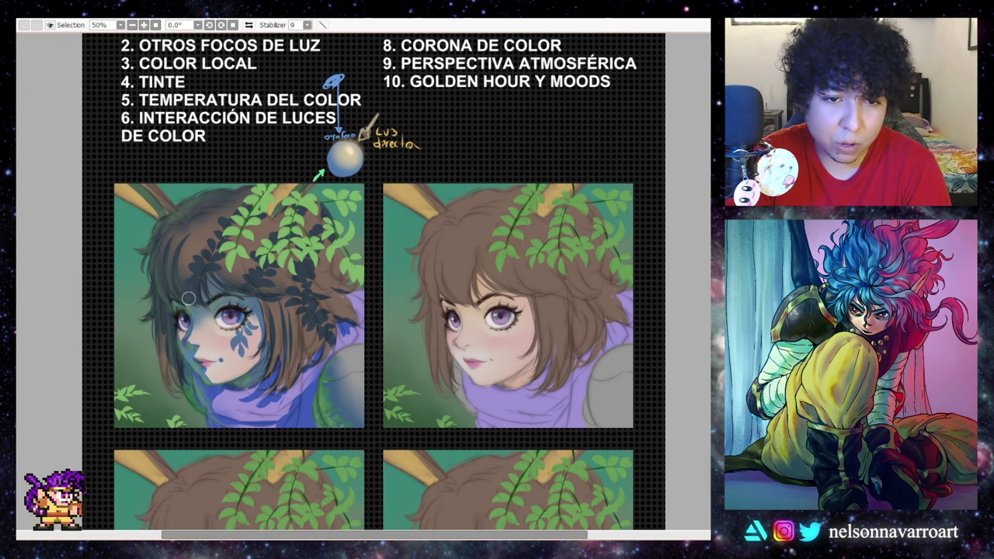
key(bracketright)
key(bracketright)
key(bracketright)
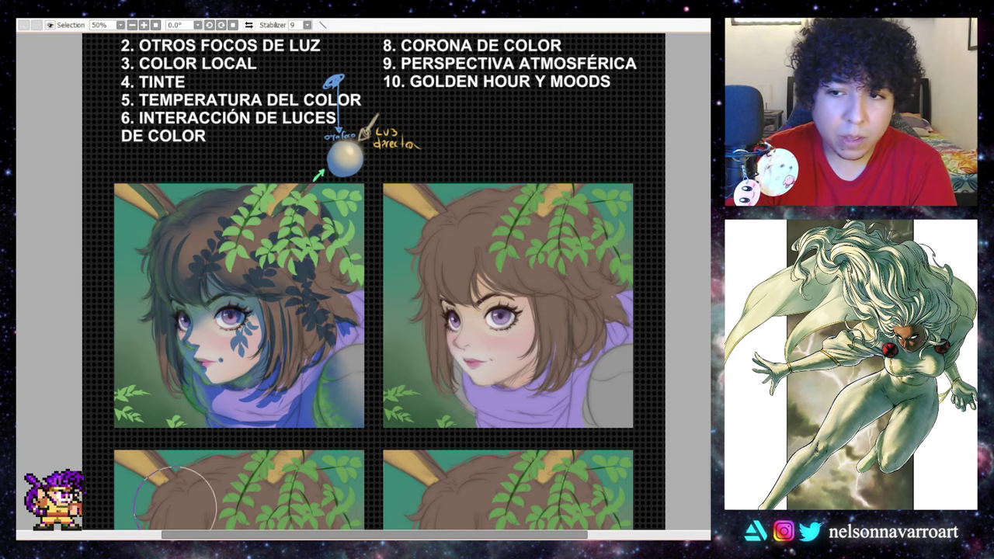
- Temporarily enlarge the pasted reference photo of leaf shadows on a face, and remove it from the canvas
click(155, 25)
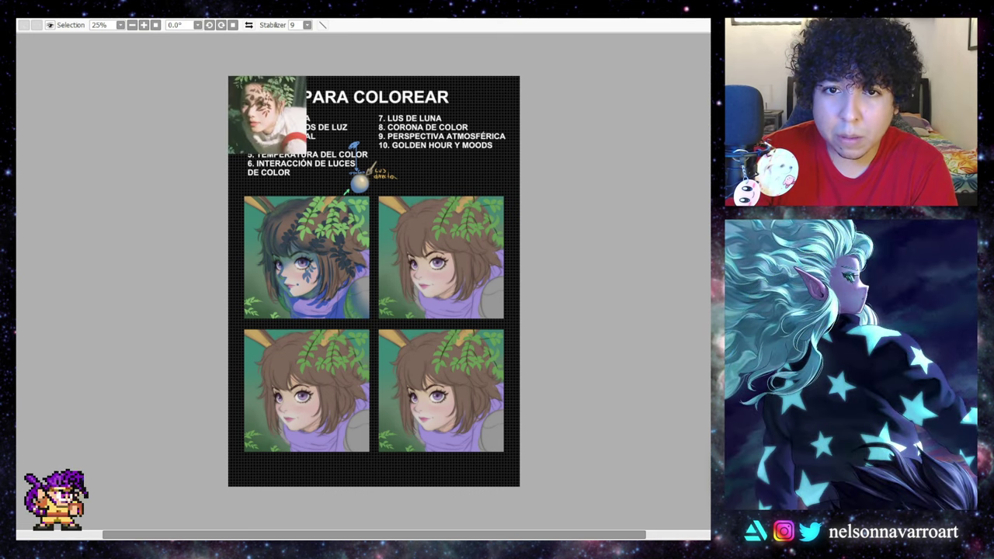
drag(305, 154, 385, 233)
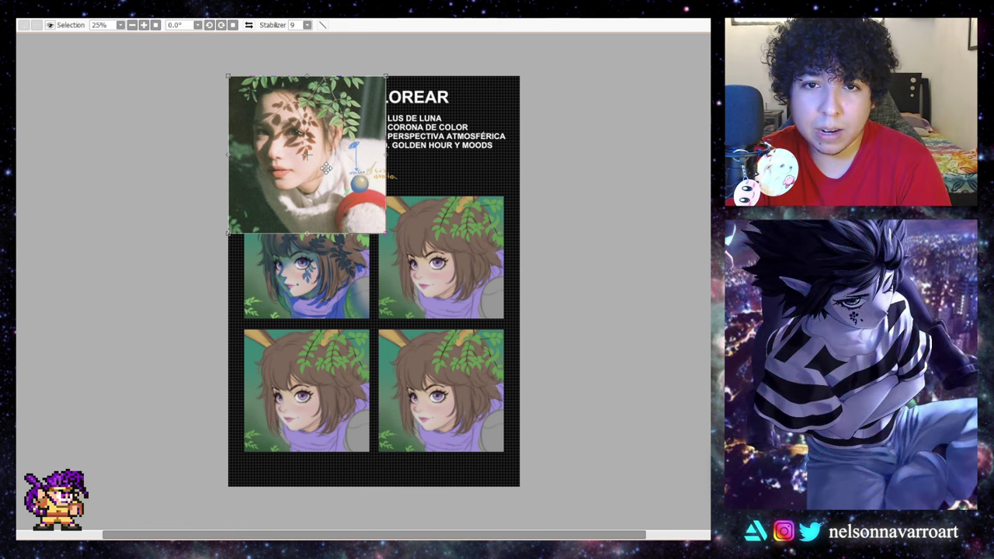
key(Escape)
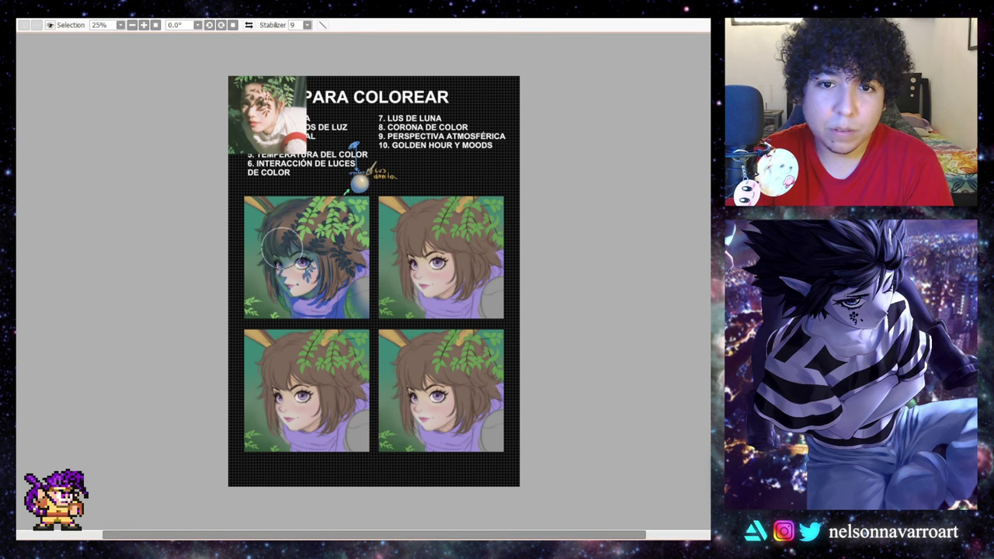
key(ctrl+z)
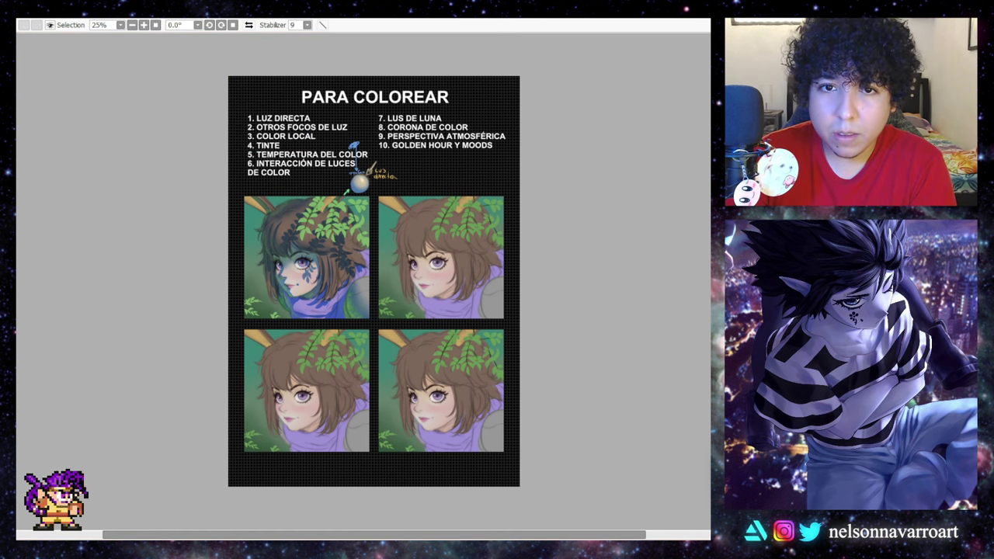
key(ctrl+y)
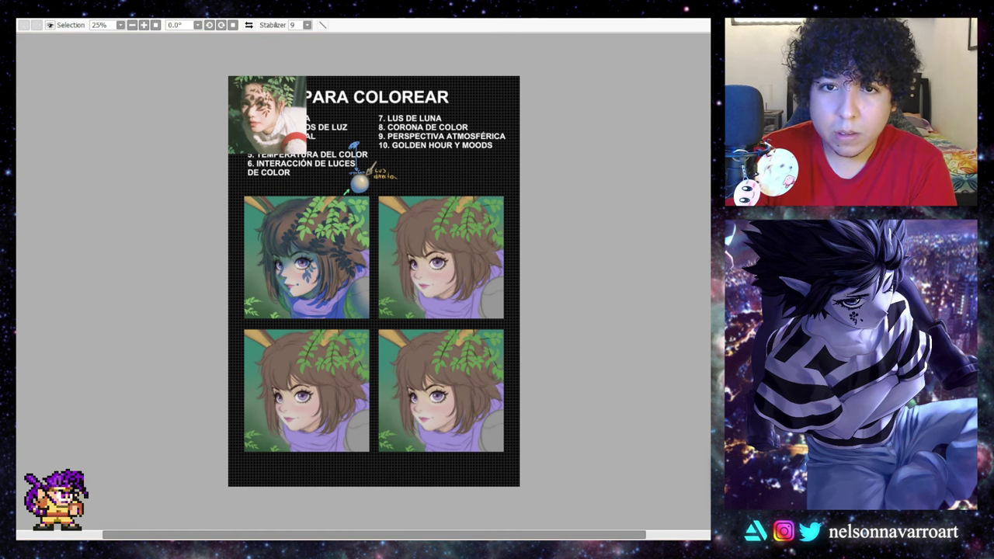
key(ctrl+z)
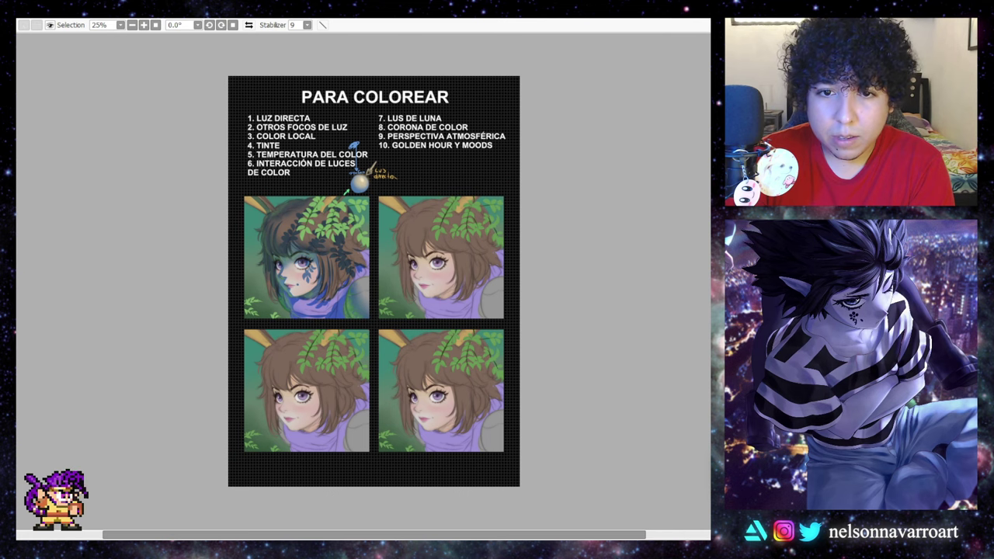
- Compare the first portrait with and without its blue shadows and green reflected light
click(143, 26)
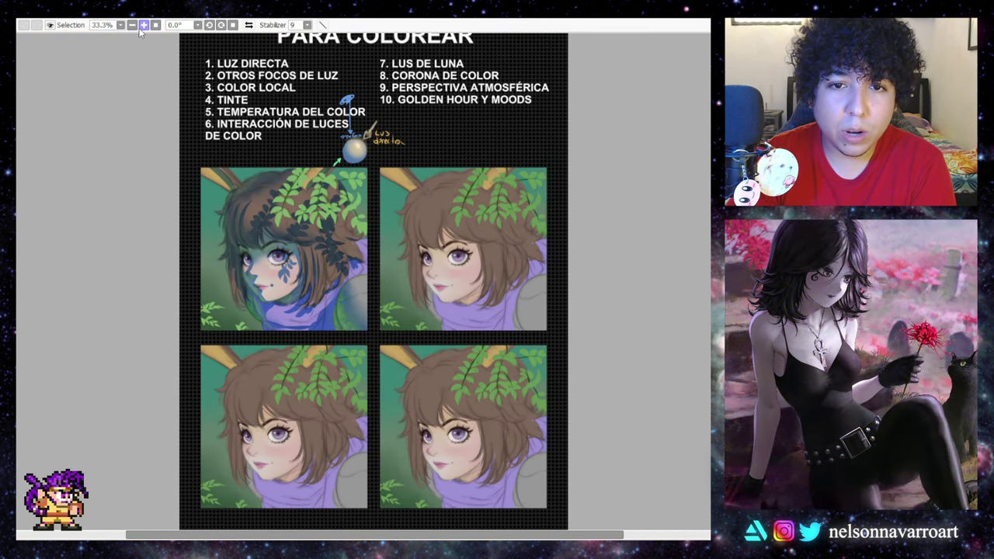
click(143, 25)
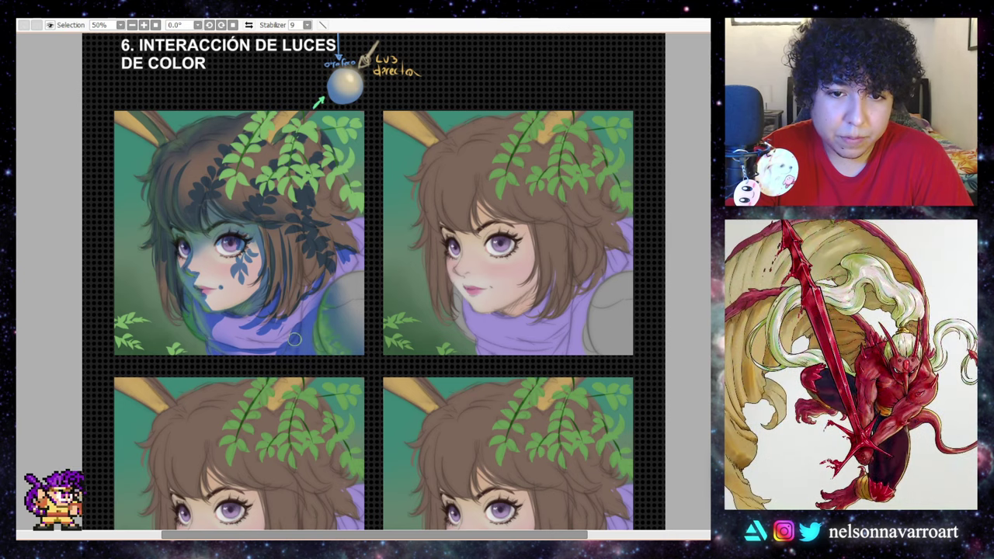
click(155, 25)
click(144, 25)
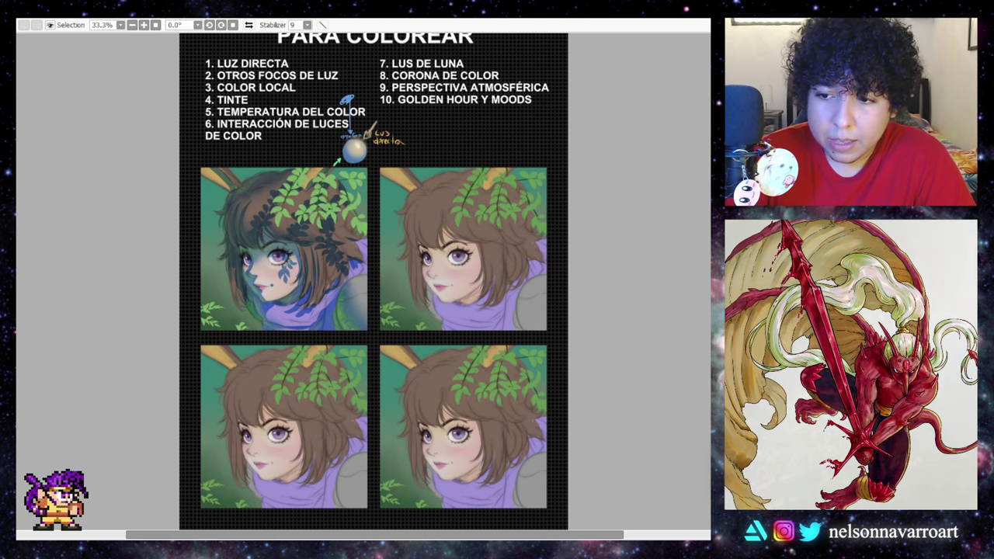
key(ctrl+z)
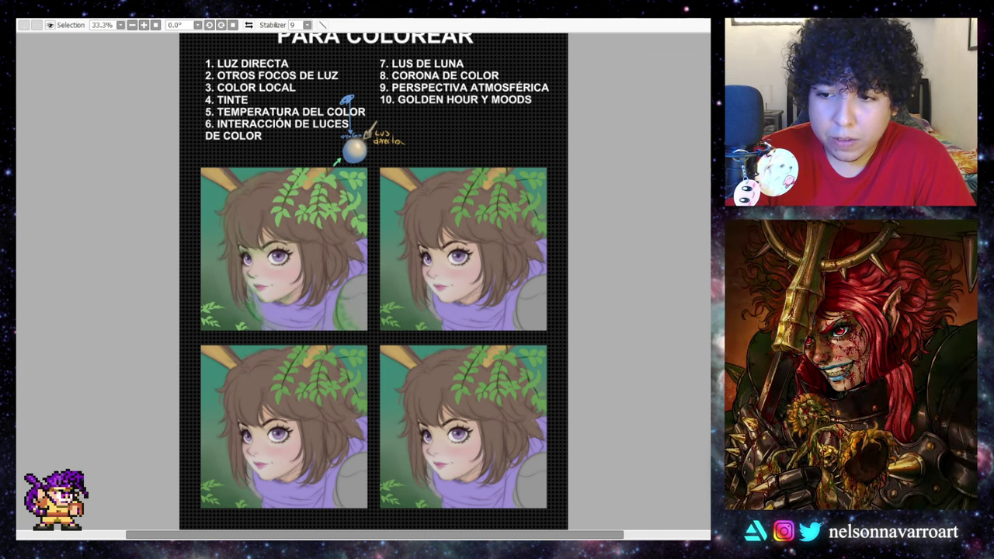
key(ctrl+z)
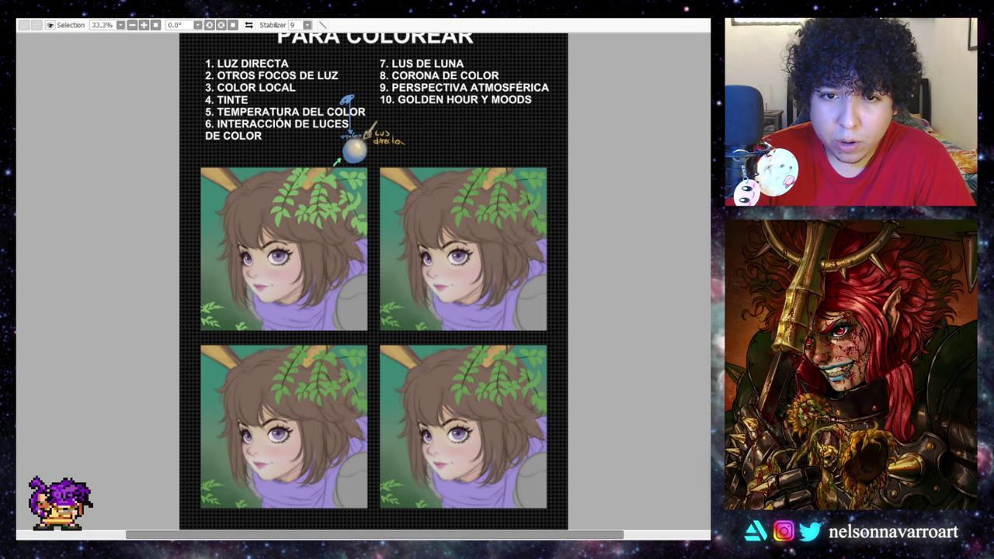
click(143, 25)
key(ctrl+y)
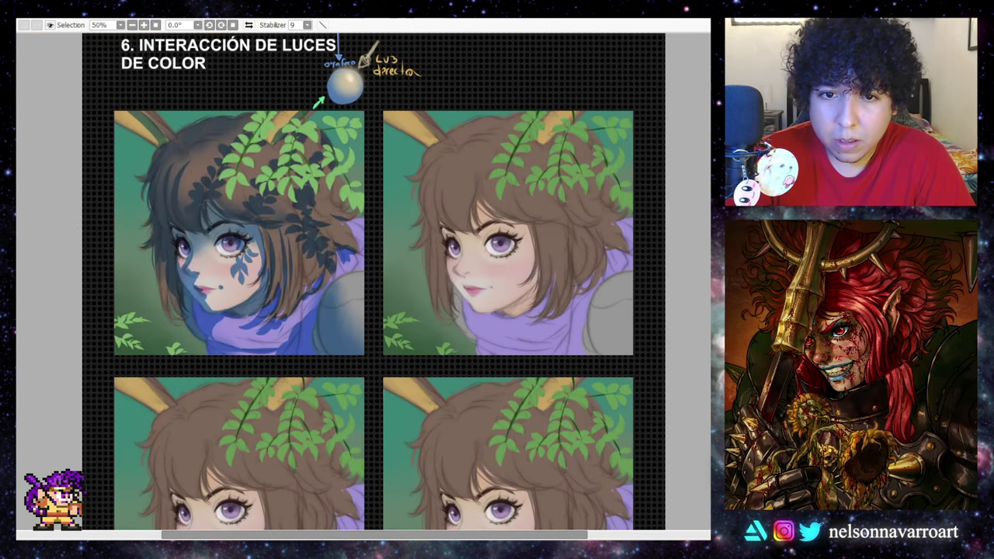
key(ctrl+y)
scroll(373, 281, up, 3)
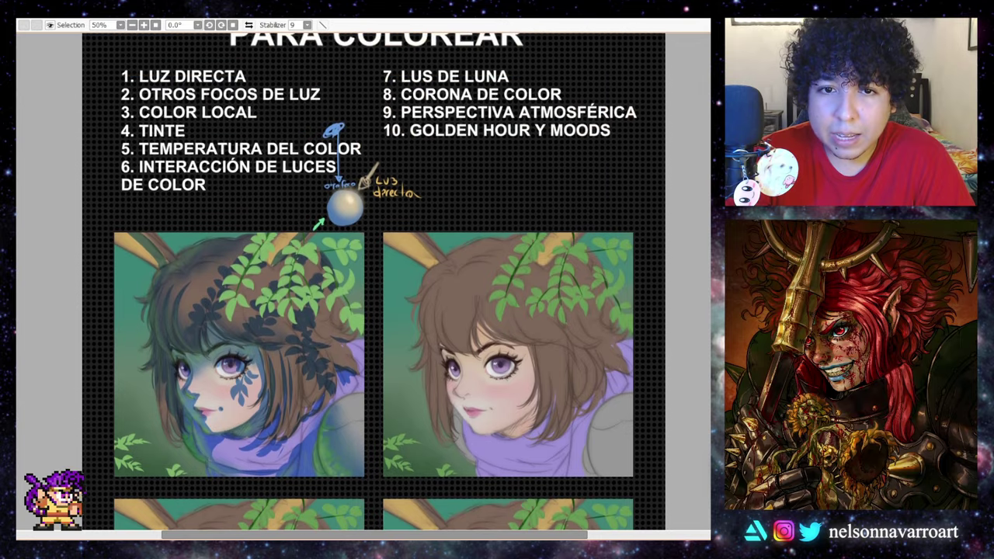
scroll(373, 279, down, 1)
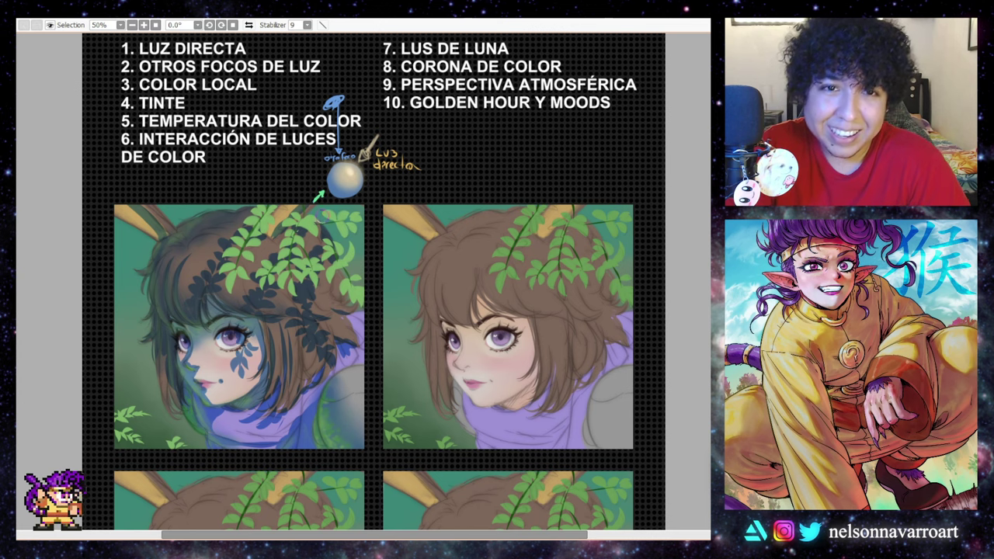
- Brighten the first portrait with a dark brown clipped layer in Dodge mode at 100% opacity
click(154, 25)
click(144, 25)
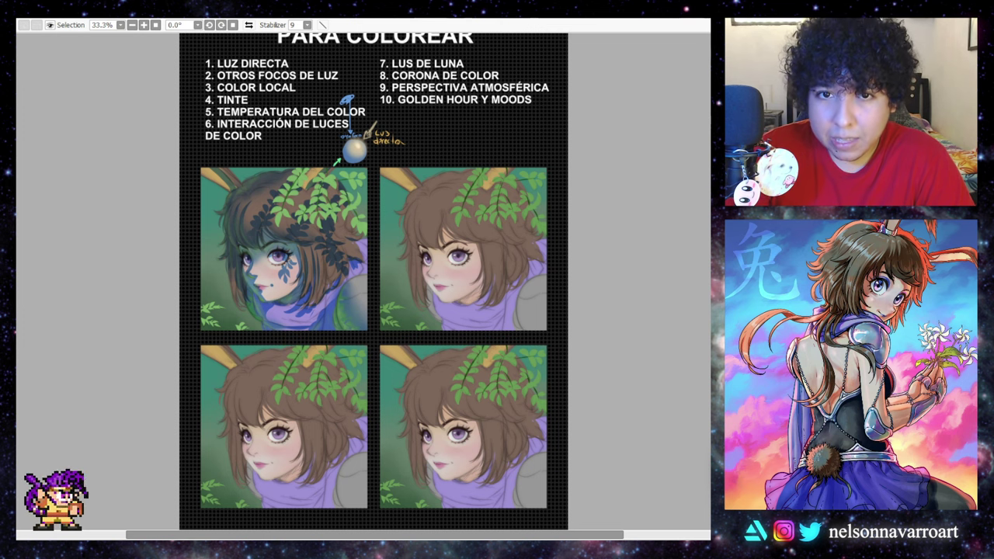
scroll(373, 280, up, 2)
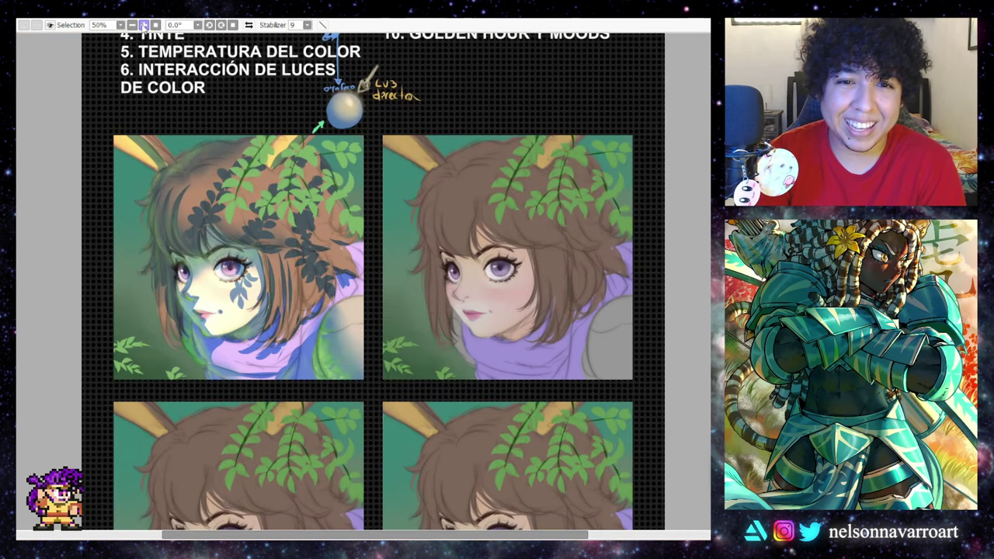
click(144, 25)
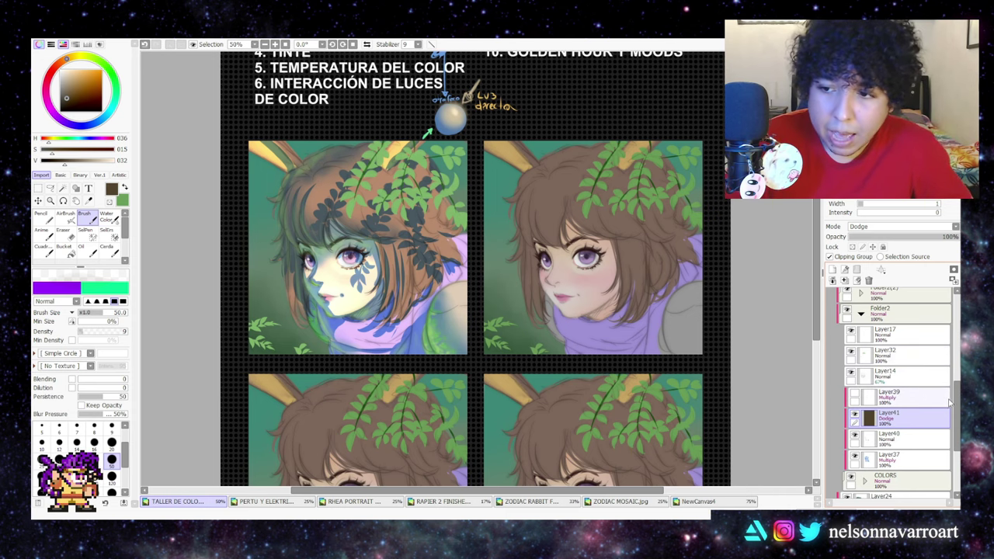
- Hide the first portrait's multiply shadow layer (Layer37), green light layer (Layer40) and Dodge layer (Layer41)
drag(956, 409, 956, 424)
click(855, 411)
click(873, 394)
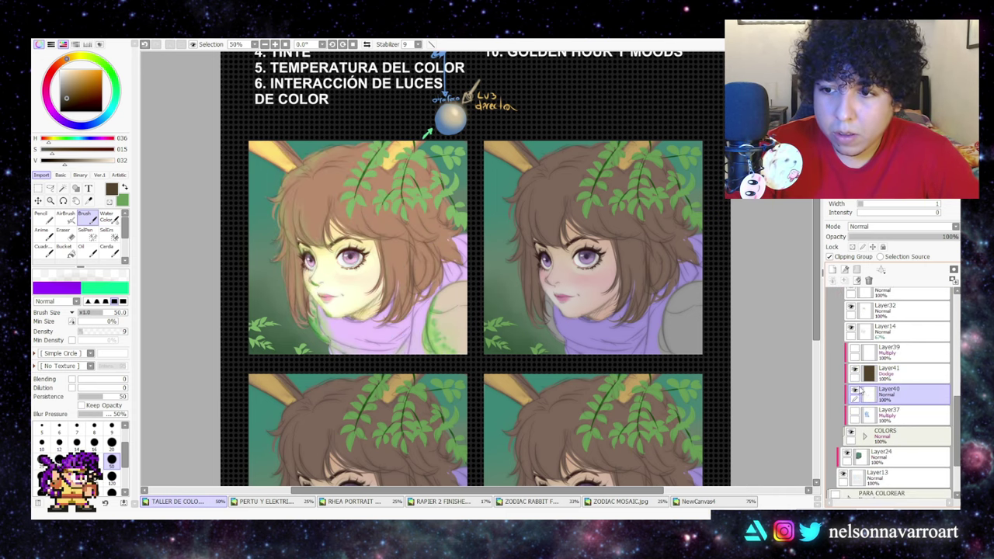
click(855, 391)
click(855, 370)
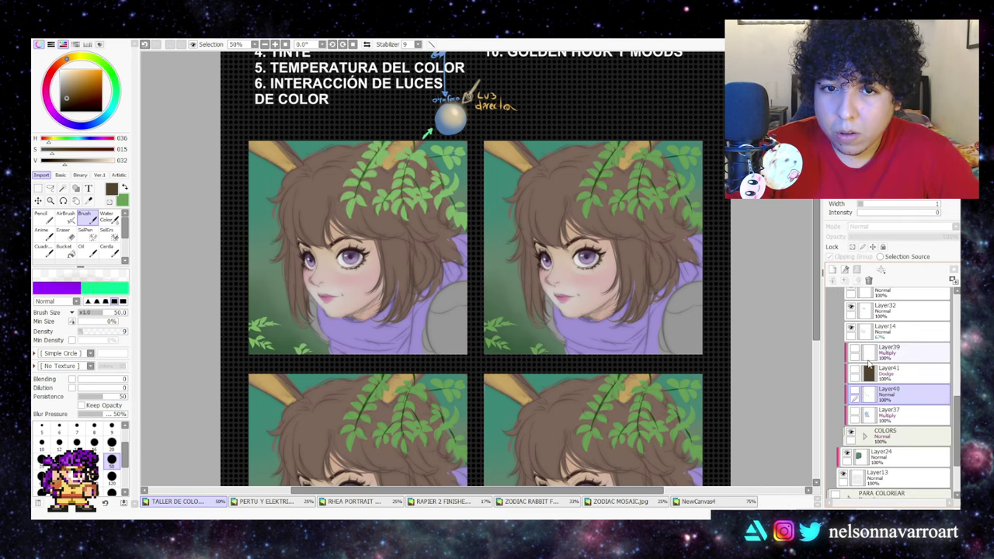
- Compare the first portrait with and without its base colours by toggling the COLORS folder's visibility
click(851, 435)
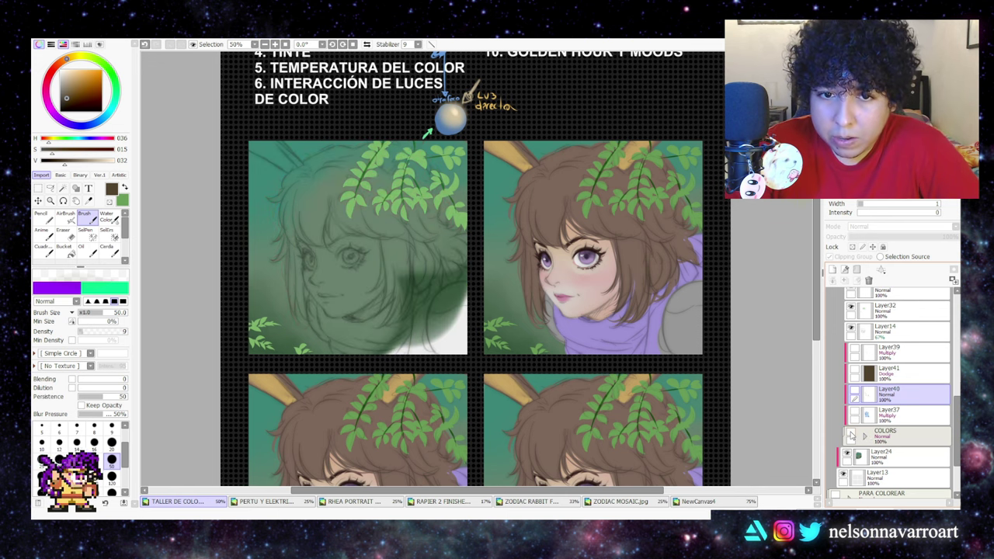
click(852, 435)
click(851, 435)
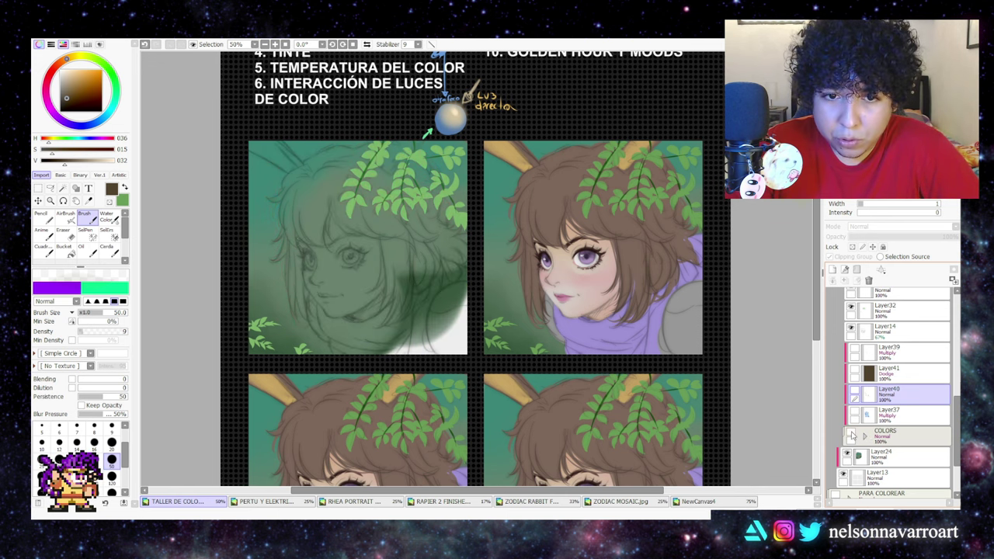
click(851, 435)
click(852, 435)
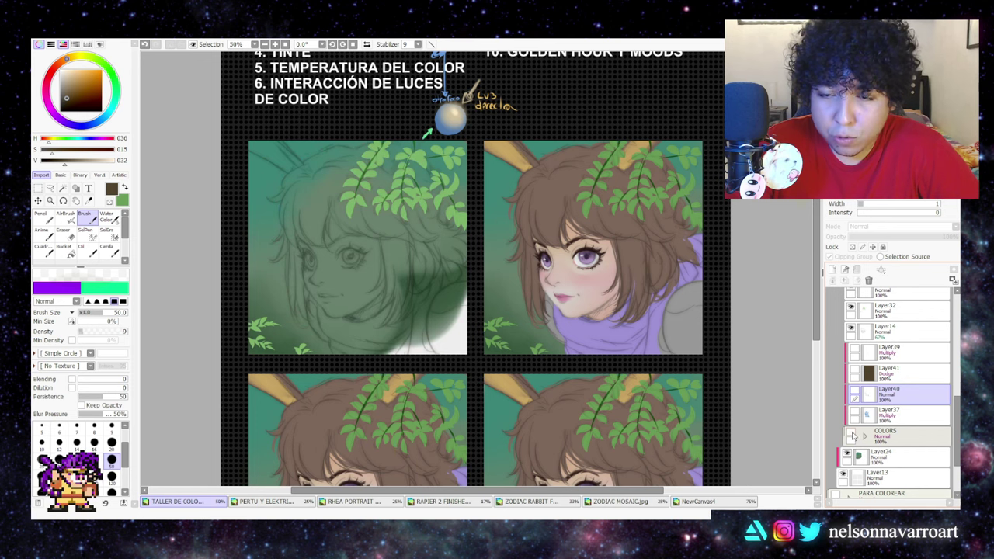
click(851, 435)
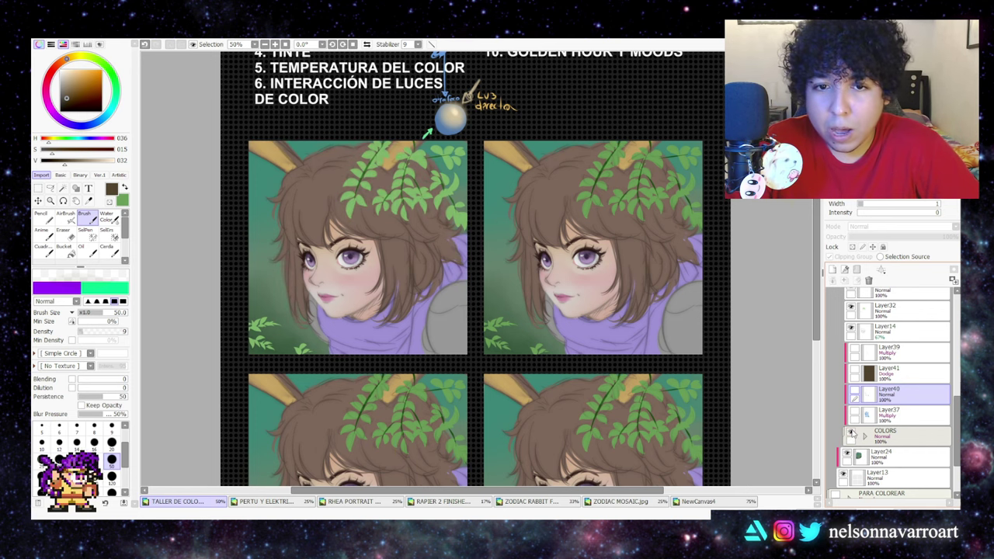
click(852, 435)
click(852, 435)
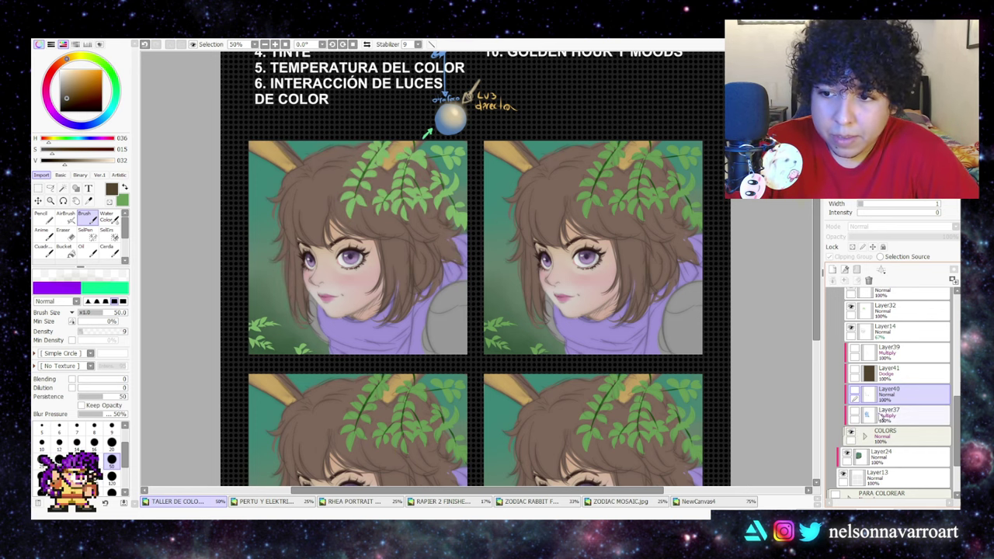
- Show the first portrait's multiply shadow layer (Layer37), green light layer (Layer40) and Dodge layer (Layer41) again
click(857, 415)
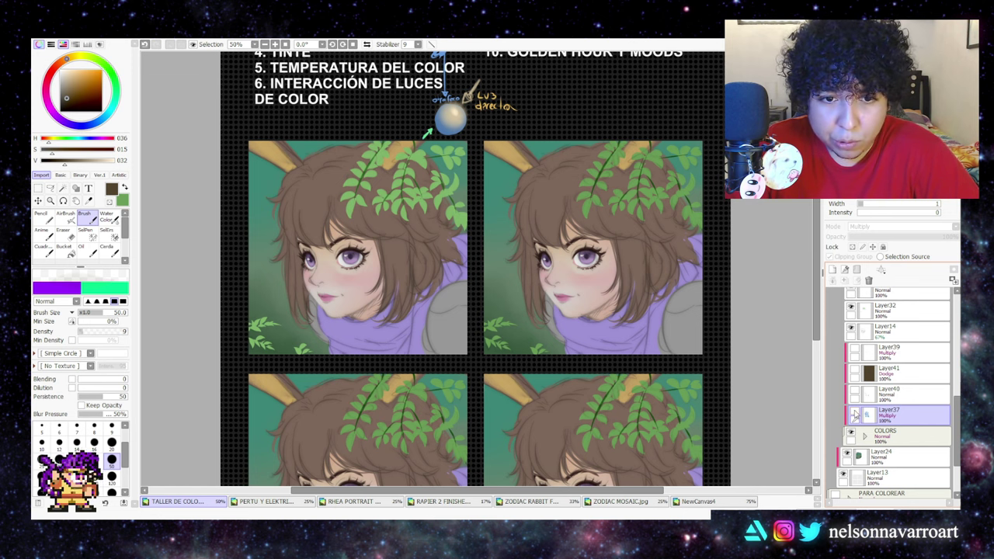
click(854, 415)
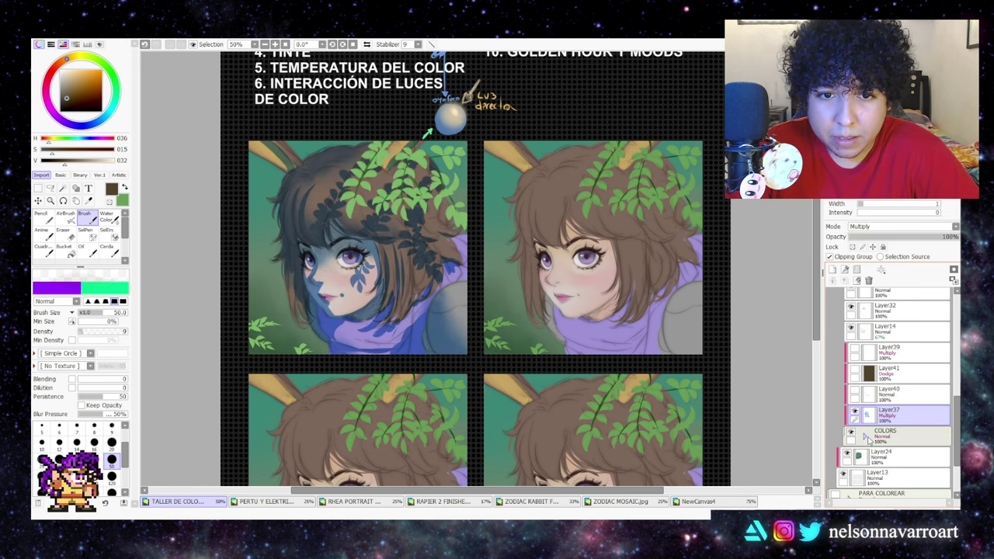
click(857, 395)
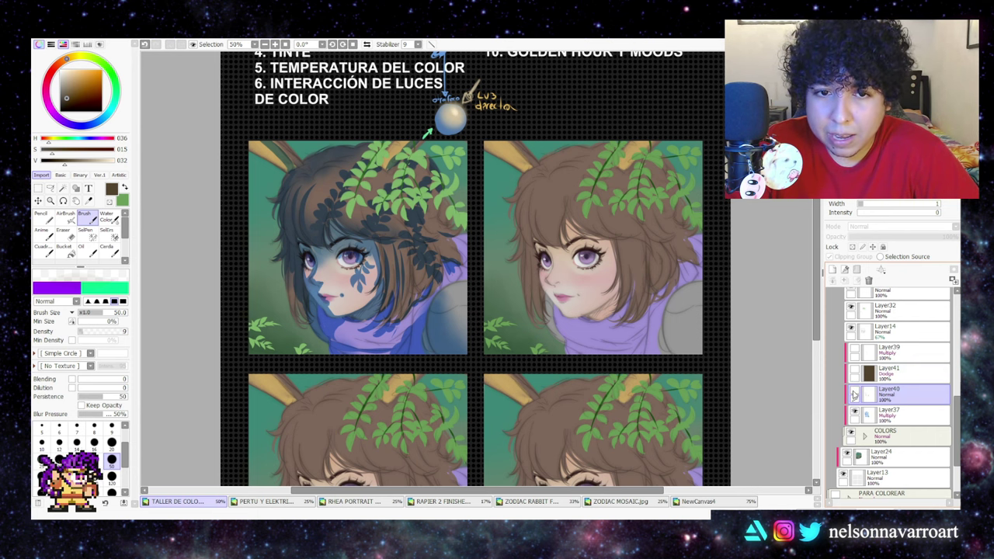
click(855, 395)
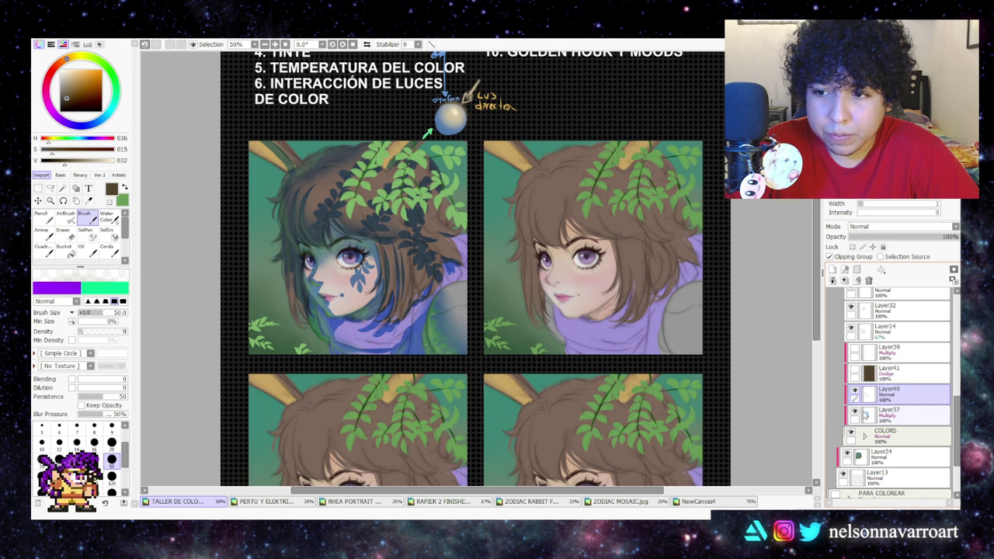
click(865, 374)
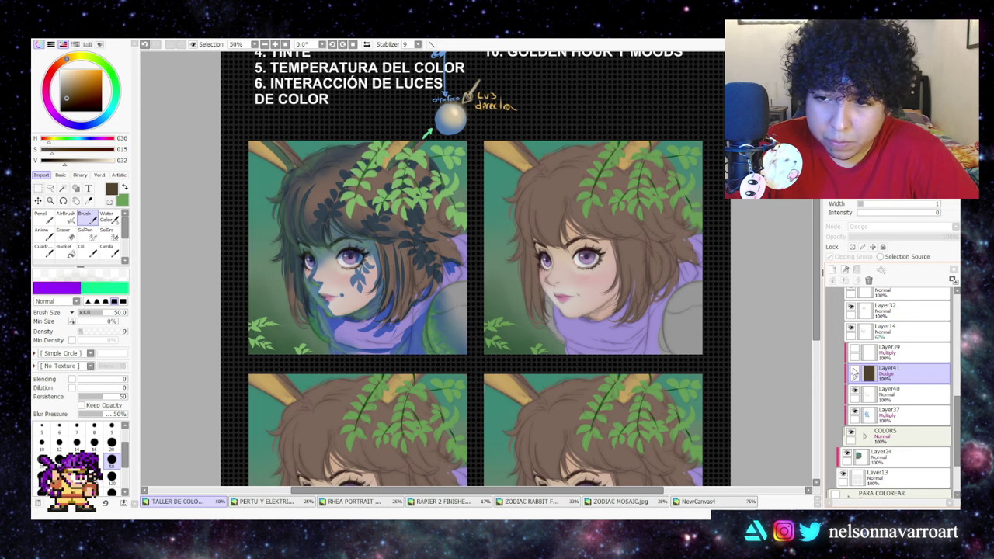
click(854, 374)
click(854, 374)
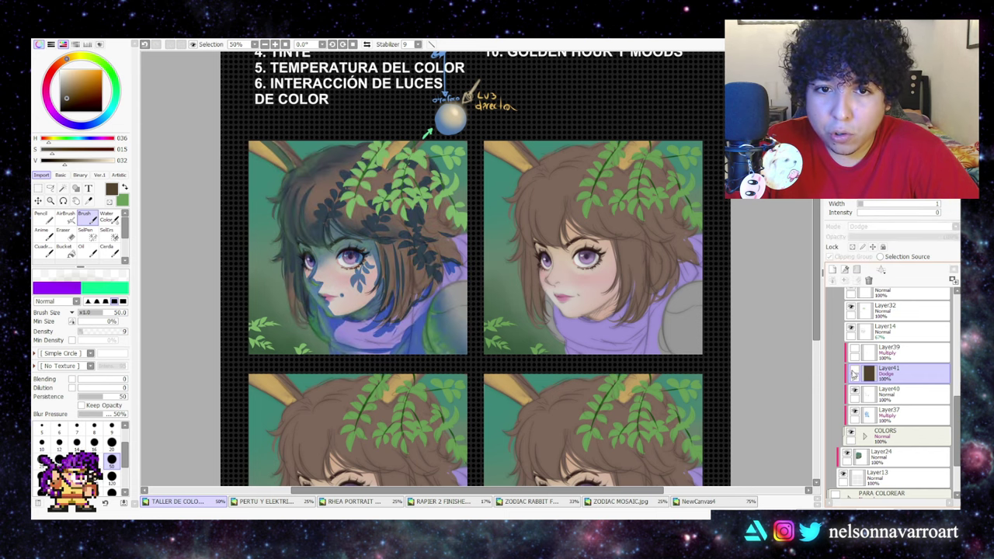
click(855, 373)
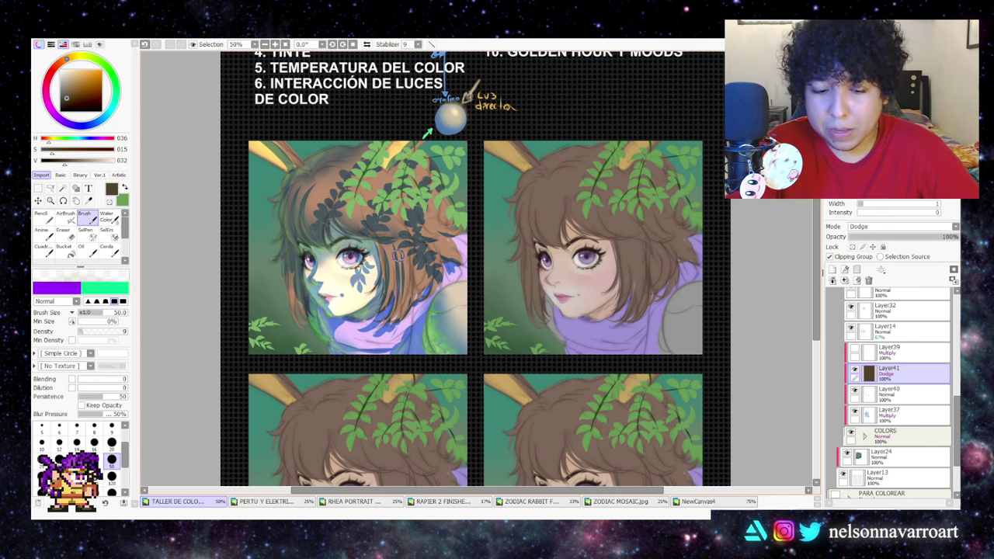
- Refill the Dodge layer (Layer41) with a darker brown of hue 41, saturation 23, value 15, and compare the portrait with and without it
click(68, 99)
click(68, 101)
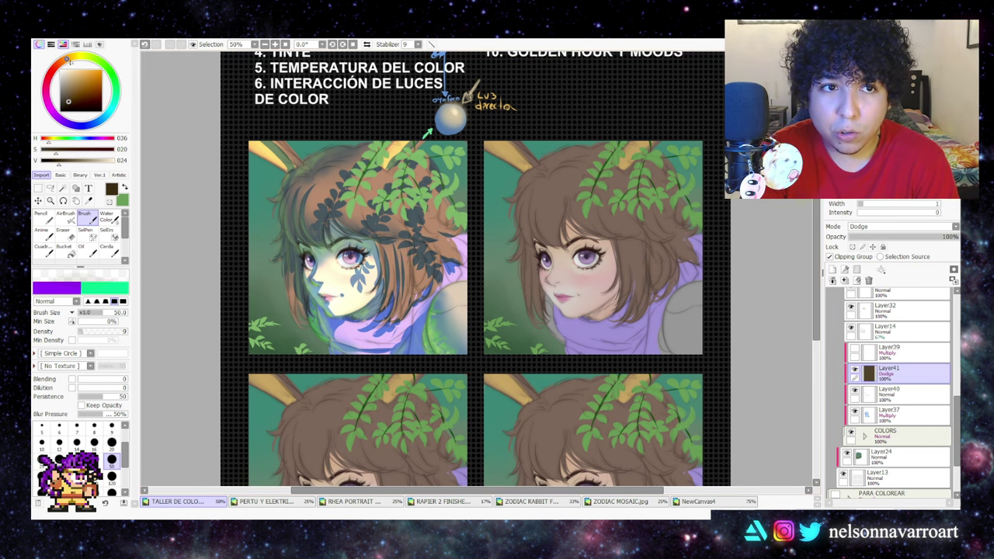
click(70, 59)
key(ctrl+f)
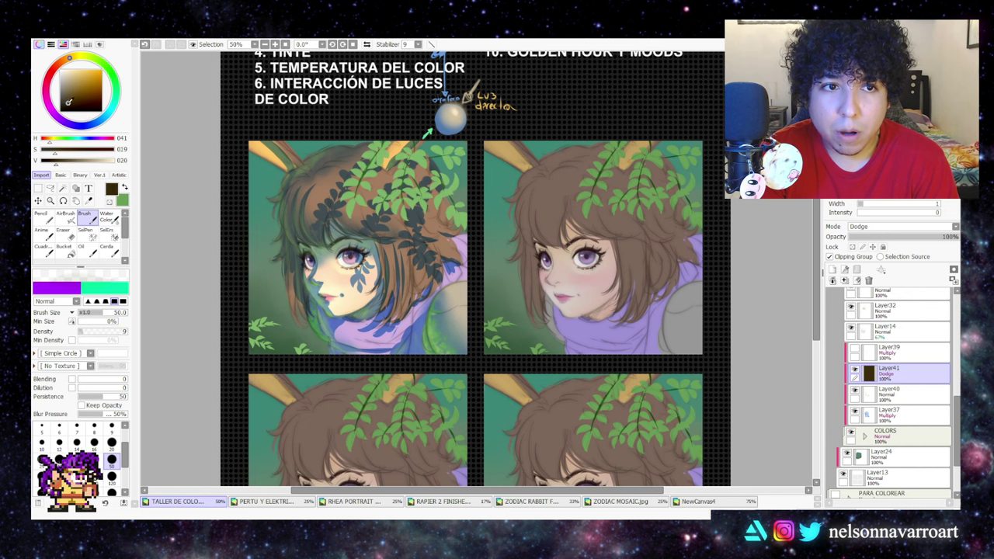
drag(68, 102, 71, 104)
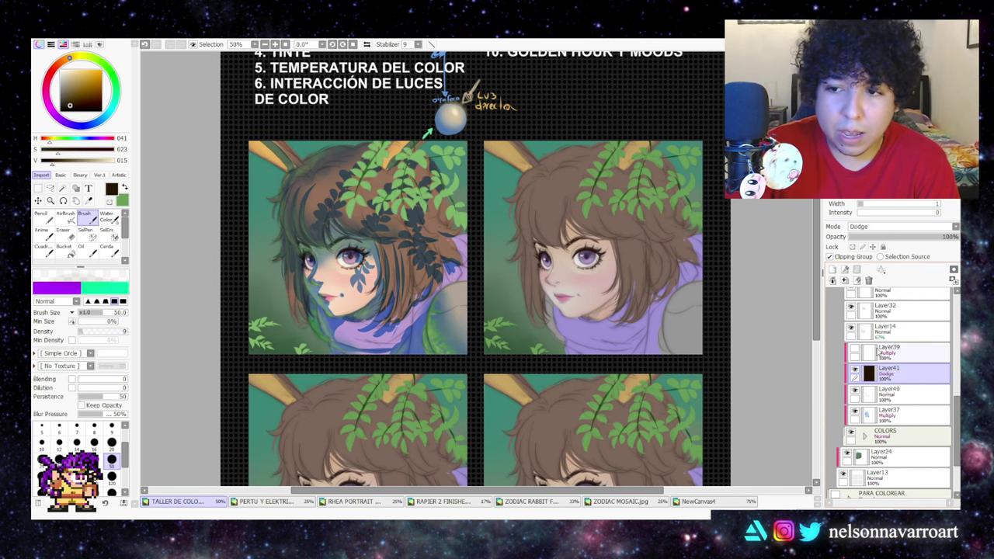
click(854, 373)
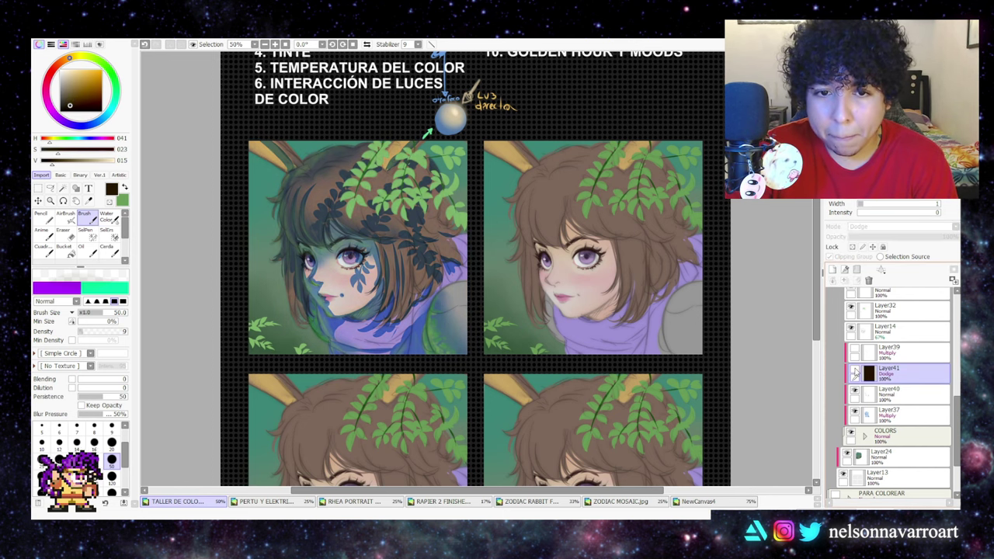
click(854, 373)
click(854, 374)
click(854, 374)
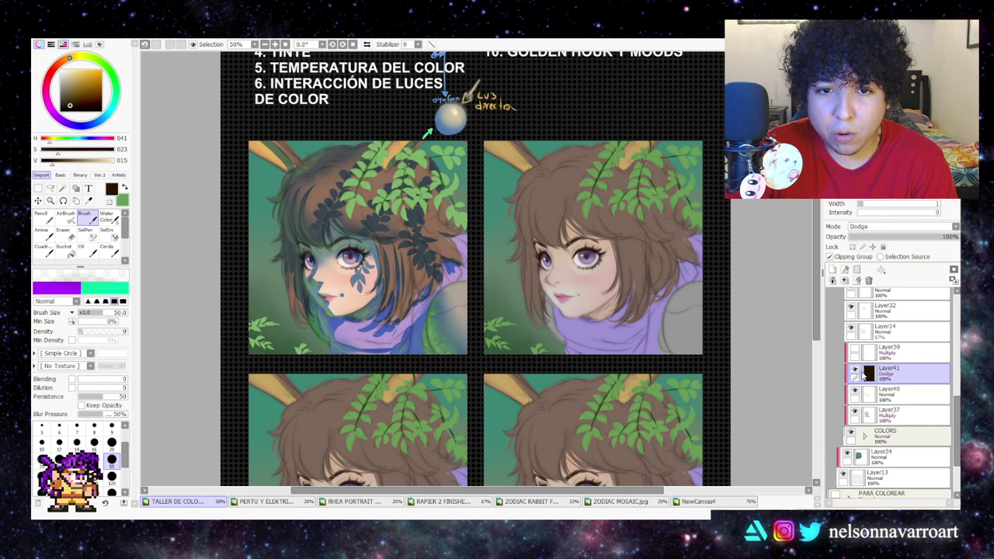
- Shift the Dodge layer's dark fill to hue 53 and check its effect on the first portrait
click(76, 57)
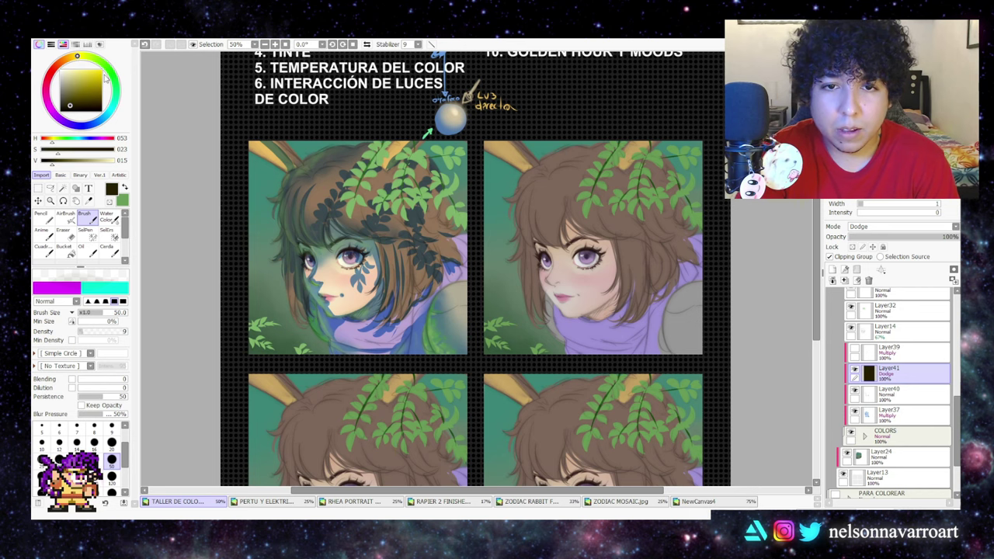
click(855, 374)
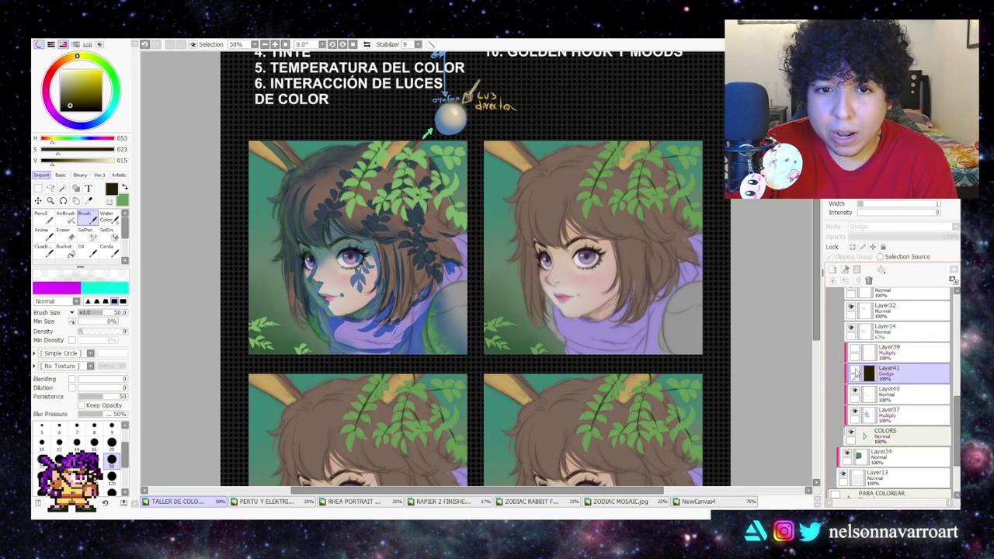
click(854, 373)
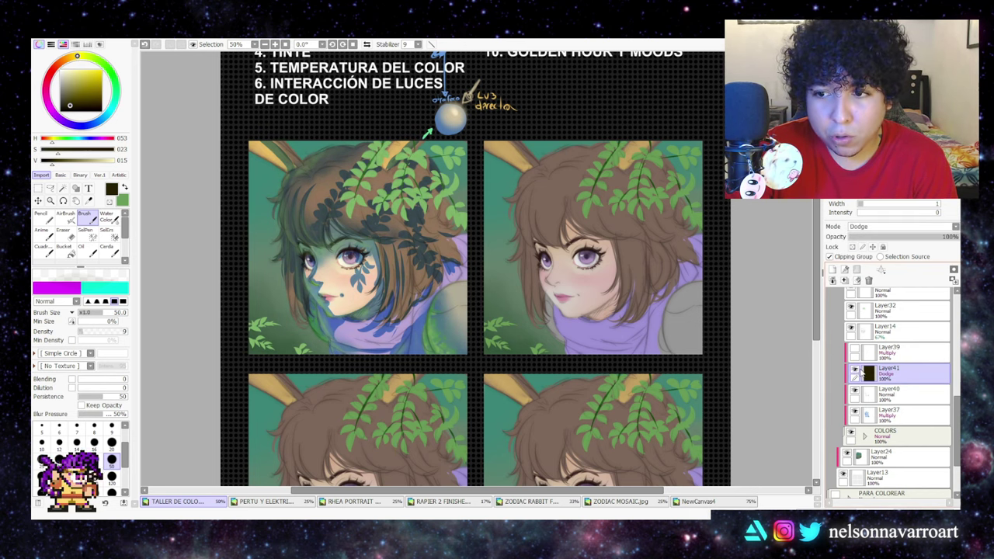
- Hide the Dodge layer (Layer41) and compare the first portrait with and without the blue shadows of Layer37
click(854, 373)
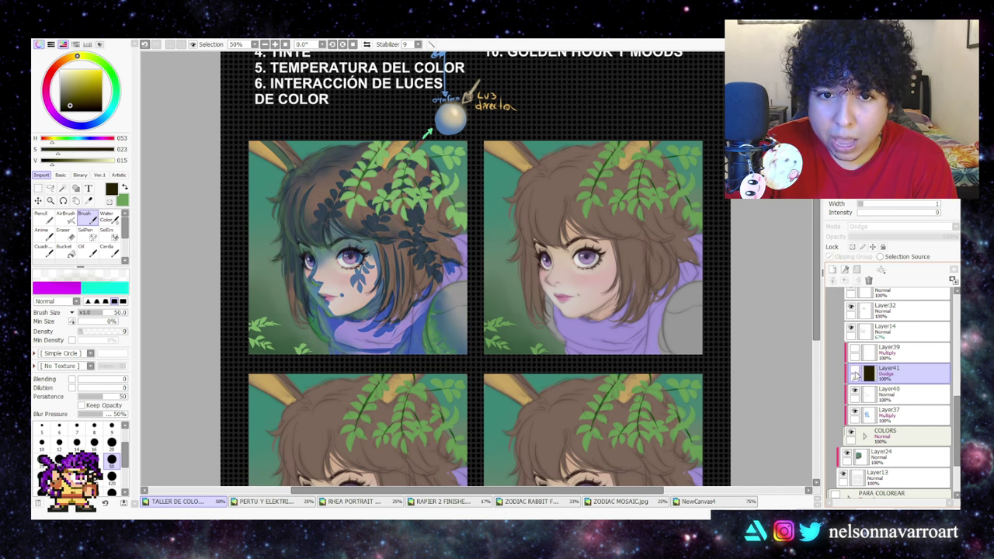
click(854, 413)
click(854, 413)
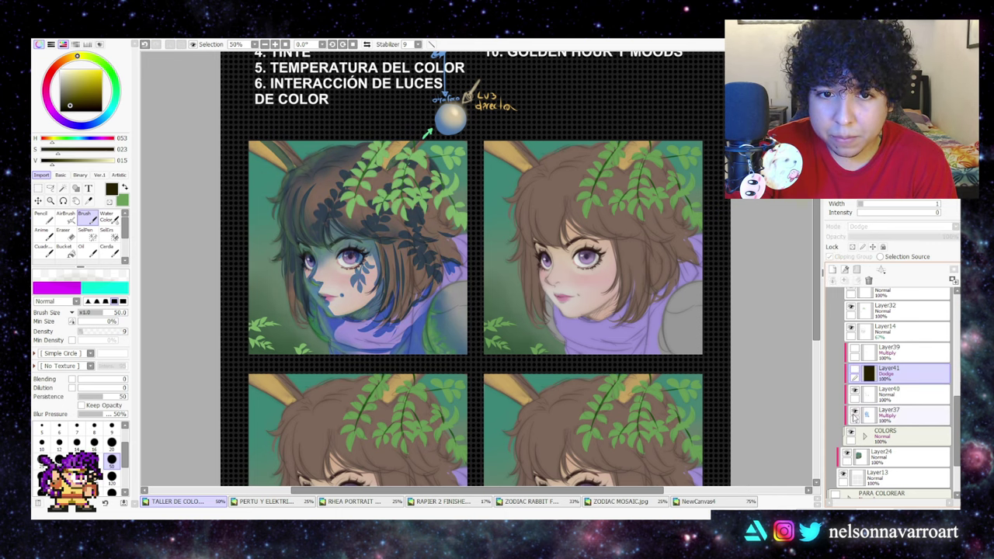
click(855, 413)
click(855, 413)
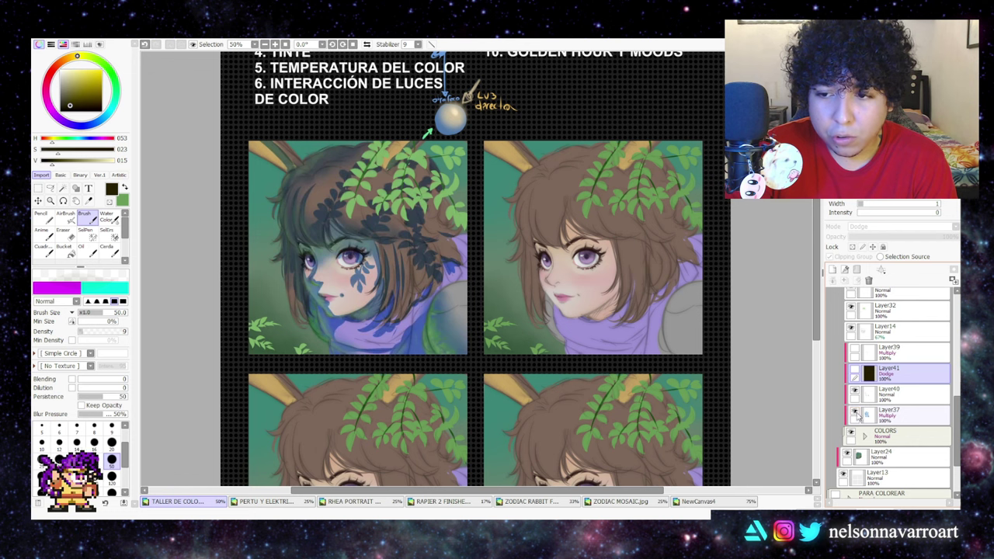
- Erase the area covered by Layer37's shadows from the visible Dodge layer (Layer41), using Layer37's contents as the selection, and deselect
ctrl+click(868, 415)
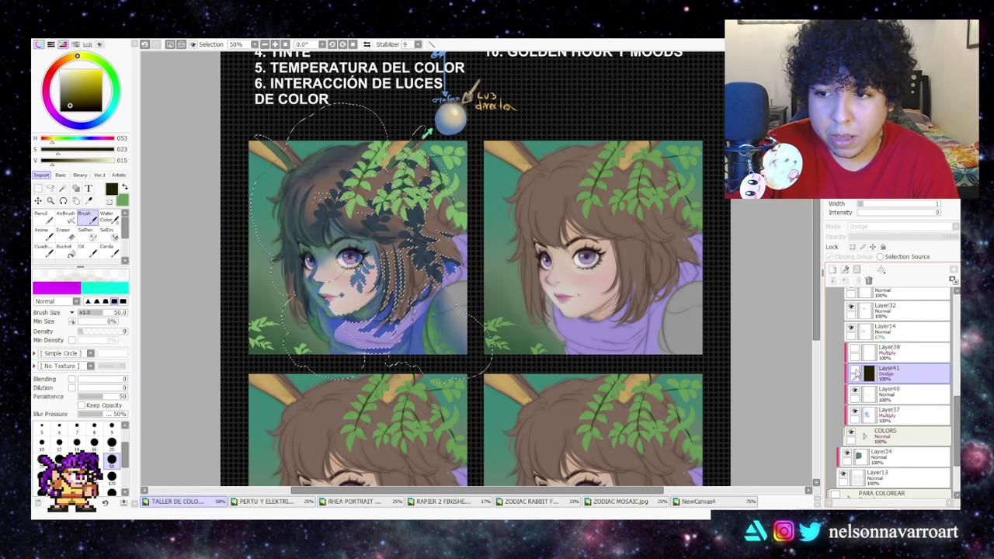
click(868, 375)
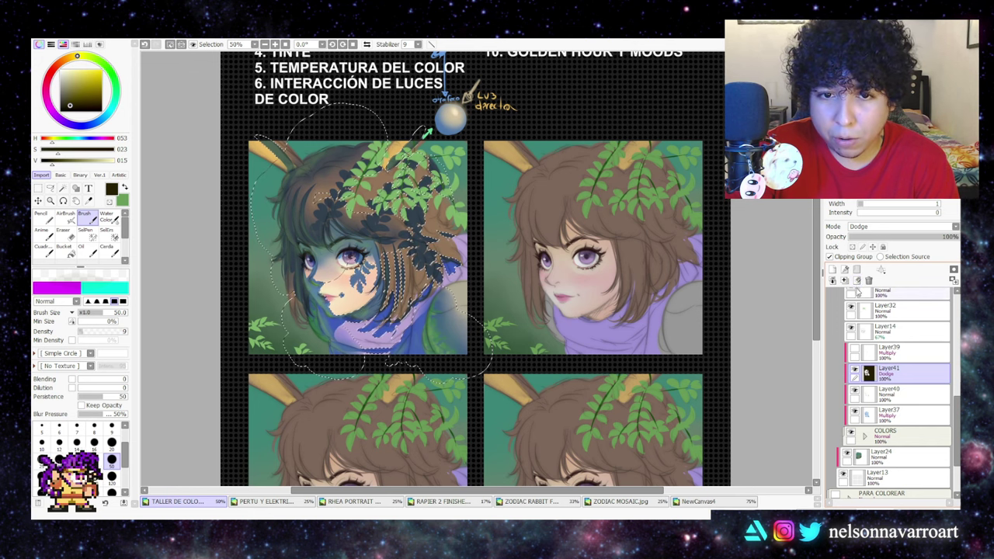
key(ctrl+d)
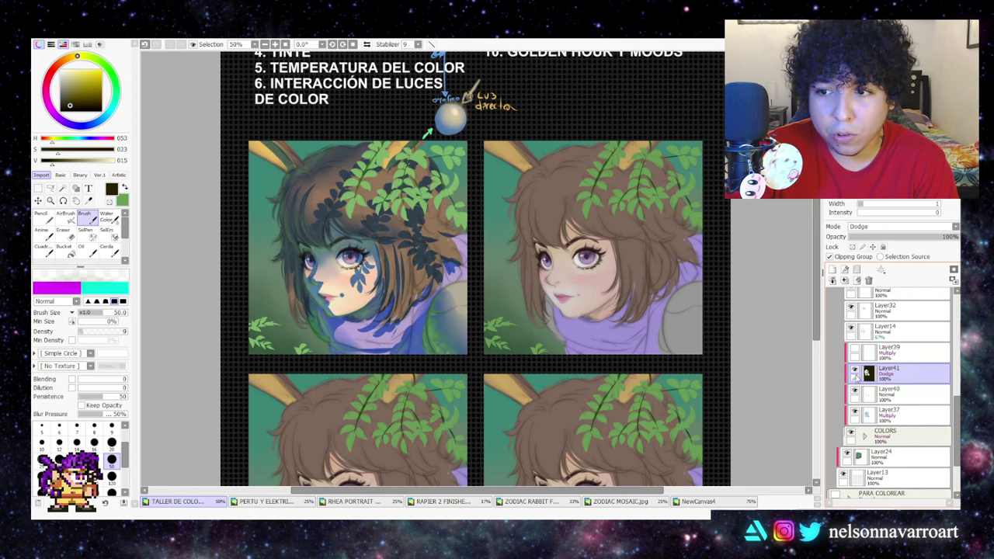
- Compare the first portrait with and without the trimmed Dodge light of Layer41
click(854, 371)
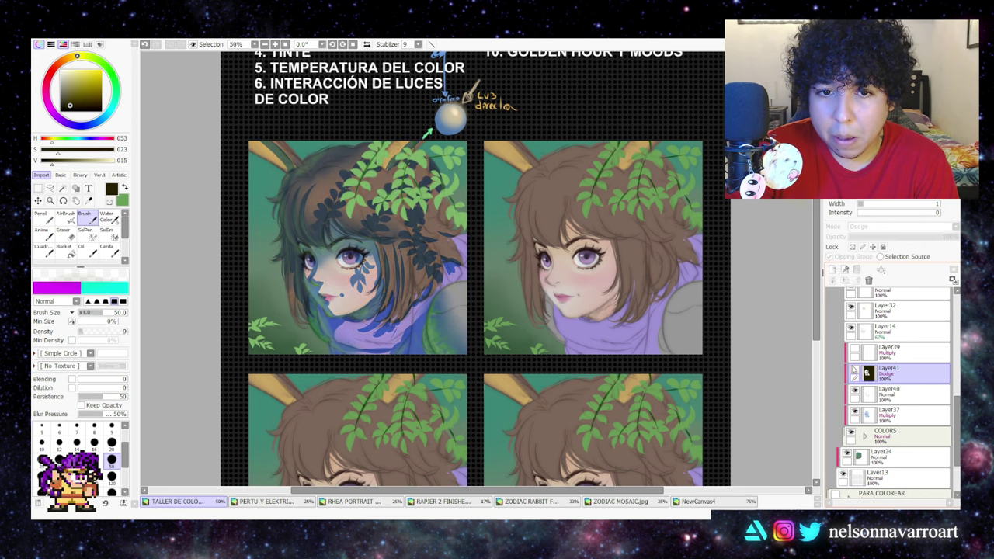
click(855, 371)
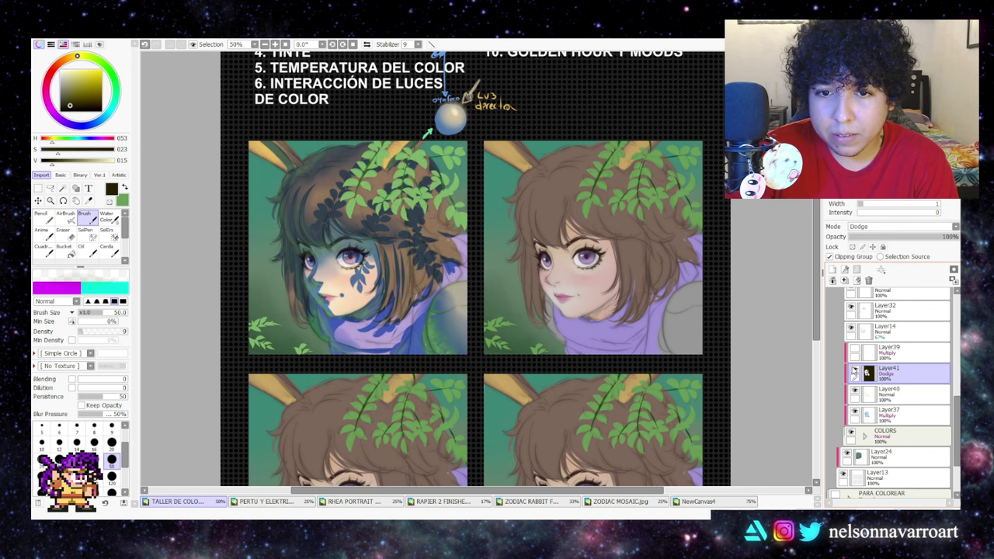
click(855, 371)
click(854, 371)
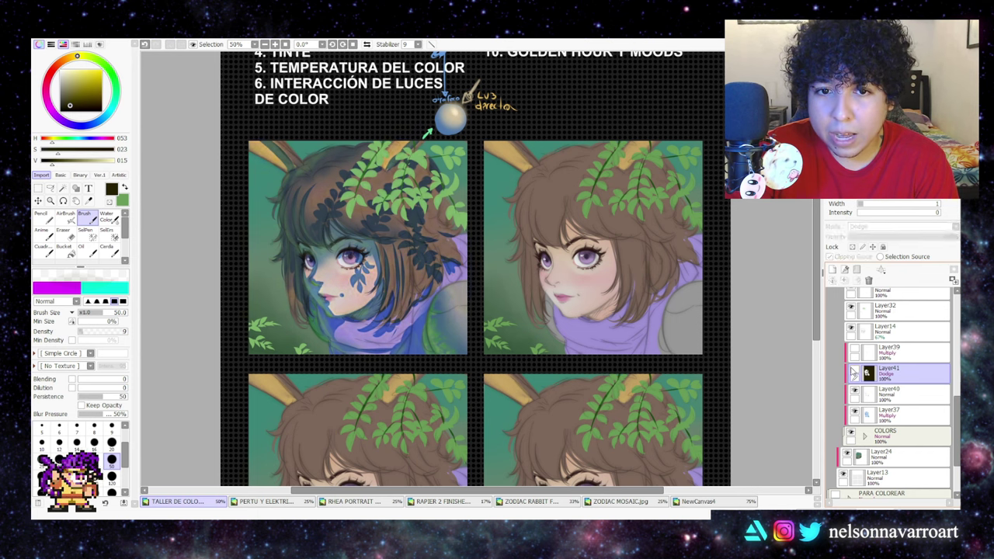
click(854, 371)
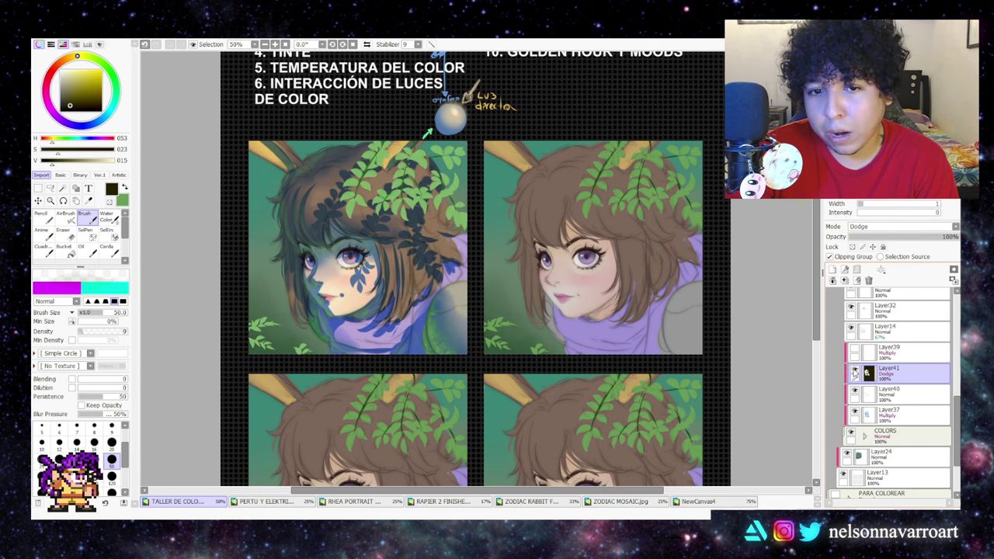
click(854, 371)
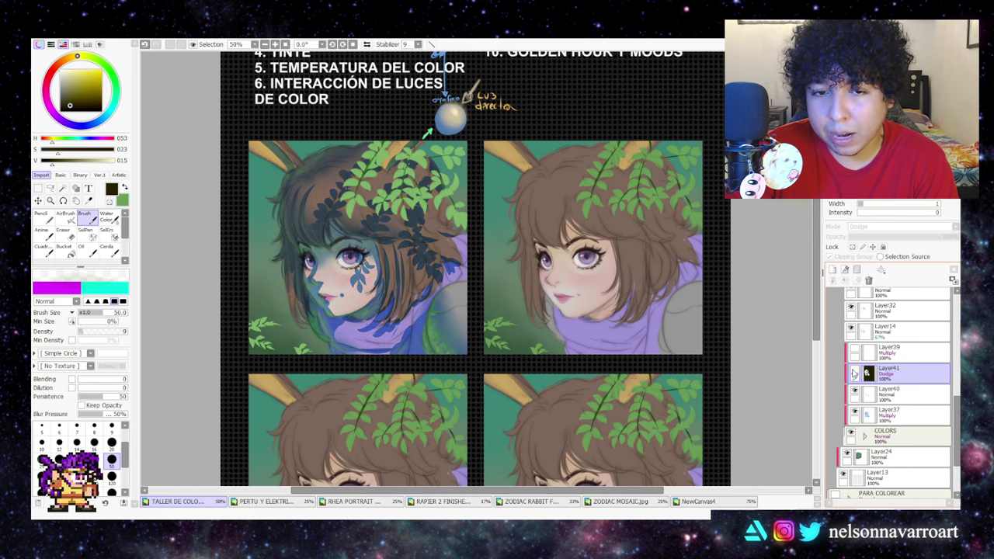
click(854, 371)
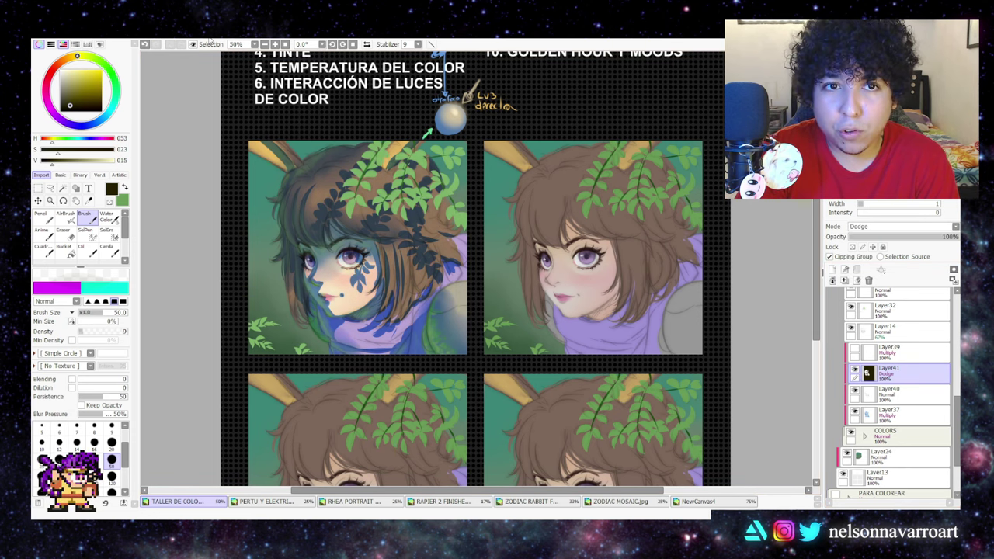
- Save the document and set Layer41's blending mode to Normal
key(ctrl+s)
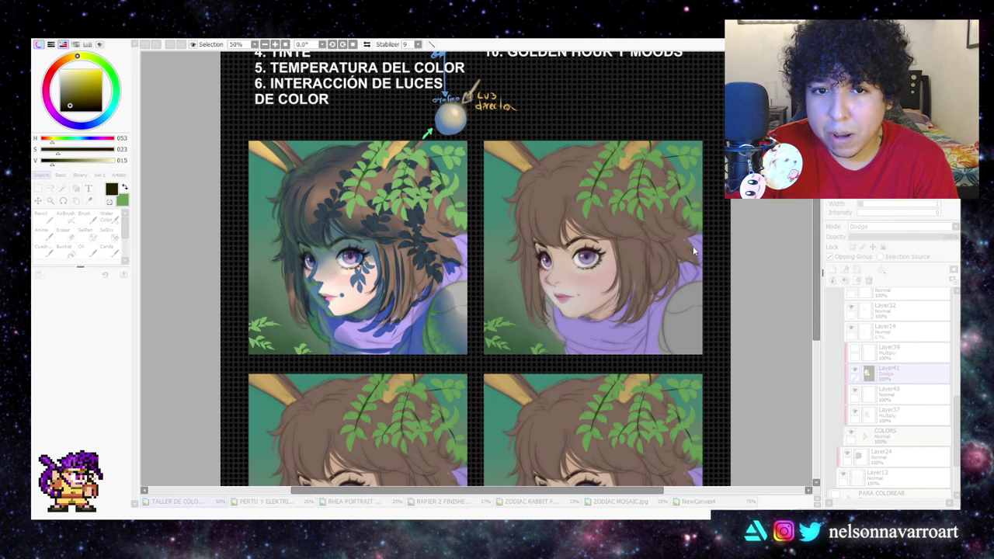
click(794, 294)
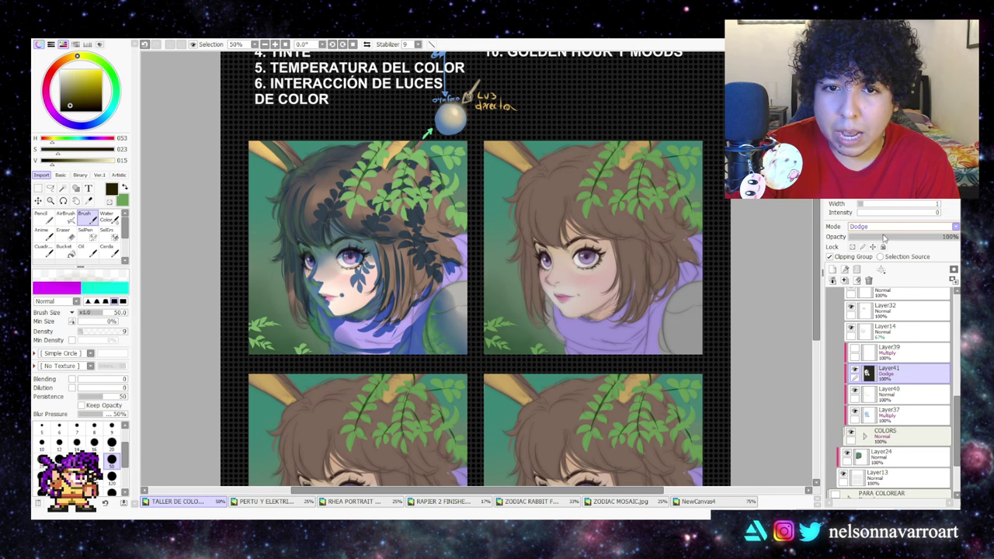
click(883, 238)
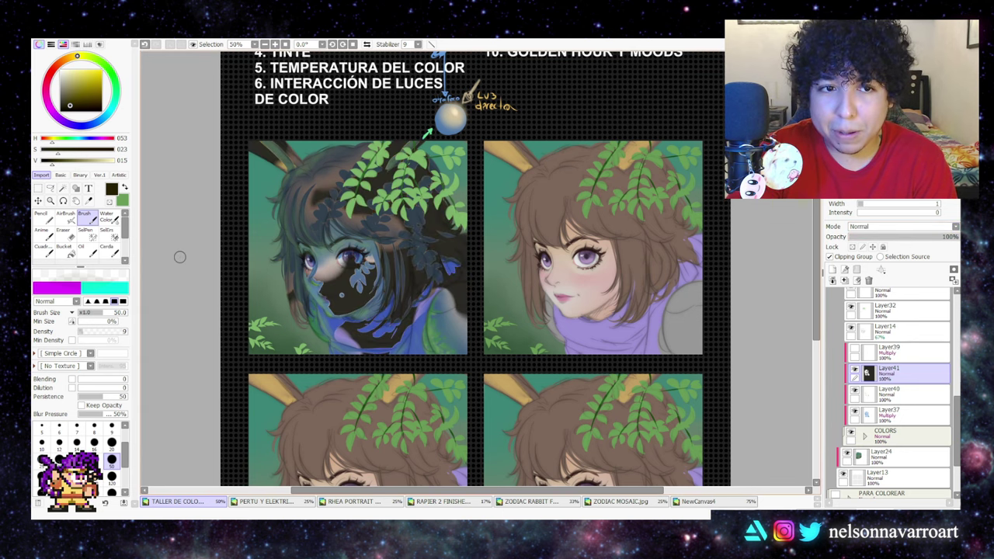
- Sample the dark colour from the first portrait's face and set Layer41's blending mode to Dodge
key(alt)
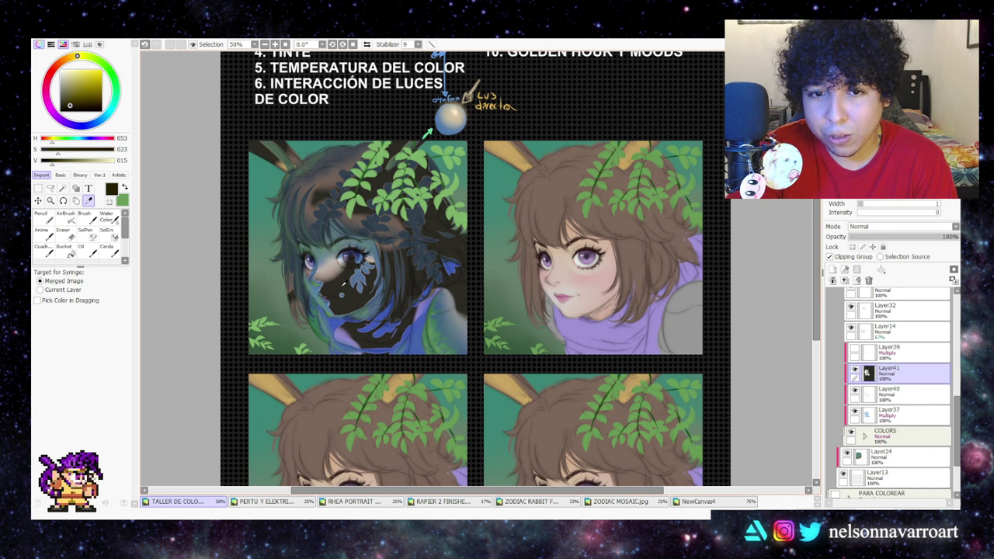
alt+click(343, 284)
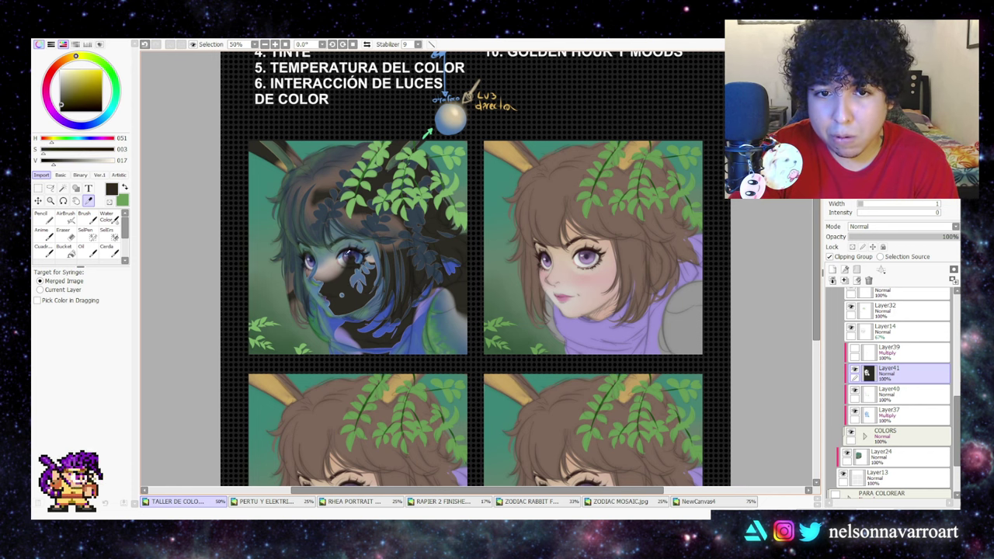
click(886, 227)
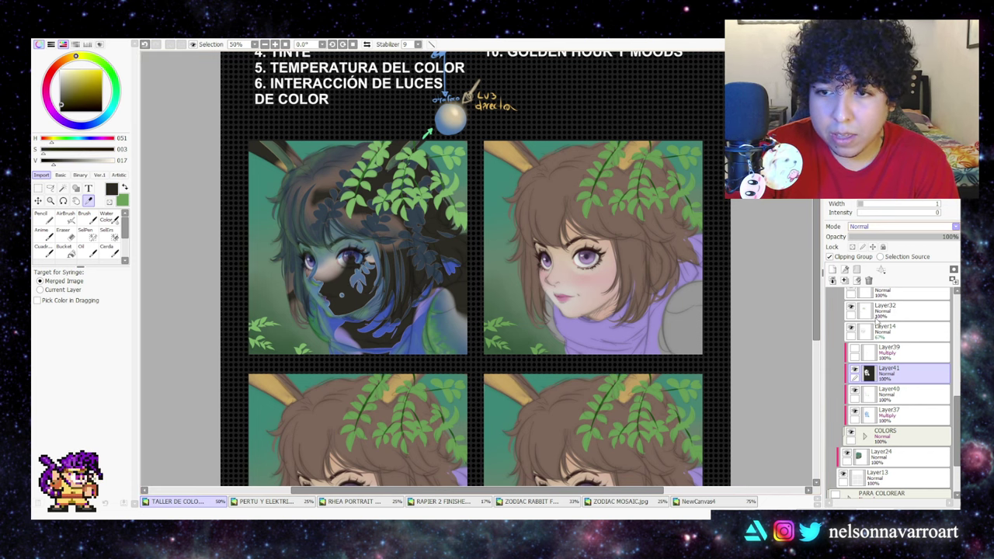
click(877, 319)
- Airbrush the sampled dark colour at size 120 over the face and shoulder on the Dodge layer (Layer41)
click(66, 220)
drag(110, 312, 117, 312)
mouse_move(326, 283)
mouse_down()
mouse_move(325, 264)
mouse_move(332, 270)
mouse_up()
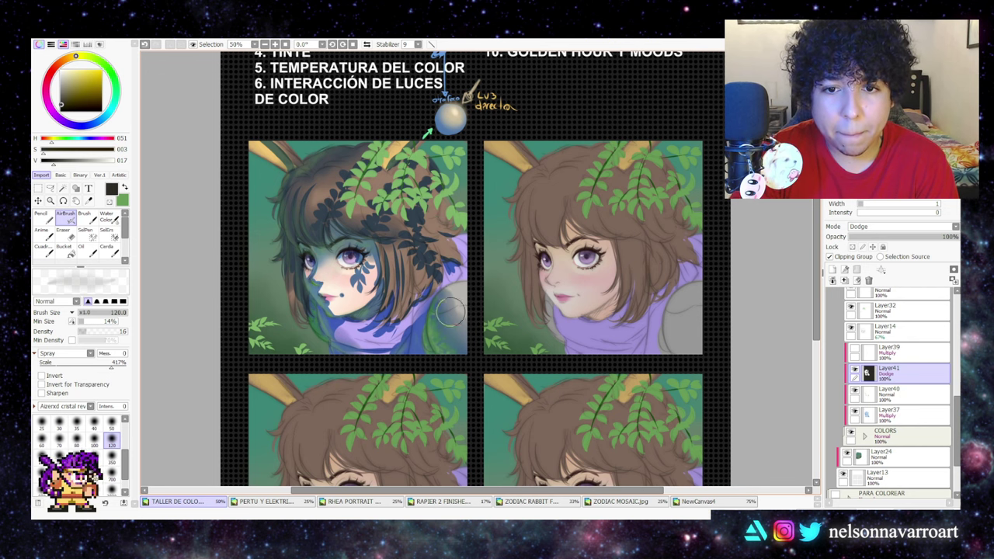
mouse_move(458, 299)
mouse_down()
mouse_move(467, 320)
mouse_move(465, 293)
mouse_move(444, 289)
mouse_move(468, 261)
mouse_up()
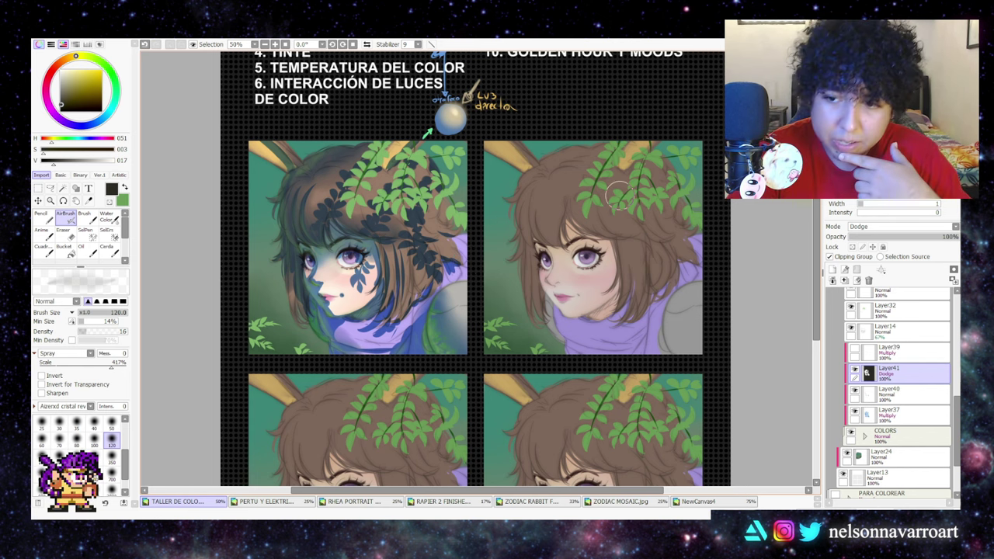
- Compare the first portrait with and without the airbrushed light on Layer41
click(855, 373)
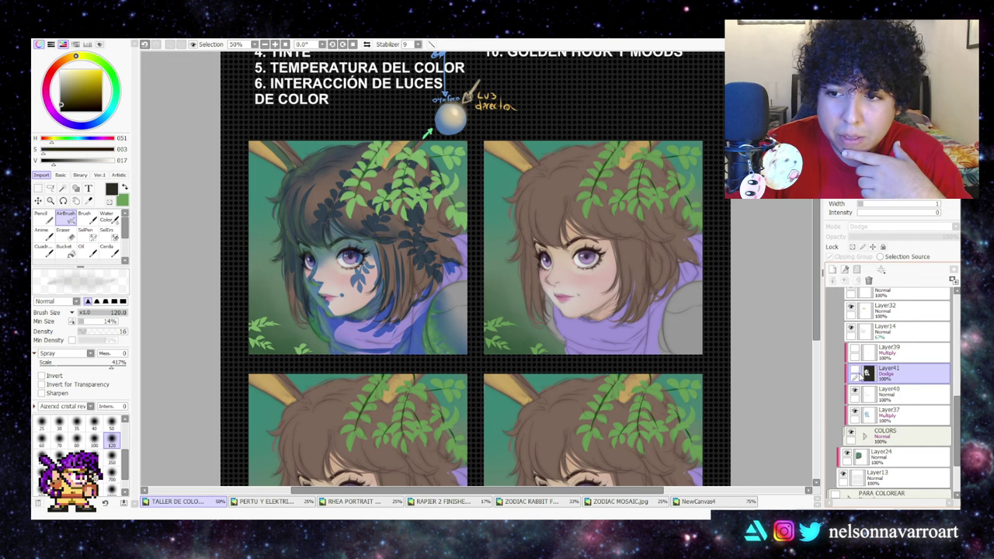
click(856, 373)
click(855, 373)
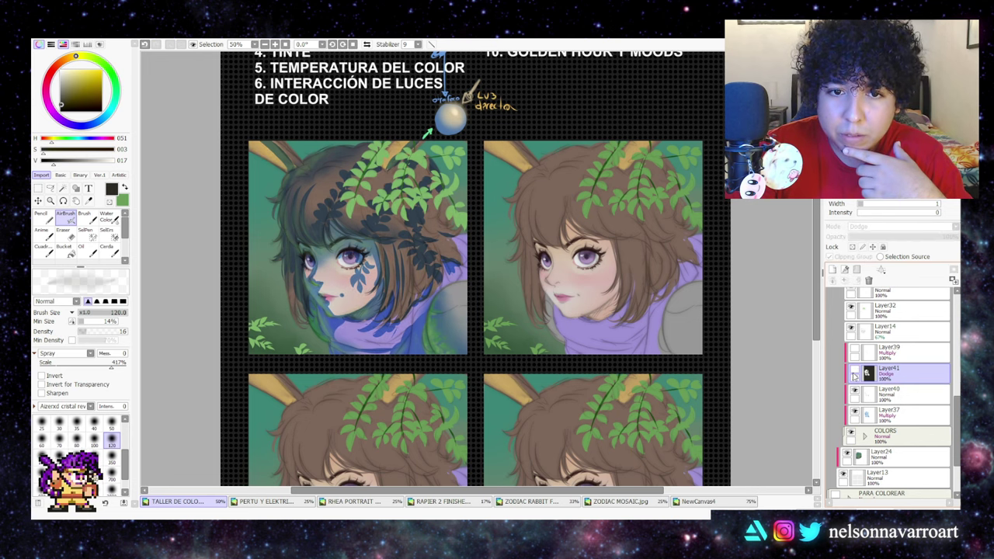
click(855, 373)
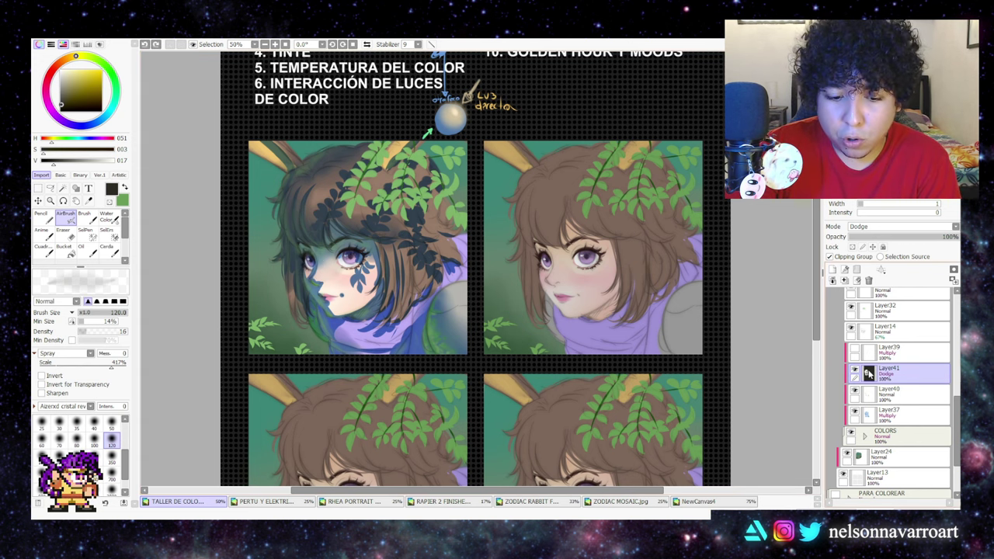
- Enlarge the airbrush to 350 and soften Layer41's light from the top of the hair down to the shoulder
key(])
key(])
key(])
key(])
key(])
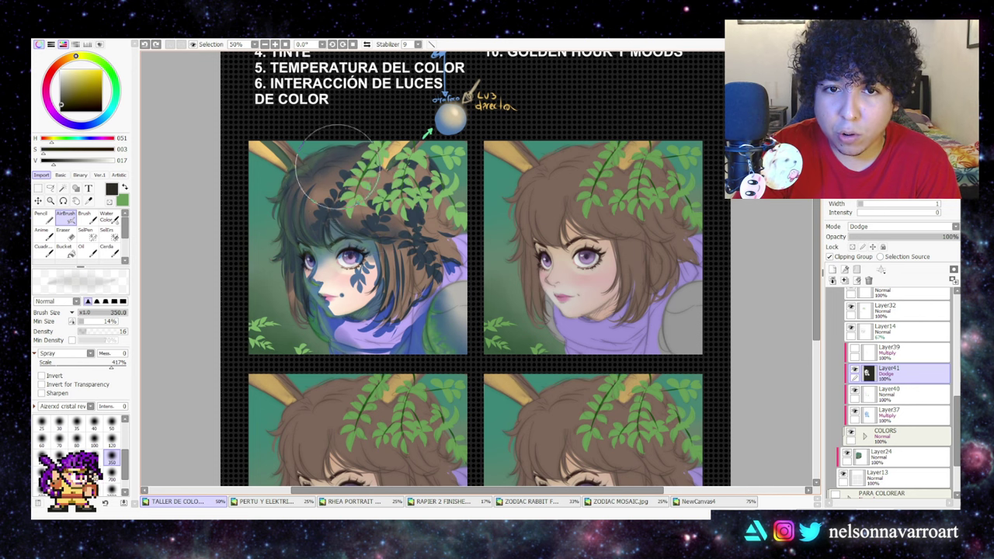
mouse_move(337, 167)
mouse_down()
mouse_move(314, 205)
mouse_move(424, 171)
mouse_move(333, 181)
mouse_move(430, 229)
mouse_move(438, 258)
mouse_move(435, 244)
mouse_move(403, 287)
mouse_move(437, 272)
mouse_move(462, 299)
mouse_up()
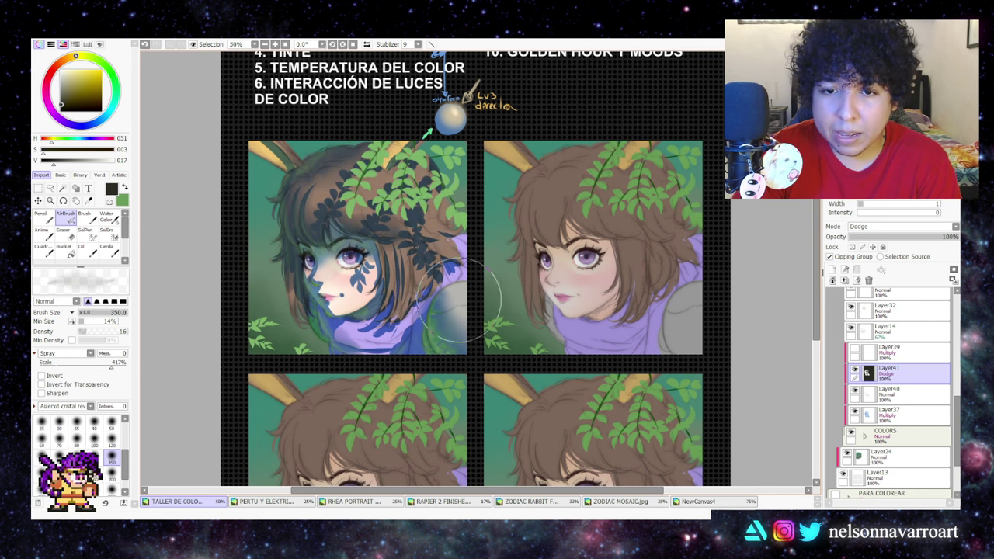
- Compare the first portrait with and without Layer41's light softened by the larger airbrush
drag(818, 320, 821, 304)
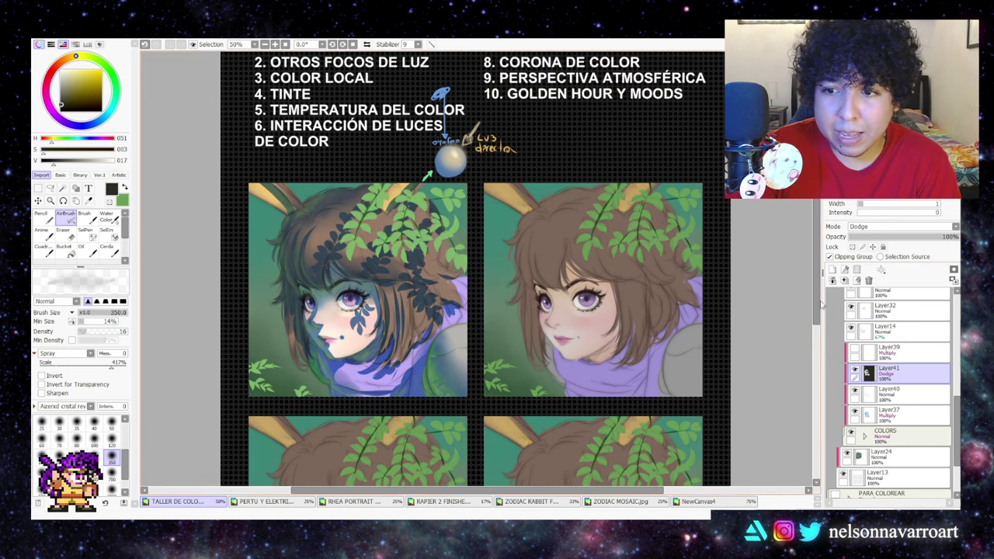
click(854, 373)
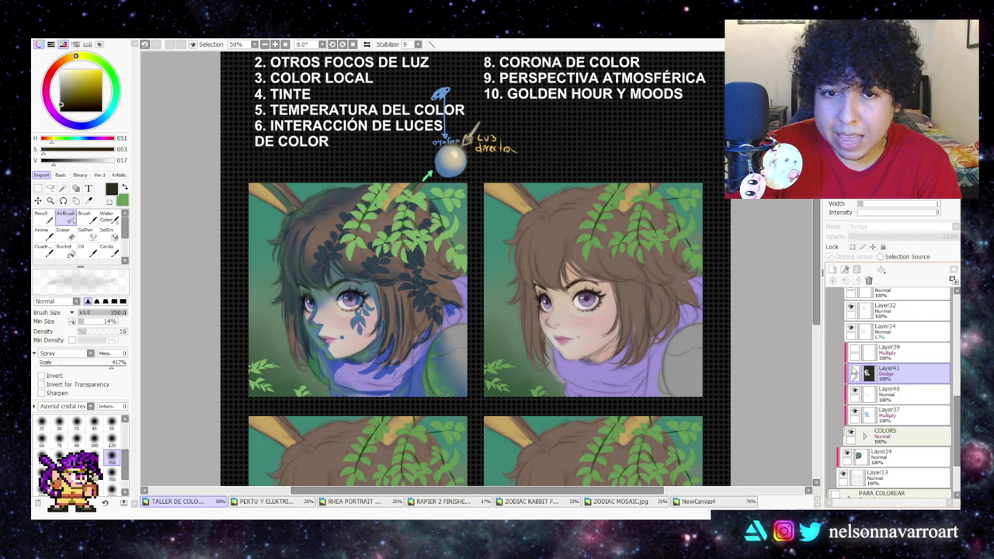
click(855, 372)
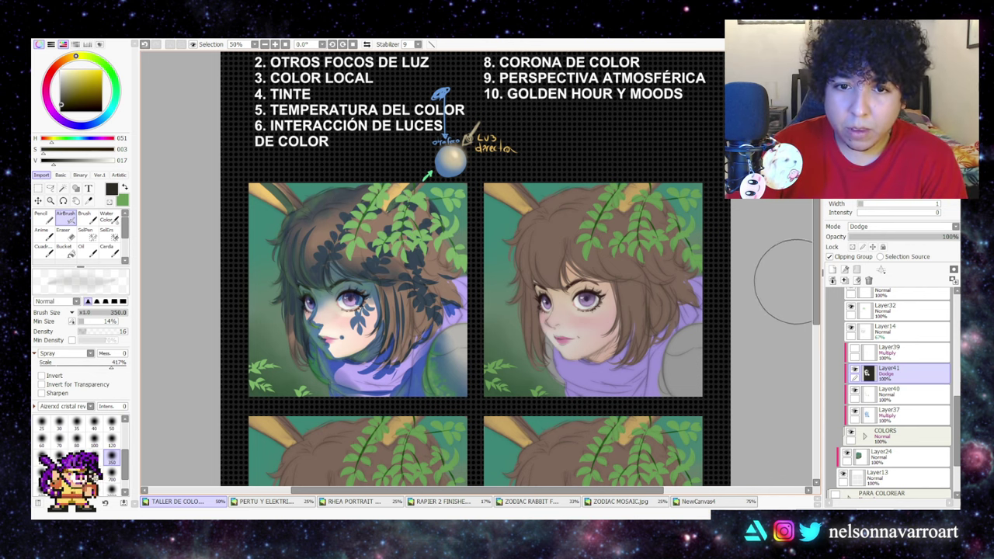
- Lock Layer41's transparency and recolour its Dodge light to blue with a colour adjustment filter
click(852, 247)
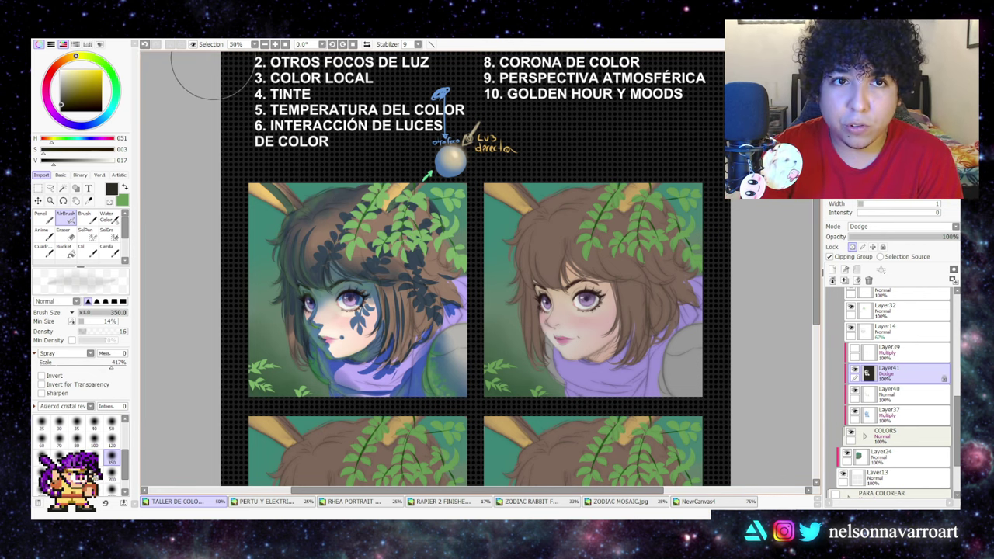
click(290, 43)
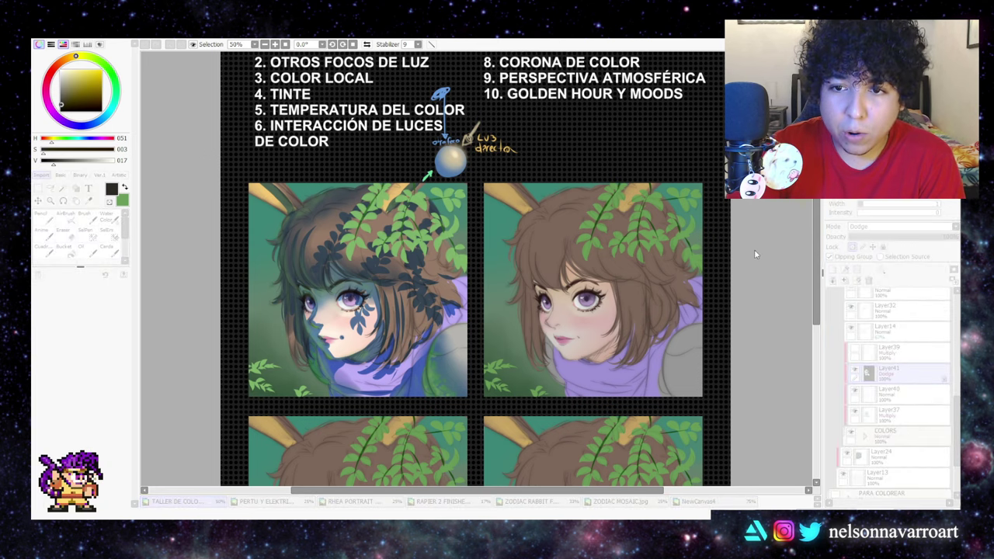
drag(754, 251, 776, 252)
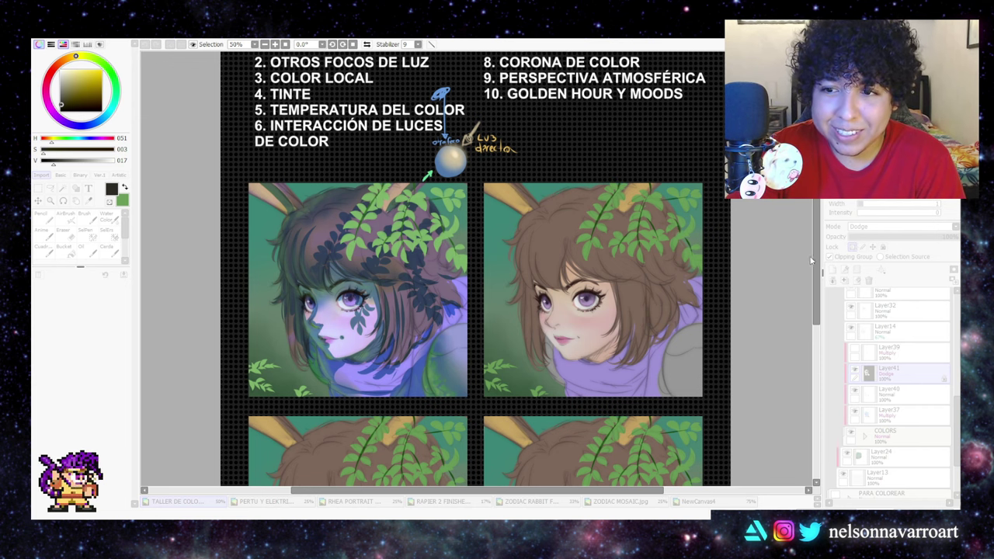
click(785, 271)
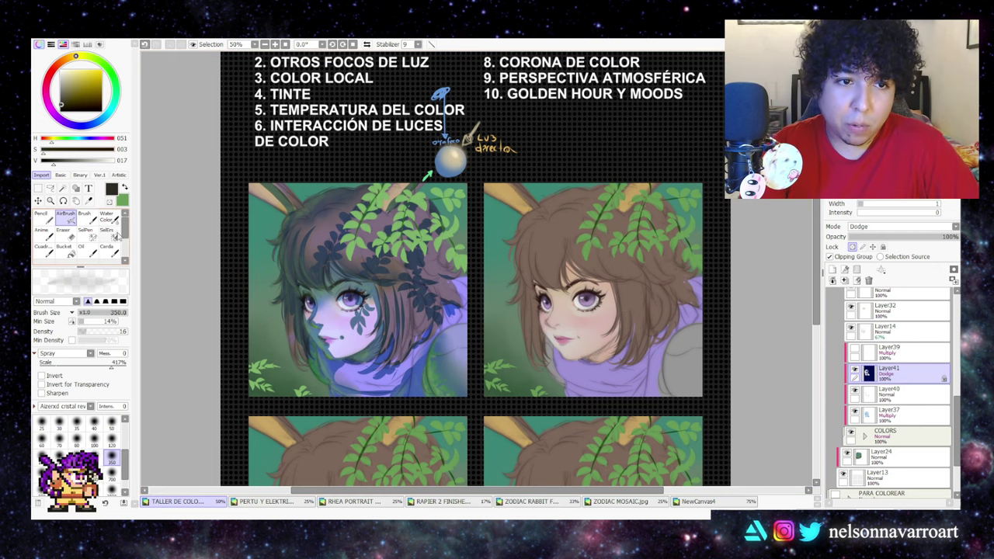
- Compare the first portrait with and without the blue Dodge light of Layer41
click(89, 200)
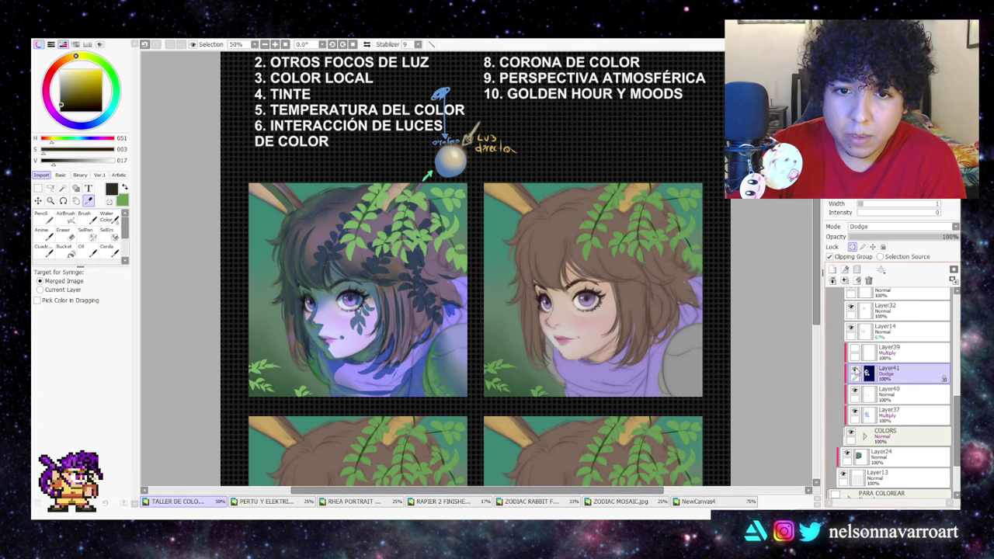
click(854, 373)
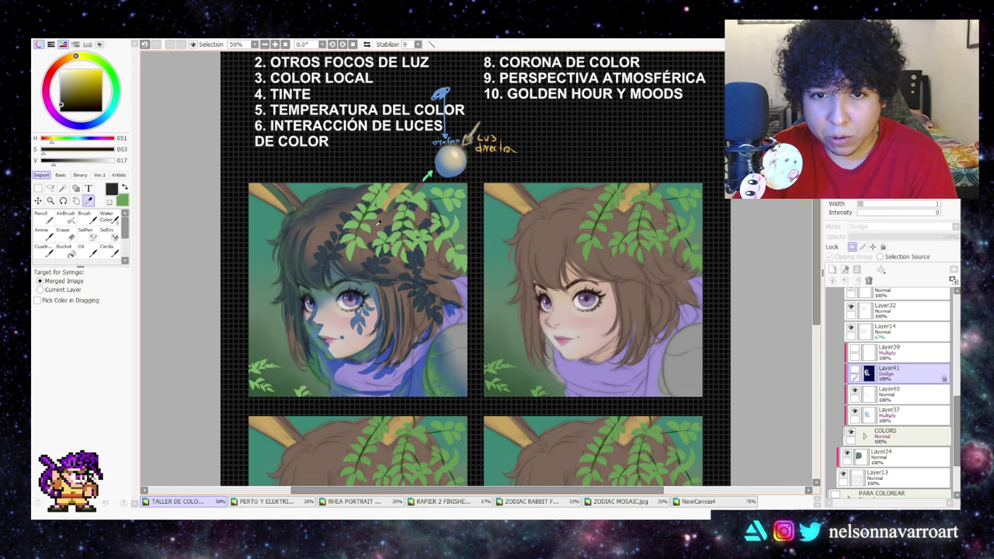
click(855, 372)
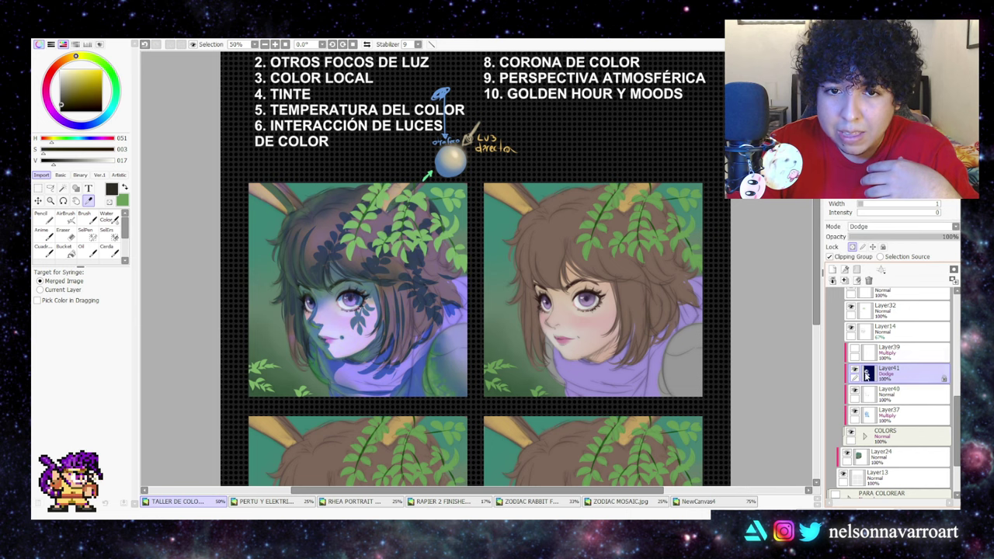
- Sample the lit hair colour of the first portrait and compare its purple hue with red, blue and magenta on the colour wheel
click(354, 225)
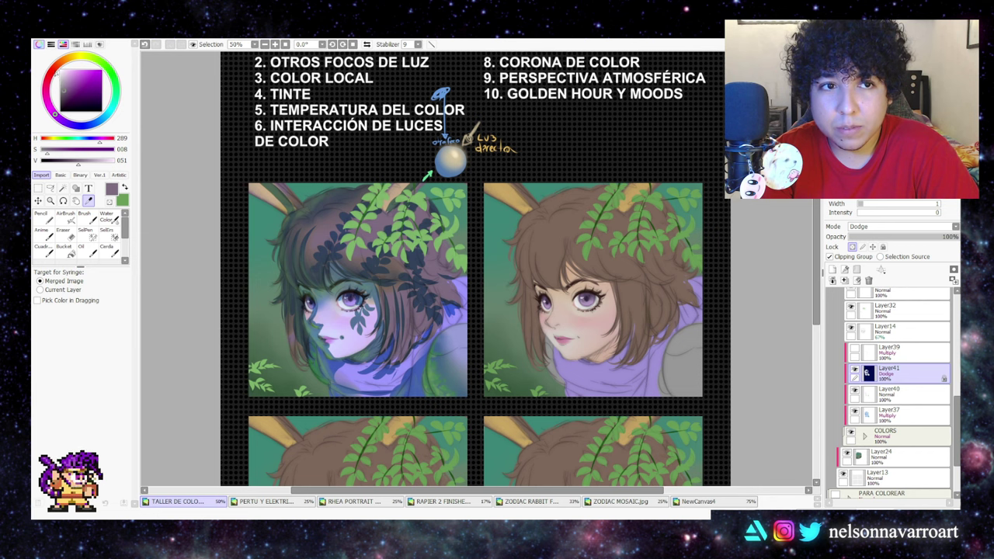
click(56, 68)
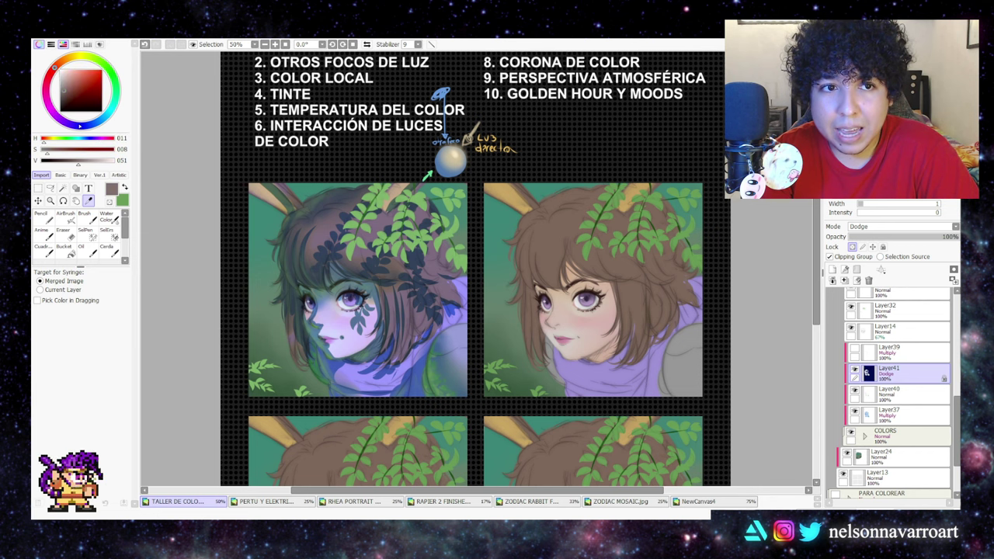
click(80, 126)
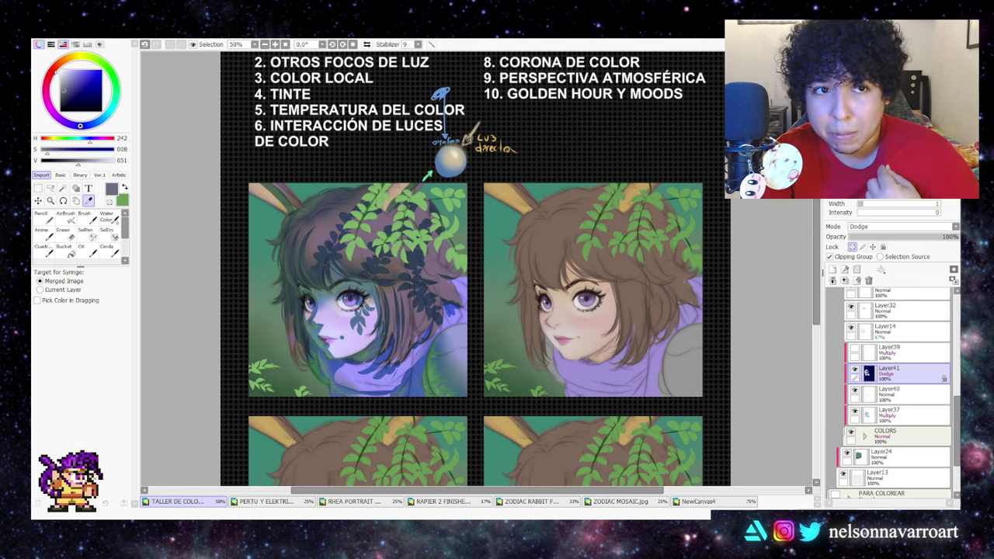
click(48, 104)
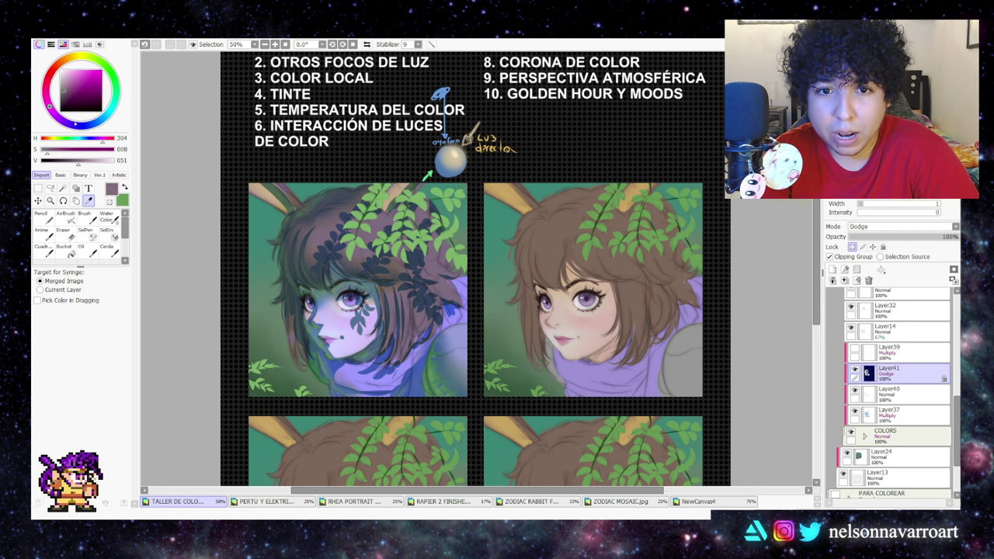
click(55, 114)
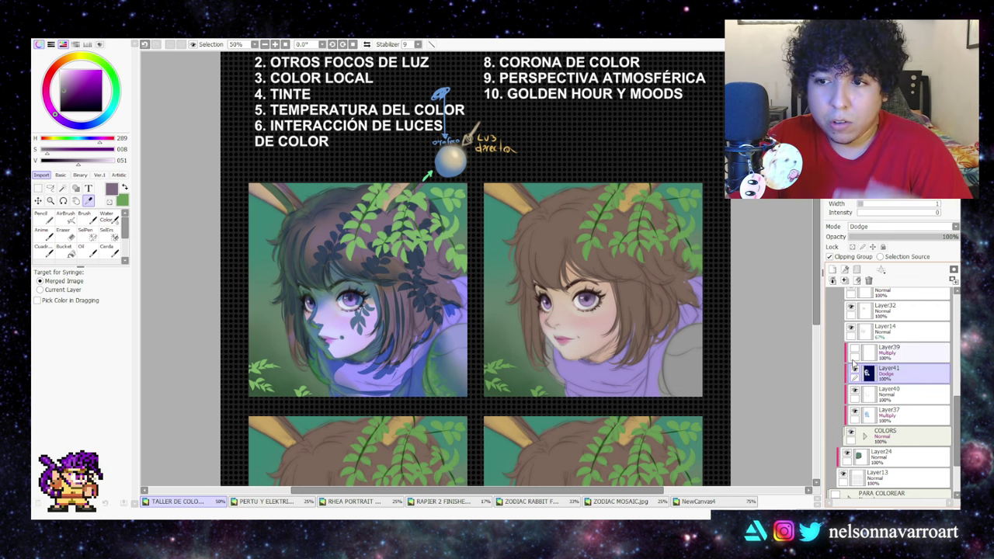
- Undo the blue recolouring of Layer41 and unlock its transparency
key(ctrl+z)
key(ctrl+z)
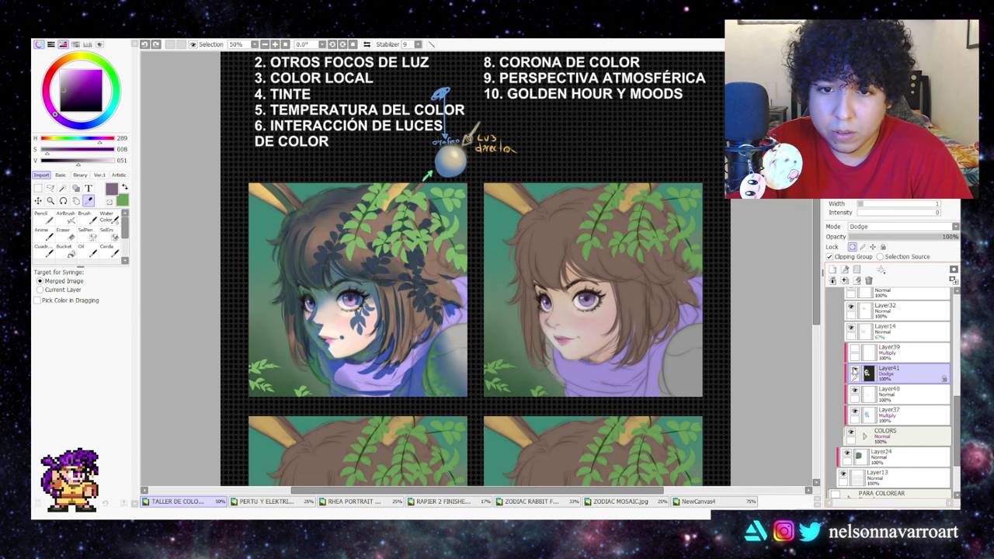
click(852, 246)
- Hide the first portrait's light and shadow layers Layer41, Layer40 and Layer37
click(854, 374)
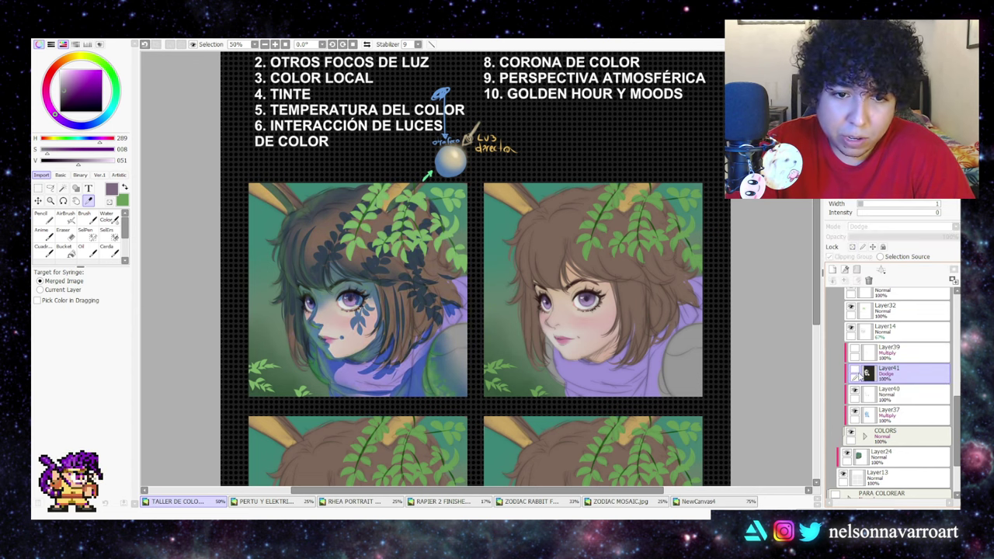
click(854, 394)
click(854, 414)
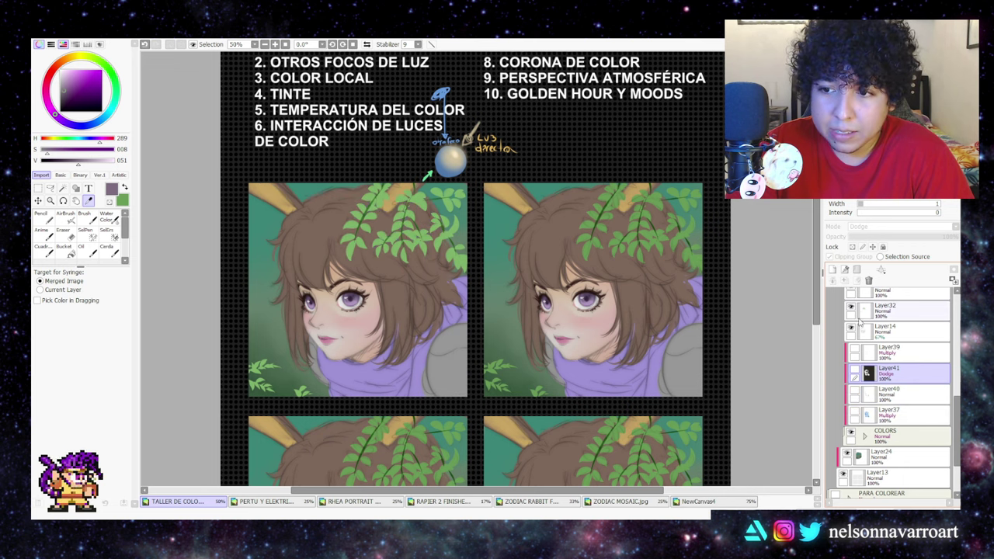
- Add a clipped Hard Light layer above Layer41 and fill it with blue at hue 201, saturation 67 and value 70
click(832, 269)
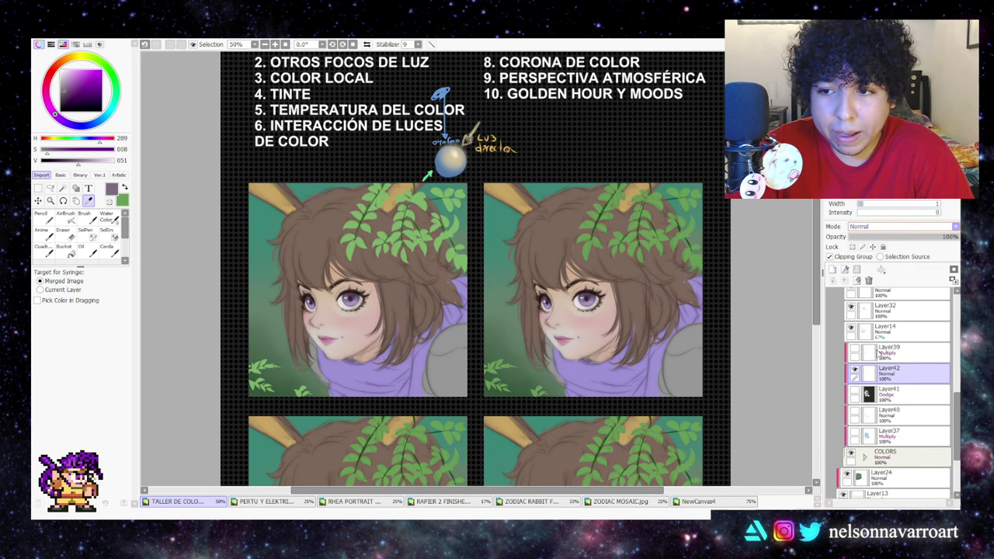
click(879, 353)
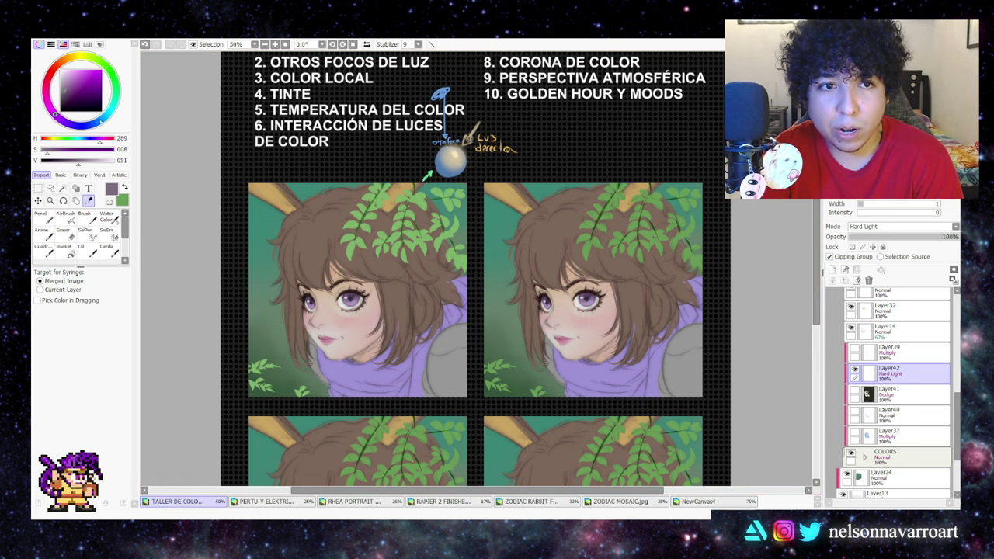
click(101, 122)
key(ctrl+f)
click(89, 82)
key(ctrl+f)
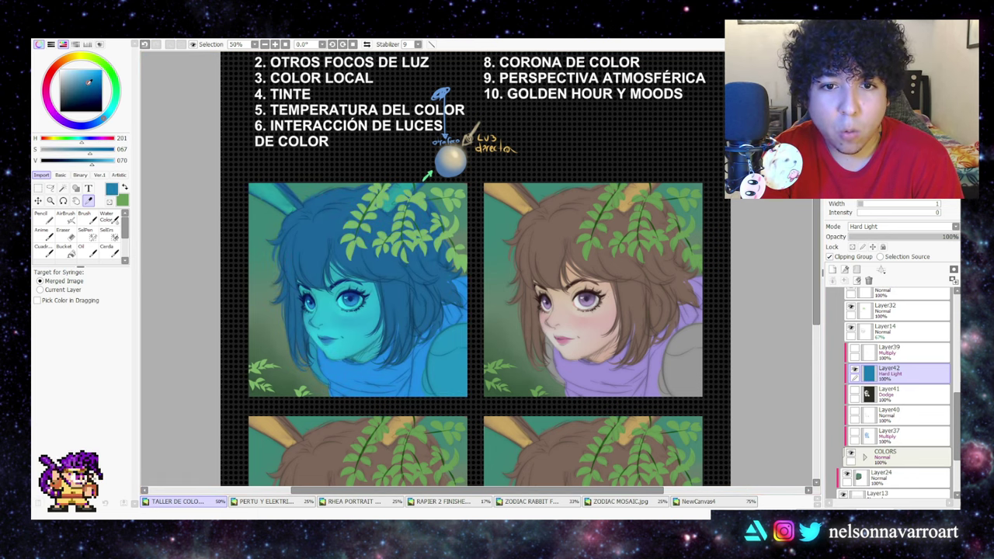
- Refill the Hard Light layer with darker, more muted blues, ending at hue 221, saturation 29 and value 45
drag(88, 82, 75, 86)
key(ctrl+f)
drag(103, 118, 93, 124)
key(ctrl+f)
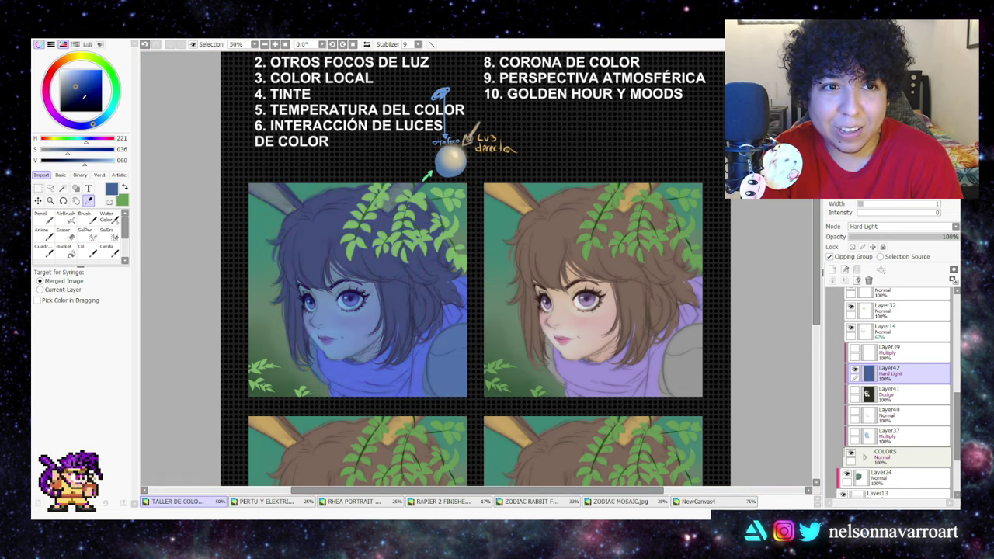
drag(77, 89, 78, 97)
key(ctrl+f)
click(74, 89)
key(ctrl+f)
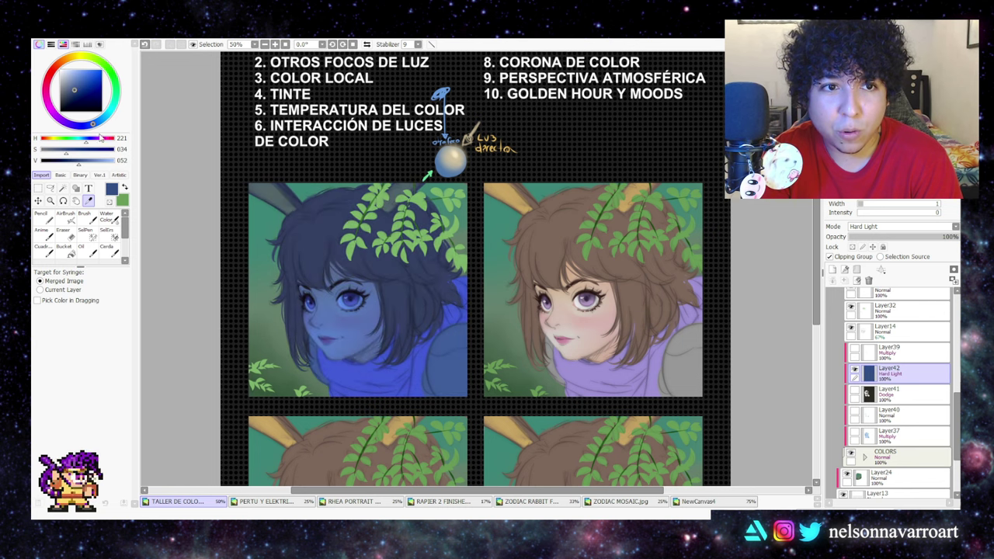
click(72, 90)
click(358, 290)
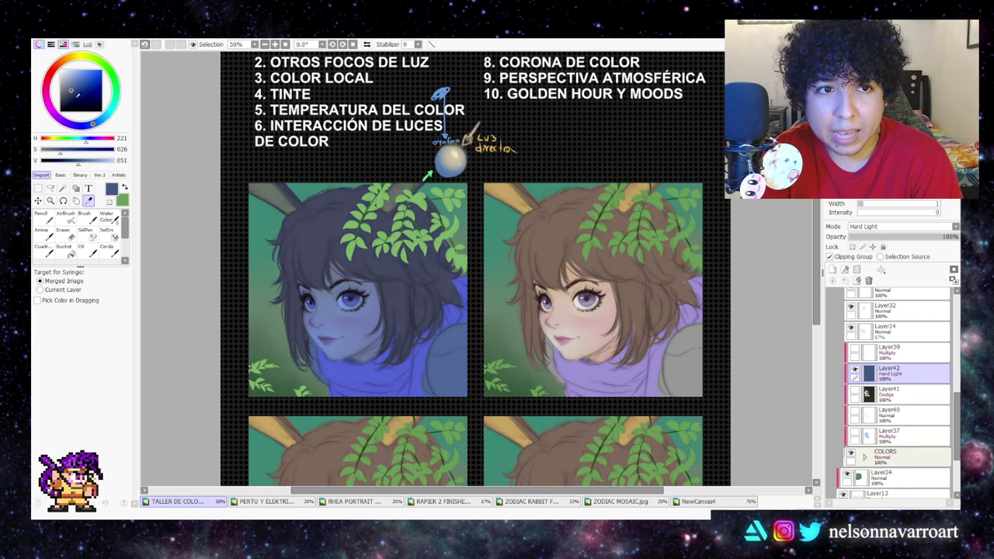
click(72, 93)
click(358, 289)
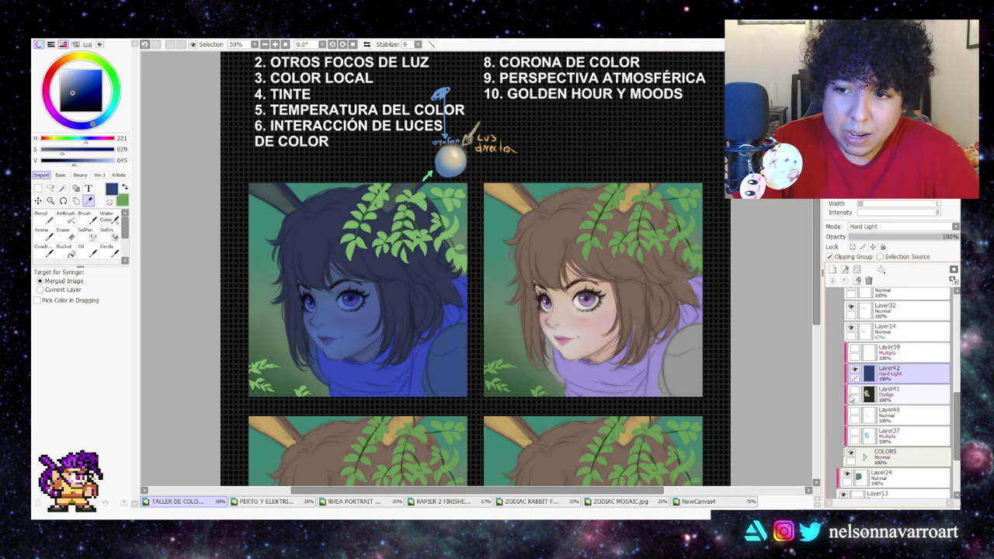
- Compare the first portrait with and without the Hard Light Layer42, sampling the cheek skin colours of both upper portraits
click(855, 374)
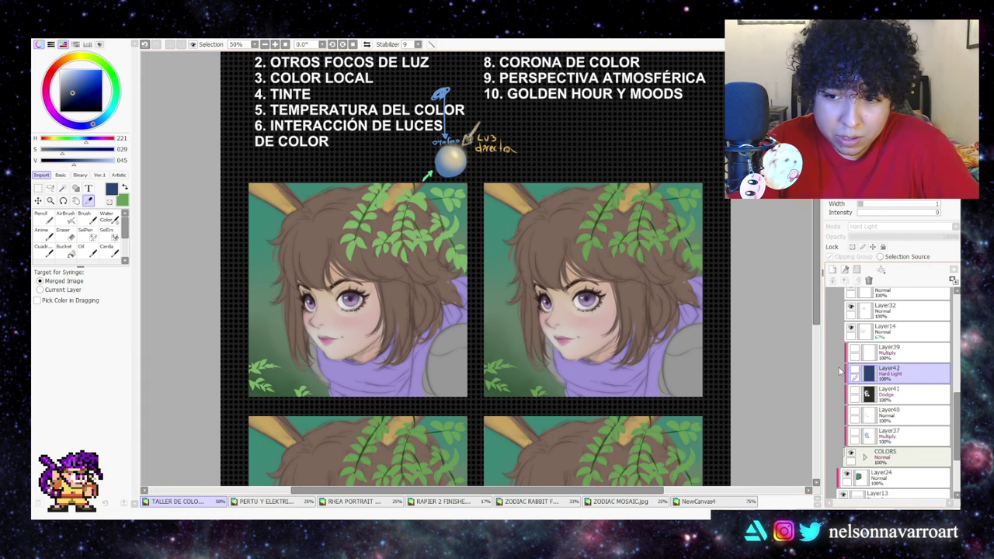
click(855, 374)
click(353, 319)
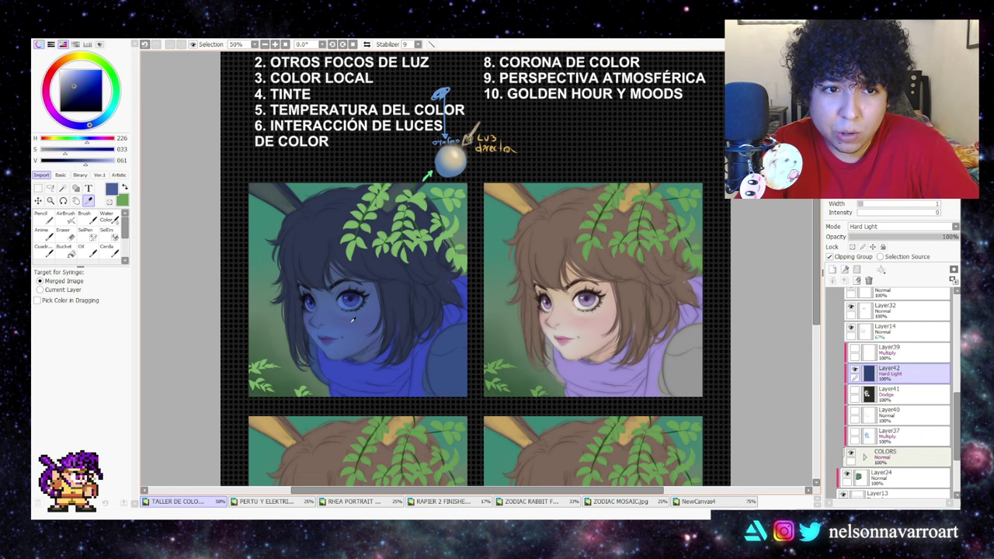
click(354, 326)
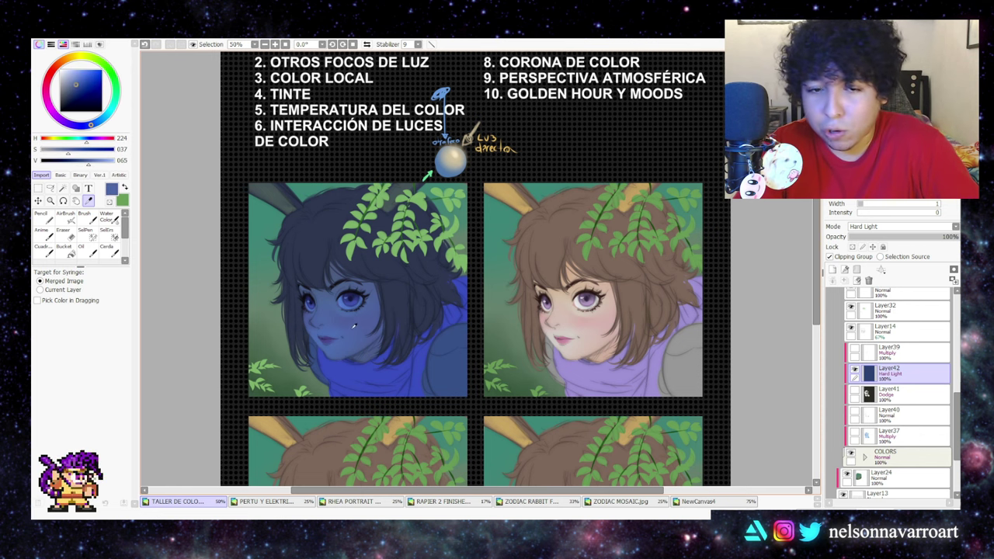
click(339, 320)
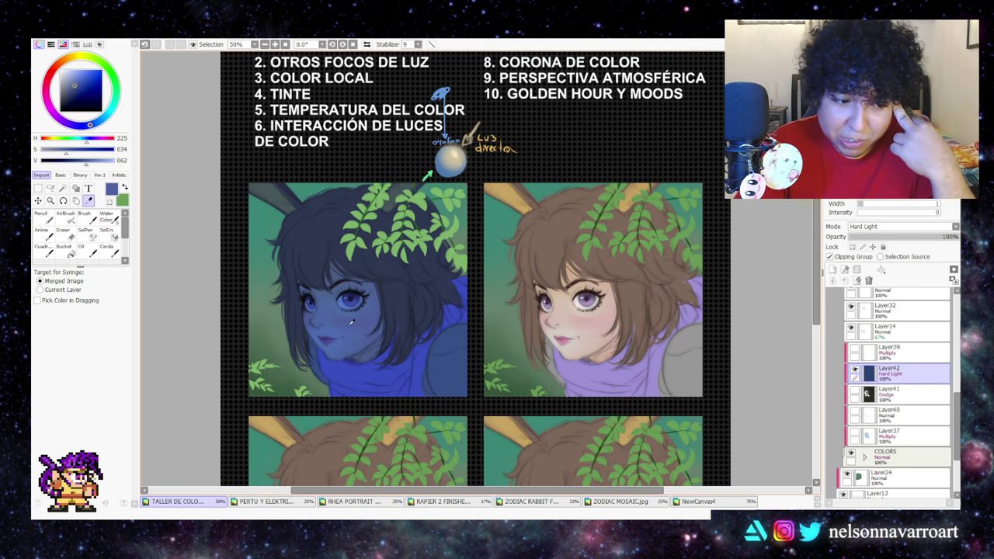
click(586, 320)
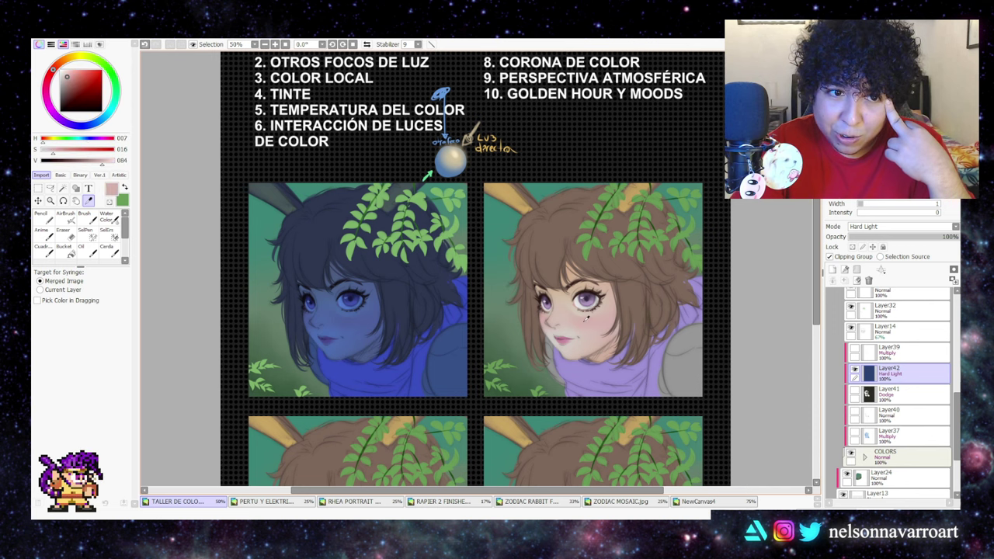
click(588, 316)
click(588, 316)
click(348, 321)
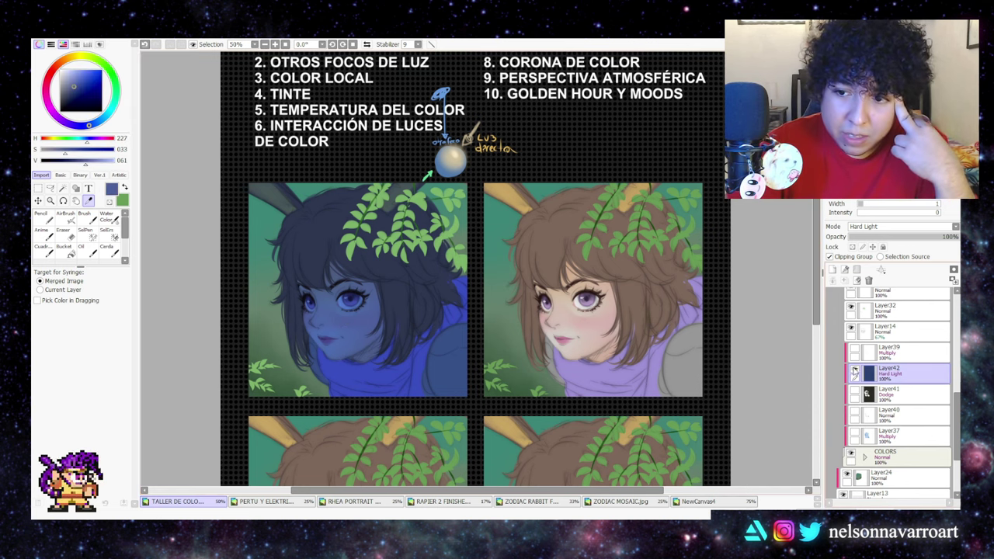
- Hide the Hard Light Layer42 and show the first portrait's light and shadow layers Layer41, Layer40 and Layer37
click(854, 373)
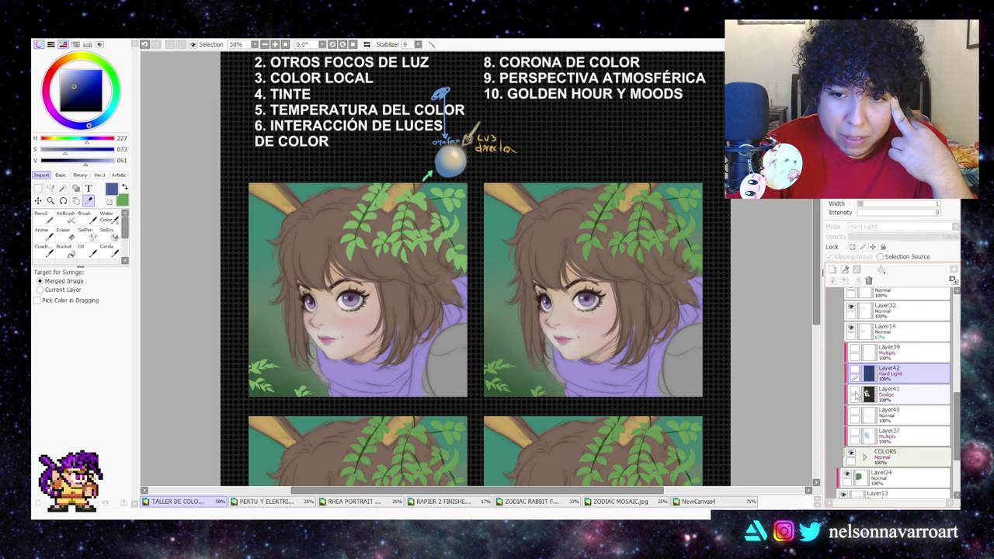
click(854, 395)
click(854, 395)
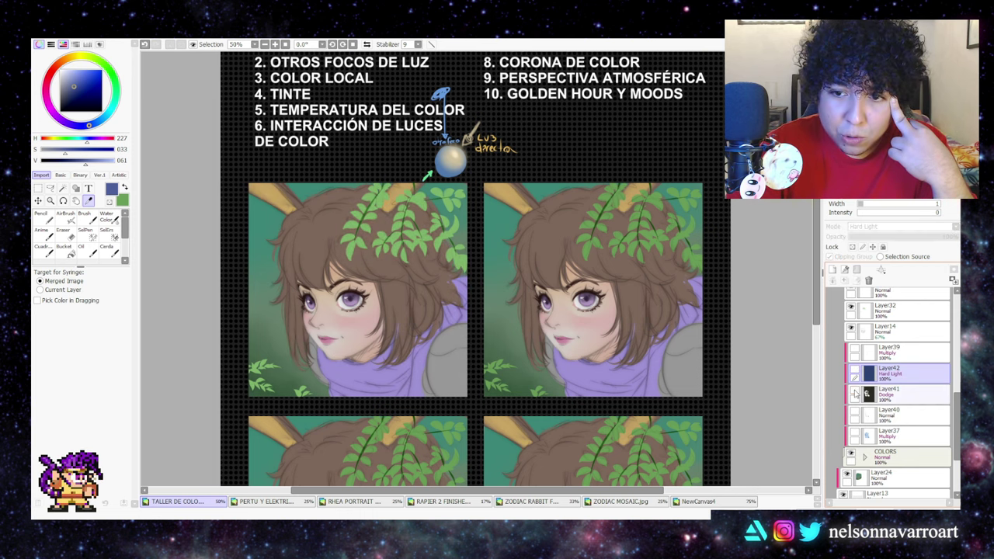
click(854, 395)
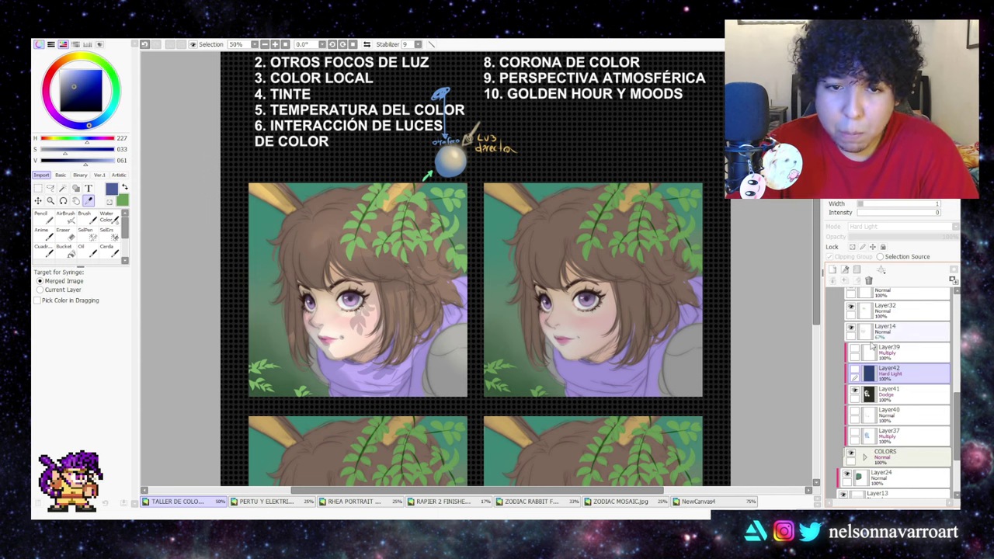
click(855, 414)
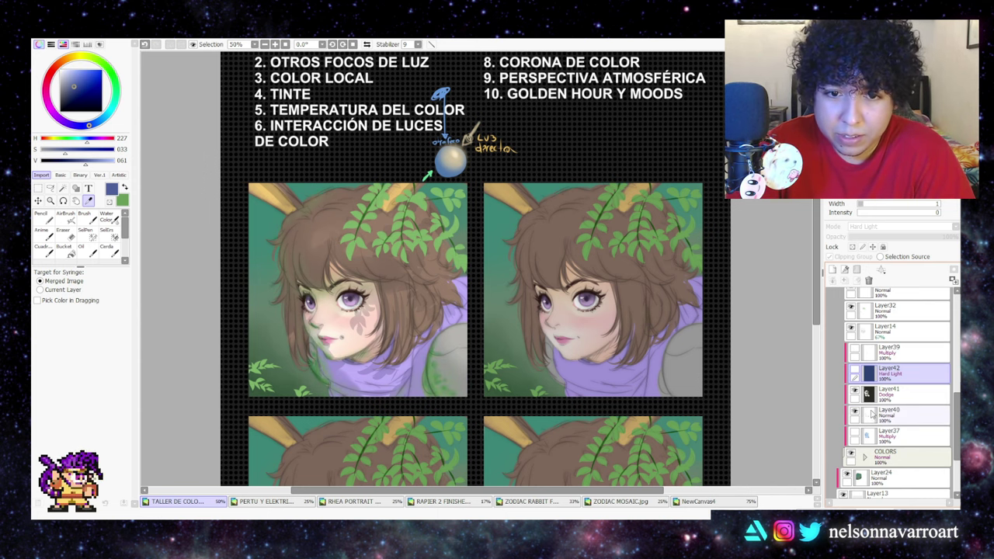
click(855, 435)
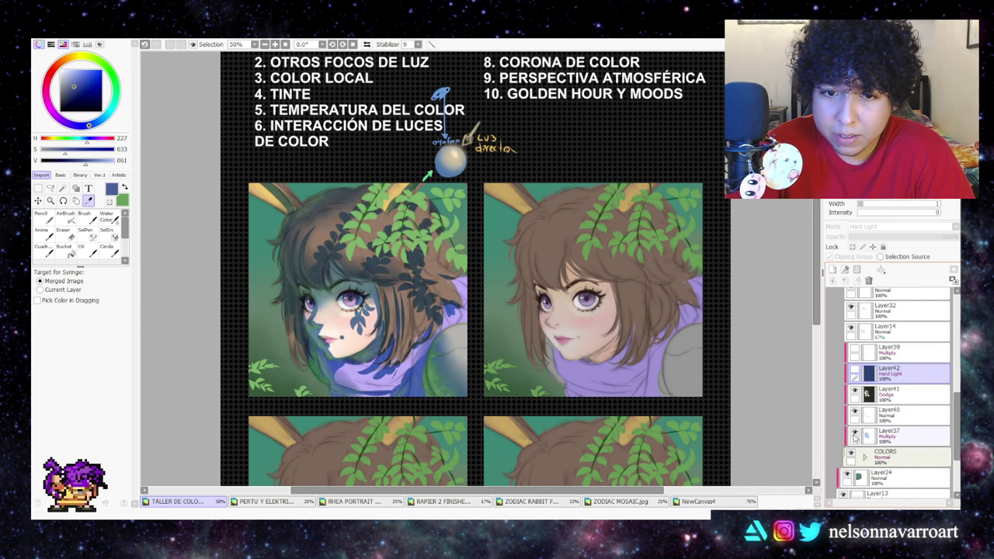
- Select Layer41 and compare the first portrait with and without its Dodge light
click(854, 393)
click(854, 393)
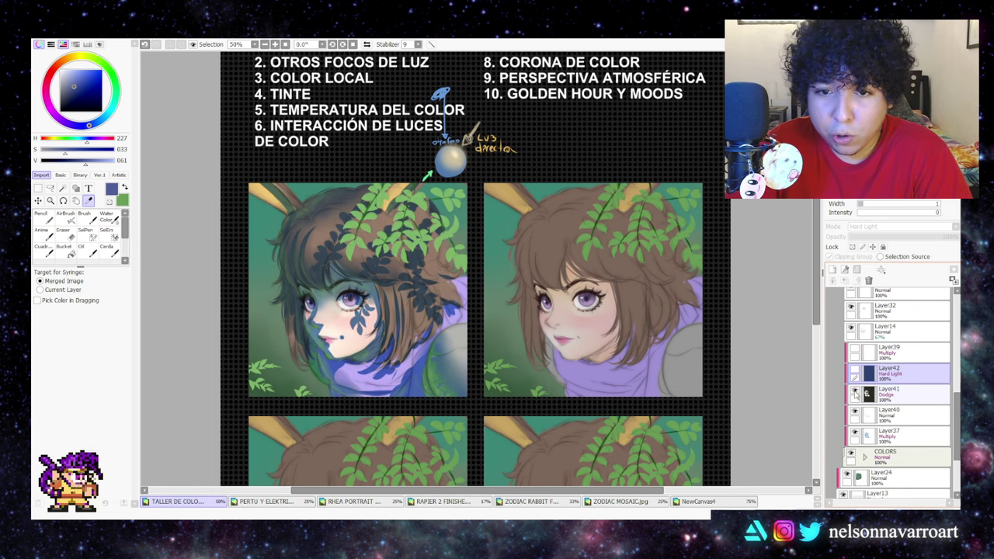
click(868, 396)
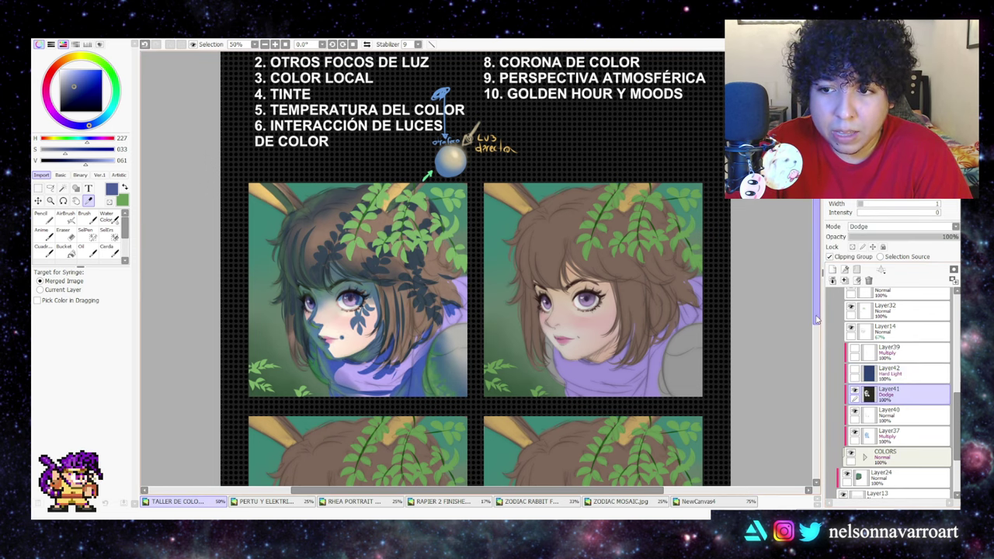
scroll(815, 311, up, 2)
scroll(817, 311, up, 2)
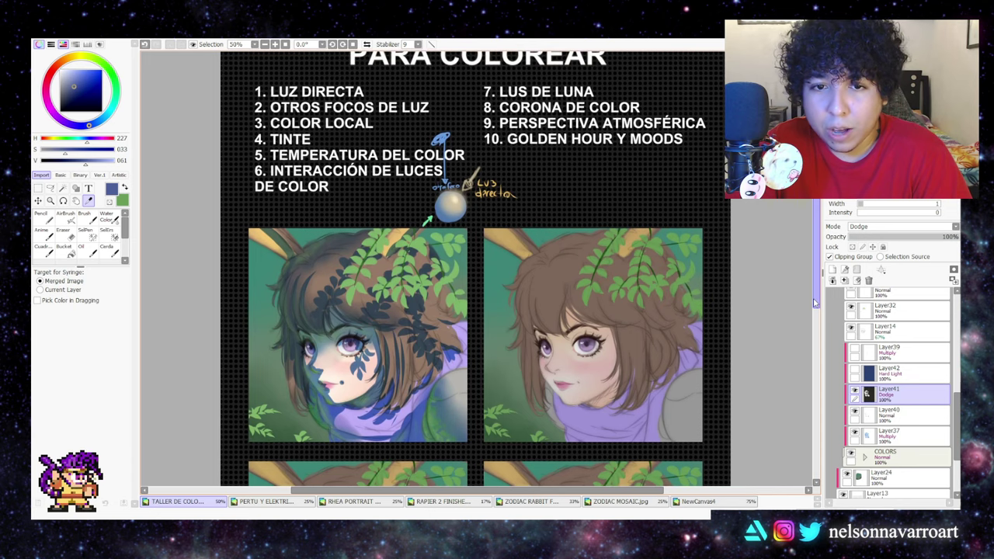
click(854, 393)
click(855, 393)
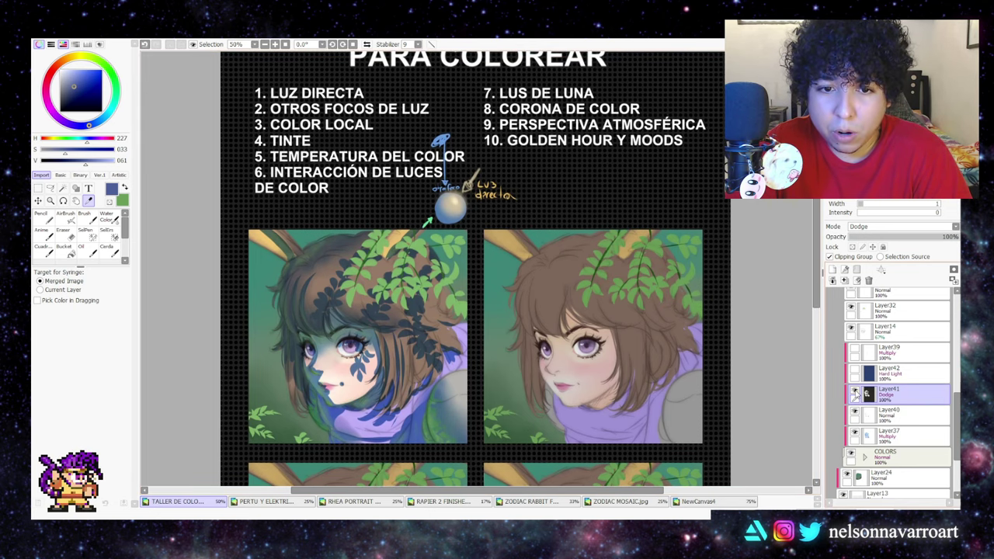
click(855, 393)
click(855, 393)
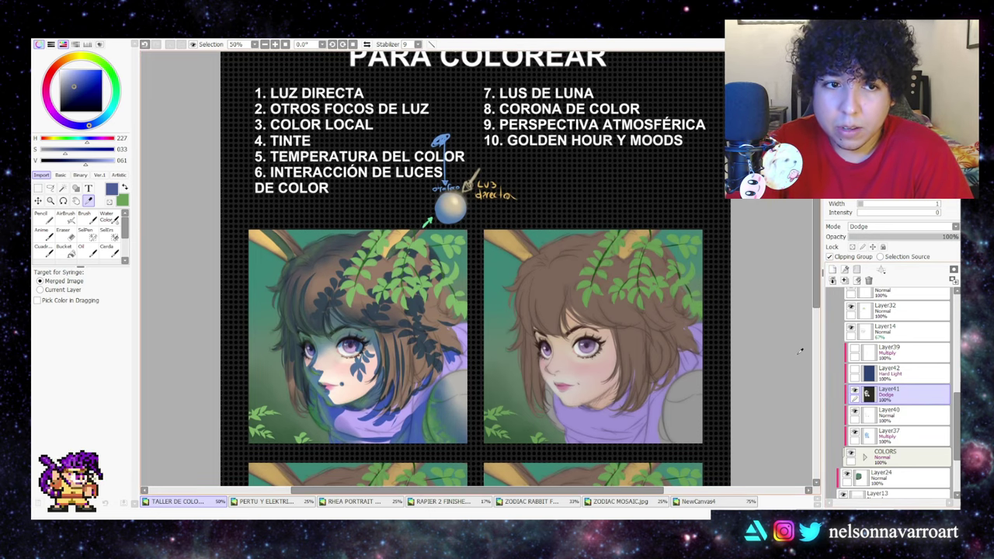
- Sample the light's dark base colour on the first portrait's face with Layer41 set to Normal, and restore its Dodge mode
key(x)
click(887, 227)
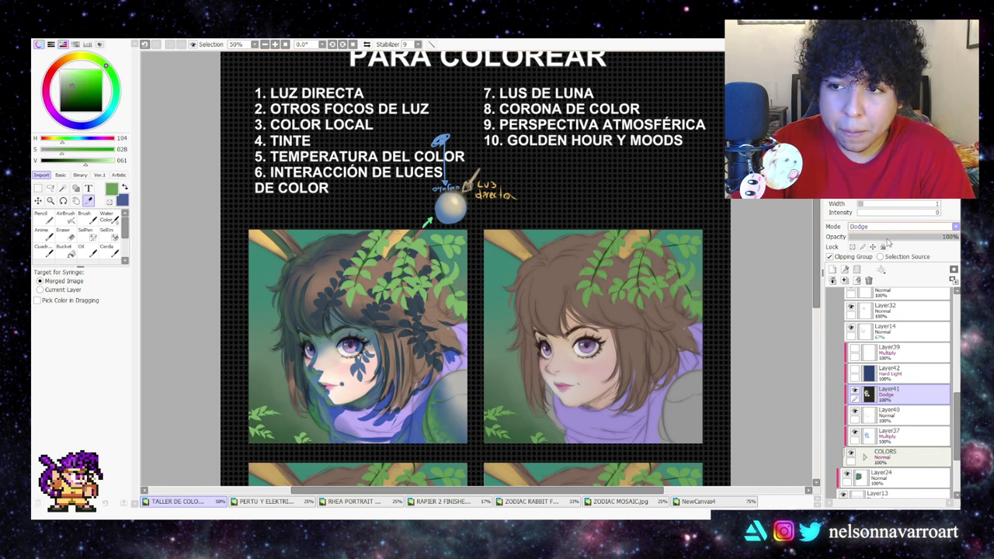
click(884, 236)
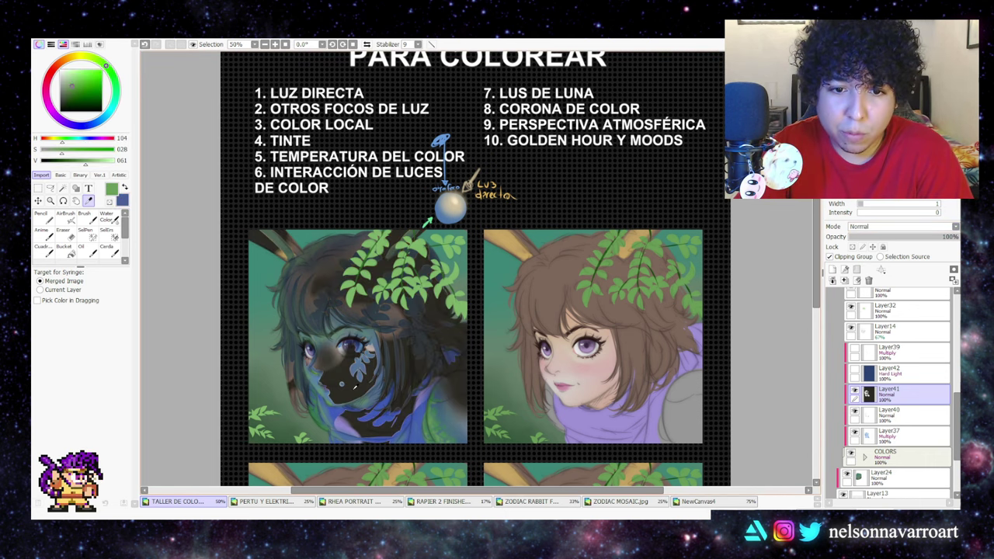
click(358, 384)
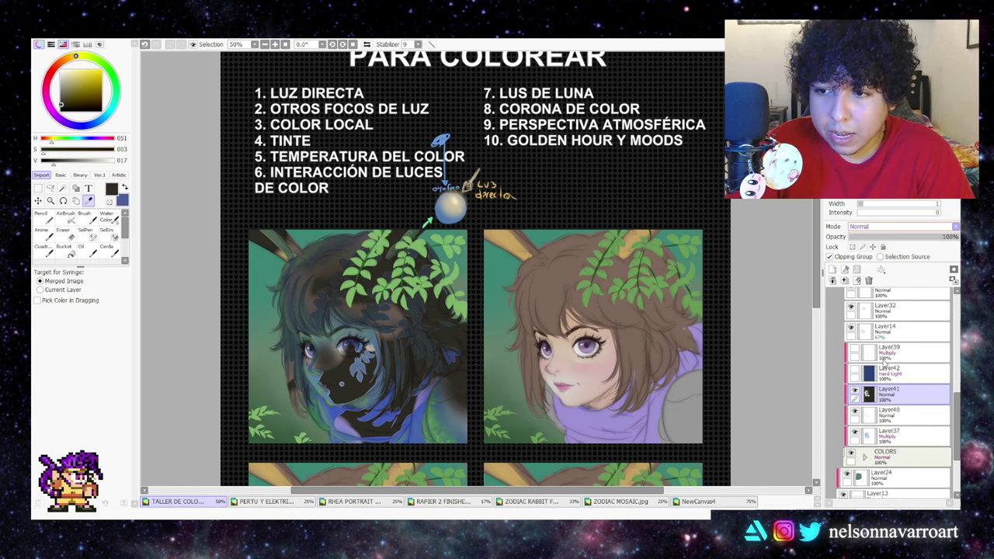
click(878, 322)
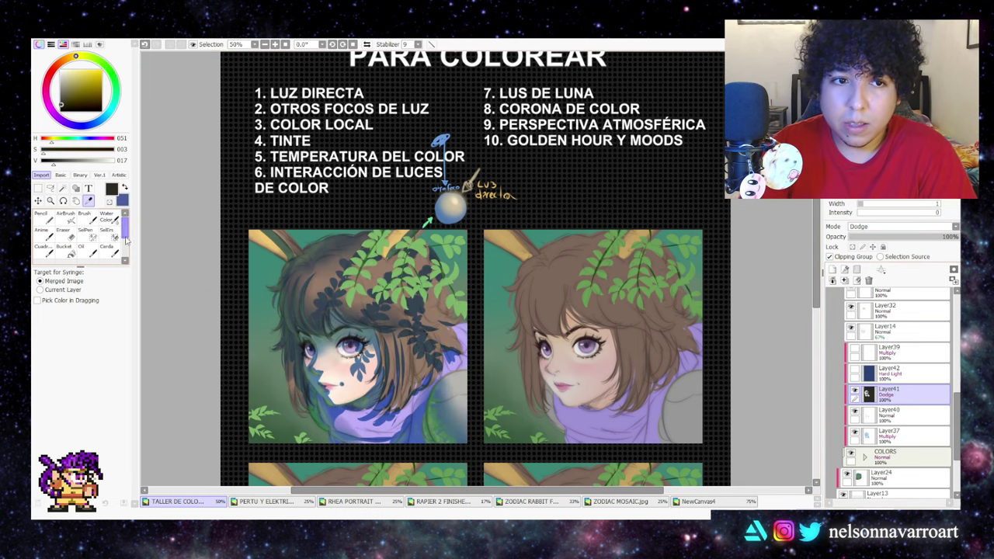
- Choose the Brush at size 50 and set its density to 61
click(89, 217)
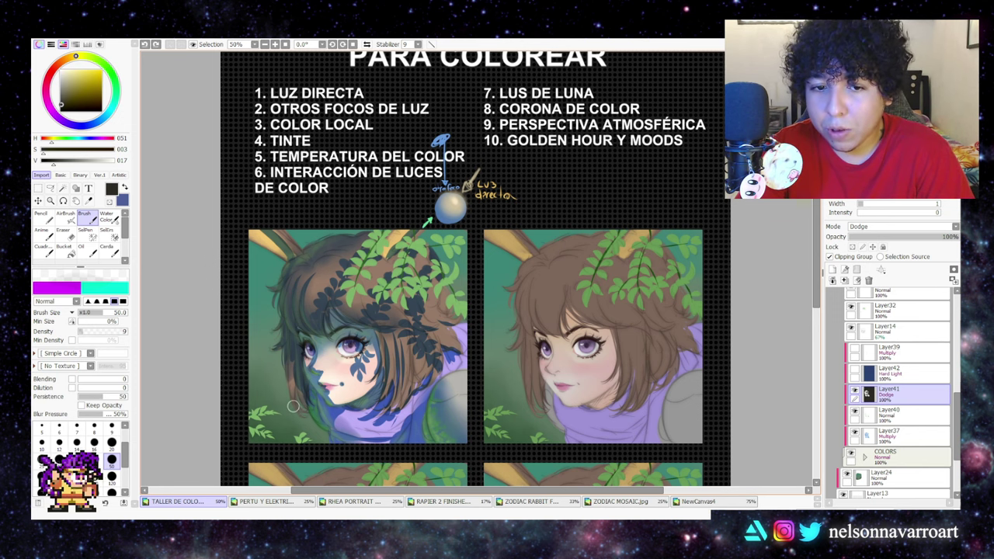
click(107, 331)
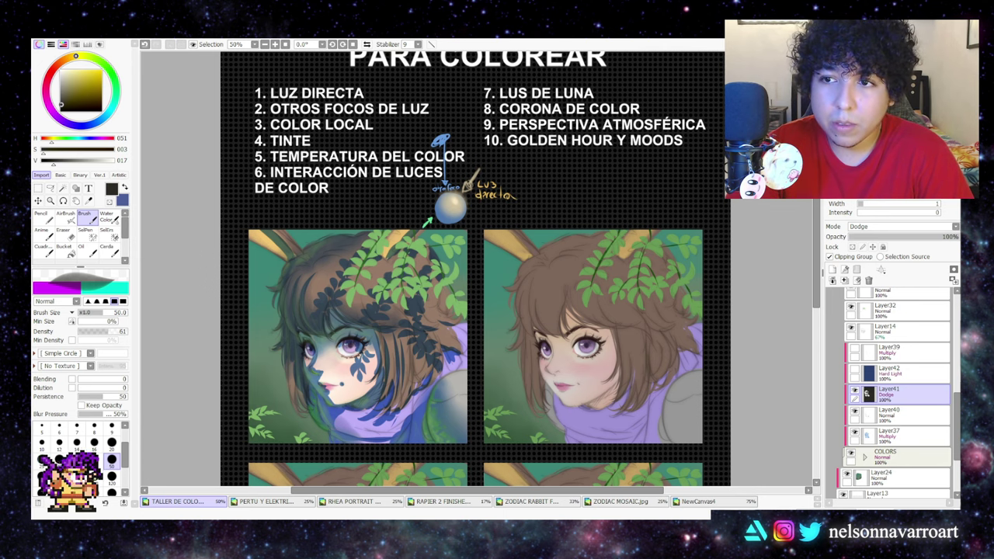
click(274, 44)
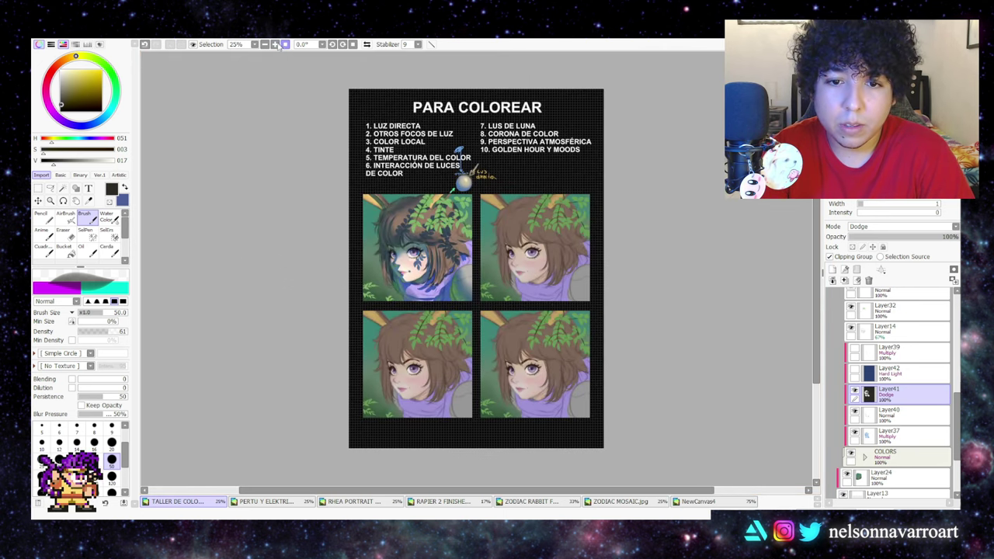
click(274, 44)
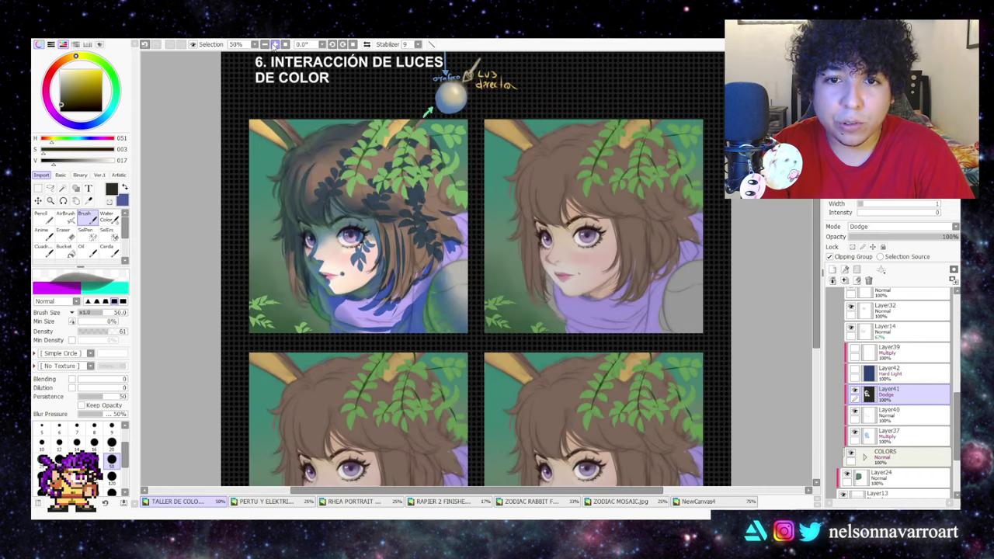
click(265, 44)
click(274, 44)
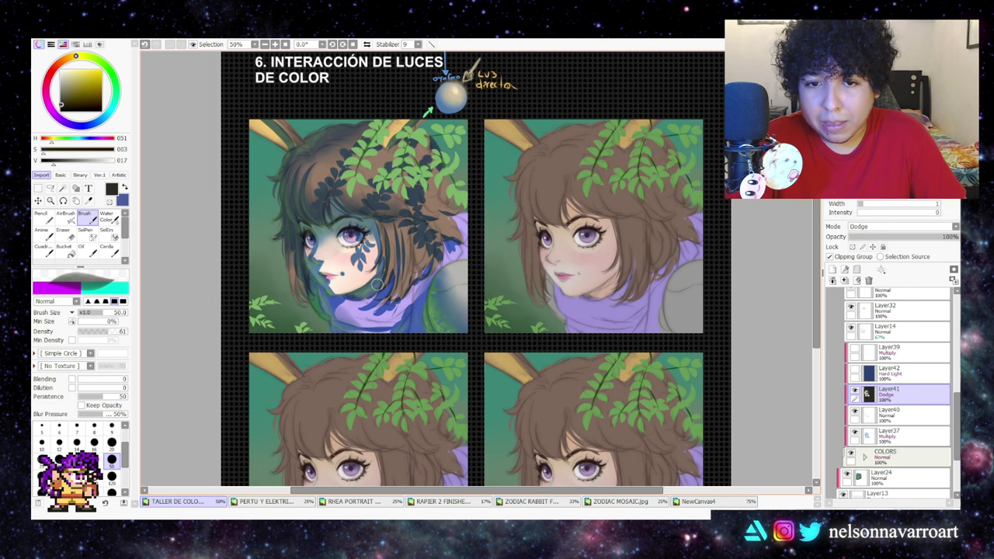
- On the Multiply Layer37, paint shading on the first portrait's scarf with blue at hue 209, saturation 41 and value 77
click(888, 433)
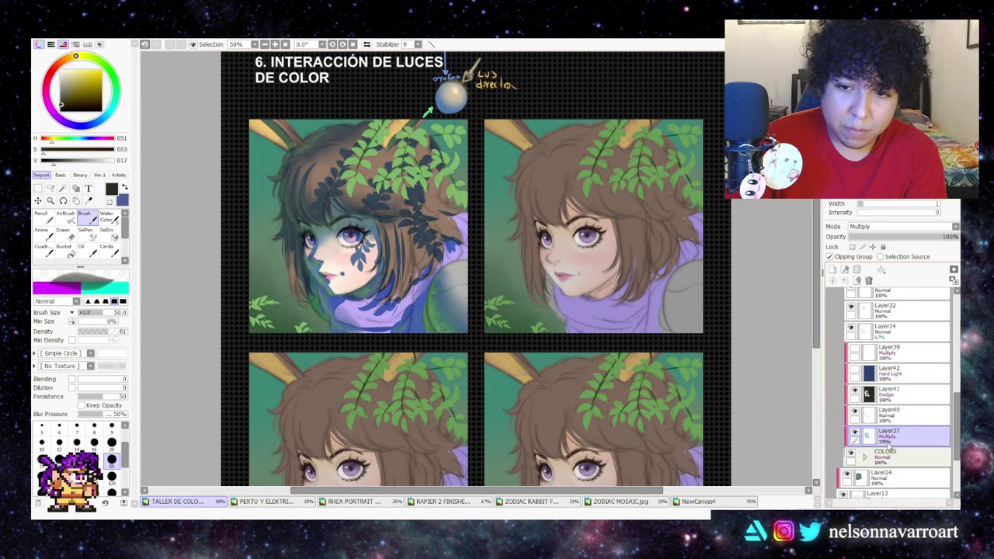
key(x)
mouse_move(406, 315)
mouse_down()
mouse_move(366, 323)
mouse_move(390, 323)
mouse_move(345, 311)
mouse_up()
key(ctrl+z)
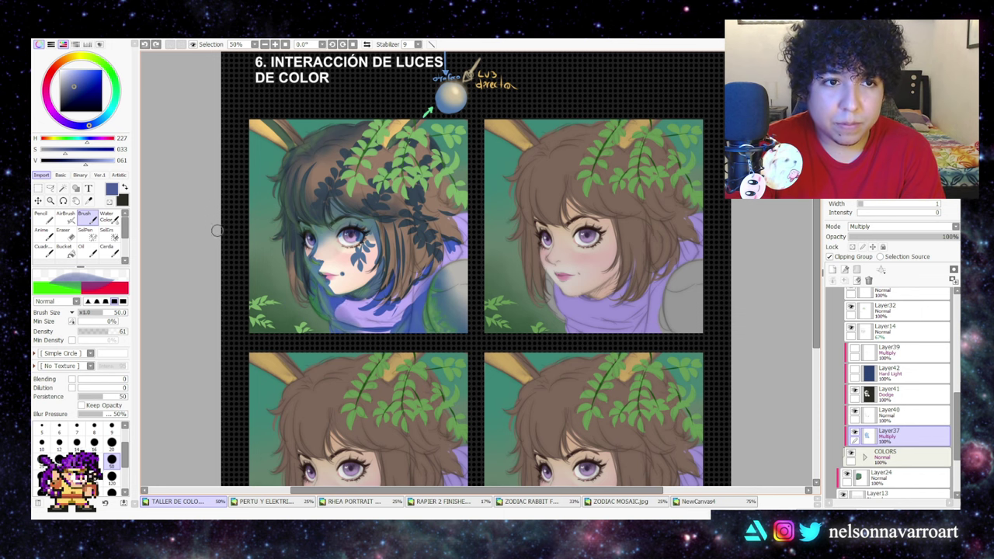
mouse_move(89, 125)
mouse_down()
mouse_move(100, 121)
mouse_move(77, 80)
mouse_up()
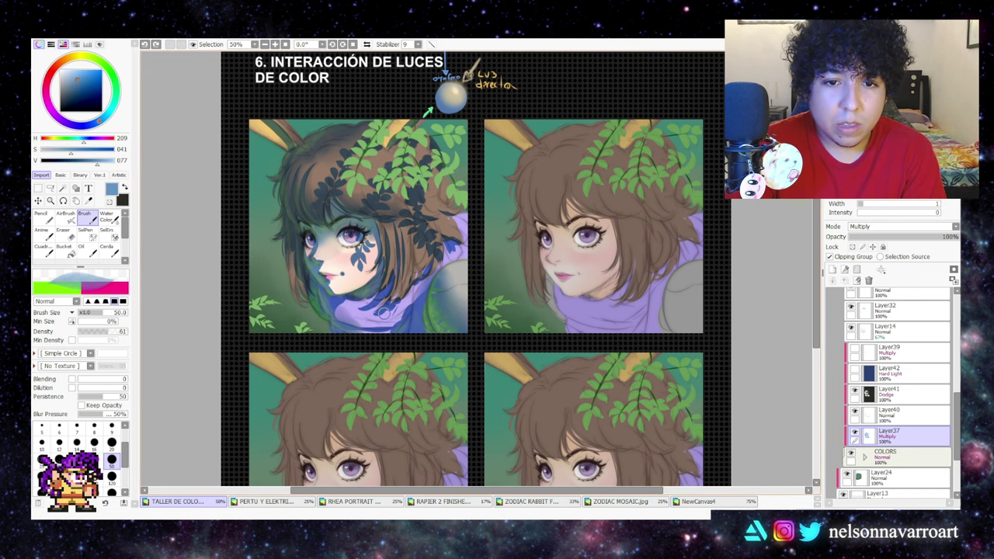
mouse_move(405, 316)
mouse_down()
mouse_move(334, 307)
mouse_move(350, 319)
mouse_move(337, 303)
mouse_move(387, 323)
mouse_move(413, 317)
mouse_move(379, 322)
mouse_move(435, 267)
mouse_move(408, 310)
mouse_up()
key(ctrl+z)
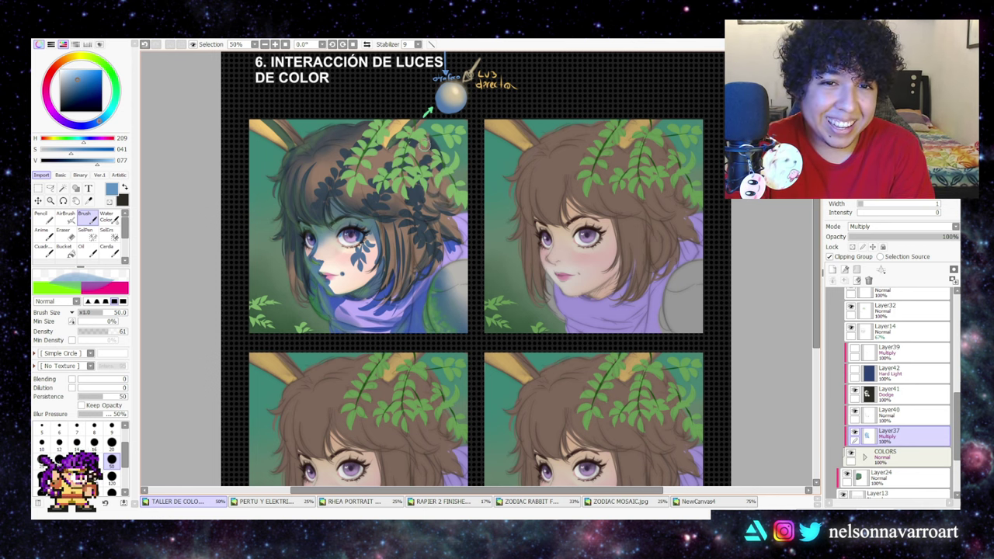
- Add a new clipped layer above Layer32 and set its blending mode to Dodge
click(275, 45)
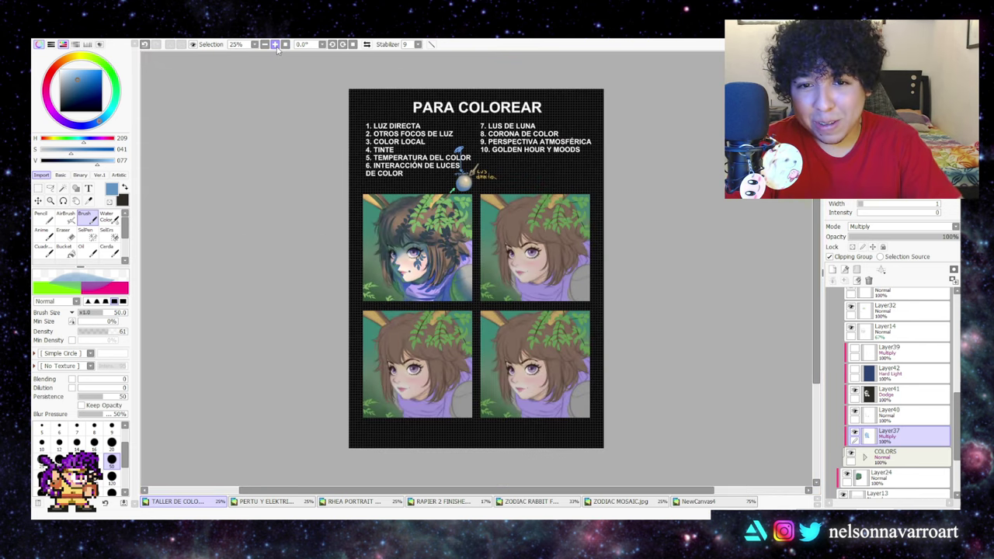
click(276, 45)
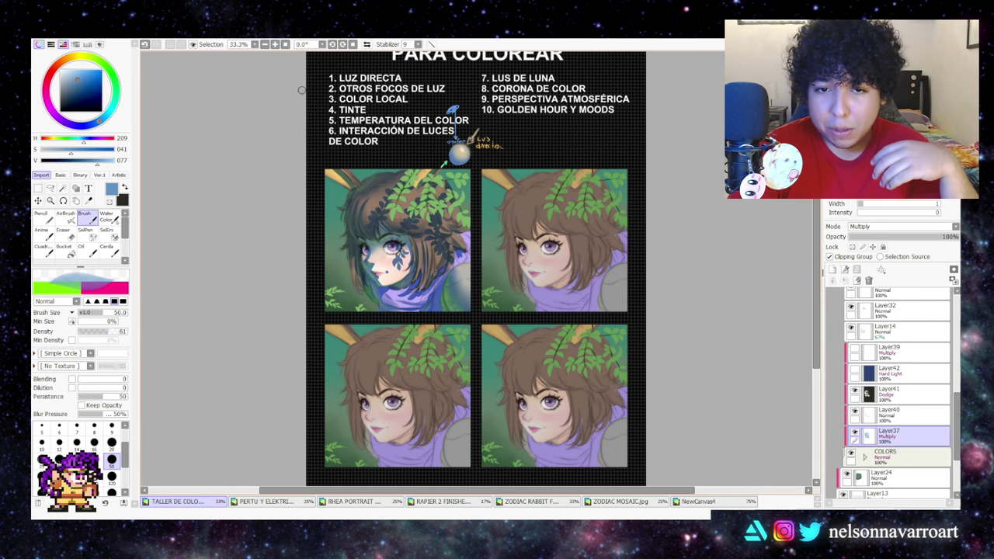
click(275, 45)
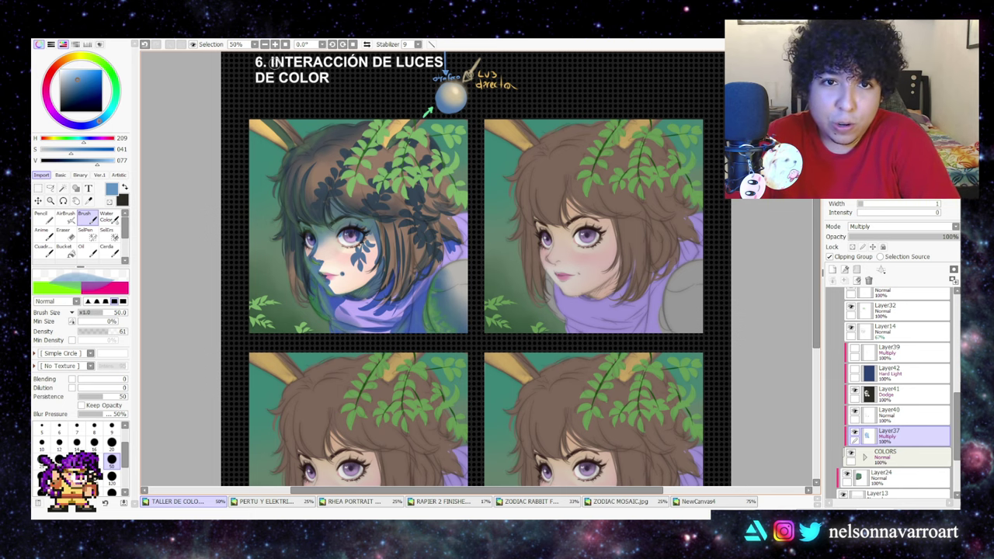
drag(815, 311, 811, 282)
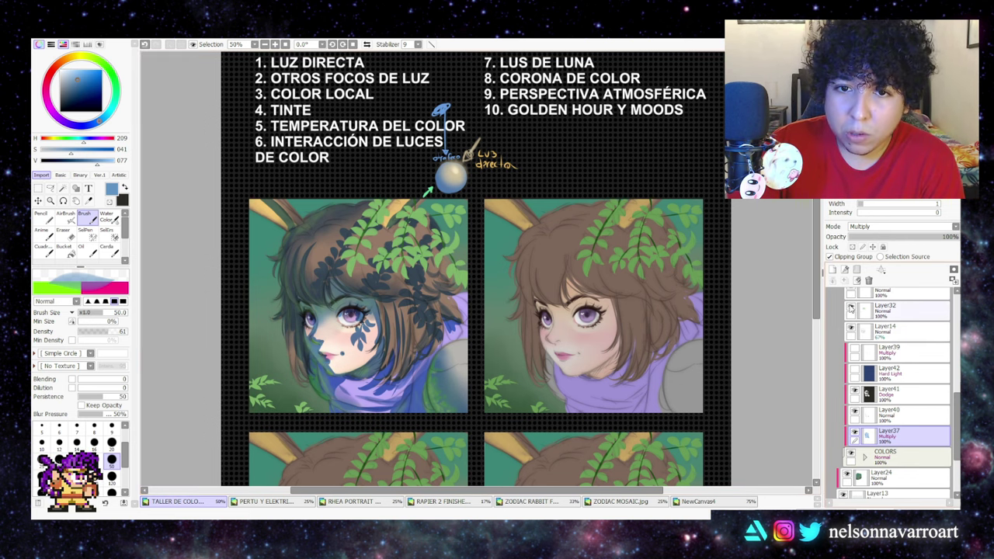
click(872, 312)
click(842, 258)
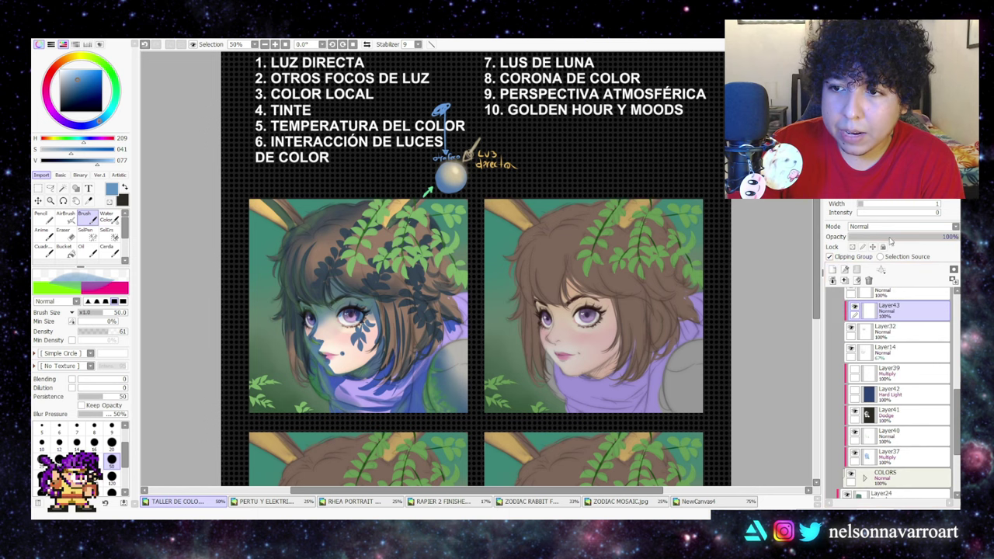
click(876, 327)
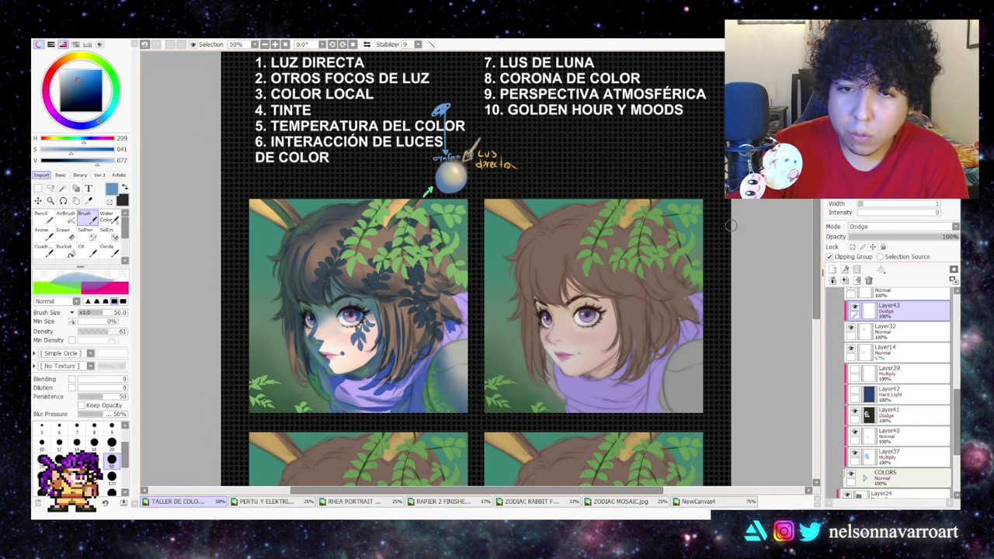
- On the Dodge Layer43, brighten the first portrait's hanging leaves with the size 700 Anime brush and pale yellow at hue 51, saturation 20, value 85
key(x)
click(69, 75)
key(ctrl+f)
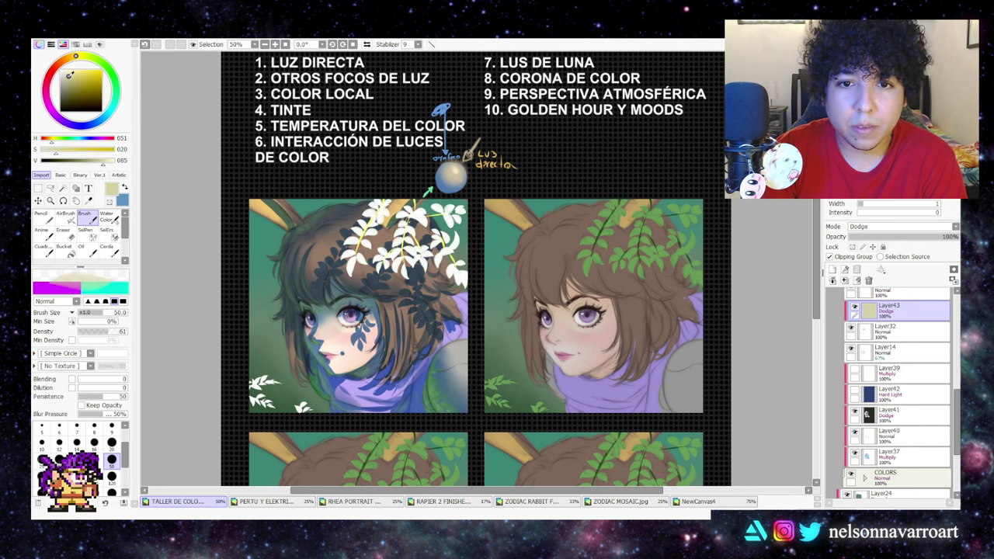
key(ctrl+z)
click(40, 230)
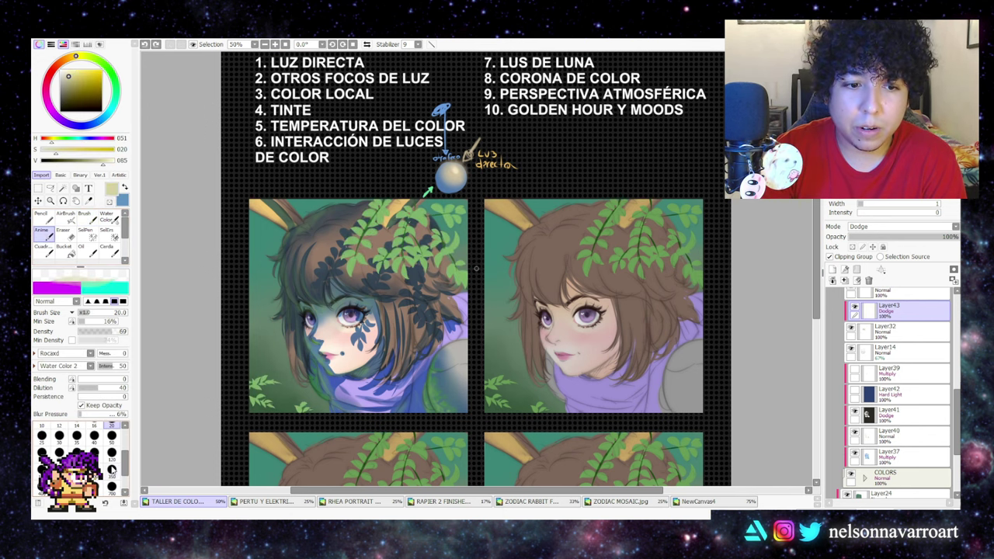
mouse_move(381, 275)
mouse_down()
mouse_move(374, 264)
mouse_move(437, 213)
mouse_move(388, 219)
mouse_up()
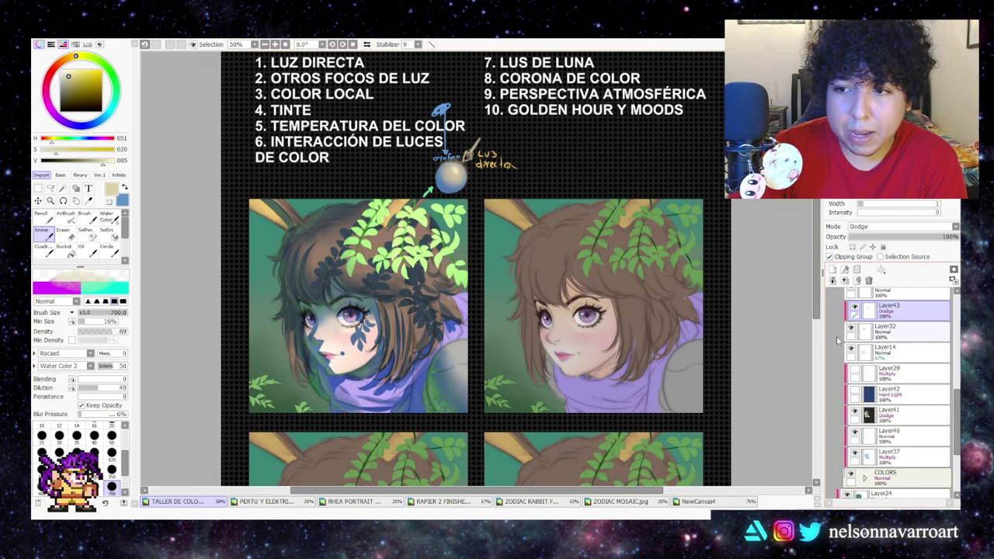
- Add a new clipped layer directly above Layer32 and set its blending mode to Multiply
click(872, 332)
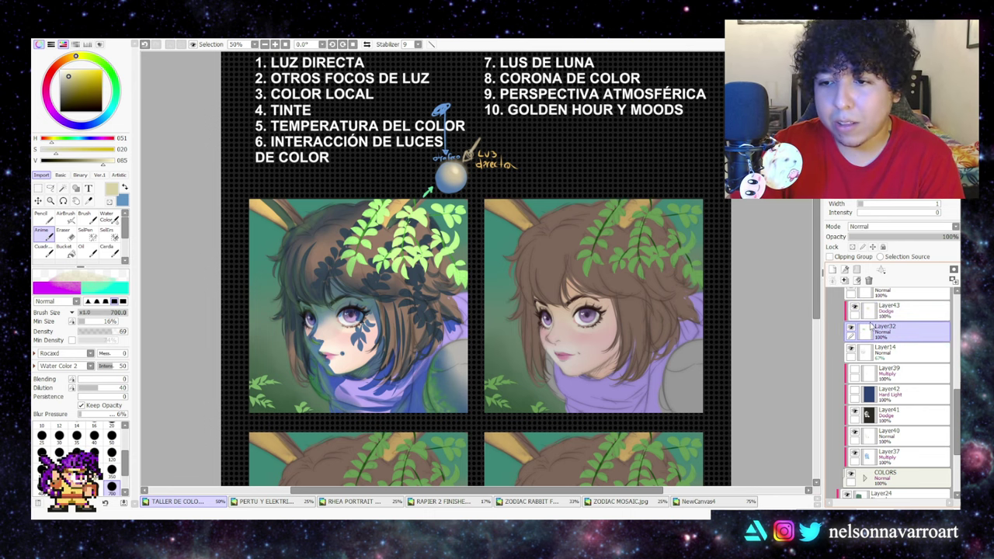
click(858, 270)
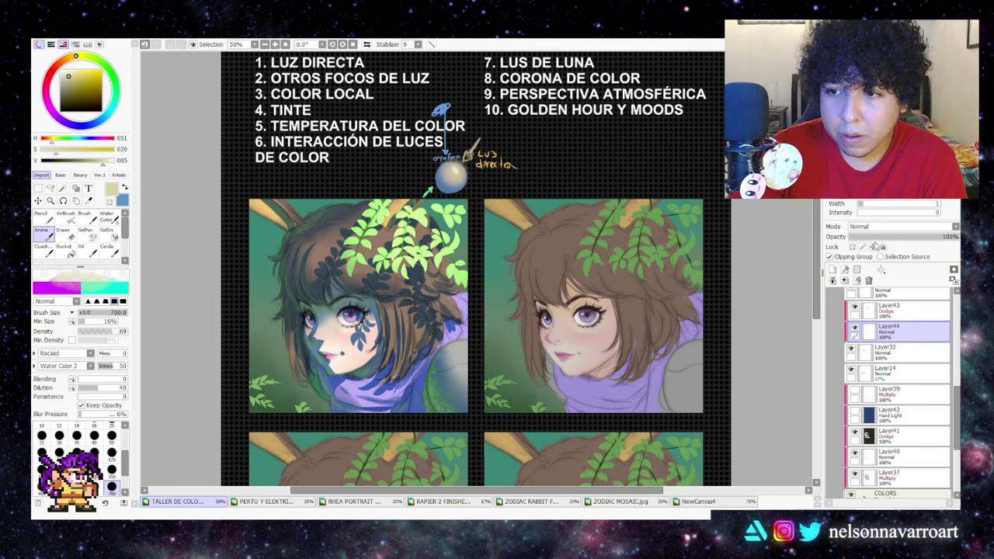
click(884, 248)
- Darken the first portrait's lower-left leaves on the Multiply Layer44 with dark blue at hue 209, saturation 64 and value 46
key(x)
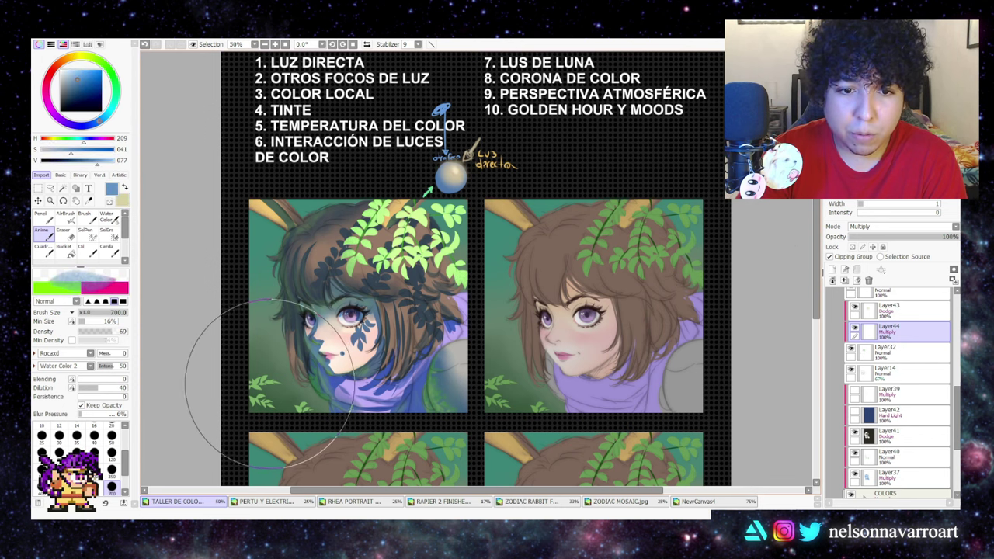
drag(320, 332, 294, 314)
key(ctrl+z)
click(87, 93)
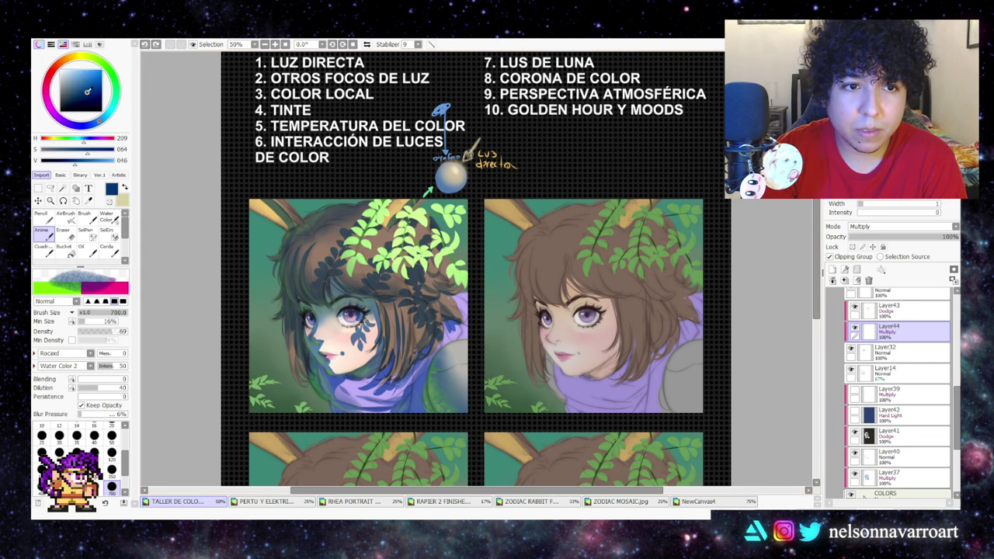
mouse_move(226, 339)
mouse_down()
mouse_move(235, 382)
mouse_move(285, 386)
mouse_move(233, 358)
mouse_move(257, 372)
mouse_up()
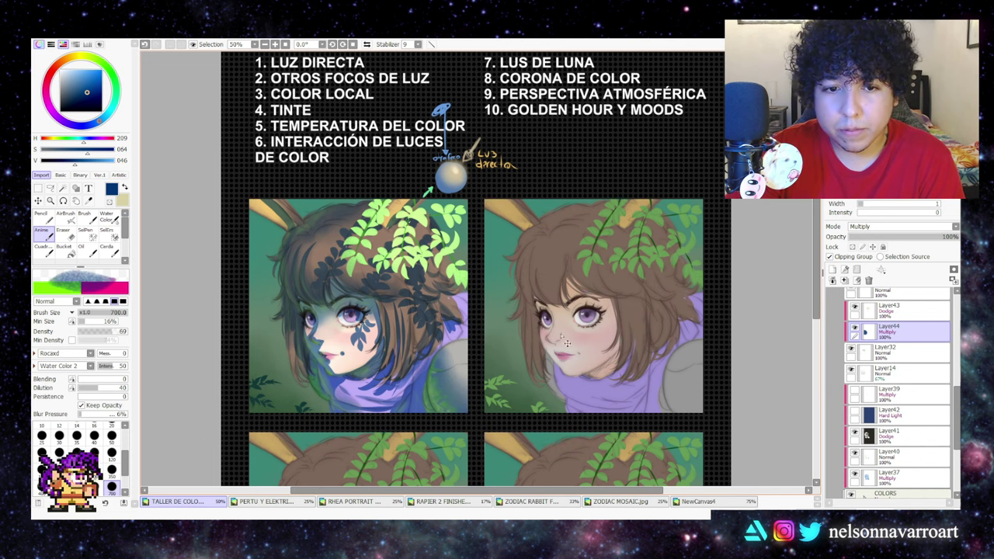
key(ctrl+z)
mouse_move(243, 352)
mouse_down()
mouse_move(287, 388)
mouse_move(288, 378)
mouse_move(338, 384)
mouse_up()
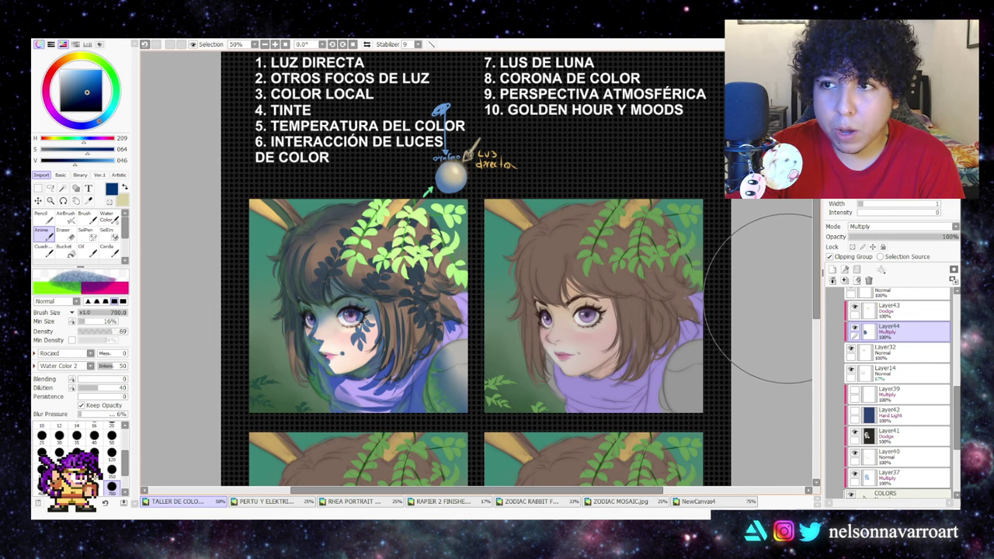
click(274, 45)
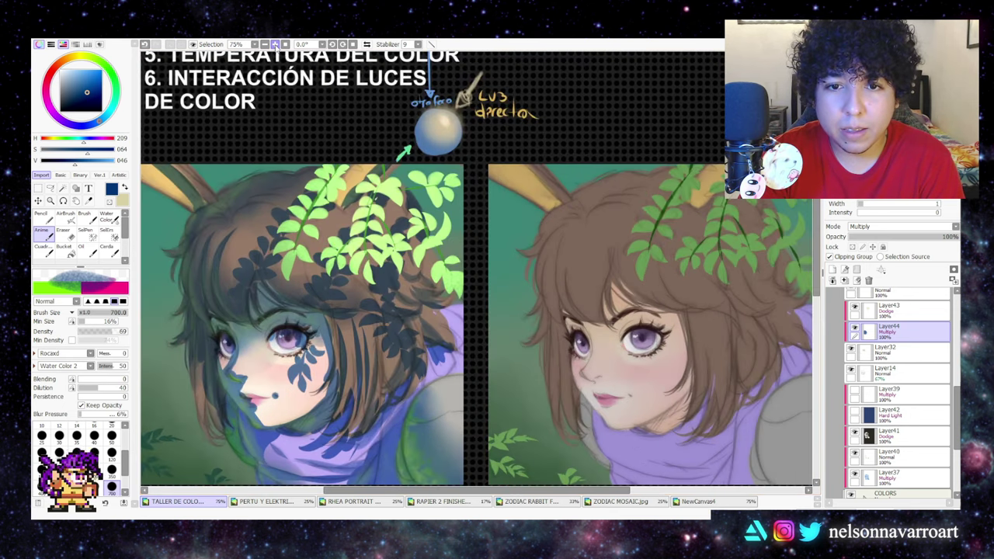
click(264, 44)
click(264, 44)
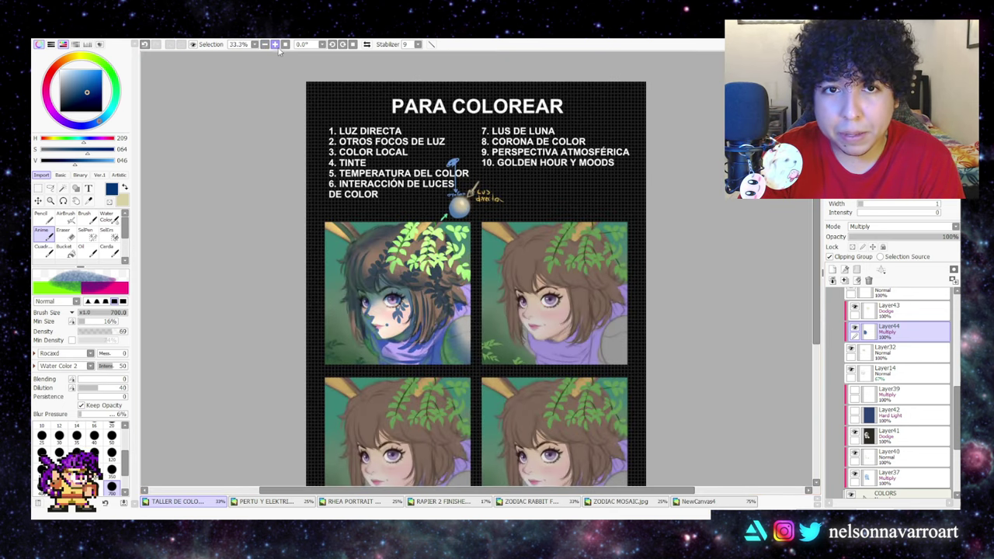
click(274, 44)
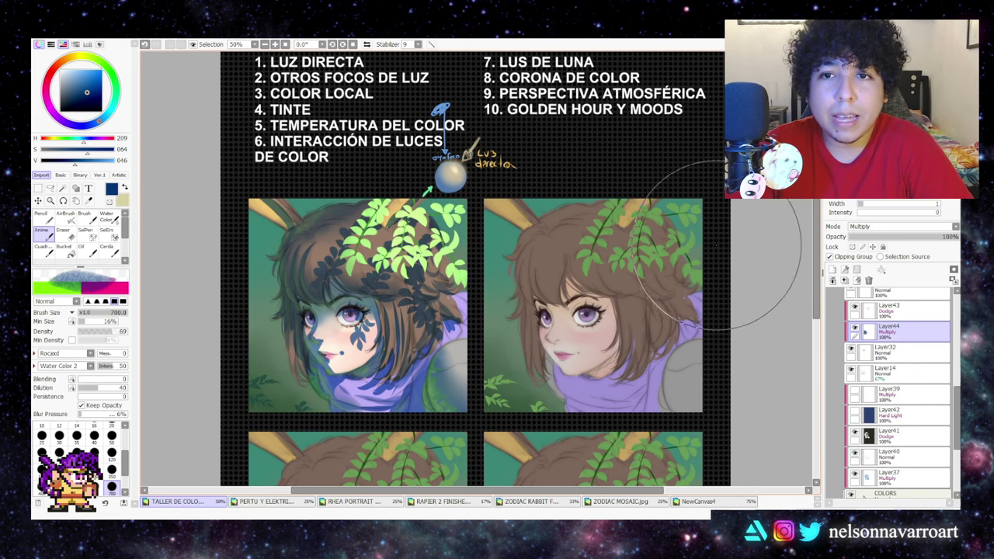
drag(816, 284, 815, 276)
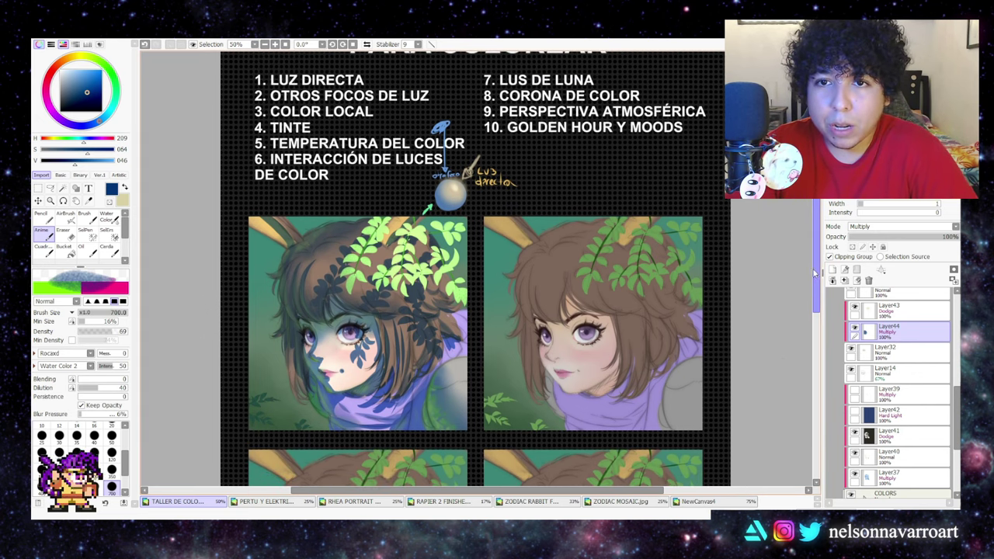
- Add a new unclipped layer between Layer14 and Layer39, and choose the Pencil at size 50
scroll(901, 373, up, 3)
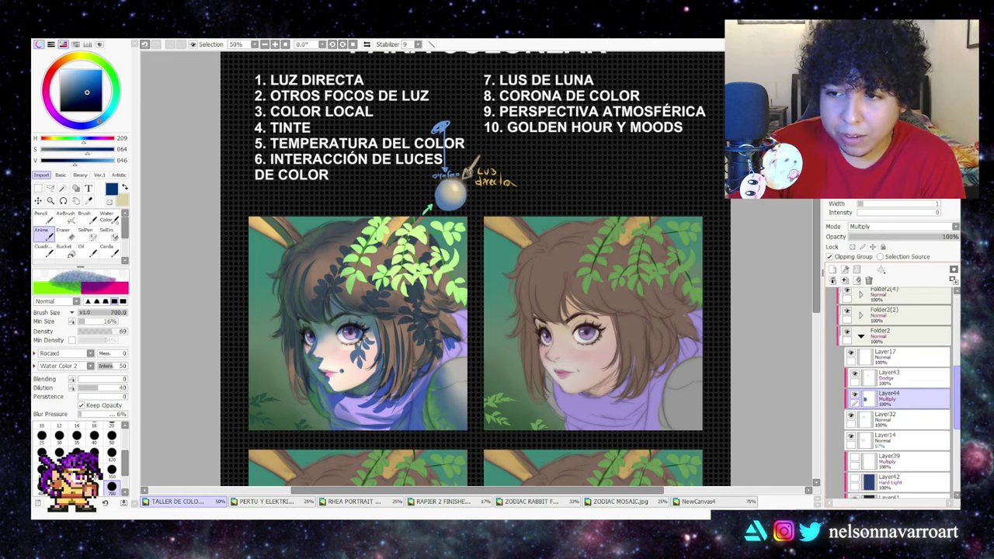
scroll(901, 388, down, 5)
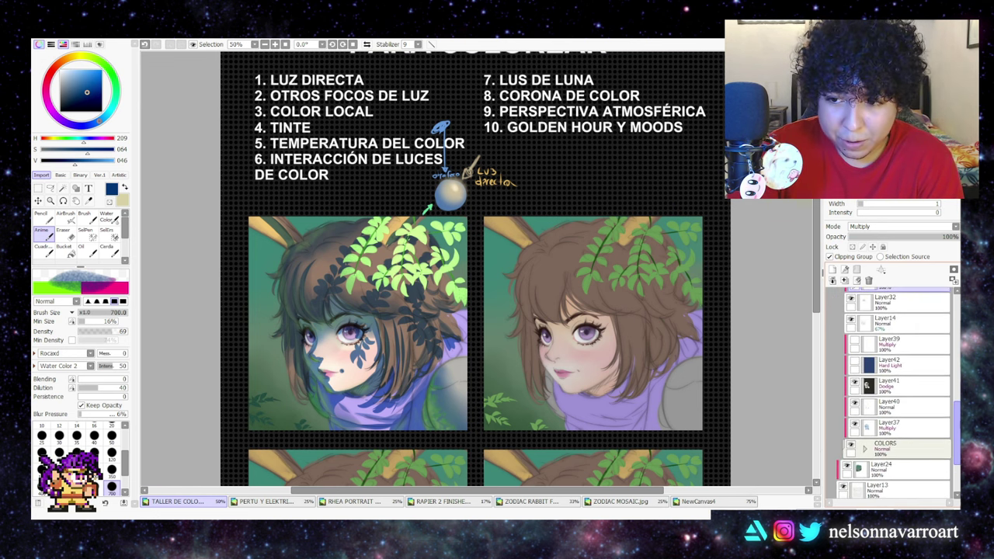
click(880, 341)
click(833, 269)
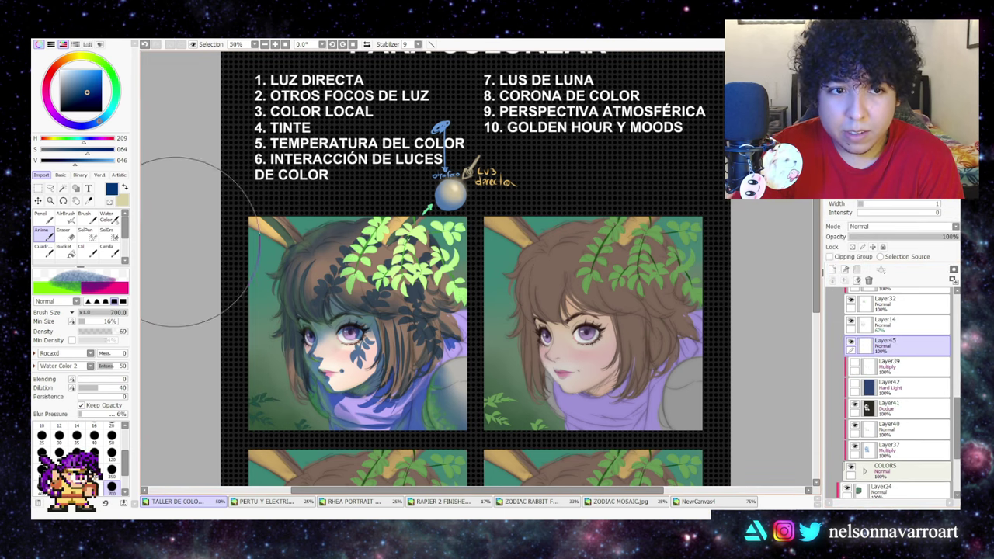
click(40, 216)
click(112, 425)
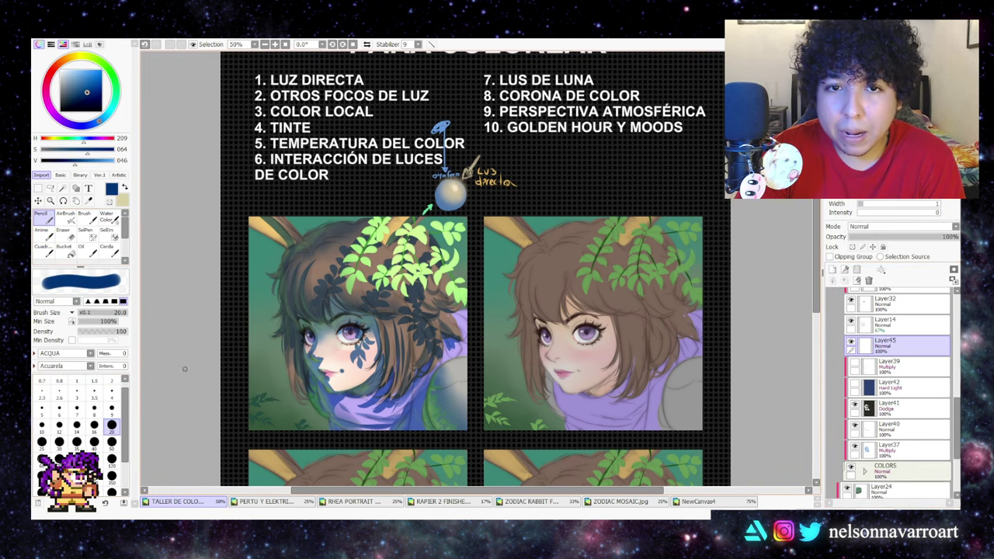
click(112, 442)
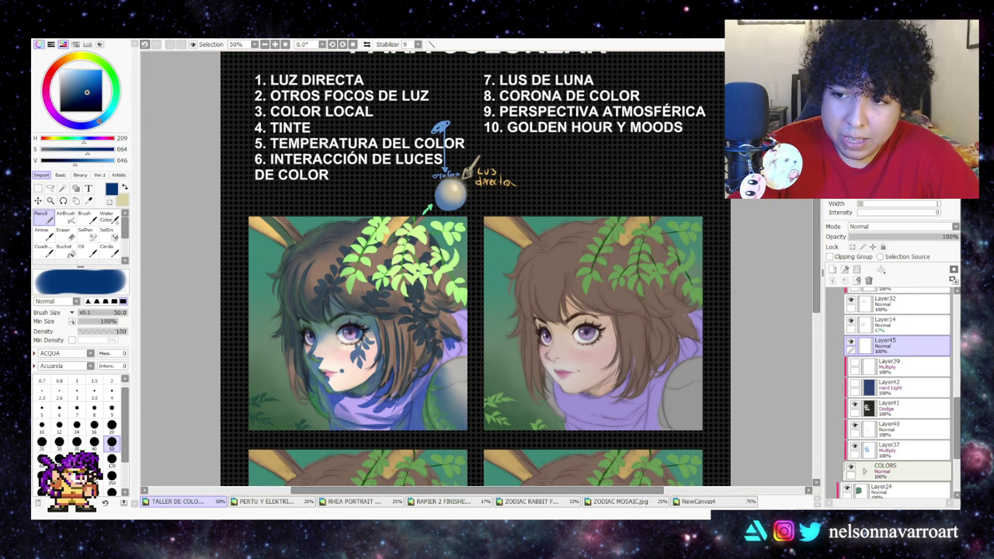
- Hide the DEMO folder, review the TEORÍA DEL COLOR and PARA COLOREAR folders in turn, and show and expand DEMO again
scroll(893, 392, up, 5)
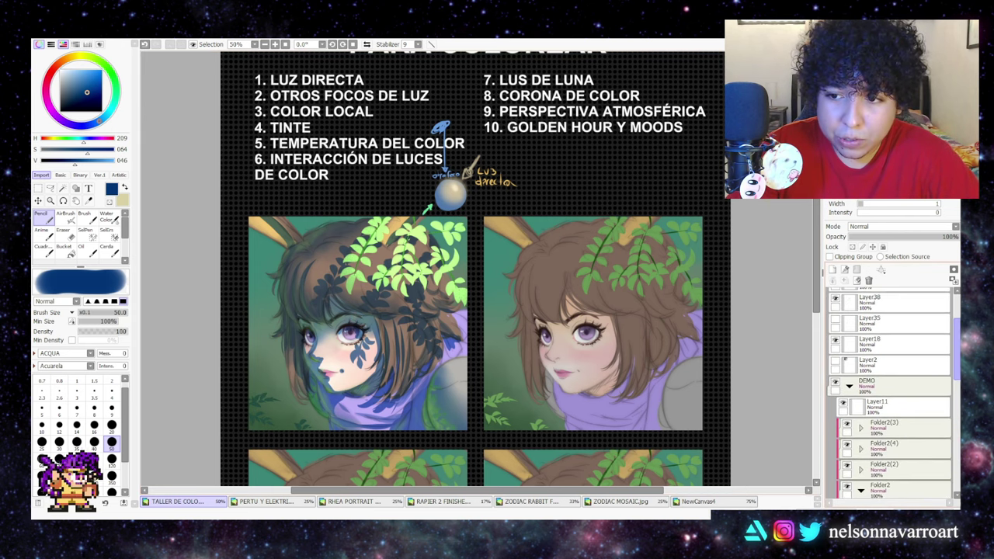
click(849, 386)
click(836, 385)
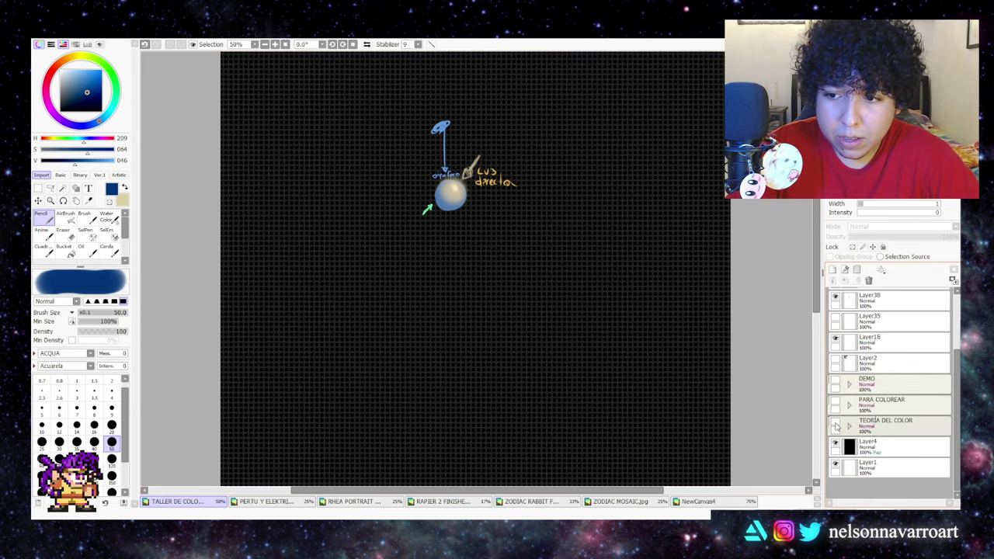
click(836, 424)
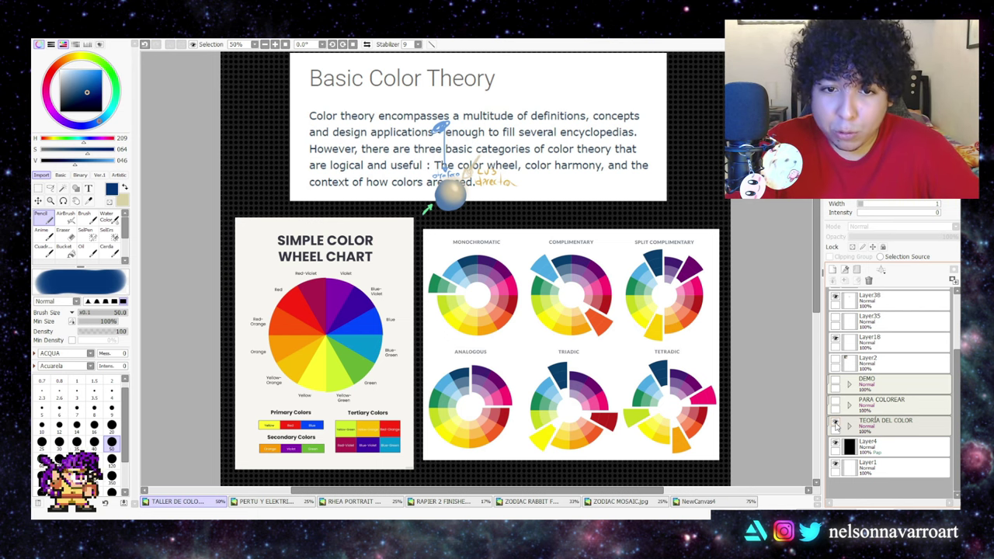
click(836, 424)
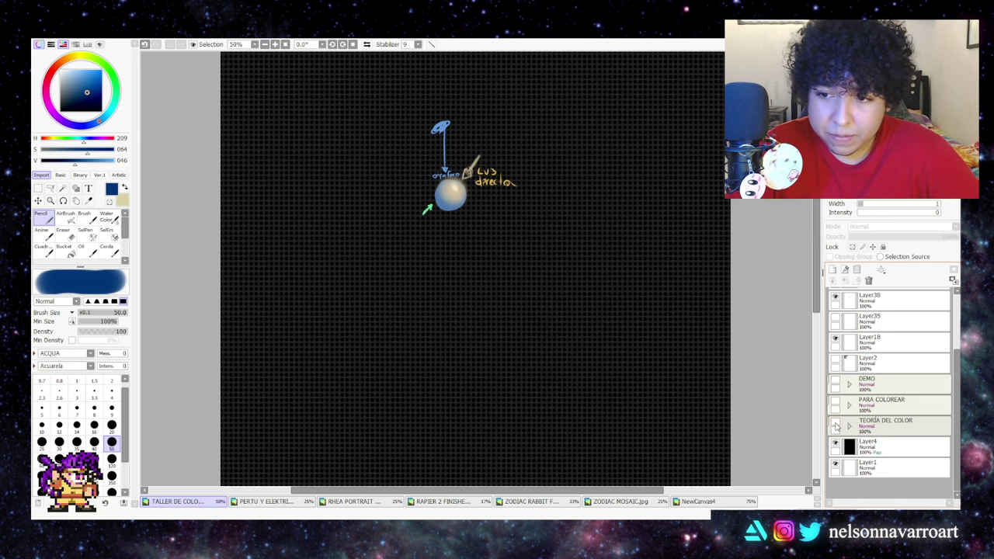
click(836, 403)
click(836, 402)
click(836, 382)
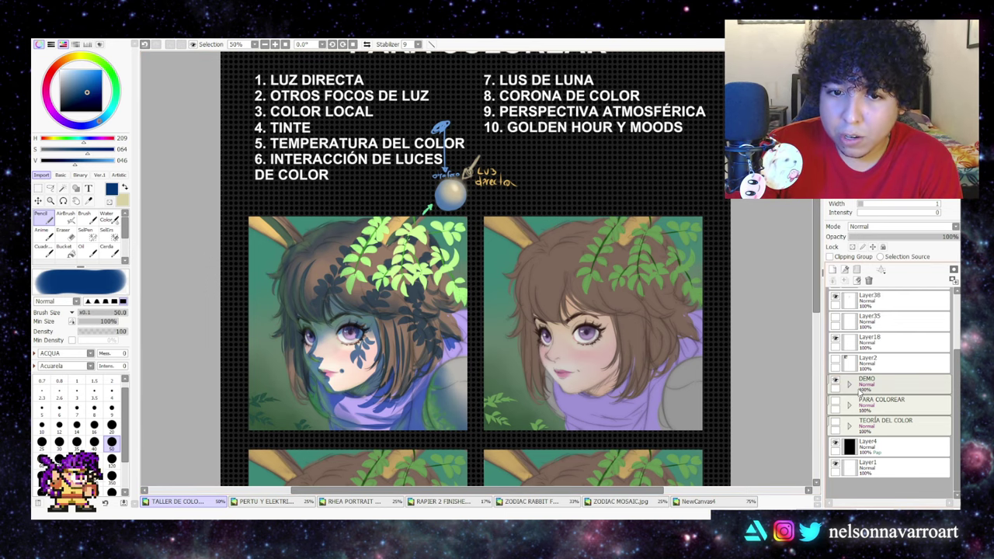
click(850, 385)
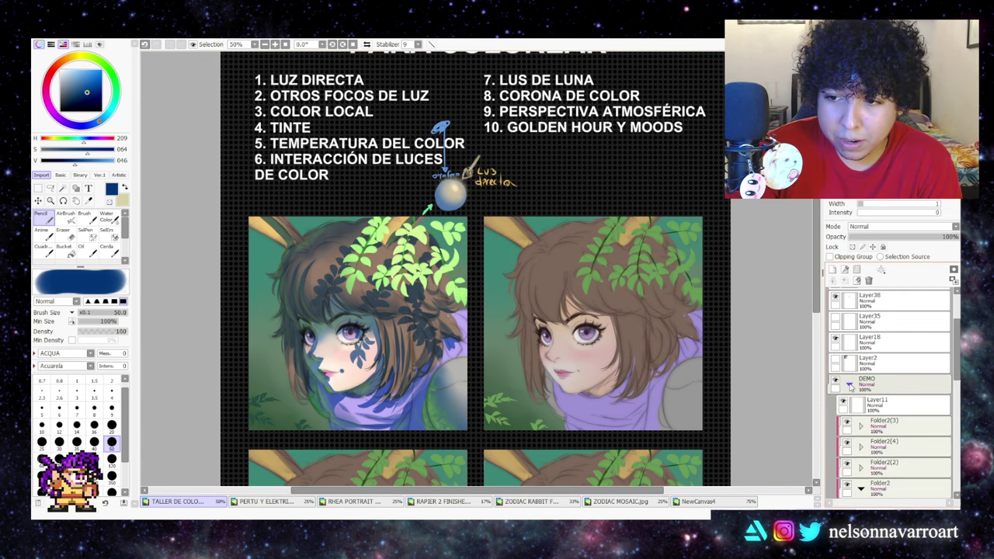
- On Layer45, paint small red spots beside the first portrait's hair using hue 1, saturation 51, value 81 and Pencil sizes 20 and 9
scroll(872, 361, down, 5)
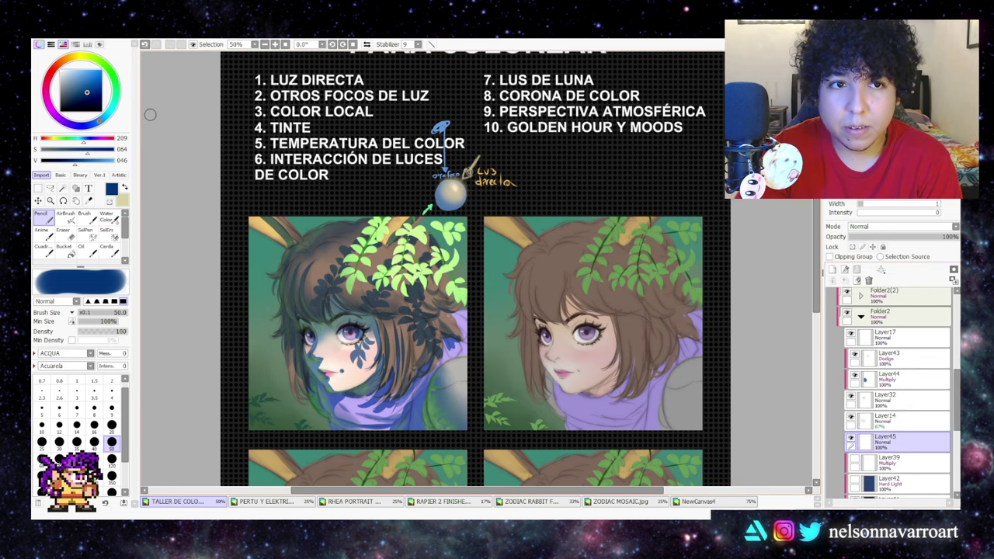
drag(76, 57, 51, 73)
click(81, 78)
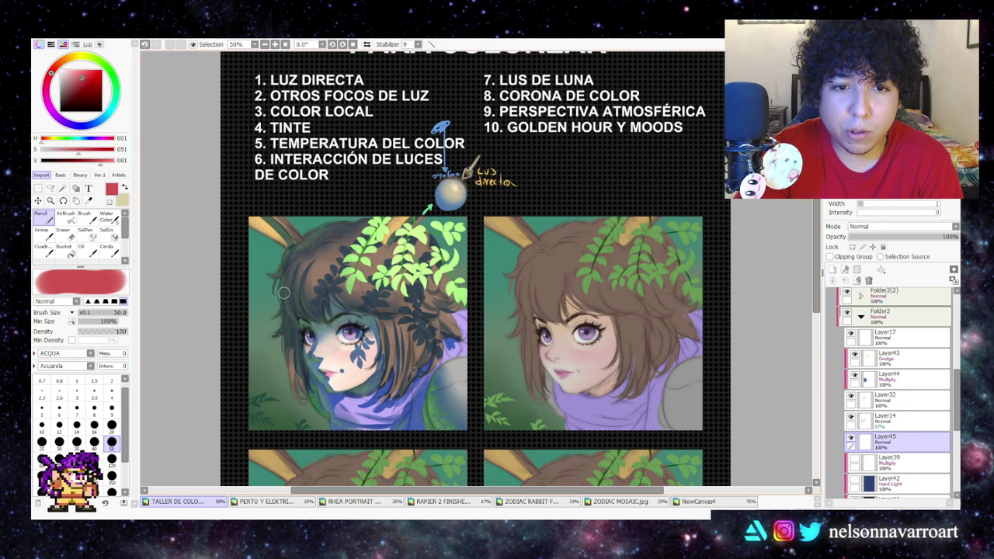
key(ctrl+z)
click(112, 426)
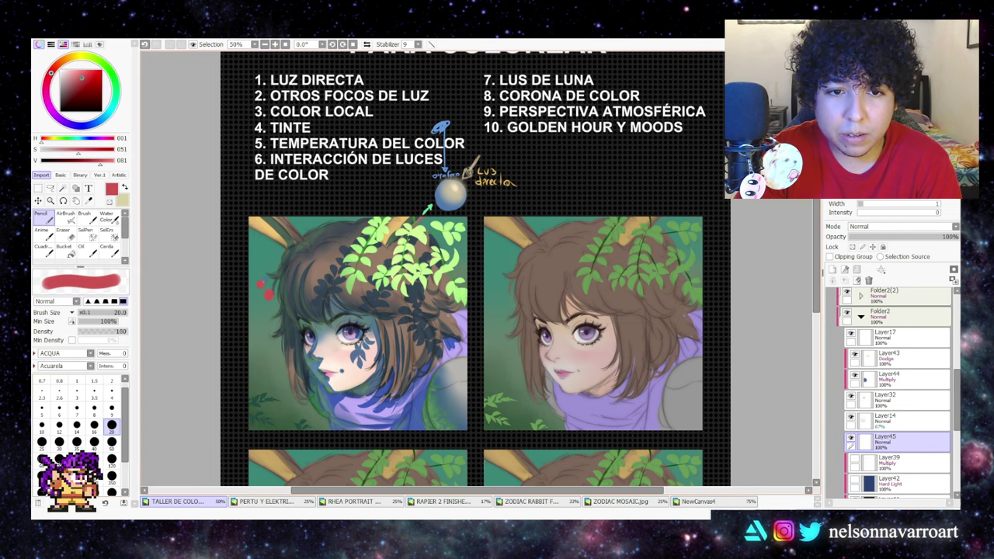
click(264, 289)
key(bracketleft)
key(bracketleft)
key(bracketleft)
key(bracketleft)
key(bracketleft)
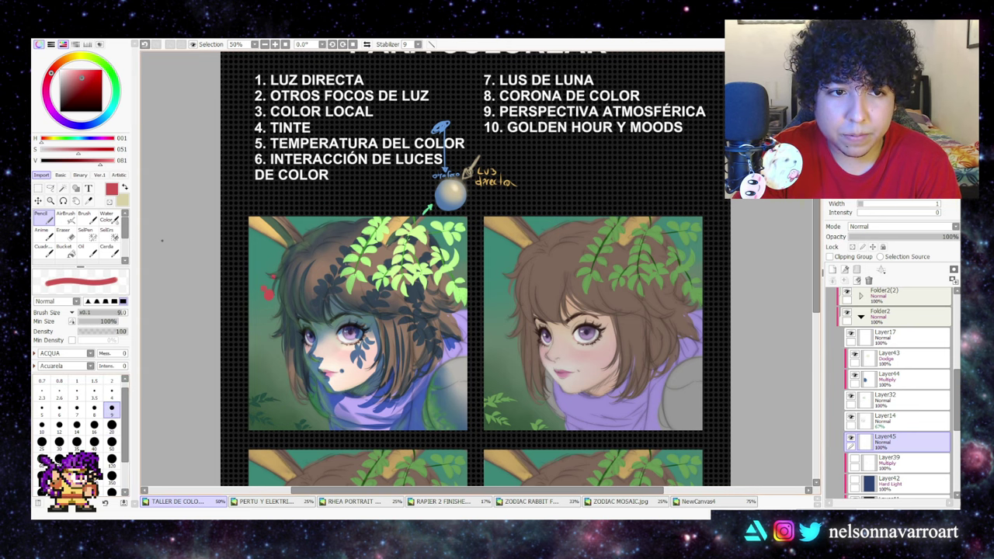
- Choose the AirBrush, add a new layer above Layer45 and set its blending mode to Shine
click(66, 217)
click(833, 270)
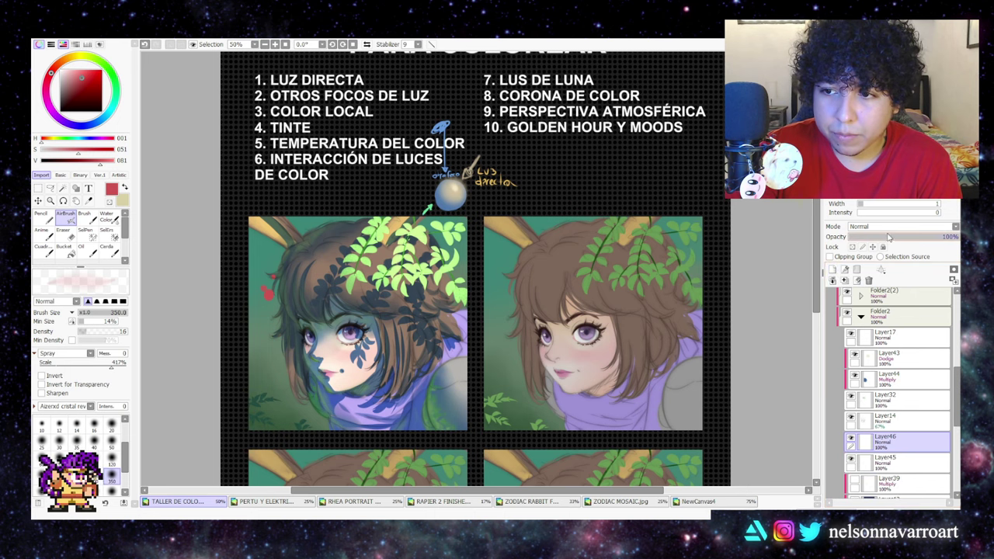
click(889, 228)
click(874, 291)
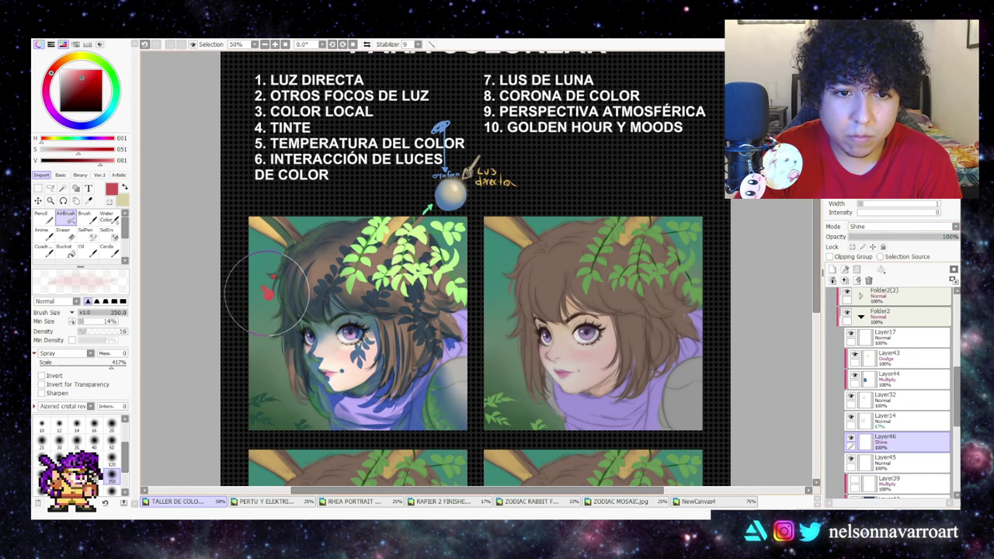
- Airbrush a red glow over the red spots on the Shine layer with the brush size reduced to 120
key(bracketleft)
key(bracketleft)
key(bracketleft)
key(bracketleft)
key(bracketleft)
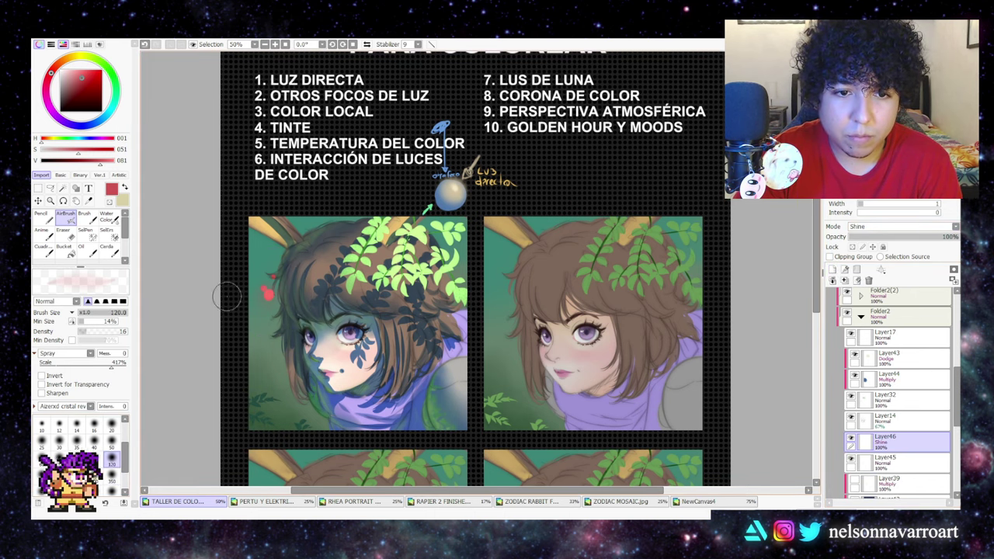
key(ctrl+z)
drag(270, 292, 267, 293)
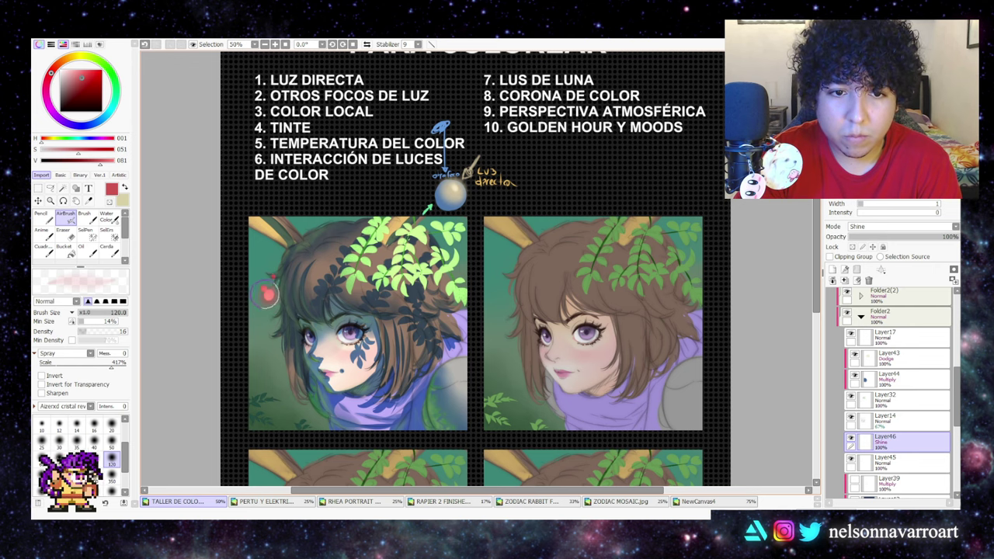
- Try to move the Shine layer higher in the stack, undo the change, and delete the layer
drag(893, 441, 907, 313)
key(ctrl+z)
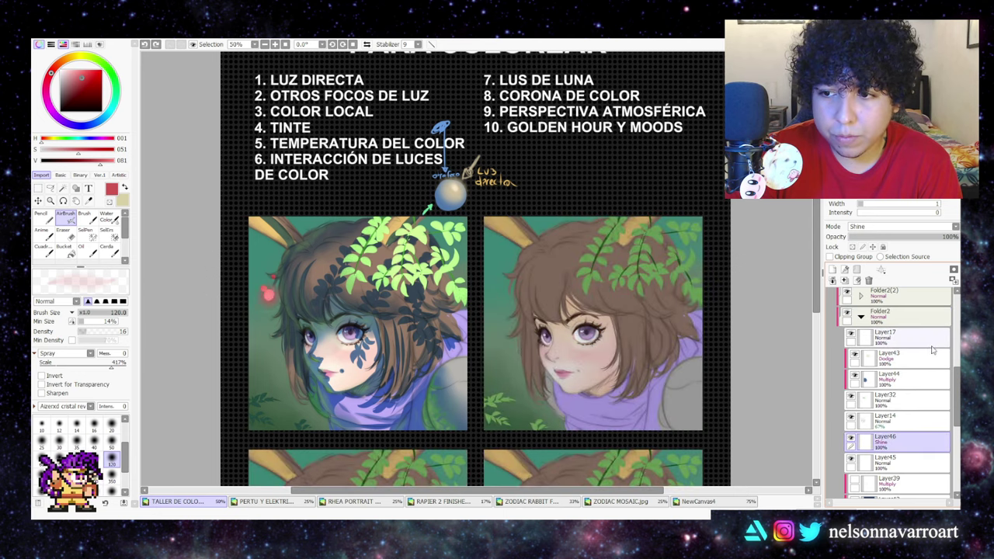
click(869, 280)
drag(959, 406, 959, 359)
click(901, 362)
click(833, 270)
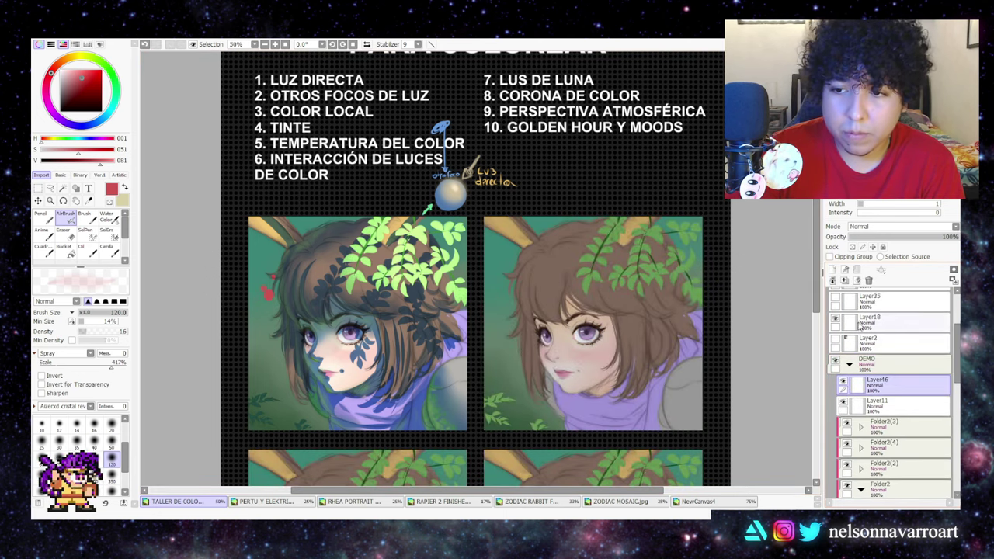
key(ctrl+z)
- Add a layer above Layer2, outside the DEMO folder, and set its blending mode to Shine
click(876, 347)
click(832, 269)
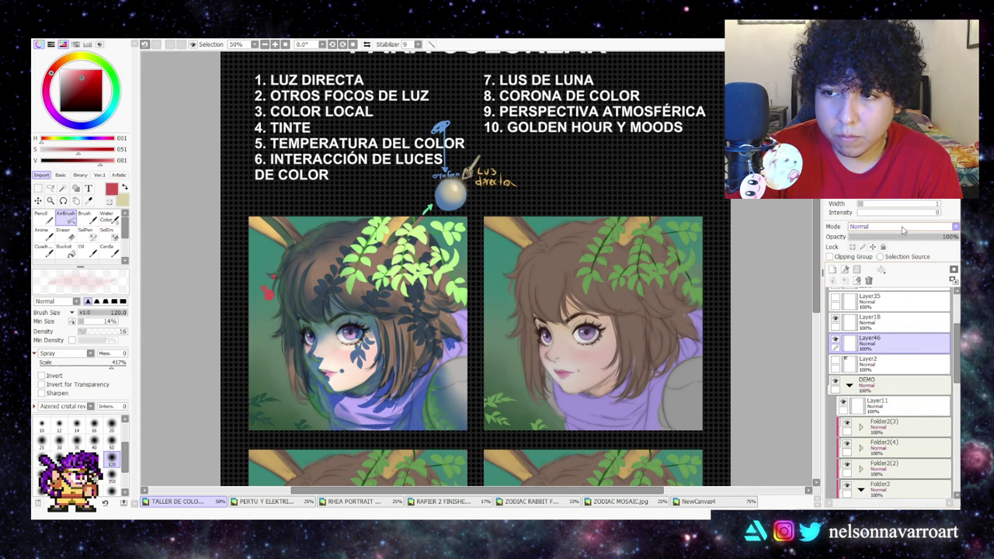
click(891, 290)
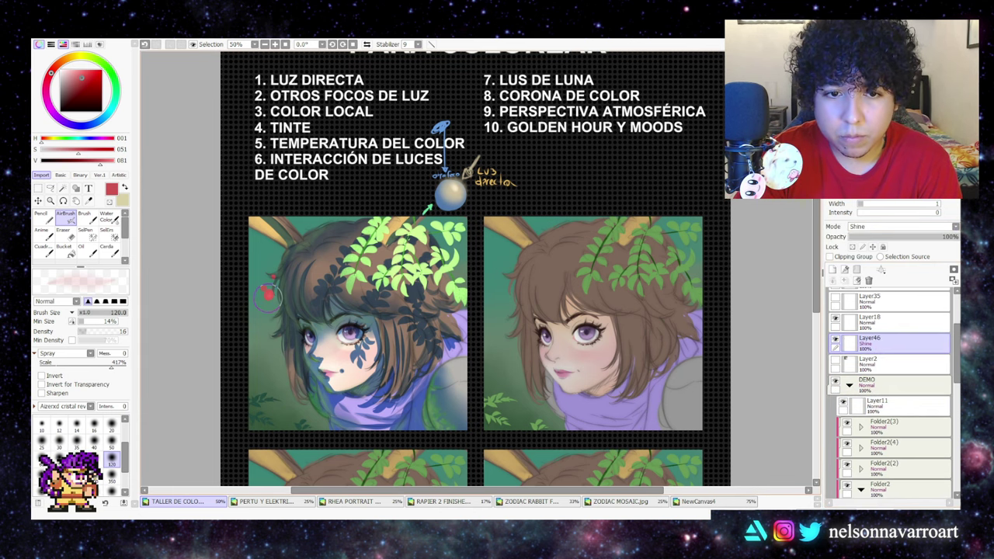
drag(268, 298, 265, 289)
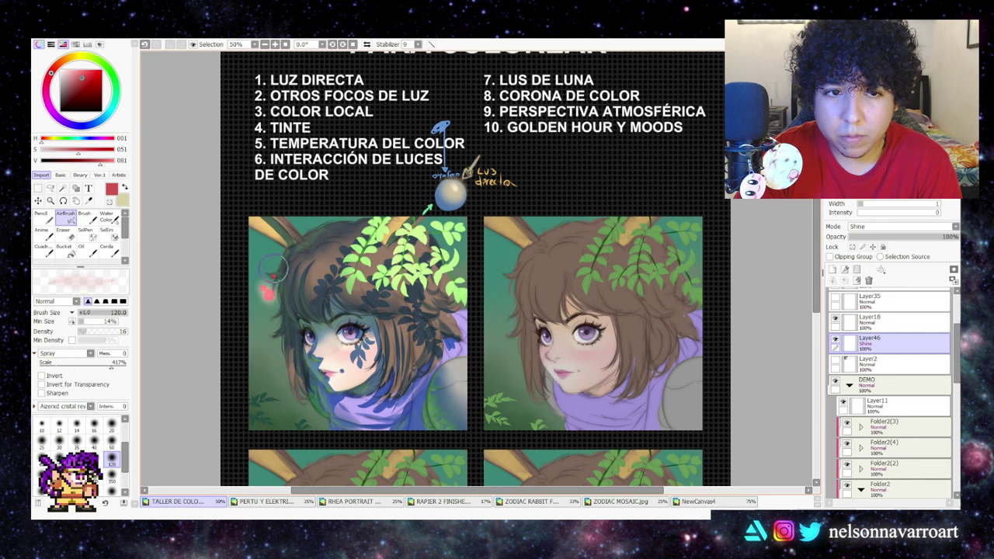
key(ctrl+z)
key(ctrl+z)
- Airbrush a wide red glow over the red spots using hue 1, saturation 90, value 85 and brush size 350
click(98, 76)
click(112, 477)
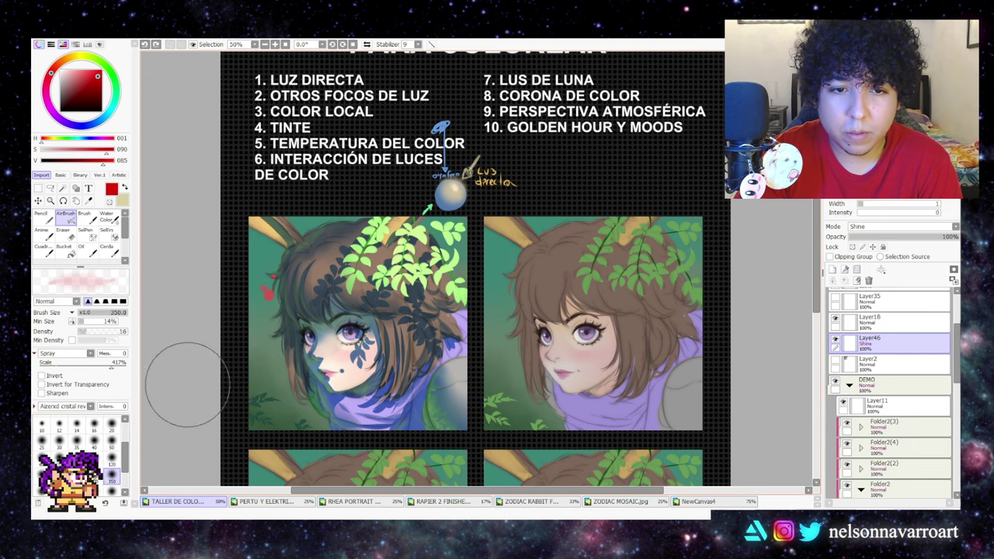
drag(272, 289, 272, 276)
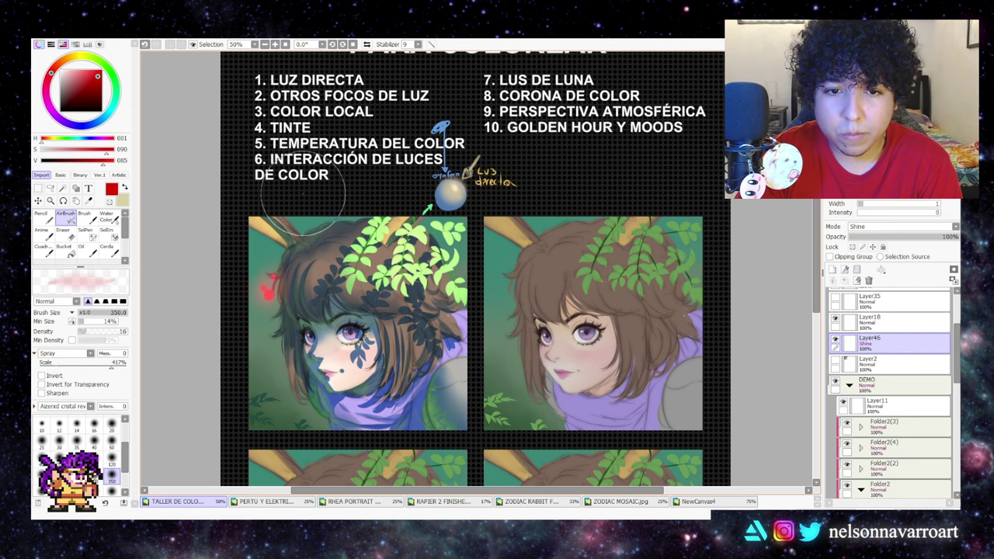
mouse_move(272, 289)
mouse_down()
mouse_move(267, 299)
mouse_move(272, 277)
mouse_up()
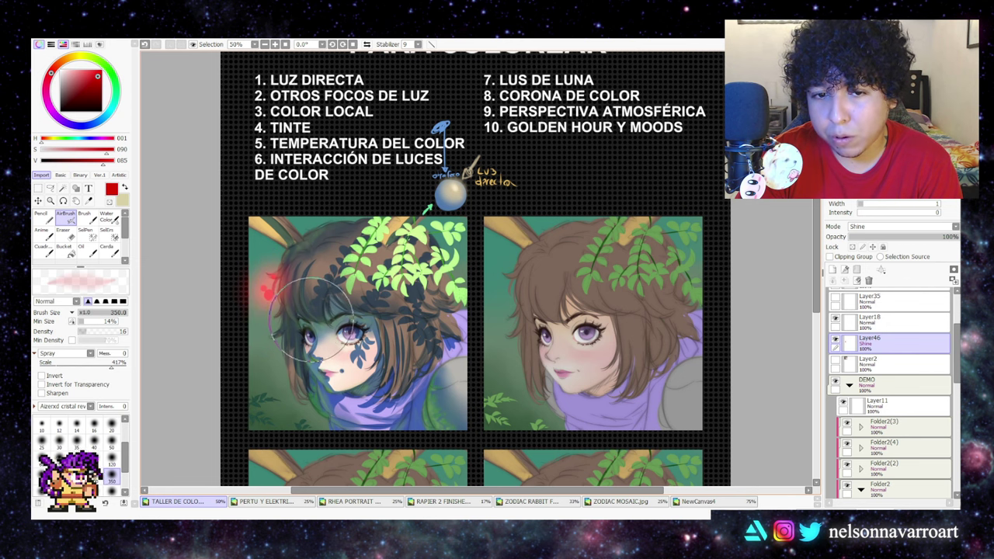
- Select Layer45 with the red spots, try its transparency lock, and add a new layer above it
scroll(960, 404, down, 5)
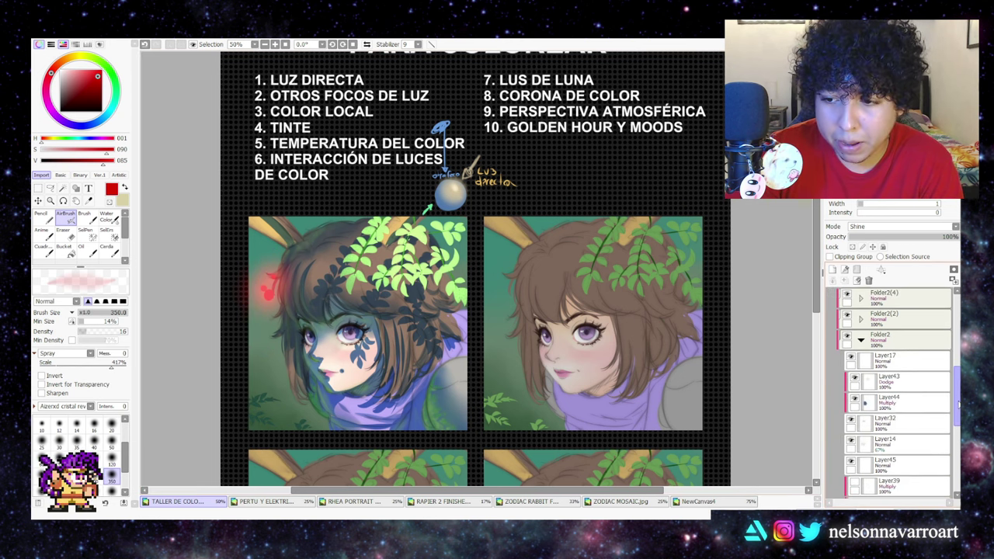
scroll(959, 404, down, 4)
click(850, 379)
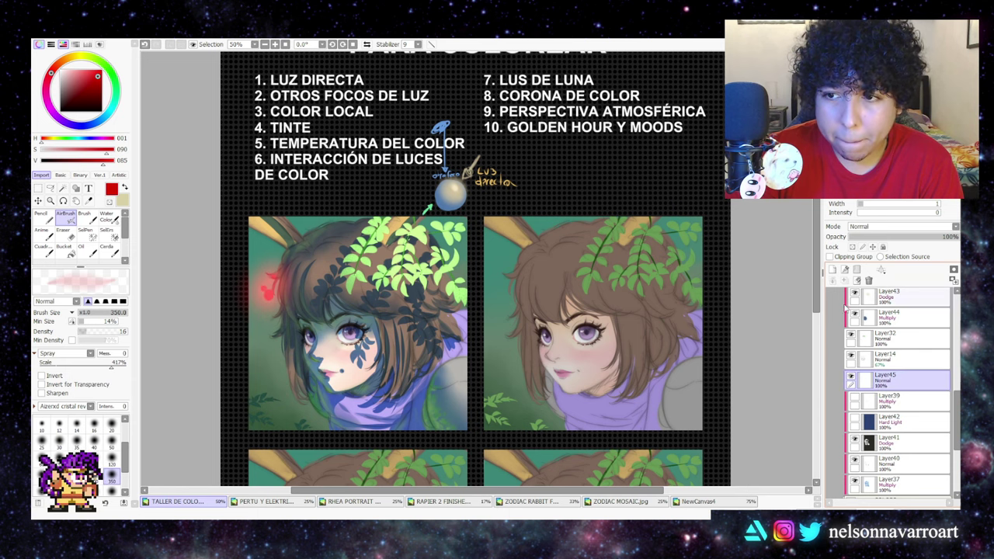
click(111, 459)
drag(84, 76, 81, 61)
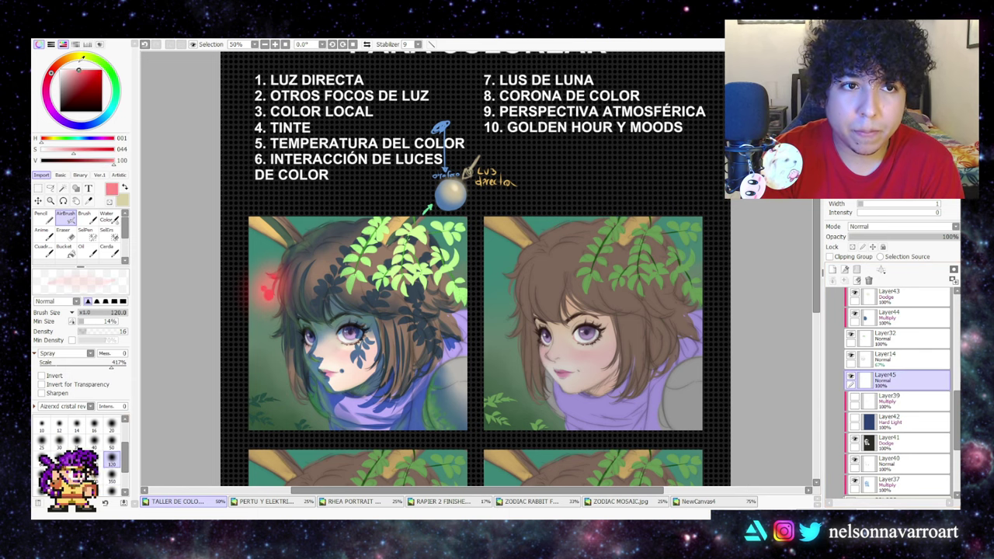
click(852, 247)
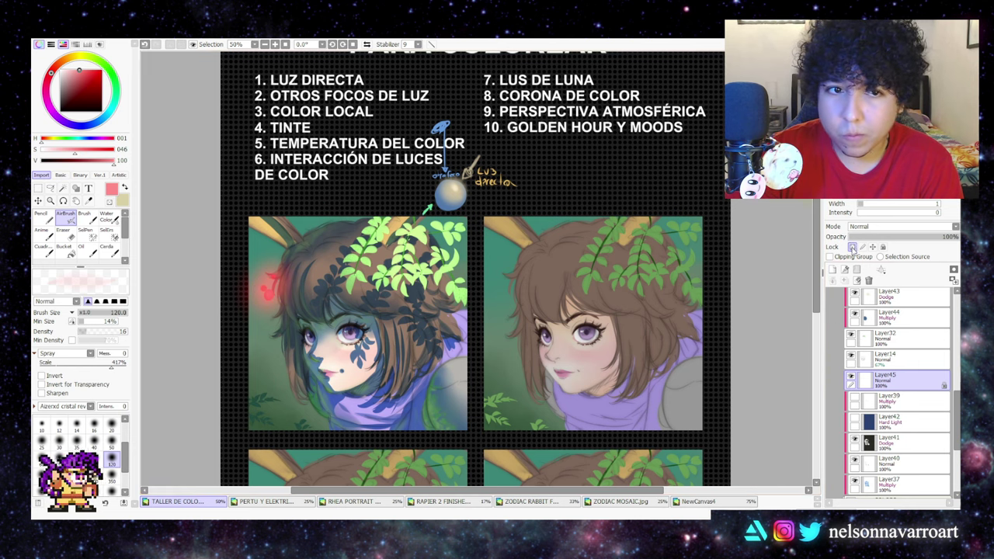
click(832, 268)
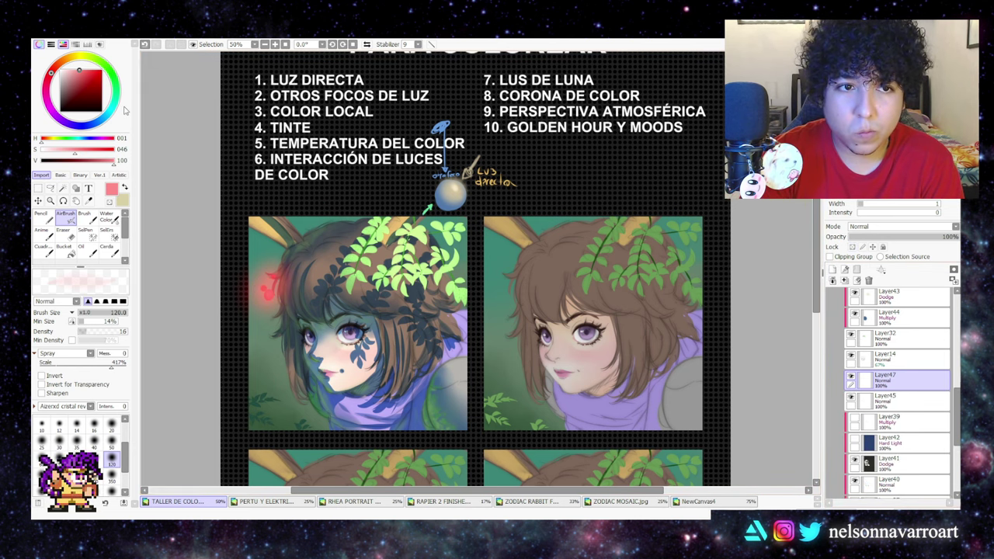
- Airbrush a white highlight in the centre of the red spots with density 67 and brush size 50
key(x)
key(x)
click(60, 70)
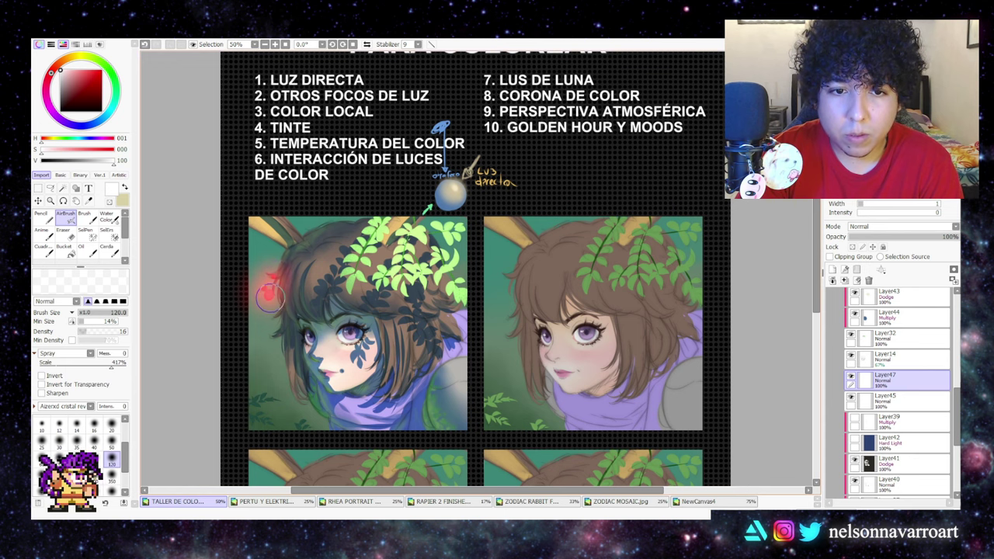
click(111, 422)
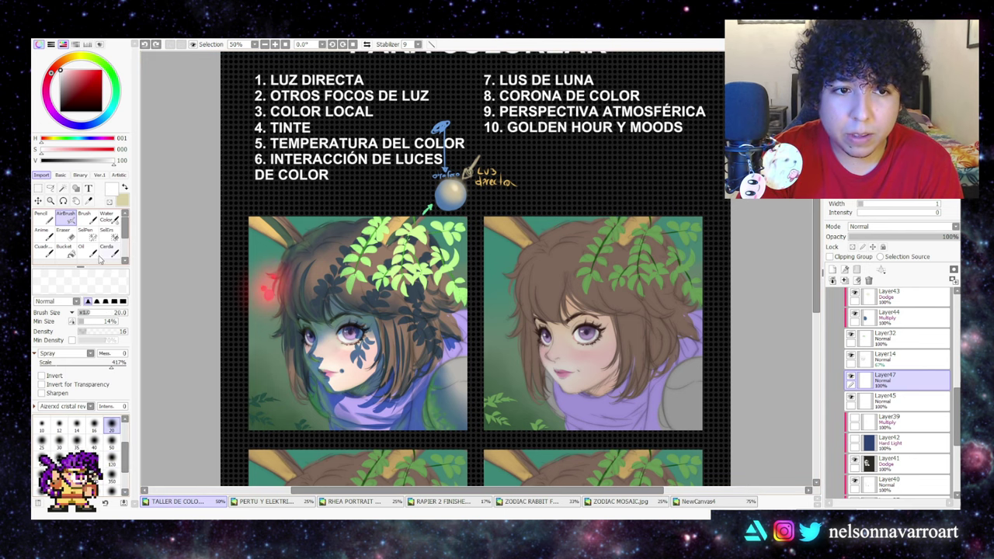
click(104, 333)
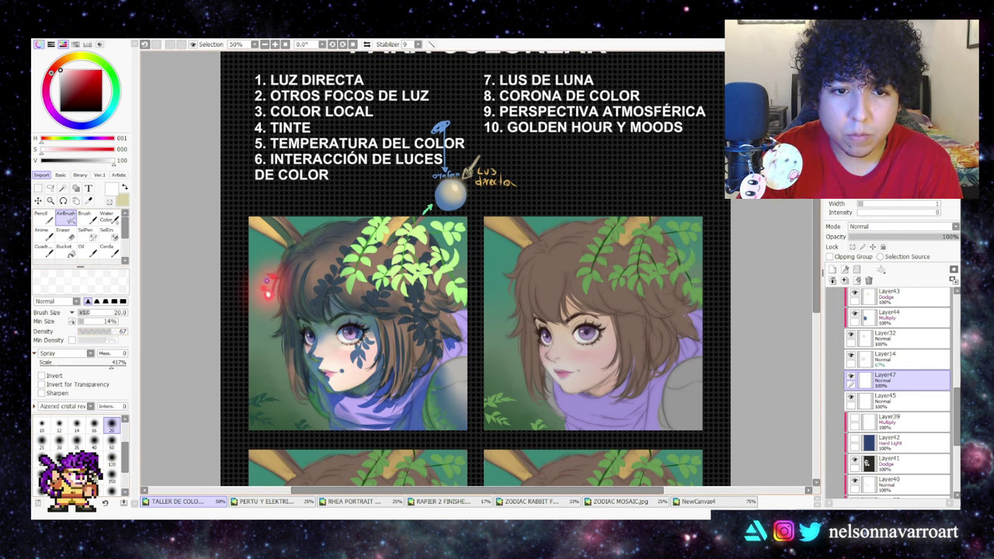
click(112, 440)
key(ctrl+z)
drag(271, 292, 268, 294)
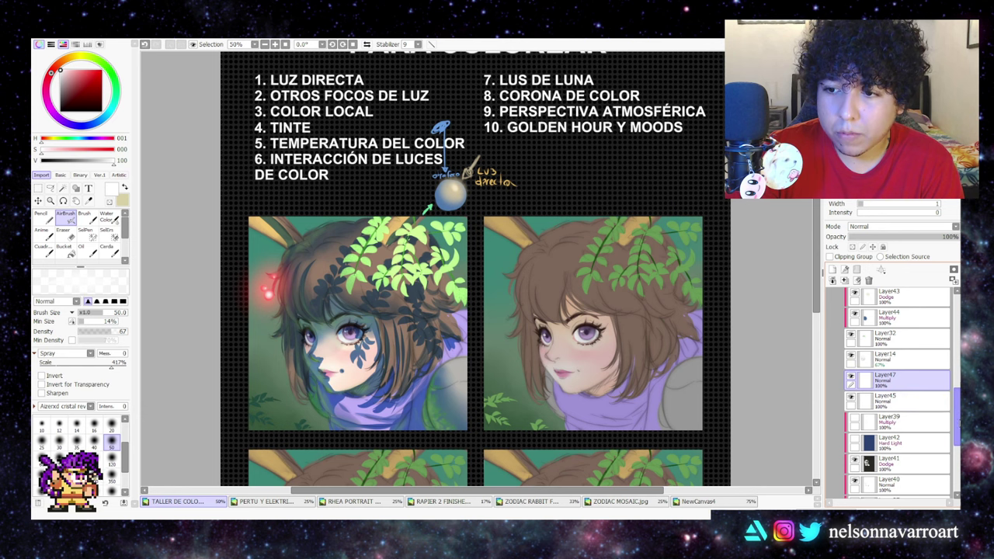
- Switch the light and shadow layers below Layer45 on and off to check what each contributes to the portrait
scroll(893, 400, down, 2)
scroll(960, 430, up, 1)
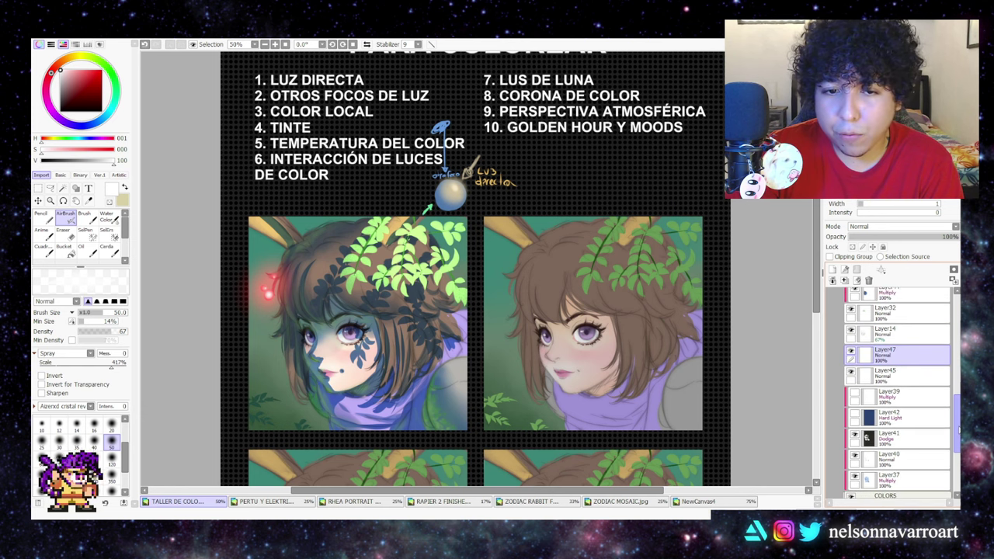
scroll(959, 429, down, 3)
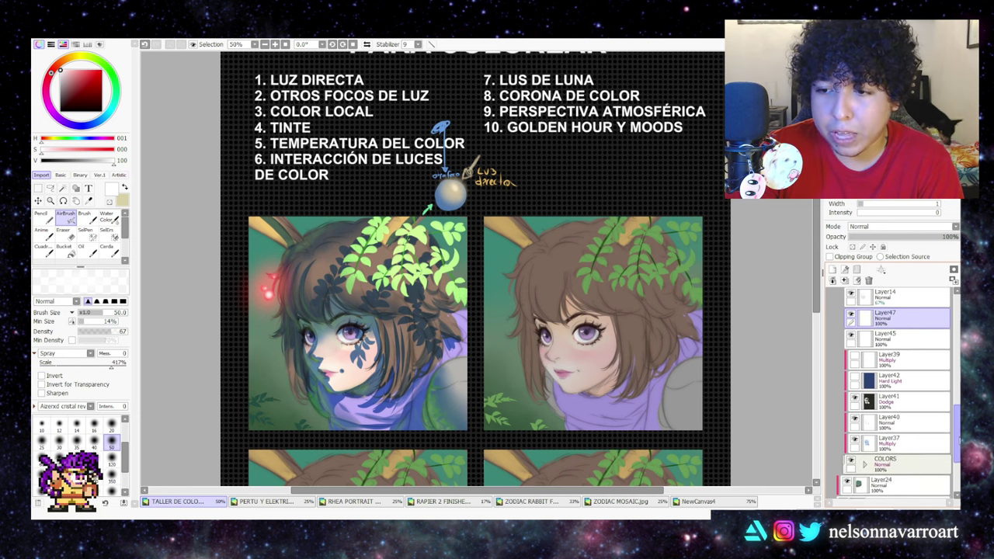
click(855, 347)
click(855, 348)
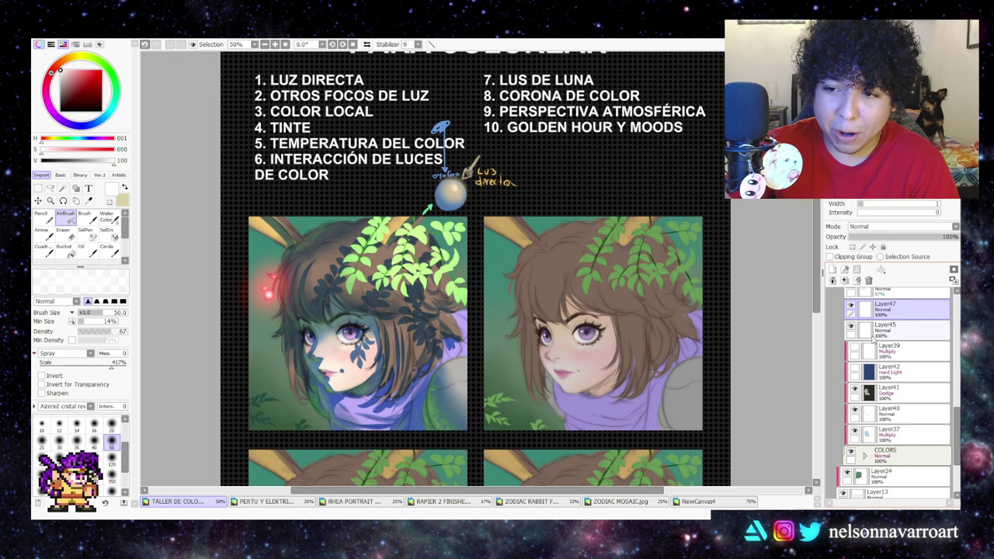
click(855, 371)
click(855, 372)
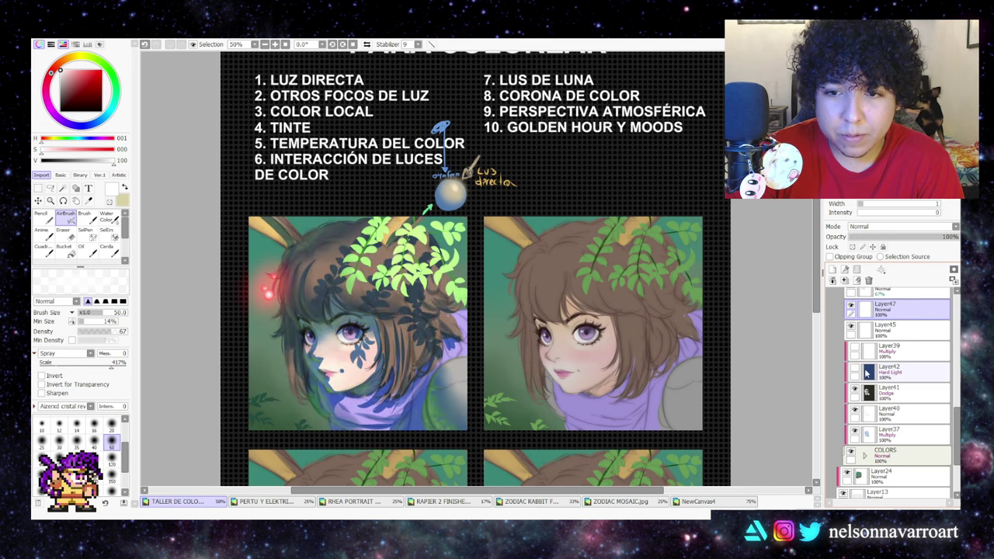
click(877, 374)
click(855, 412)
click(855, 411)
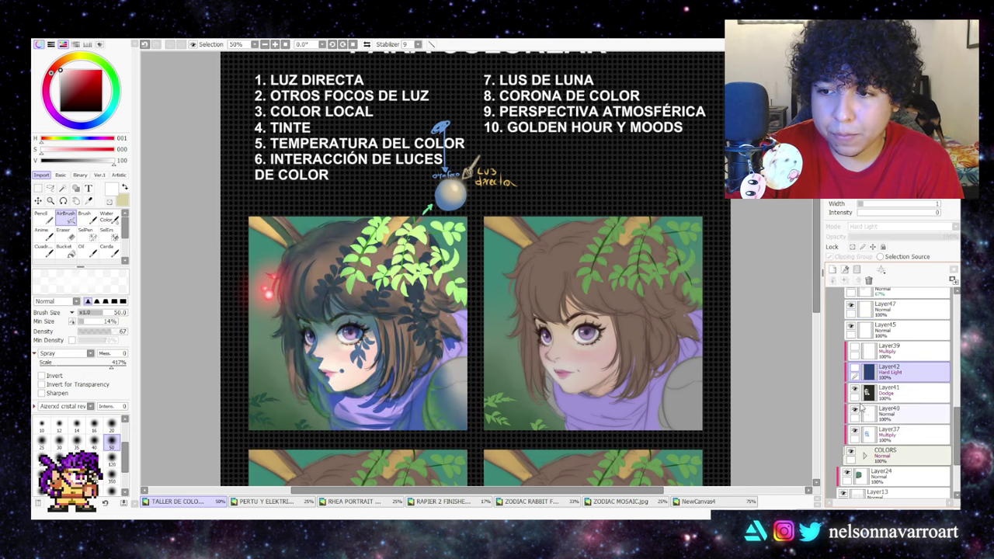
click(856, 390)
click(856, 391)
- Add a new clipped layer directly above Layer40
click(864, 396)
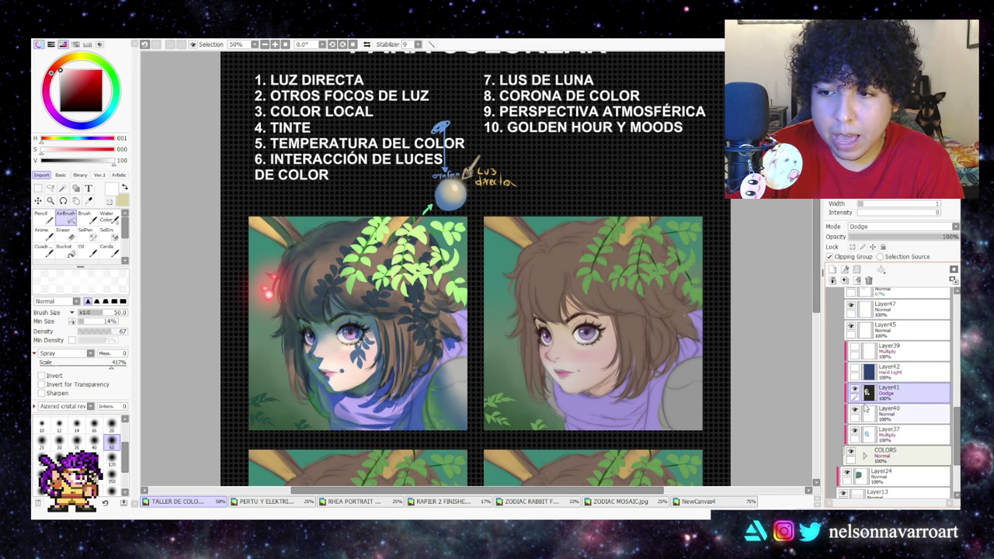
click(858, 411)
click(833, 270)
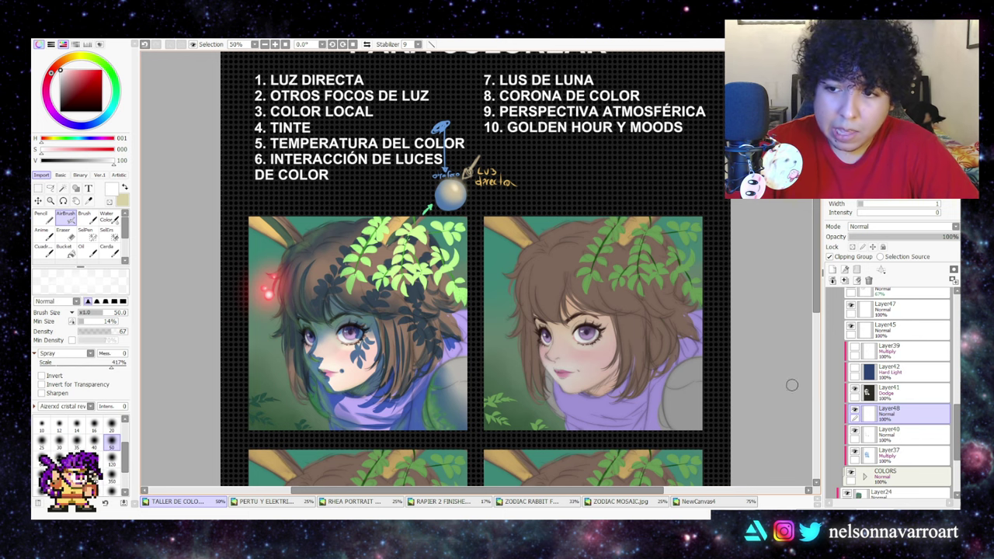
- Airbrush red reflected light on the hair beside the glow using saturation 67, value 96 and sizes 20 and 30, undoing the Shine-mode trial
click(90, 71)
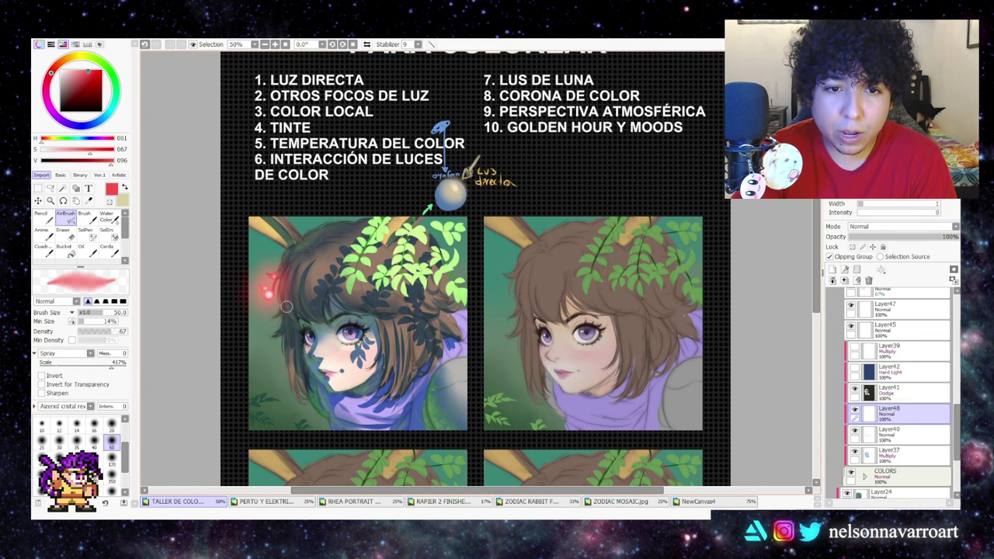
drag(286, 304, 288, 268)
key(ctrl+z)
key(ctrl+z)
click(111, 424)
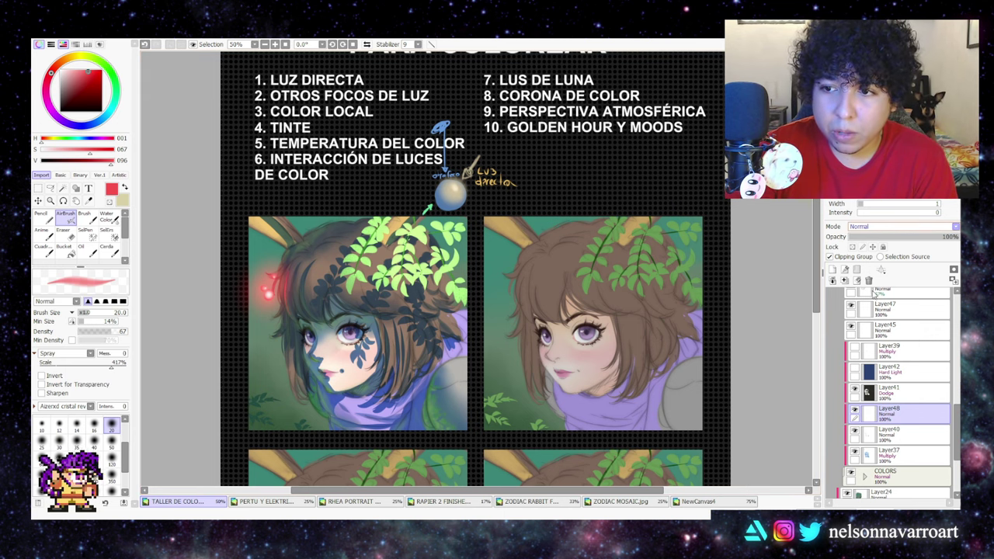
click(877, 293)
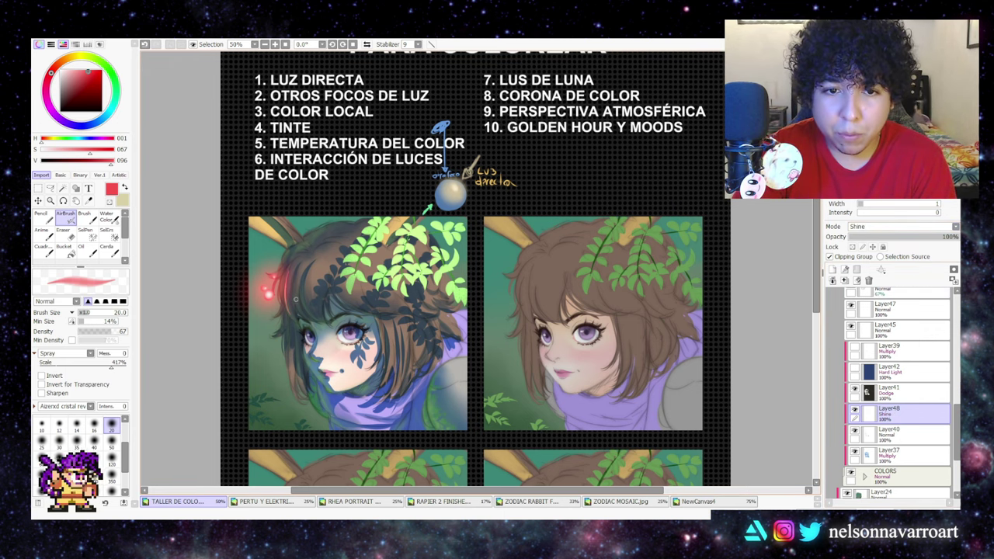
key(ctrl+z)
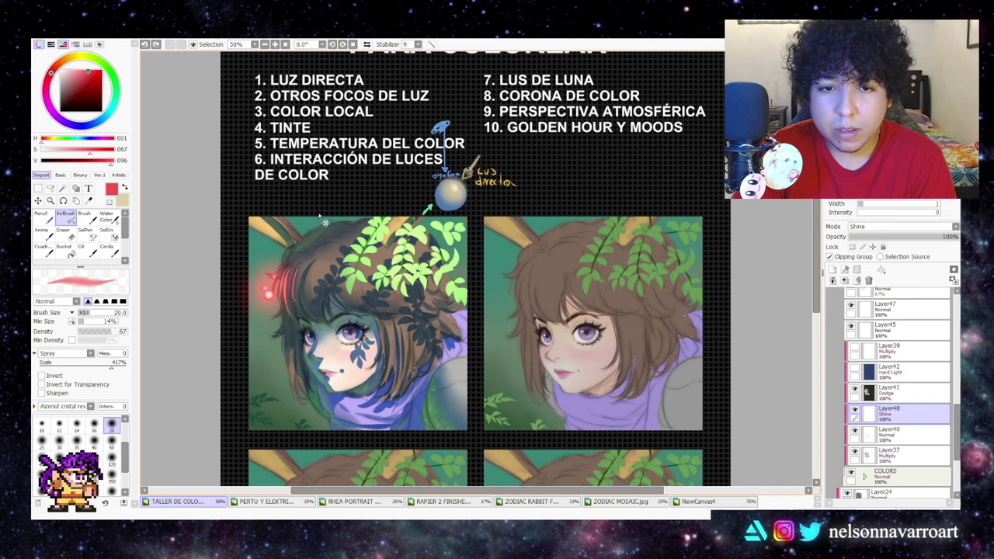
key(ctrl+z)
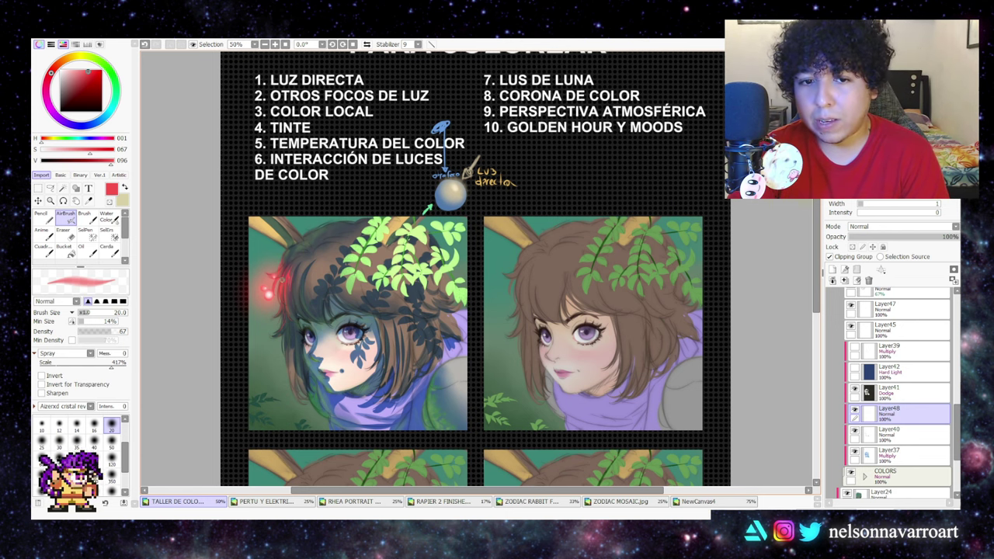
click(59, 440)
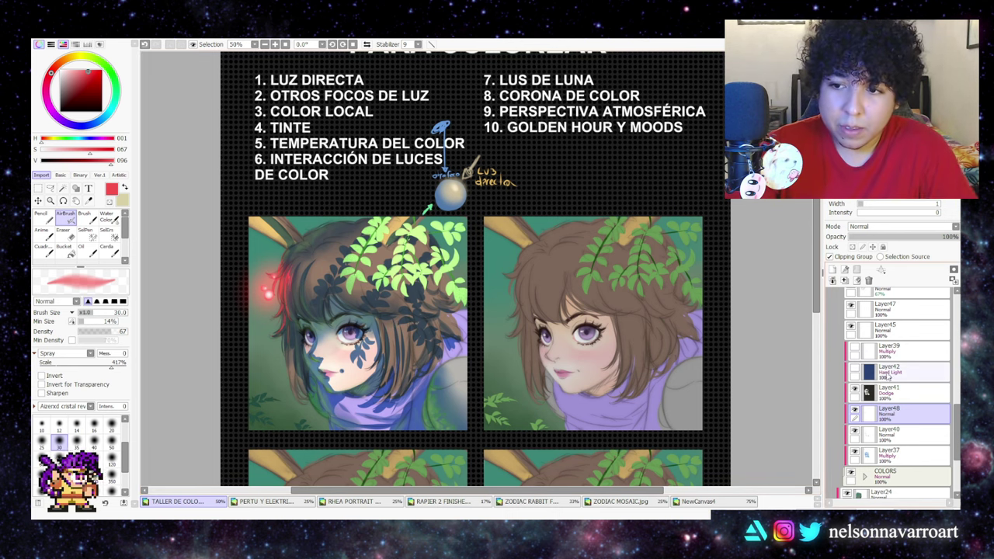
- Add a clipped layer above Layer42, set it to Hard Light and fill it with the current red
click(889, 377)
click(833, 269)
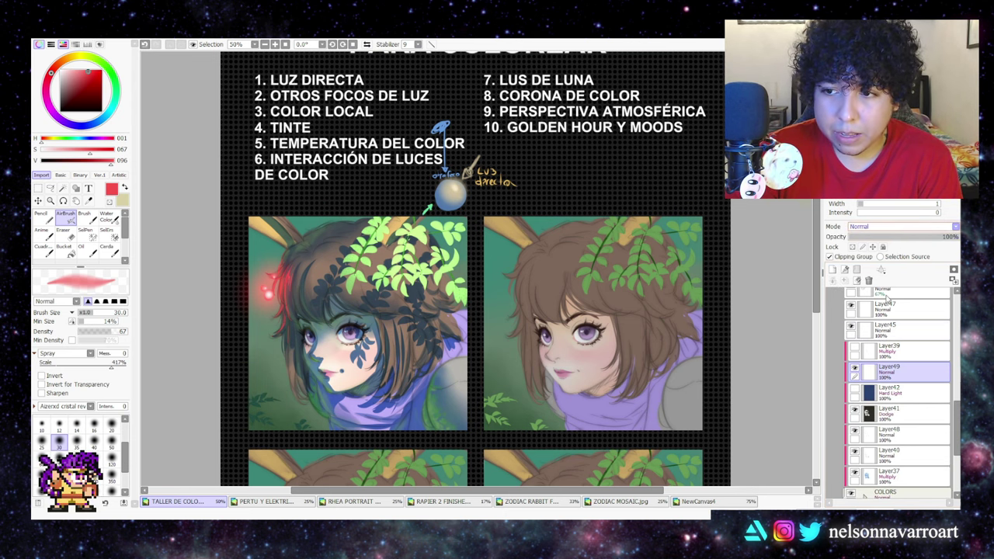
click(882, 355)
key(ctrl+f)
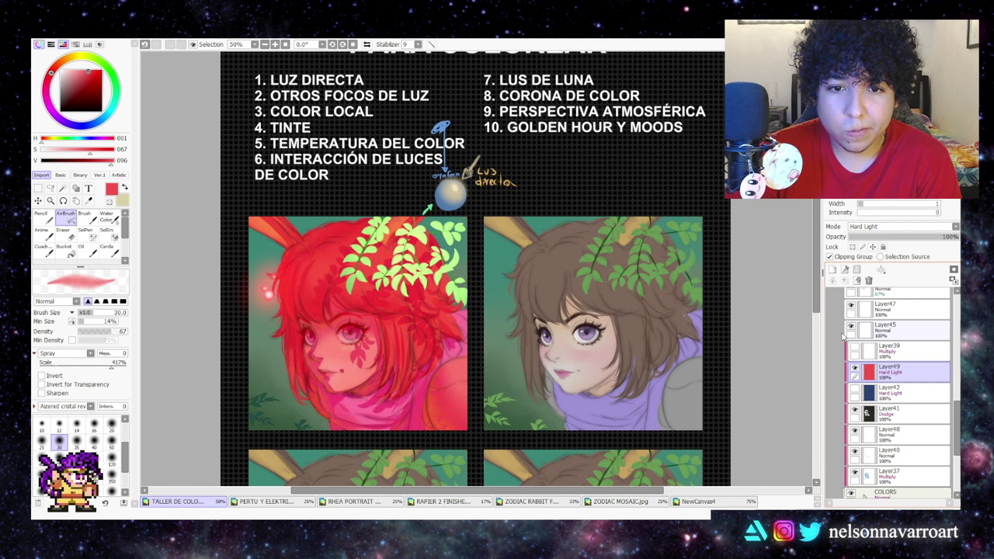
- Move the red Hard Light layer above Layer39, unclip it and set its opacity to 52%
drag(894, 373, 893, 341)
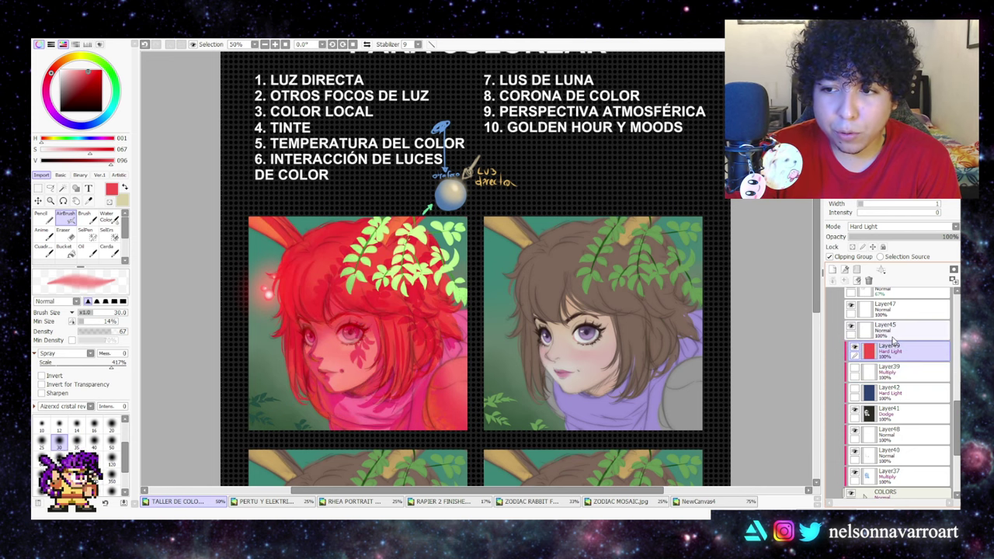
click(903, 348)
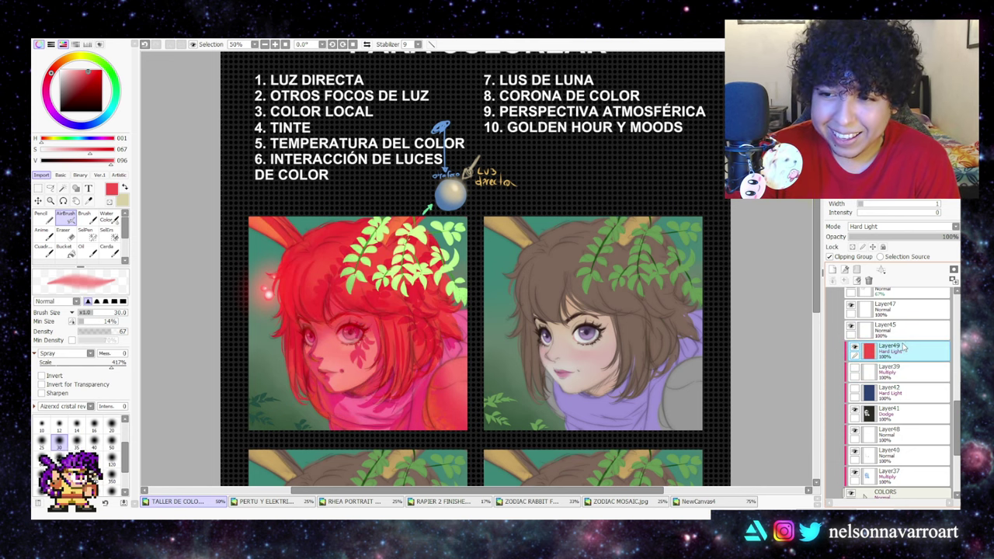
click(829, 256)
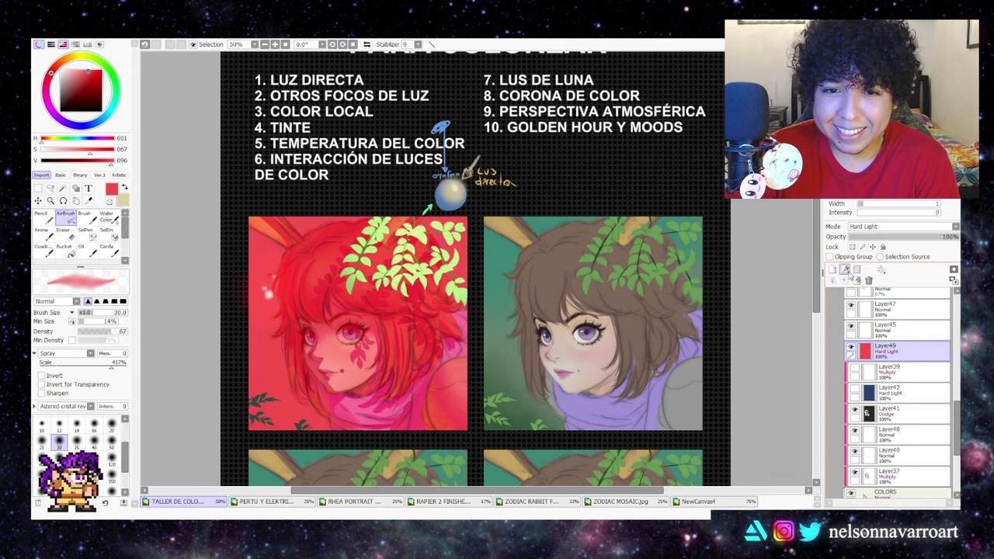
click(904, 237)
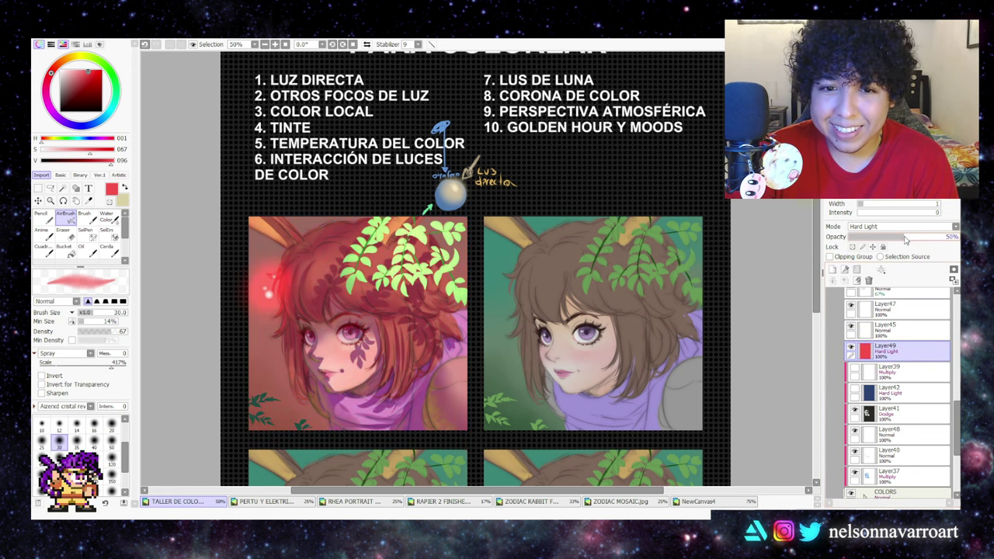
drag(905, 240, 907, 238)
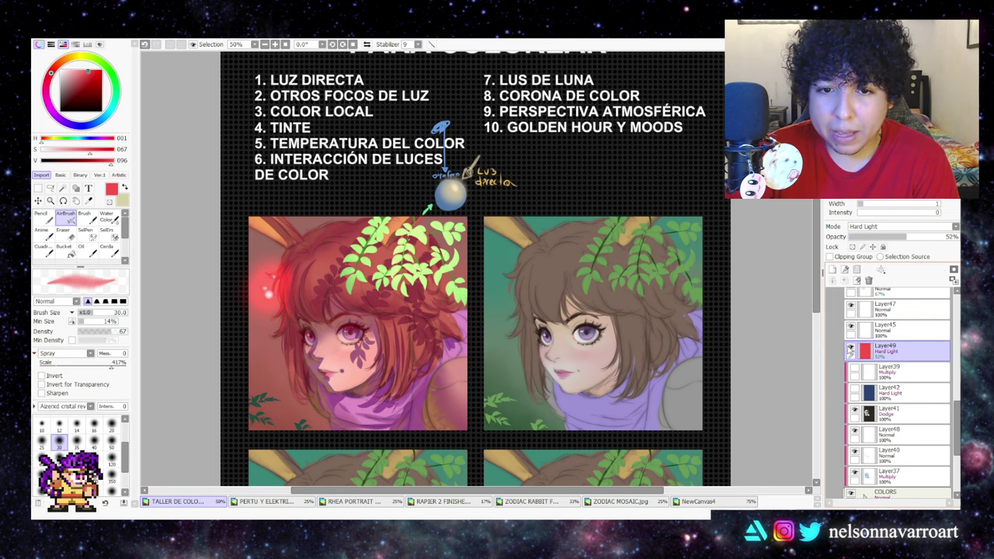
- Try the red tint layer in Overlay mode at 100% opacity, comparing the first portrait with and without it
click(851, 350)
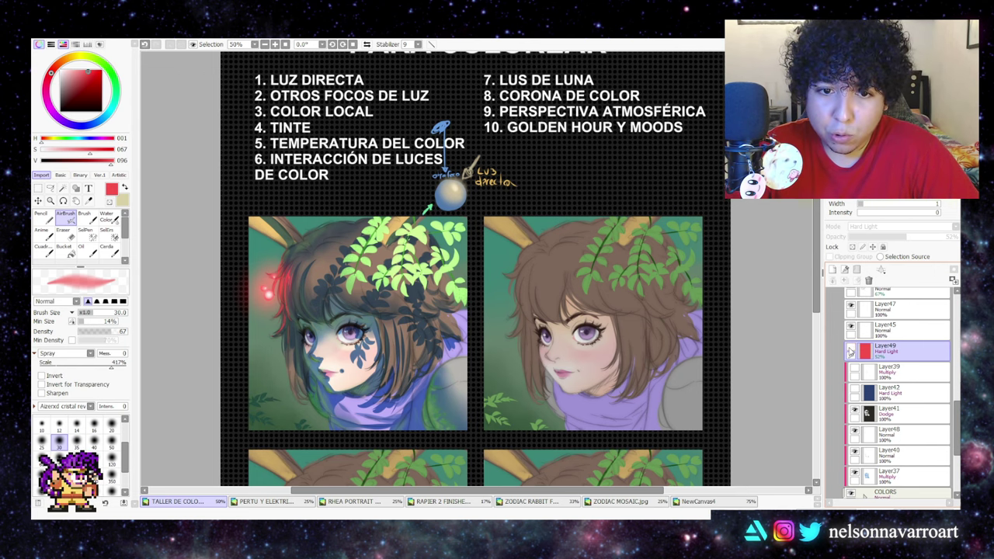
click(850, 350)
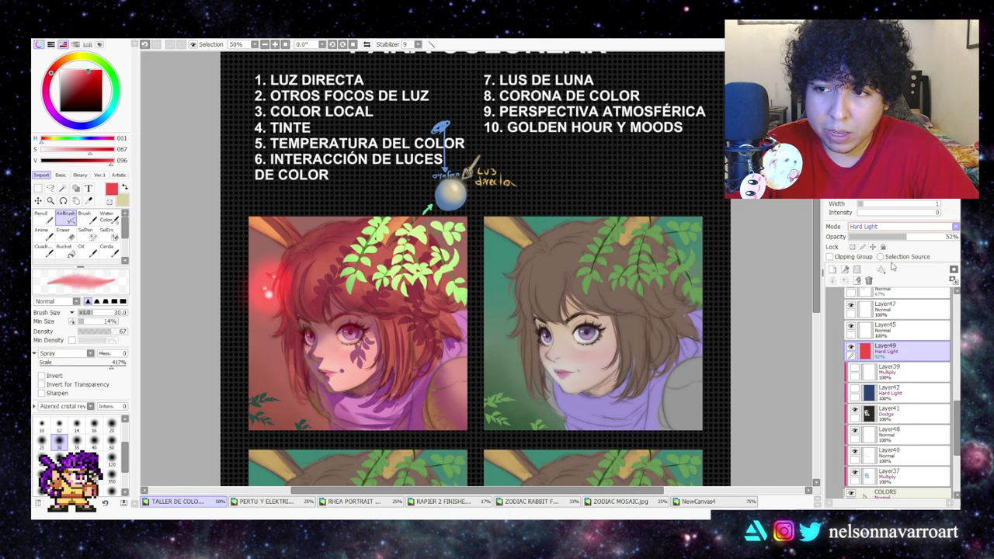
click(890, 267)
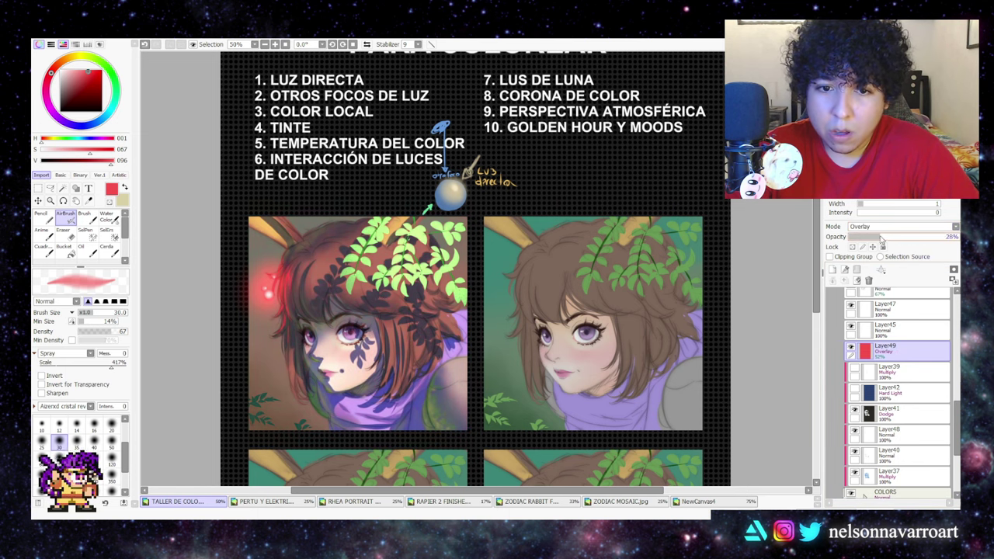
drag(885, 236, 956, 236)
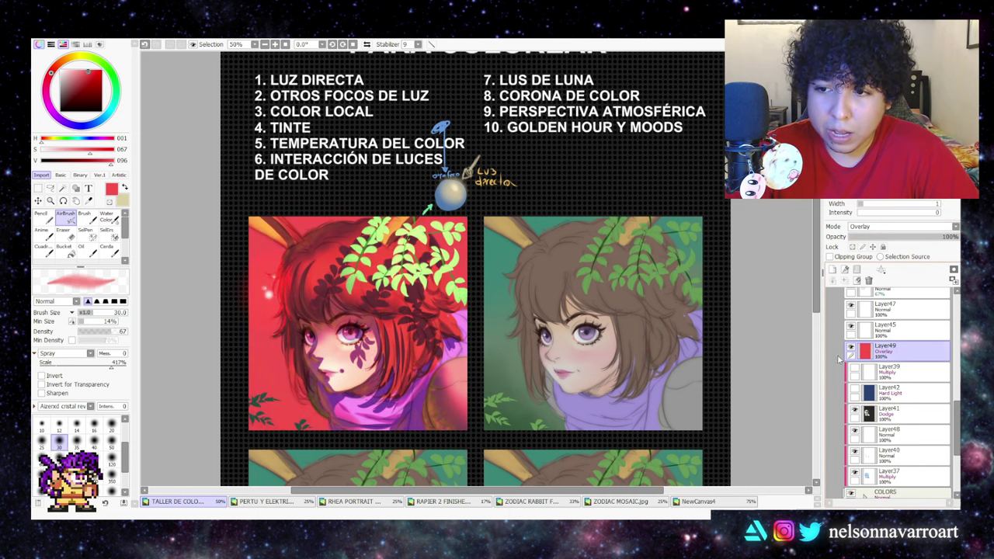
click(852, 350)
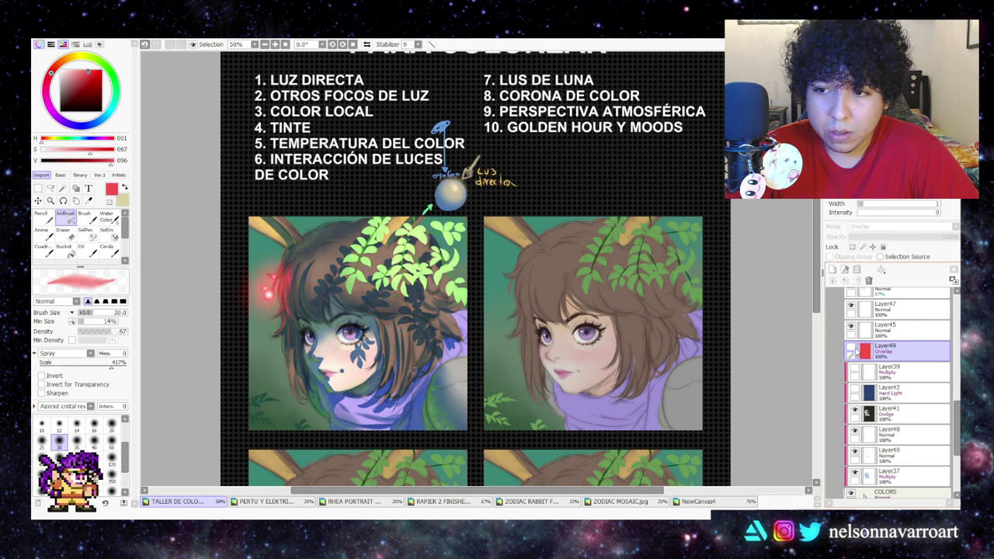
click(852, 350)
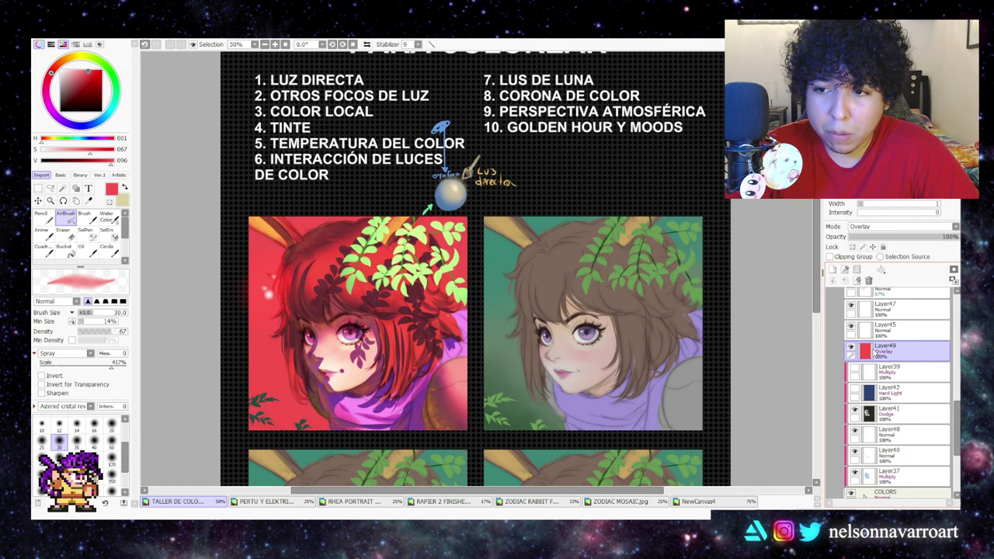
click(927, 237)
drag(928, 240, 959, 239)
click(923, 238)
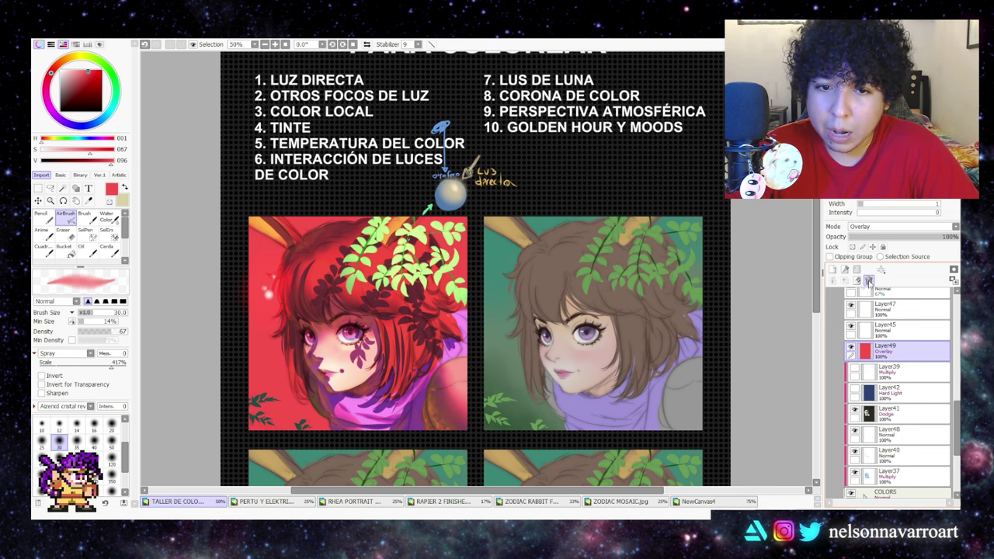
- Delete the red tint layer above Layer39
click(869, 281)
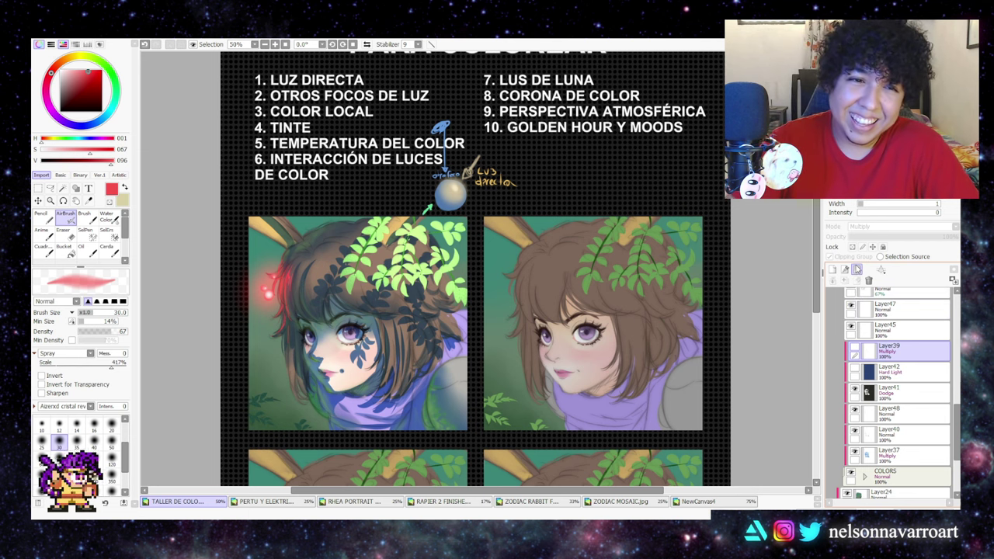
click(41, 216)
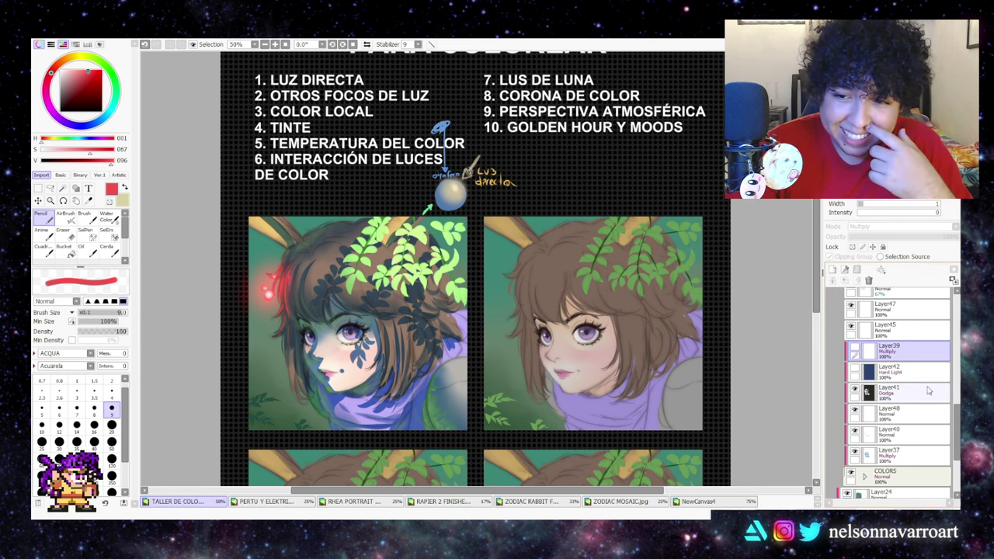
scroll(893, 392, down, 3)
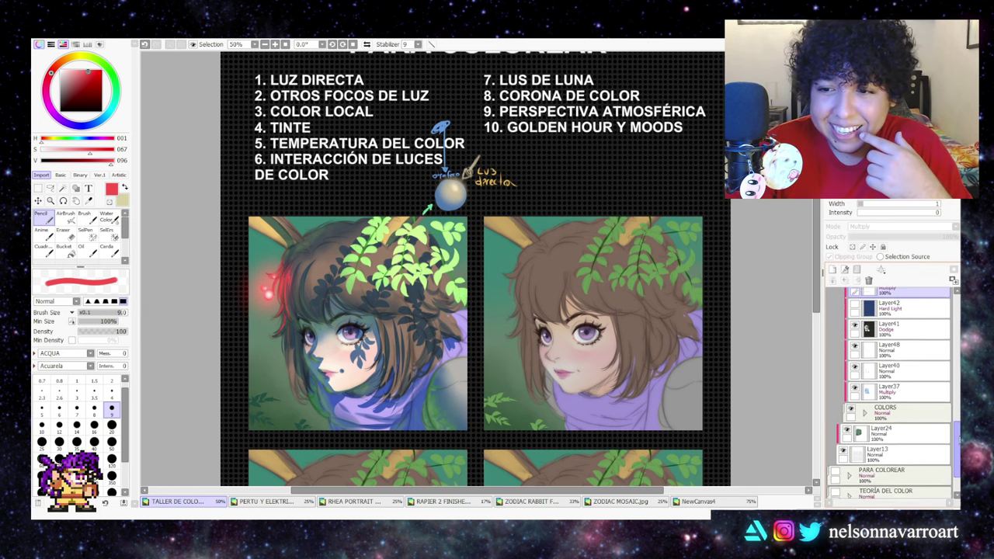
scroll(938, 394, up, 2)
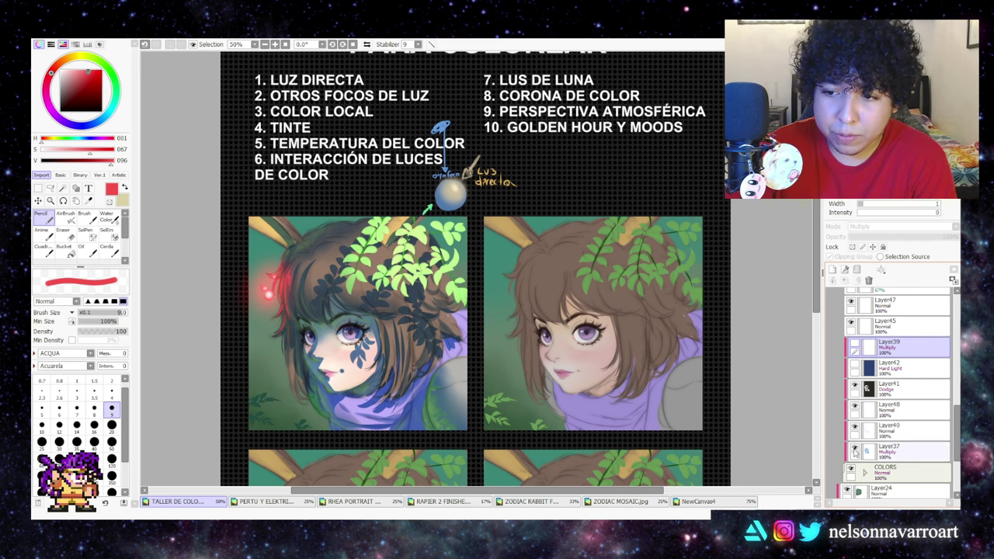
- Toggle Layer41 to check its effect and add a new clipped layer directly above it
click(856, 385)
click(856, 386)
click(874, 392)
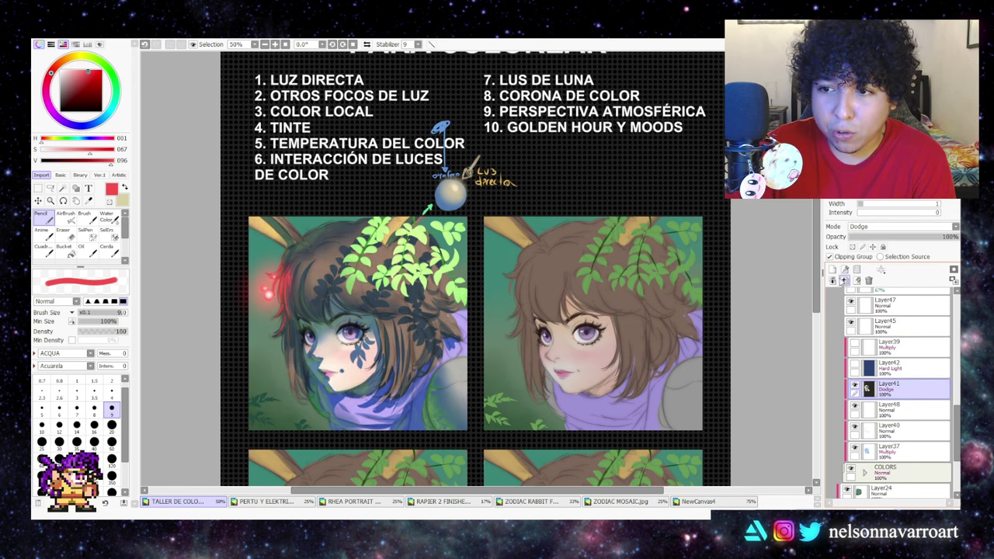
click(831, 270)
- Airbrush red (hue 11, saturation 47, value 86) at size 50 over the cheek's leaf shadow in Hard Light mode, undoing the Overlay trial
click(89, 200)
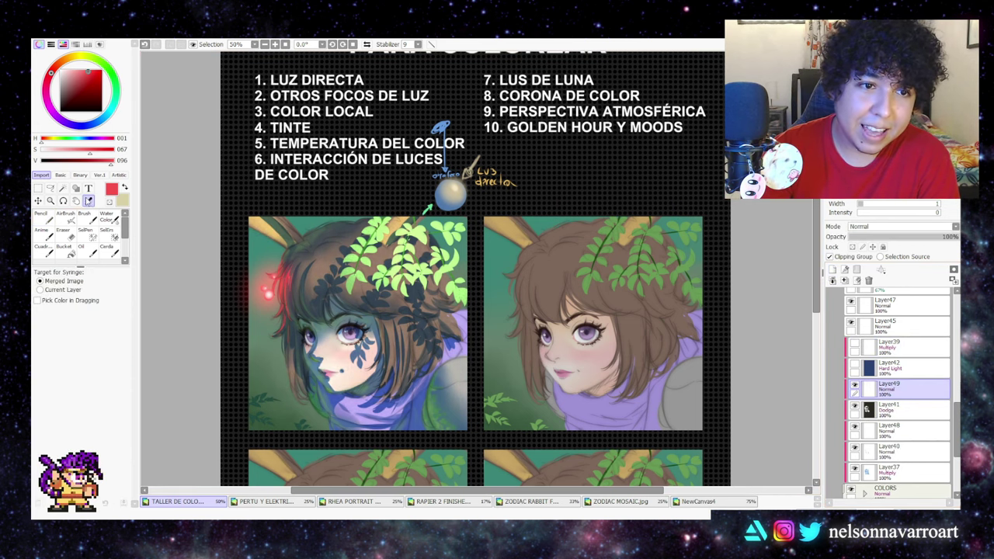
click(83, 80)
click(67, 218)
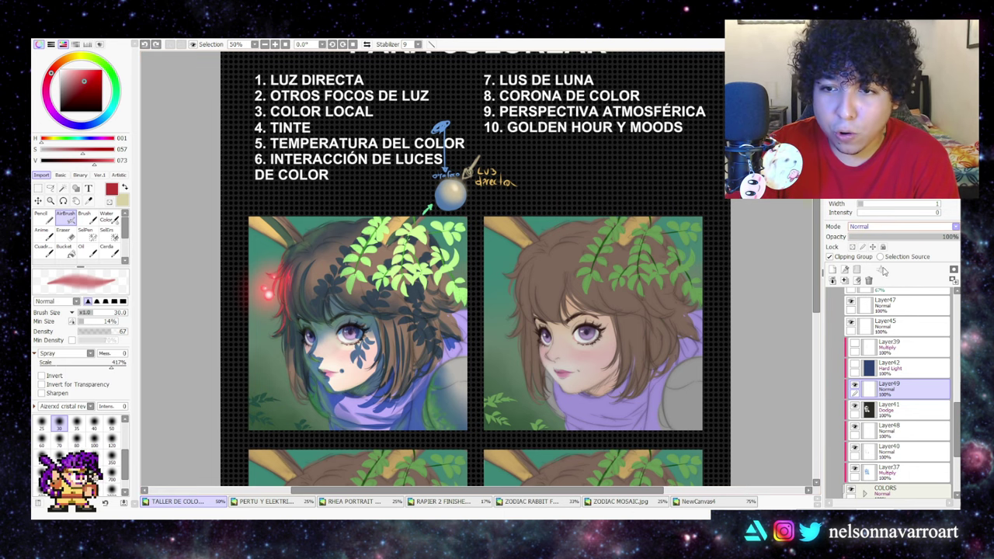
click(110, 423)
drag(84, 82, 79, 76)
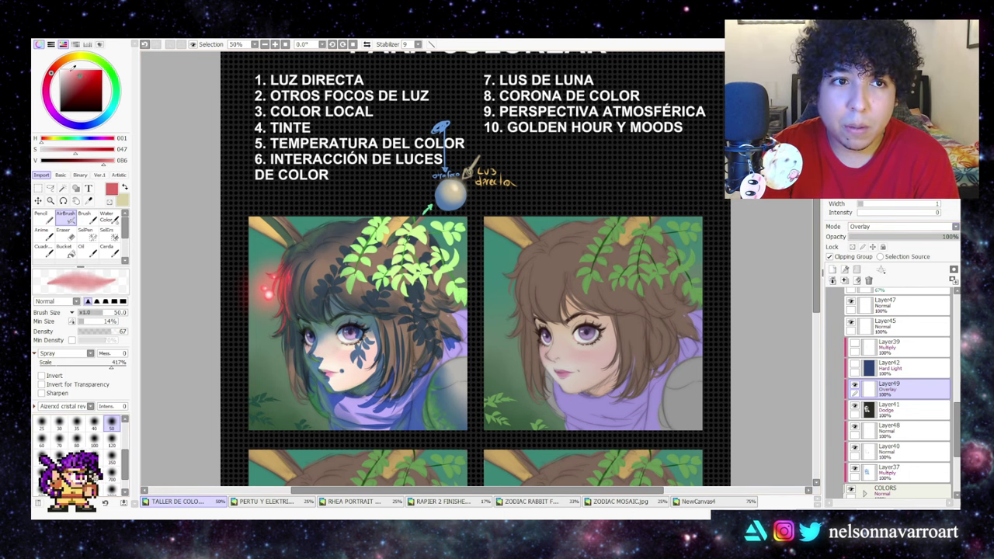
click(55, 68)
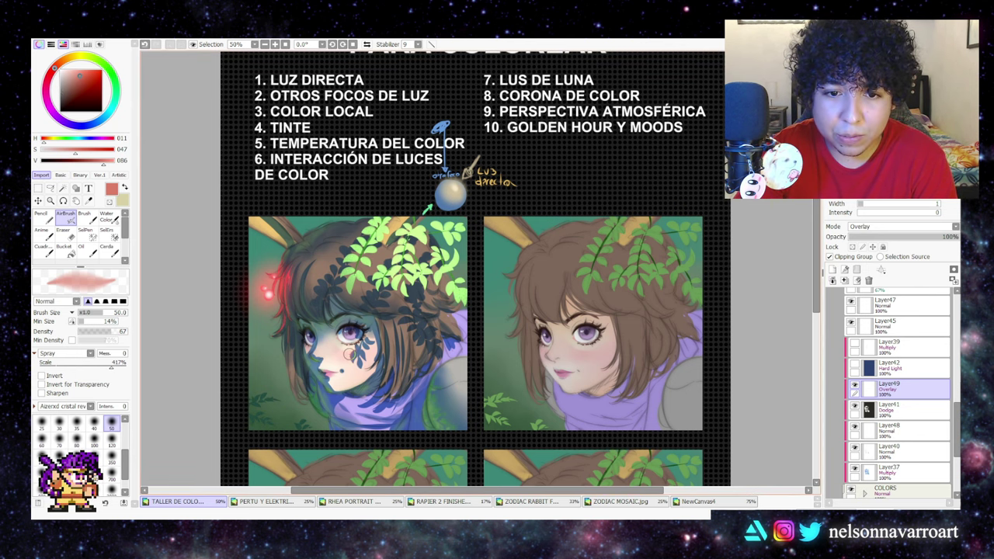
key(ctrl+z)
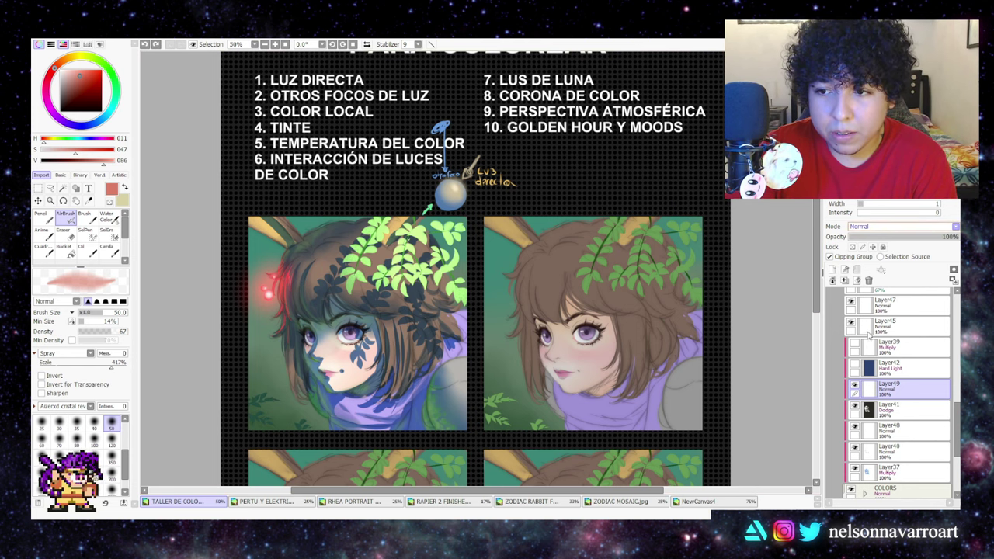
click(872, 350)
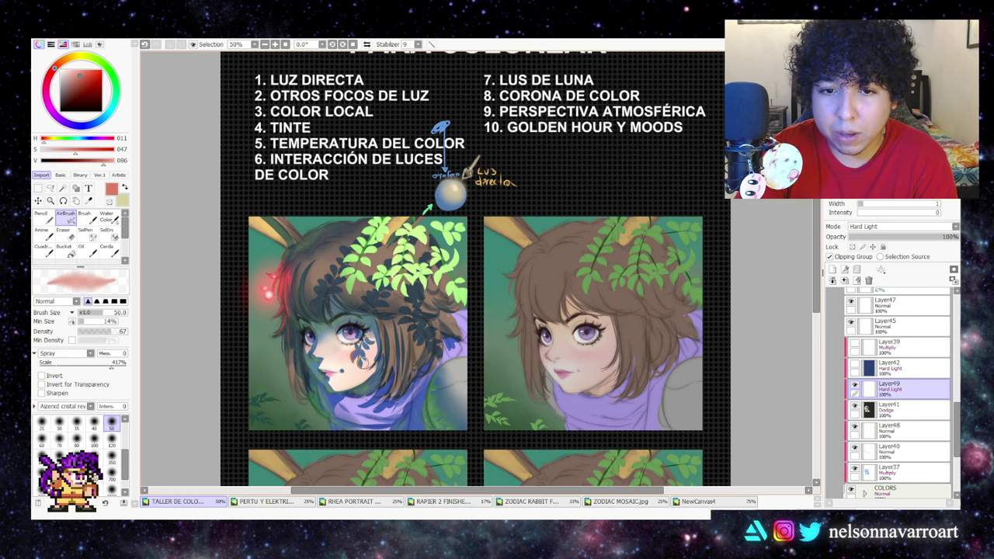
click(357, 362)
click(357, 359)
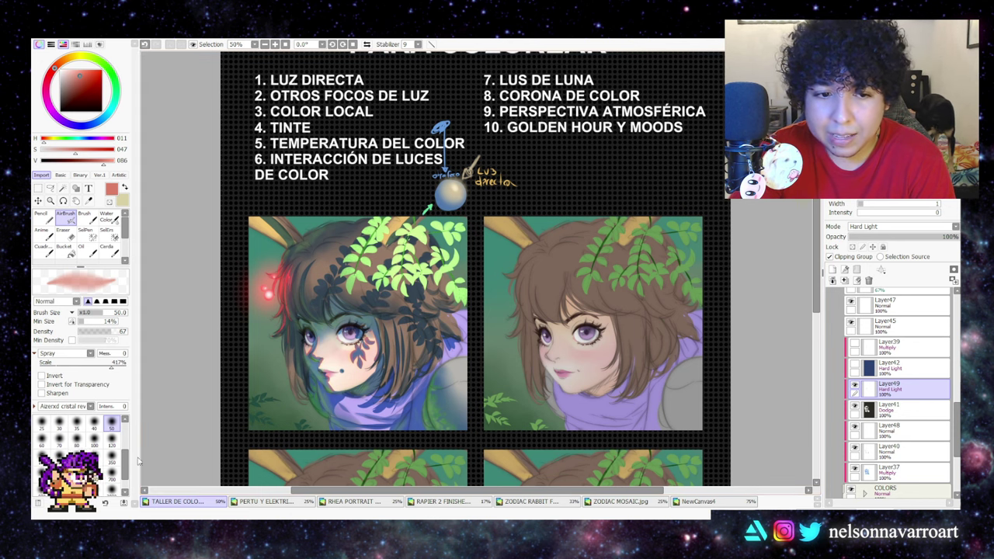
- Compare the first portrait with and without the new Hard Light layer's reddened leaf shadow
click(112, 458)
click(111, 438)
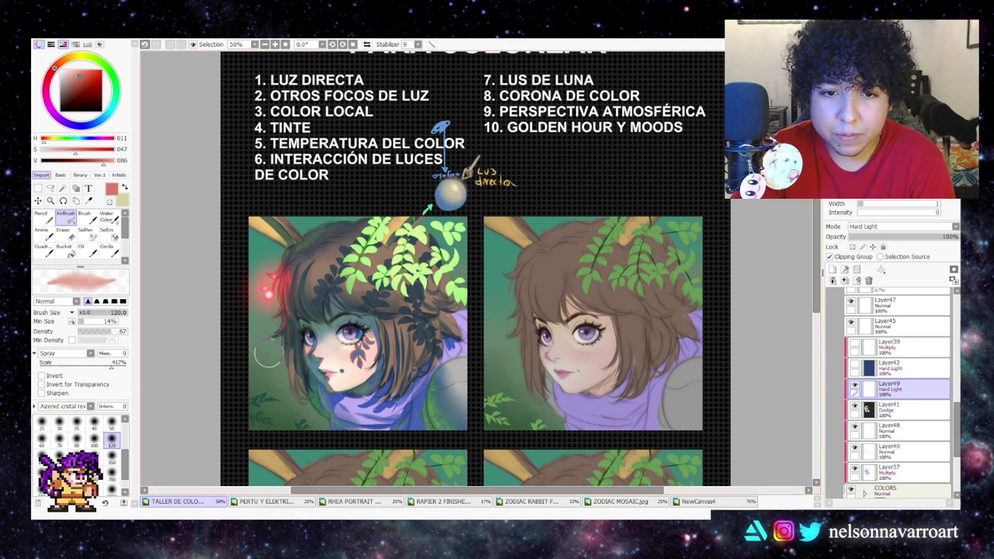
click(111, 460)
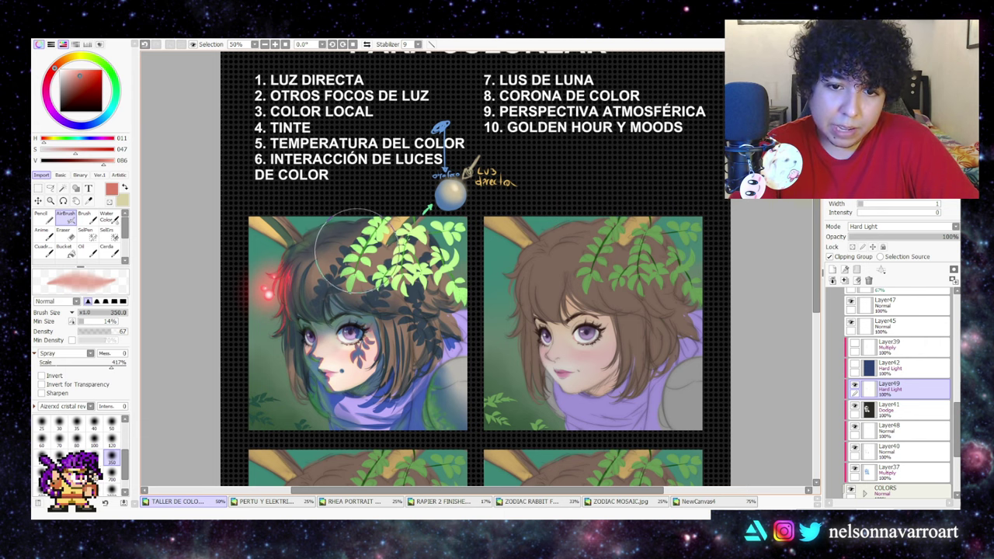
click(855, 385)
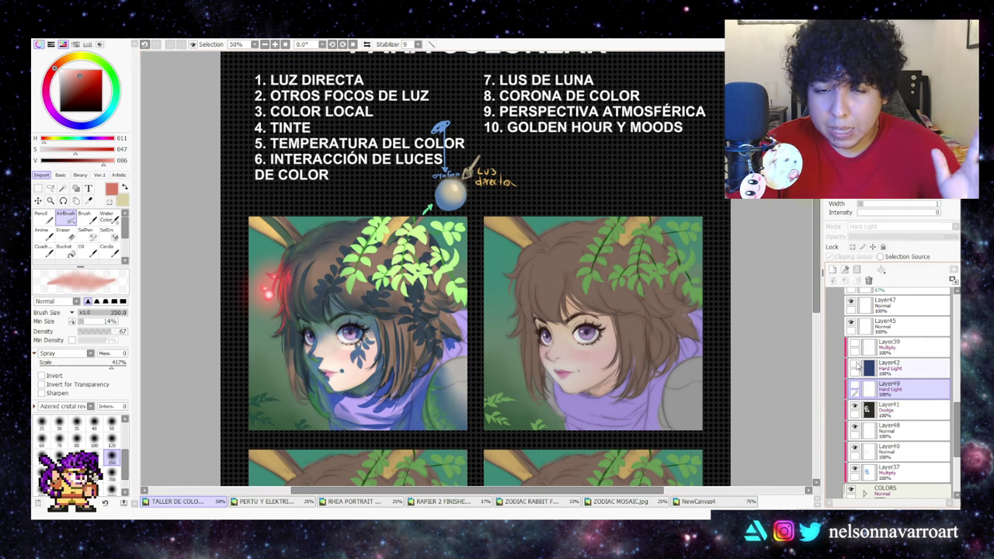
click(855, 363)
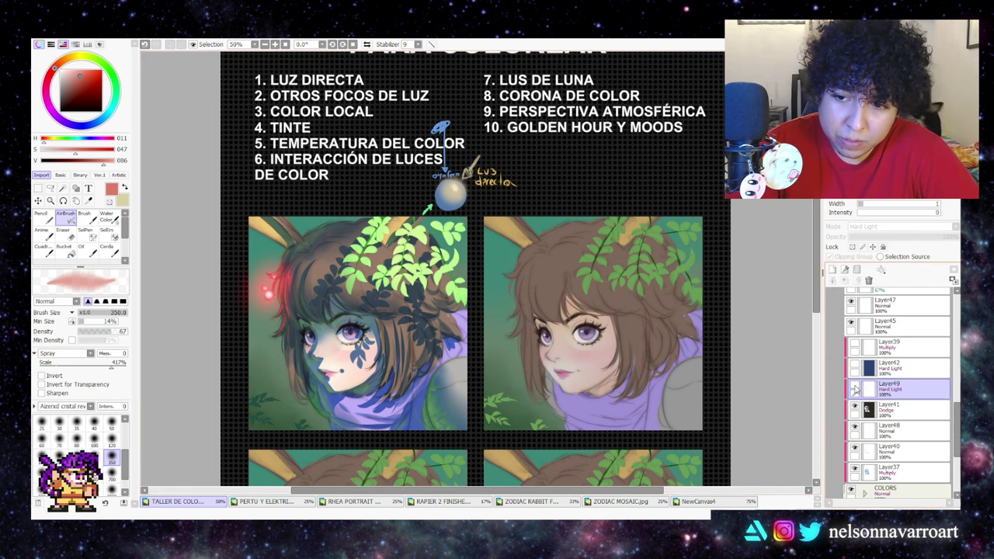
click(855, 388)
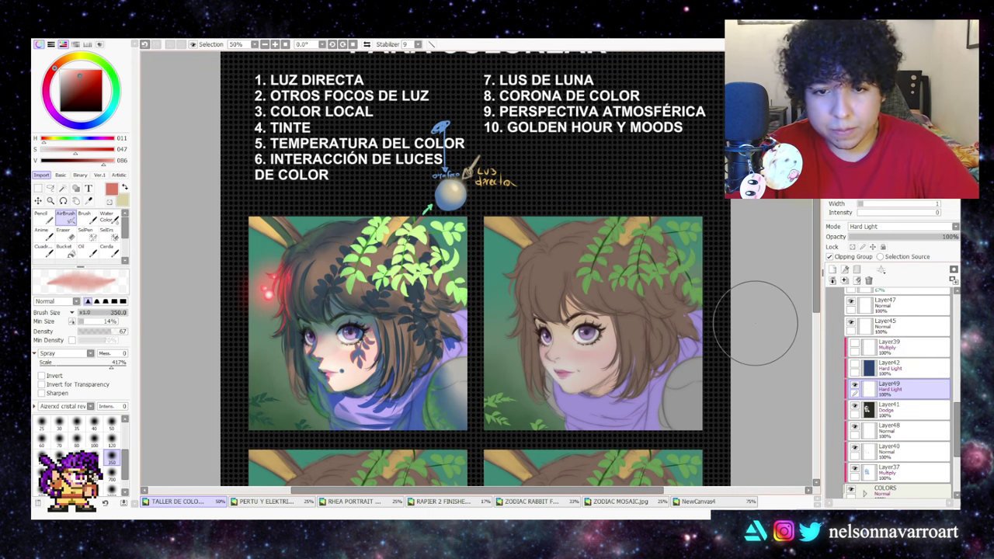
- Try airbrushing the same red over the hair's leaf shadows at size 80, undoing each stroke
click(77, 439)
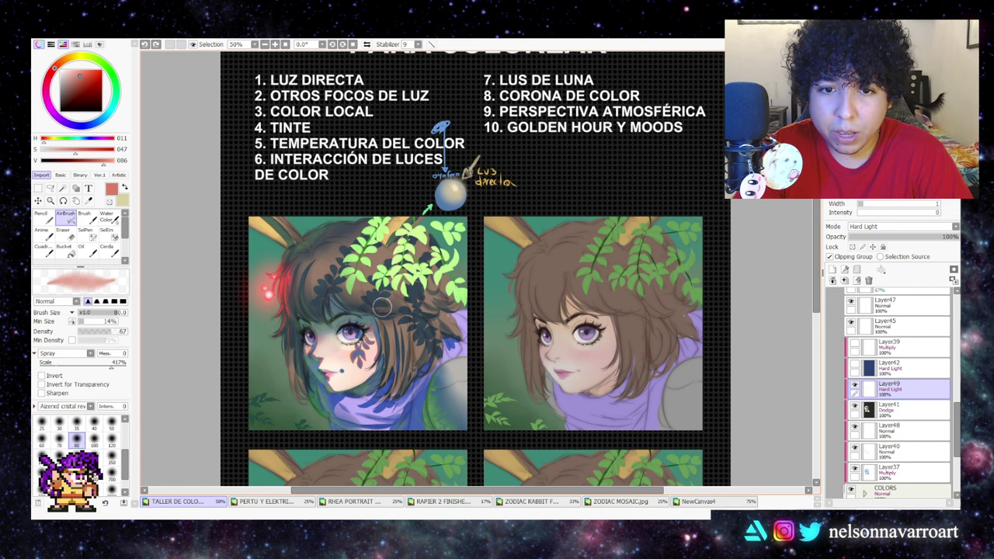
key(ctrl+z)
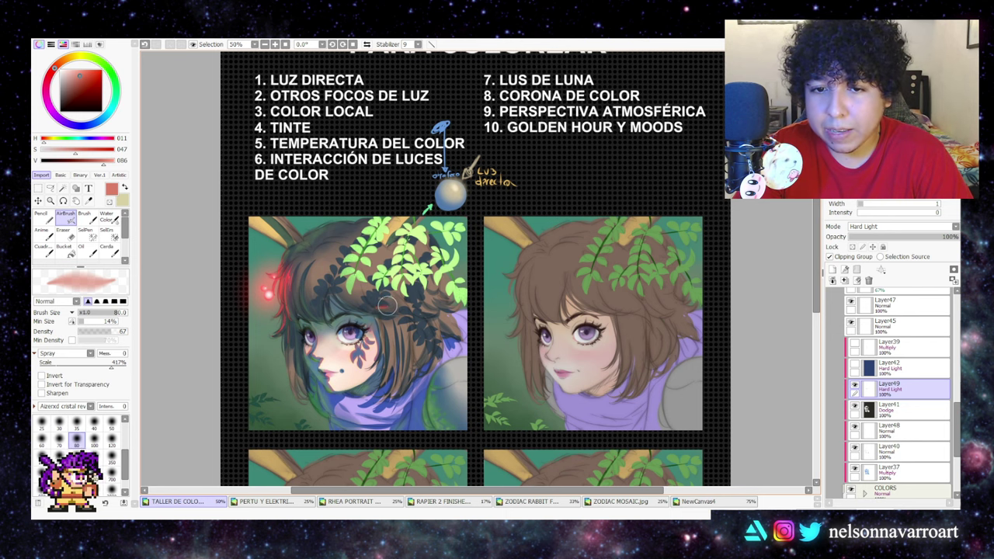
key(ctrl+z)
mouse_move(377, 308)
mouse_down()
mouse_move(388, 308)
mouse_move(384, 291)
mouse_up()
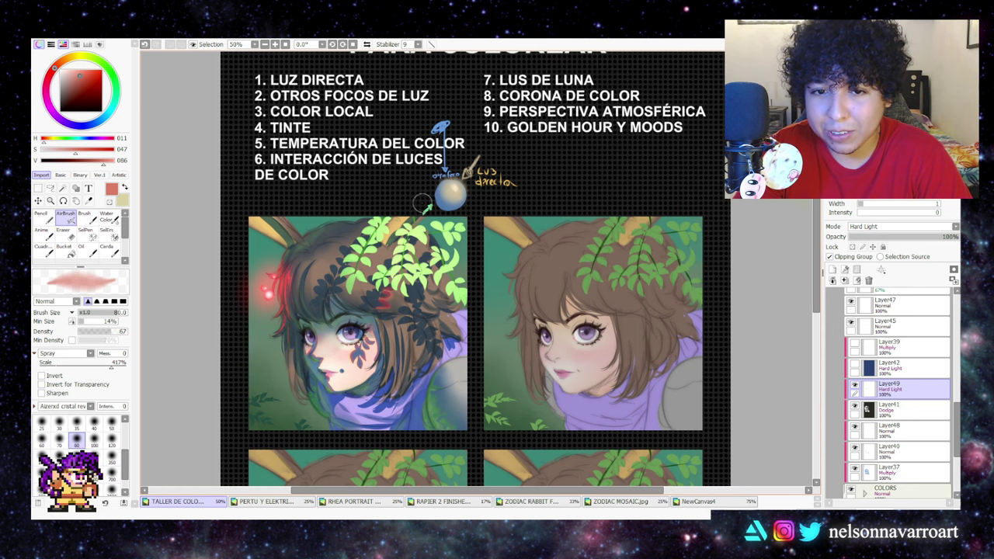
key(ctrl+z)
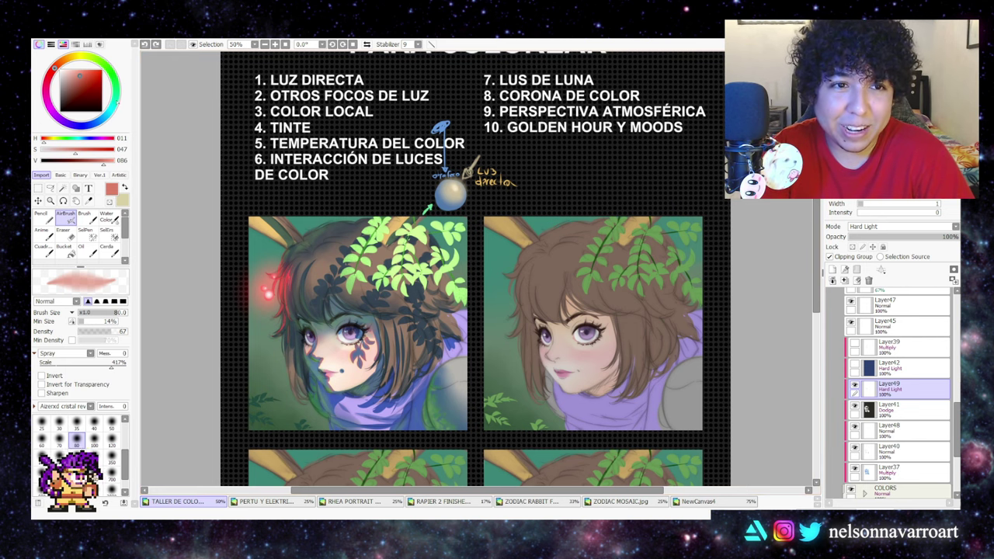
- Try brown tones for the hair's leaf shadows, including hue 29, saturation 32, value 60 and hue 34, saturation 53, value 66
click(111, 71)
drag(79, 81, 70, 84)
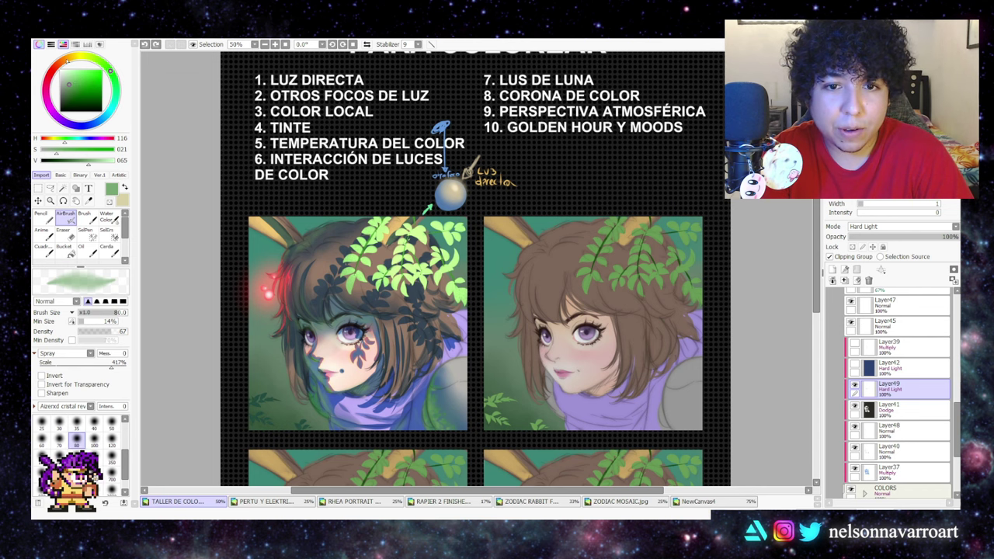
click(64, 61)
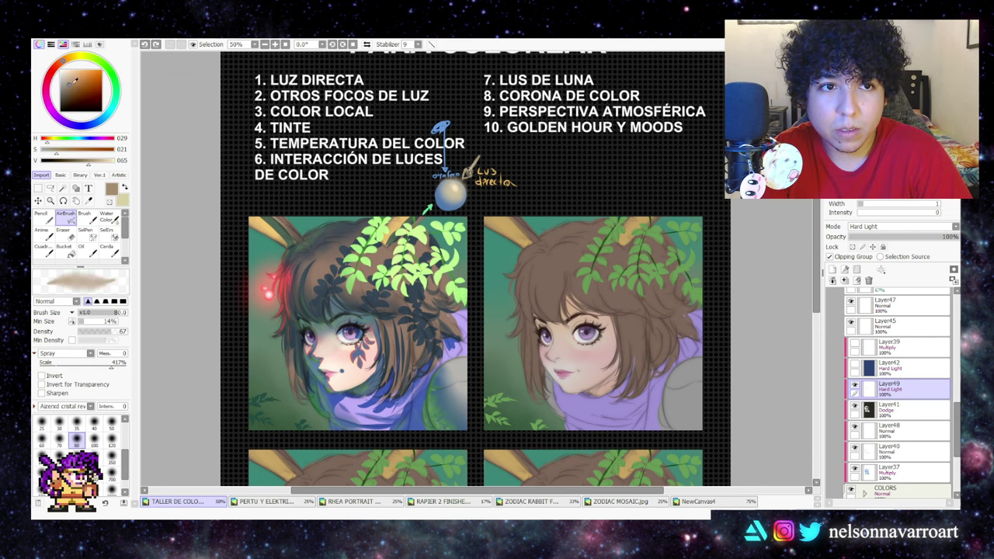
drag(76, 80, 74, 87)
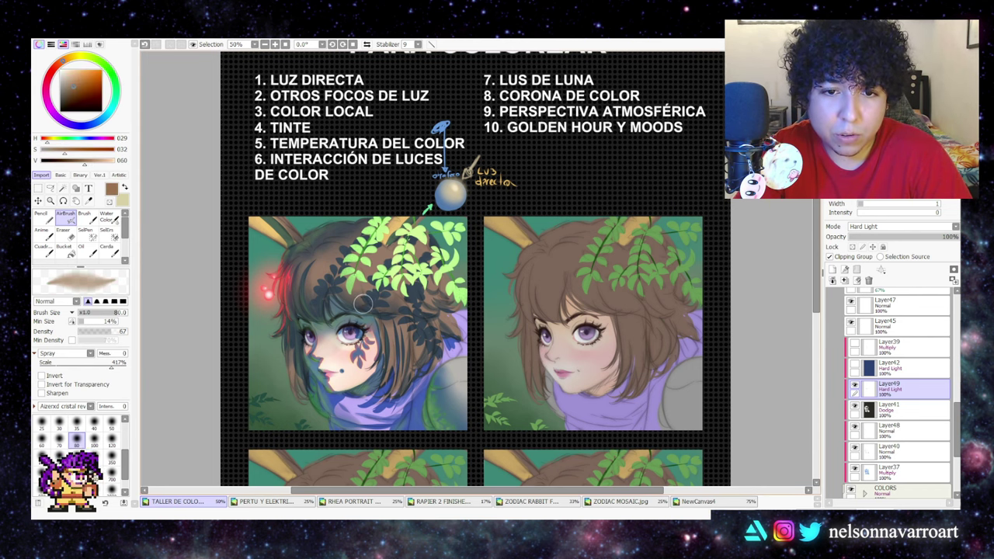
key(ctrl+z)
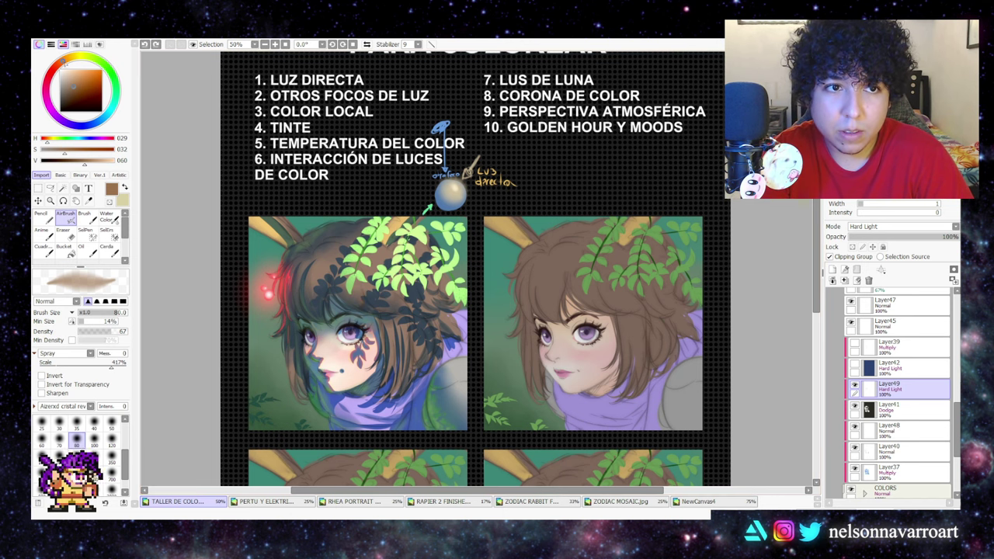
click(83, 83)
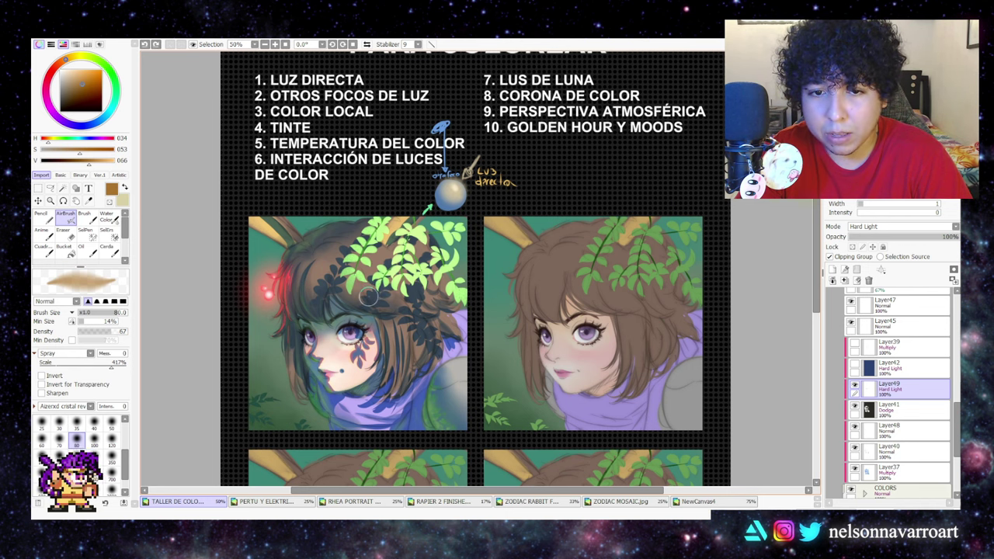
- Load Layer37's painted shadows as a selection, hide the selection outline and undo the last brown stroke
ctrl+click(867, 472)
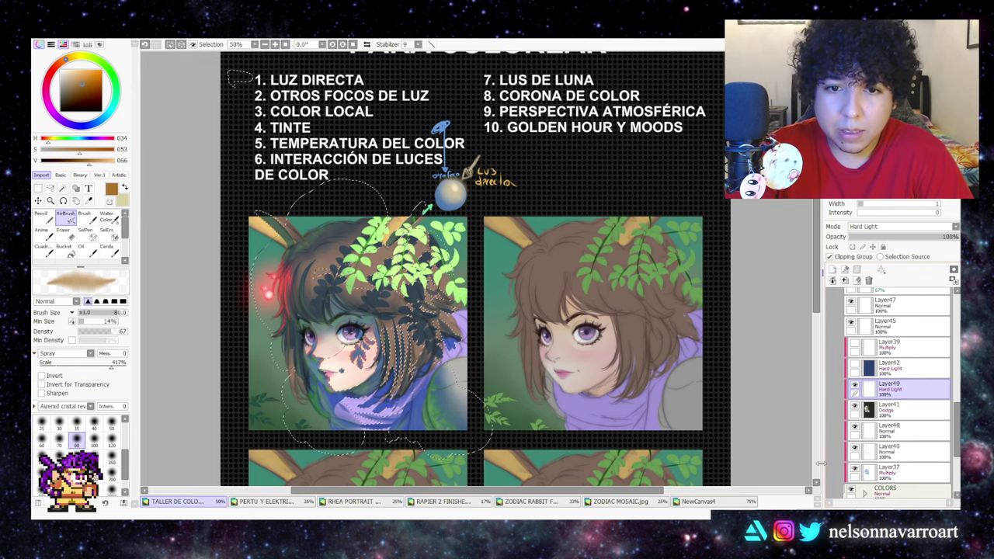
click(192, 45)
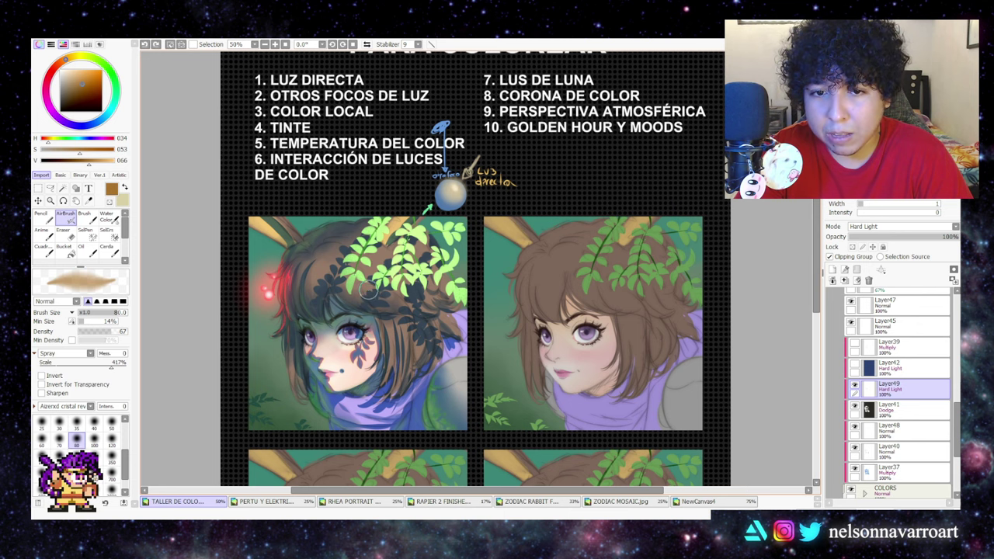
key(ctrl+z)
- Airbrush muted brown (hue 41, saturation 26, value 59) at size 120 over the hair's leaf shadows
click(112, 440)
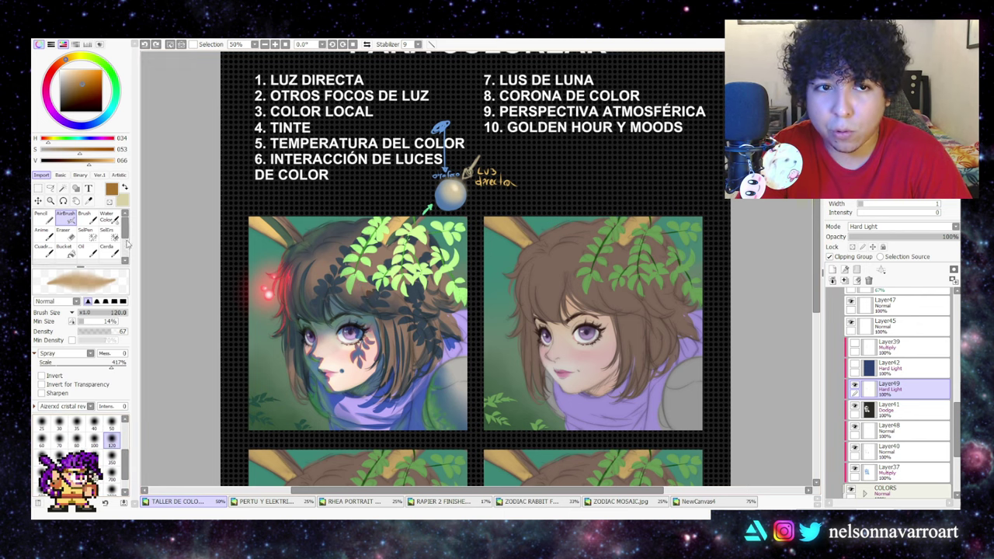
click(70, 58)
click(70, 80)
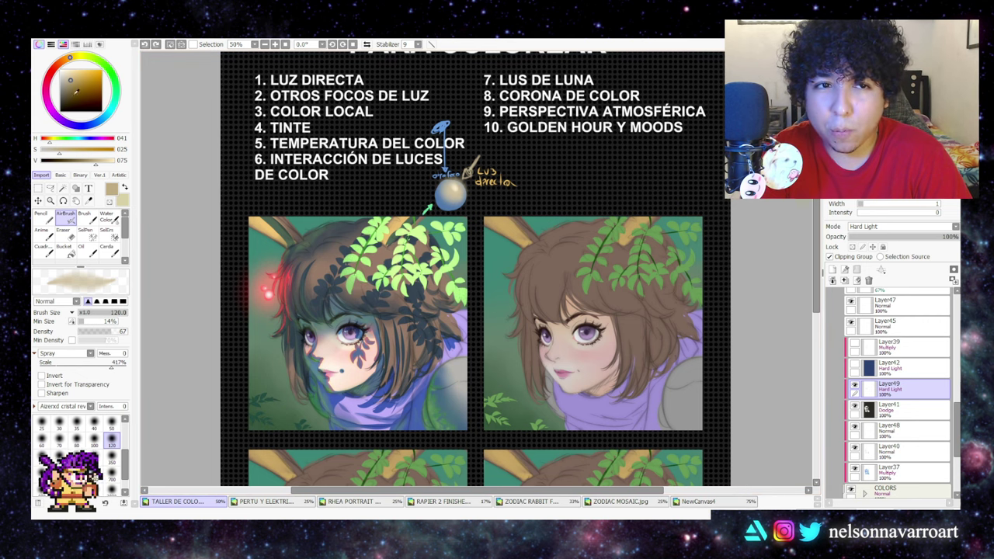
click(71, 87)
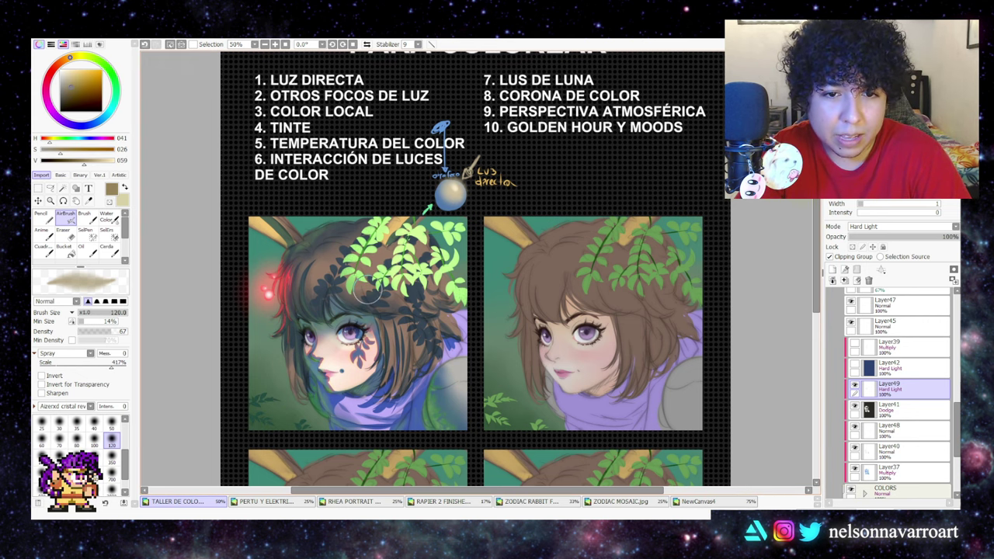
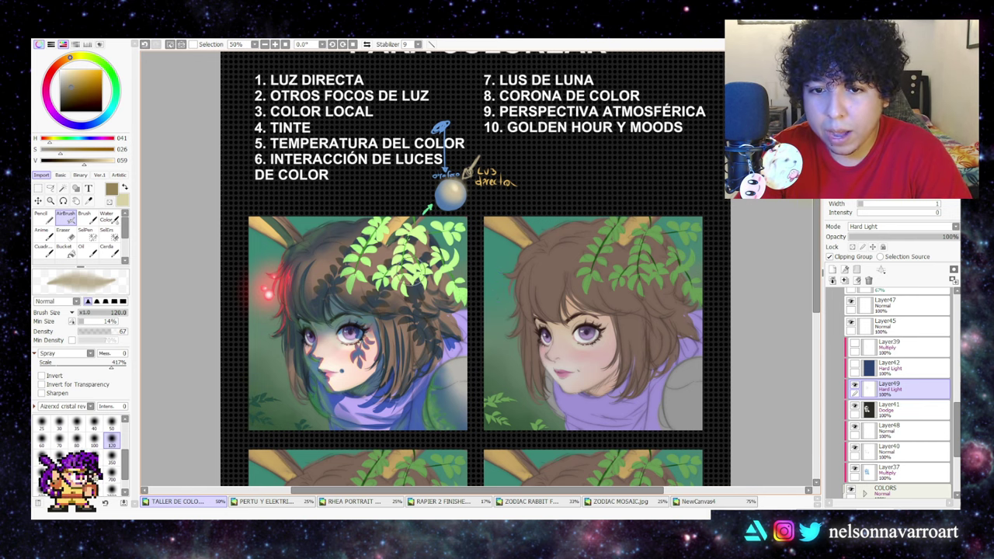
- Airbrush a muted green tint (H 090, S 025, V 054) over the shadowed hair of the lit portrait on Layer49
alt+click(342, 253)
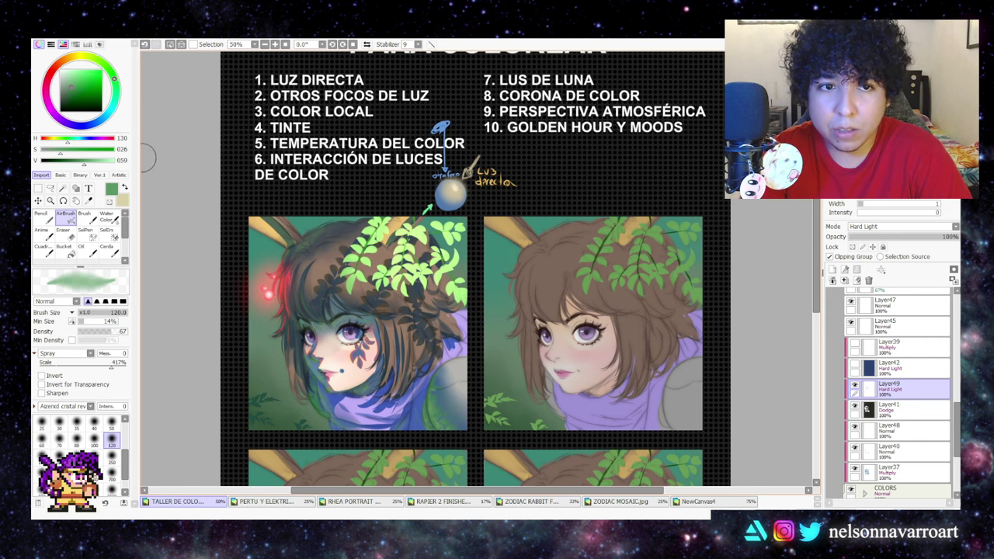
click(71, 90)
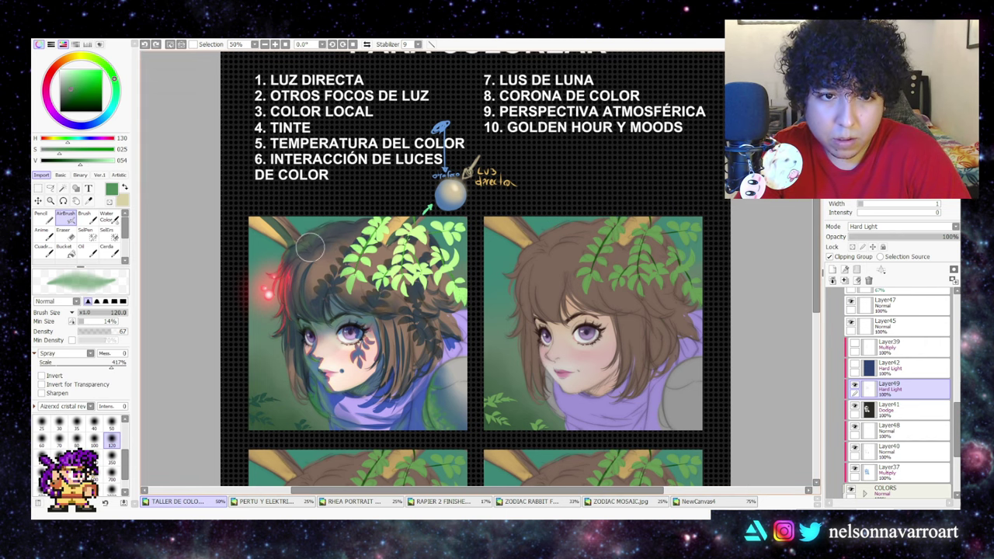
click(101, 61)
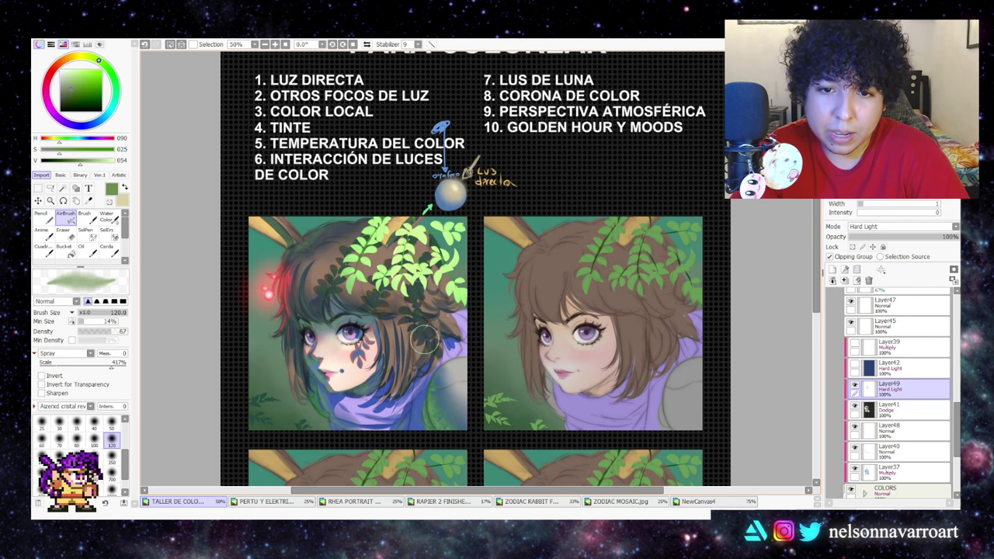
key(ctrl+z)
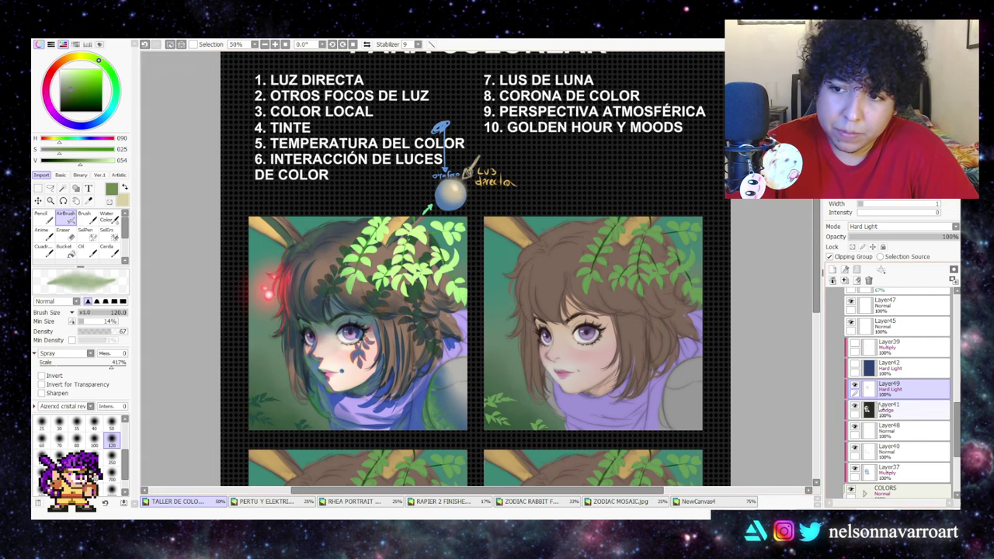
- Compare the lit portrait with and without Layer49's Hard Light tint by toggling the layer's visibility
click(855, 386)
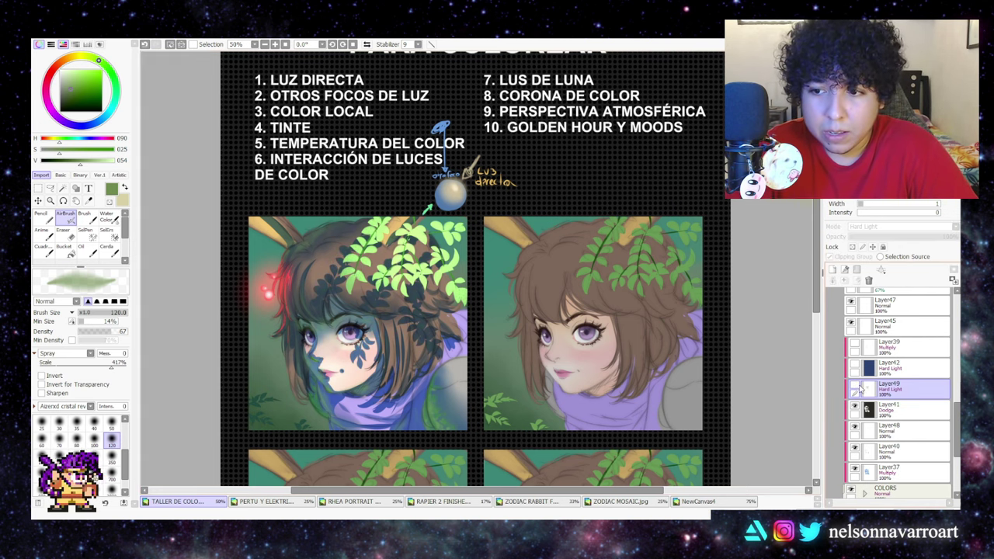
click(854, 386)
click(855, 386)
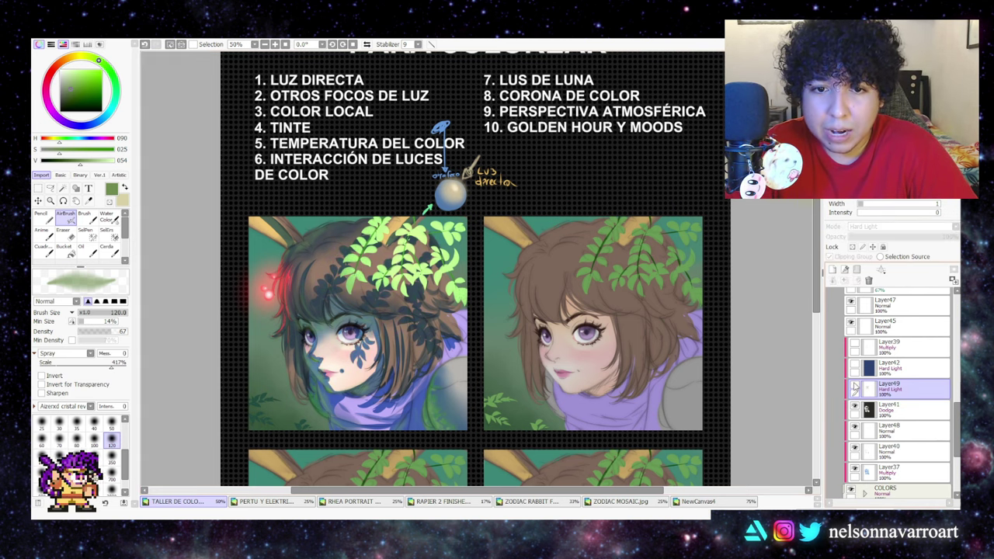
click(854, 386)
click(854, 387)
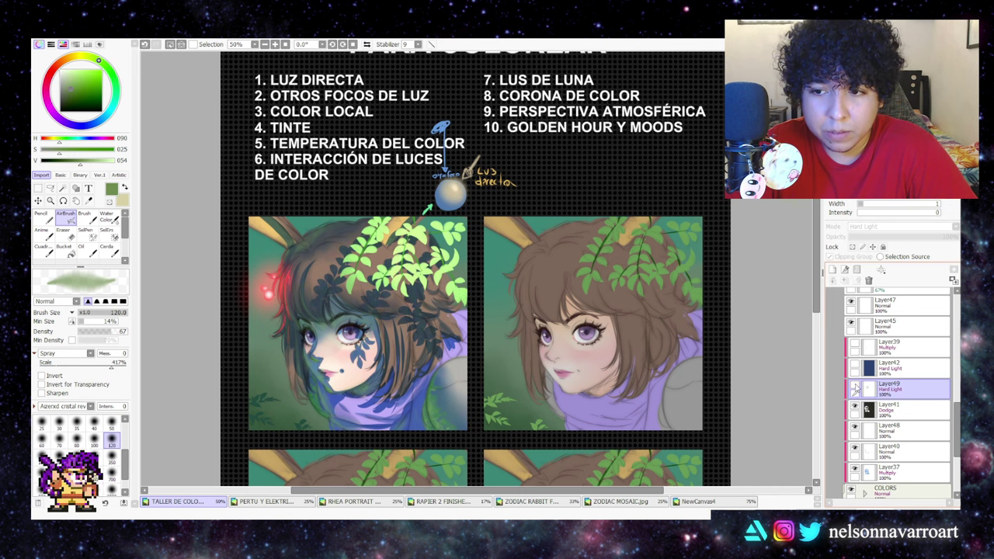
click(855, 386)
click(854, 386)
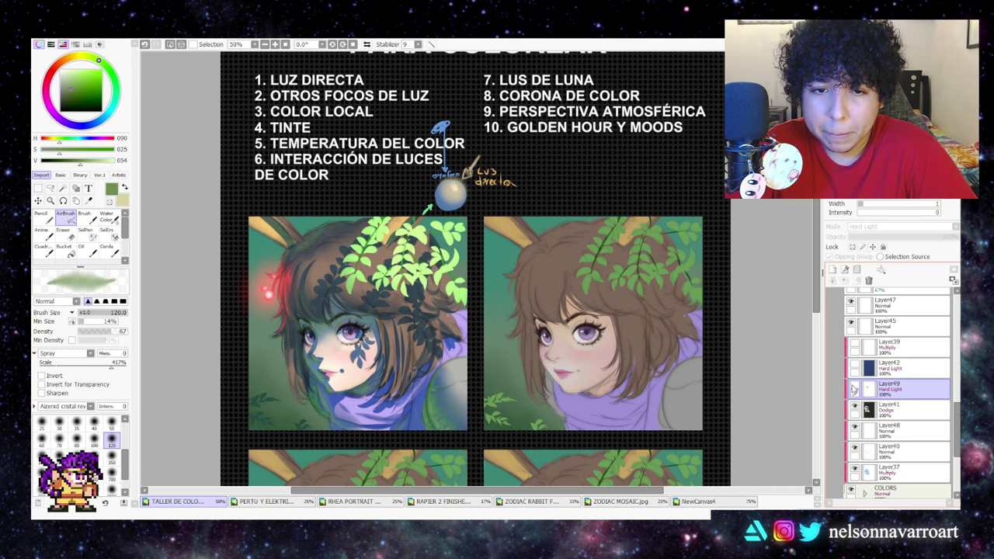
click(854, 386)
click(855, 386)
click(855, 386)
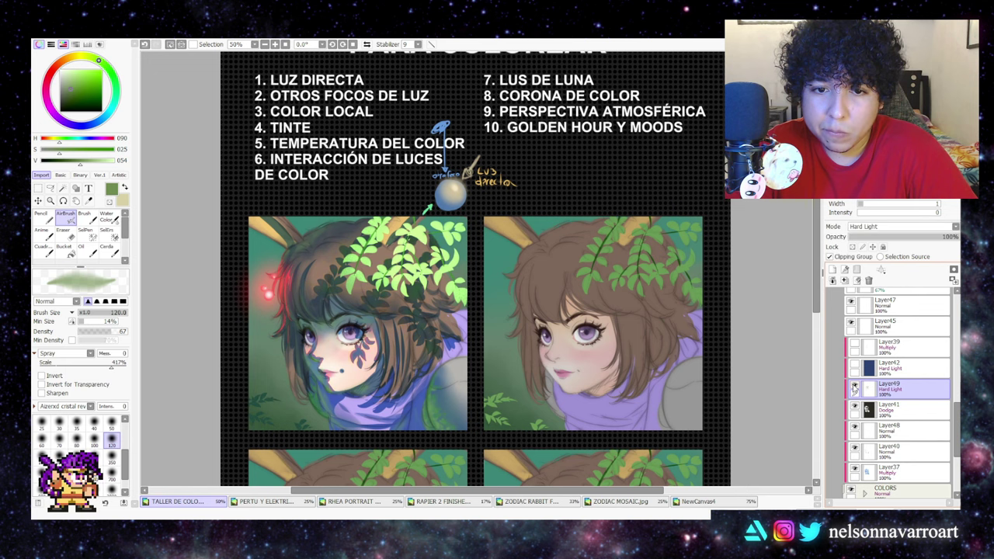
click(854, 386)
click(854, 386)
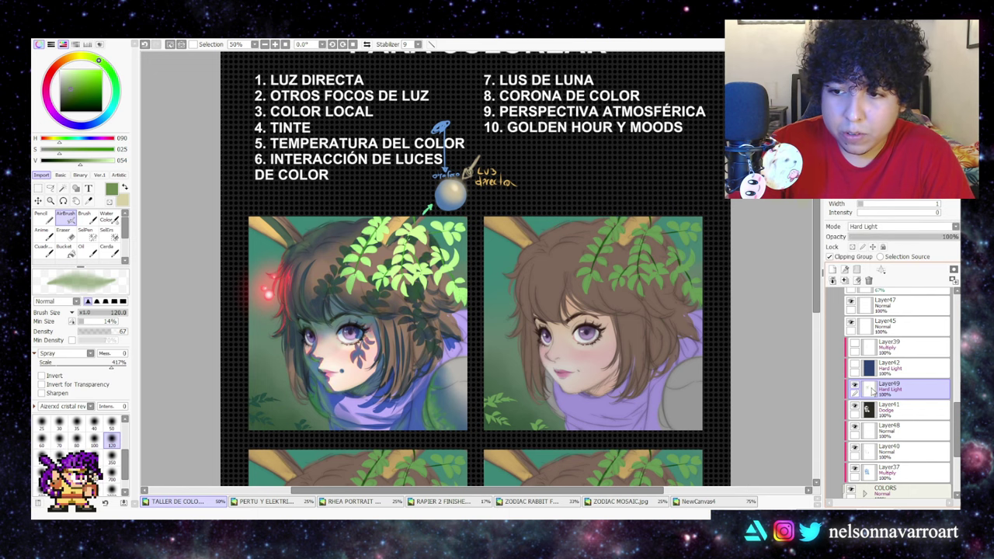
- Create a new layer above Layer49 and paint a near-white highlight (H 051, S 004, V 100) on the lit portrait's shoulder armor using Brush
click(831, 270)
click(124, 187)
click(90, 216)
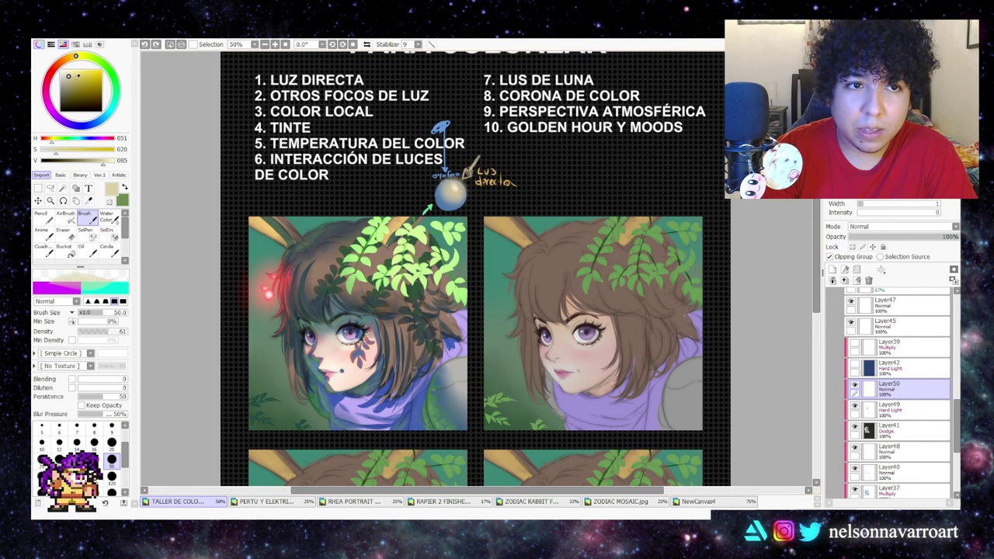
click(65, 70)
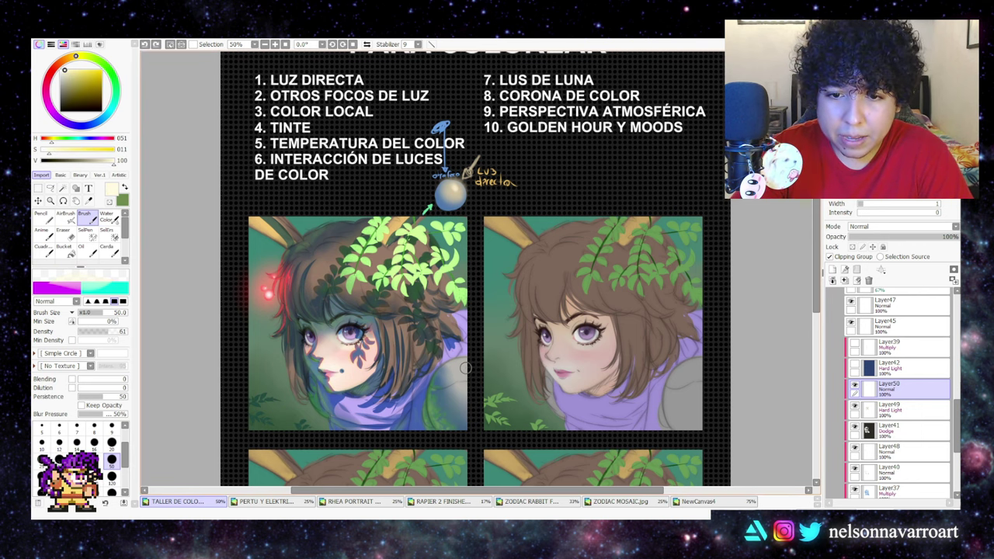
drag(466, 368, 471, 357)
key(ctrl+d)
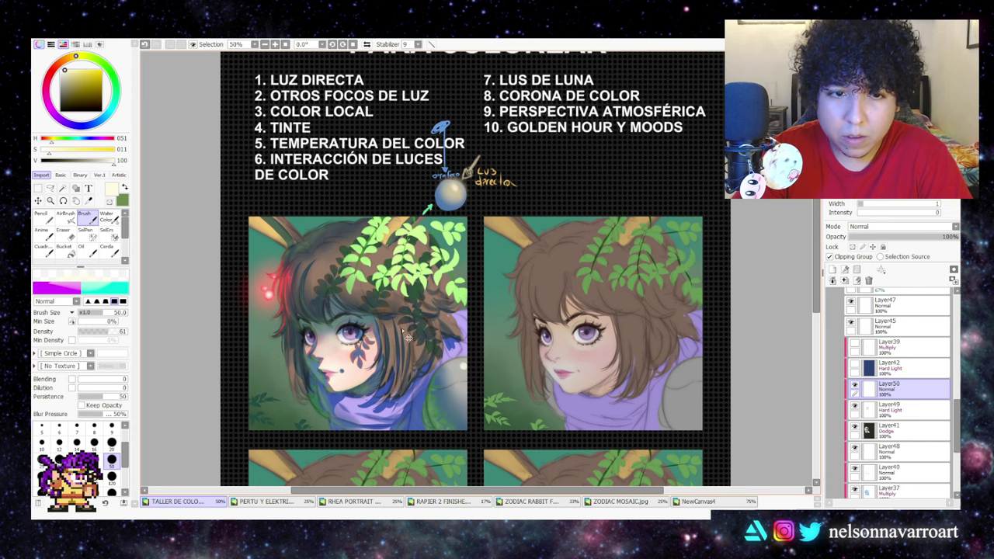
key(ctrl+z)
click(63, 71)
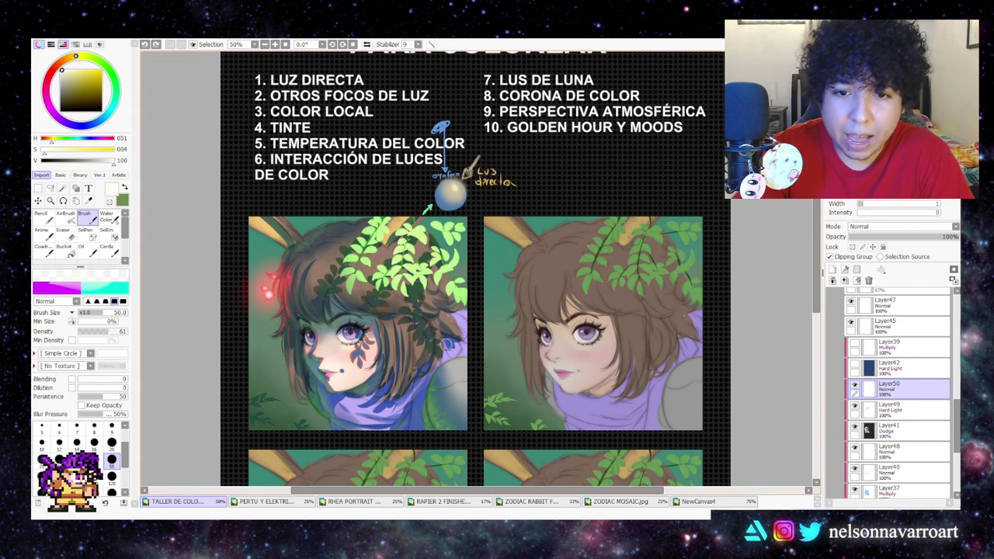
drag(464, 365, 467, 364)
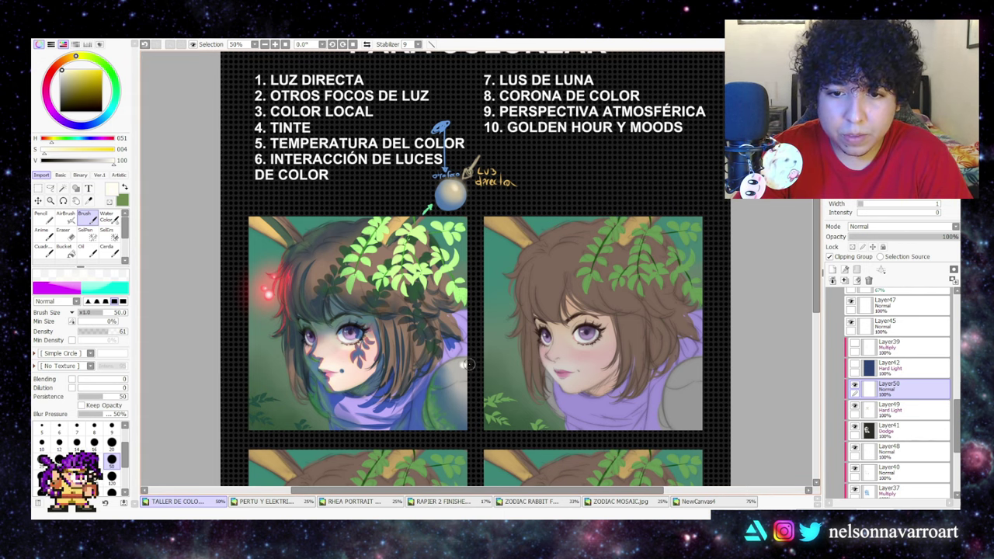
- Spread a soft near-white glow around the shoulder highlight with AirBrush at size 120, and set Pencil to size 20
click(66, 219)
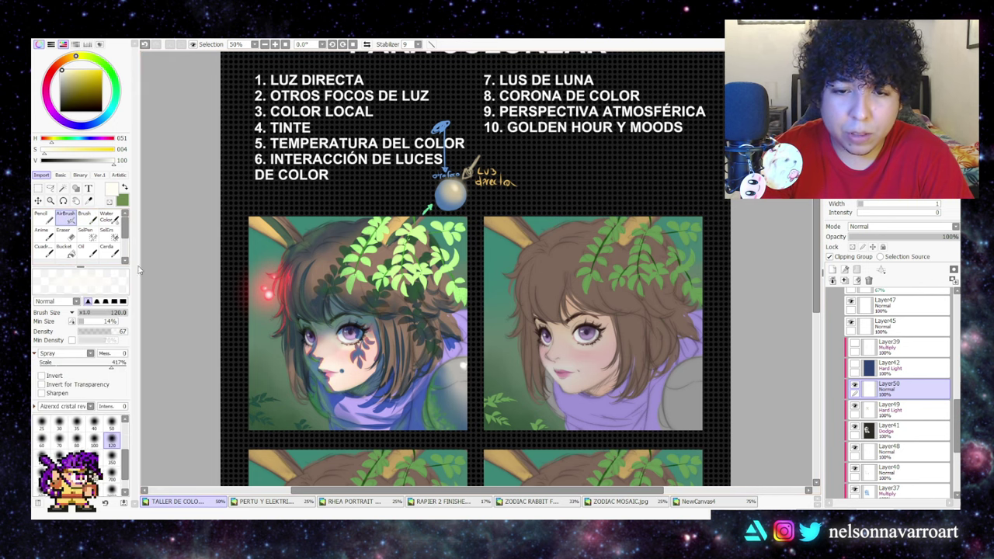
drag(463, 375, 464, 368)
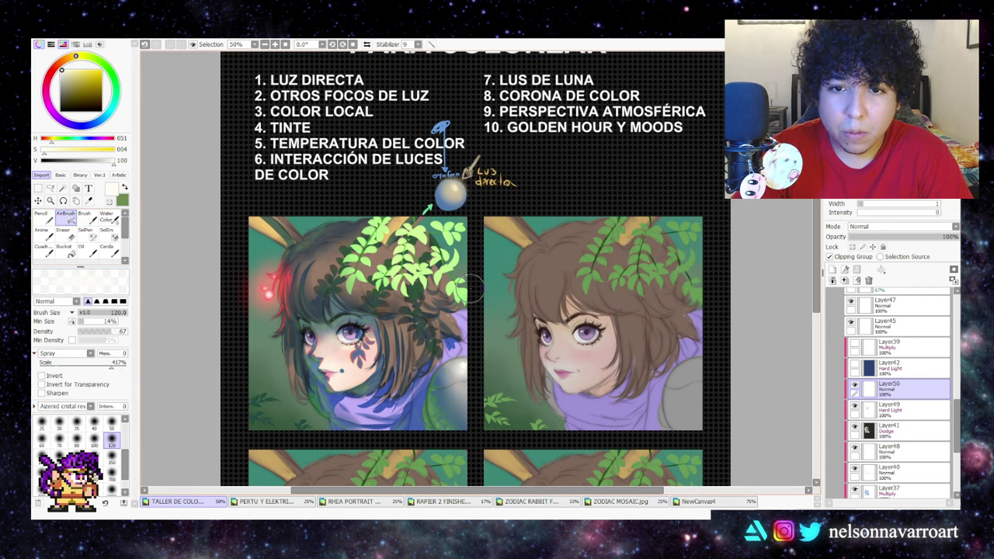
key(n)
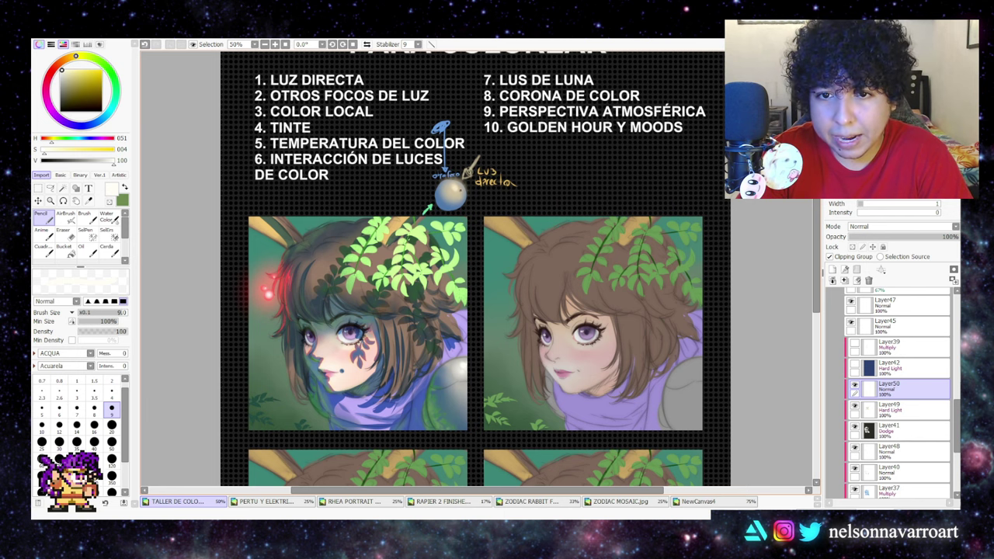
click(112, 426)
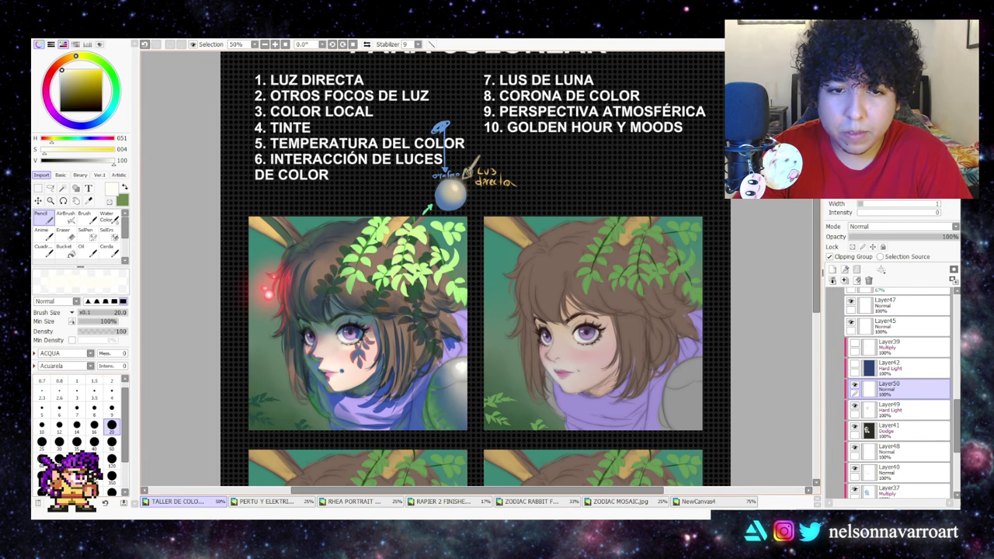
- Paint muted blue reflections (H 215, S 037, V 087) on the shoulder armor with Brush at size 100, undoing the last pencil stroke
key(b)
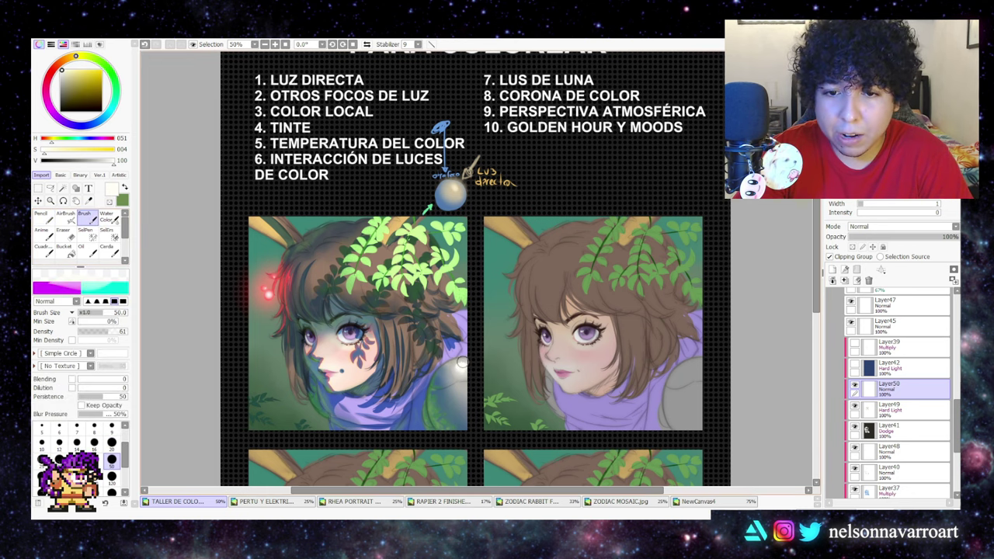
click(94, 479)
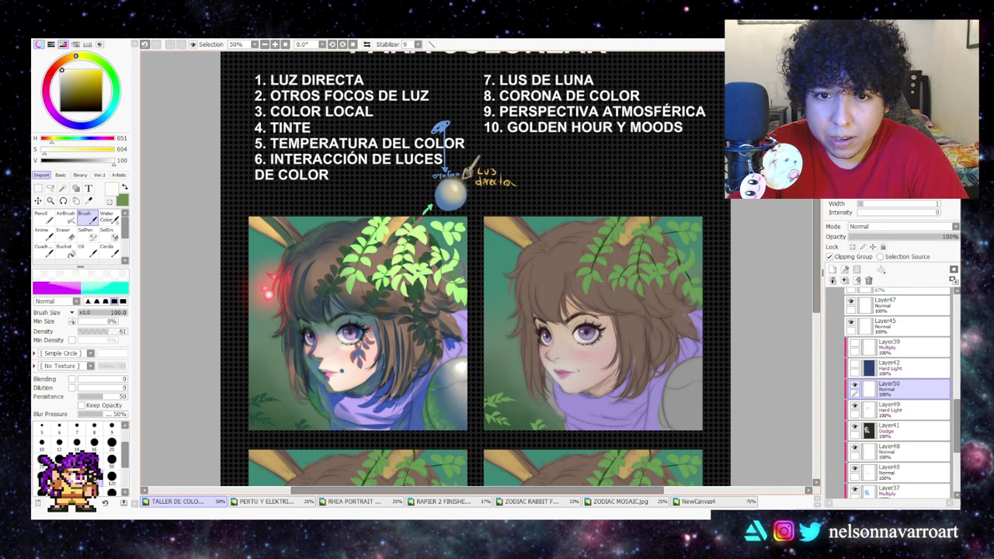
key(x)
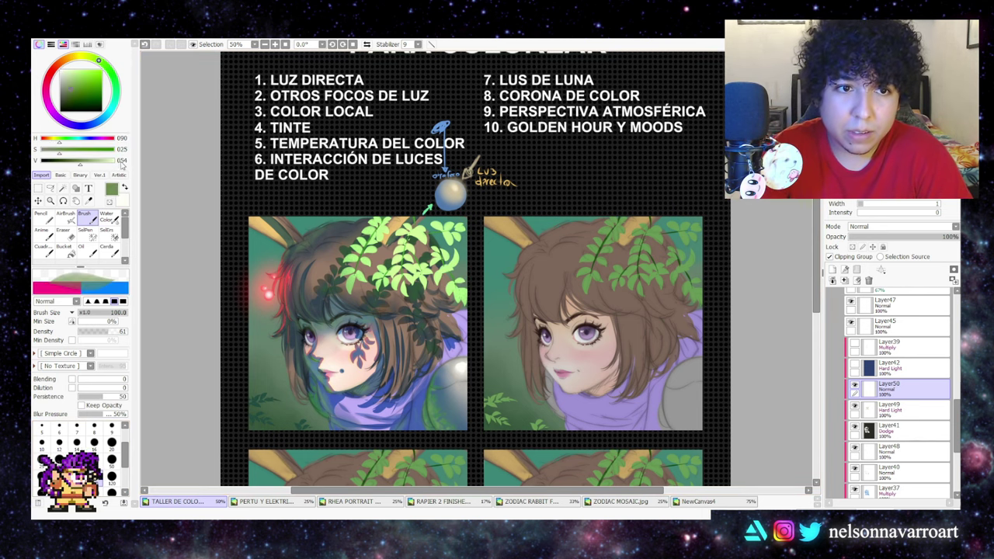
click(106, 117)
drag(79, 77, 83, 80)
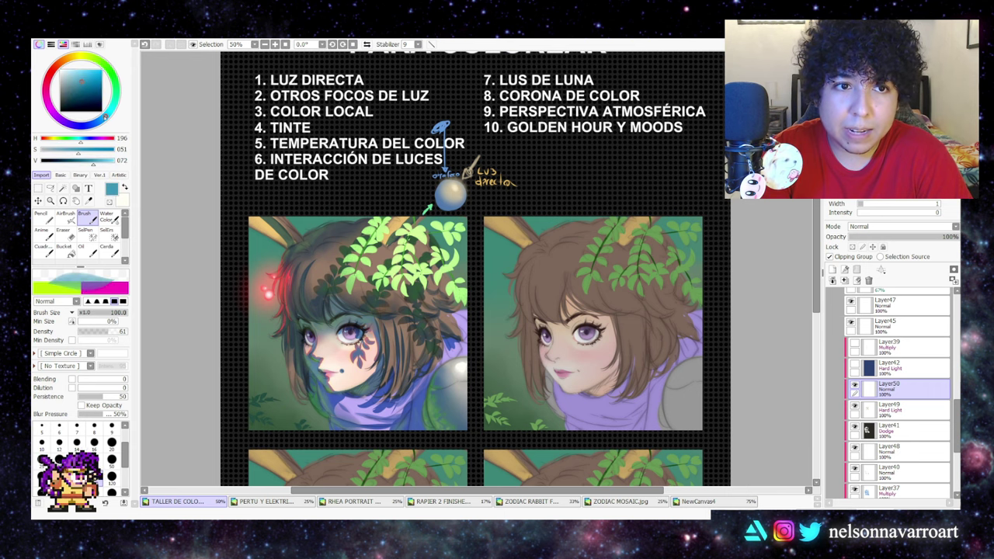
click(101, 119)
click(84, 72)
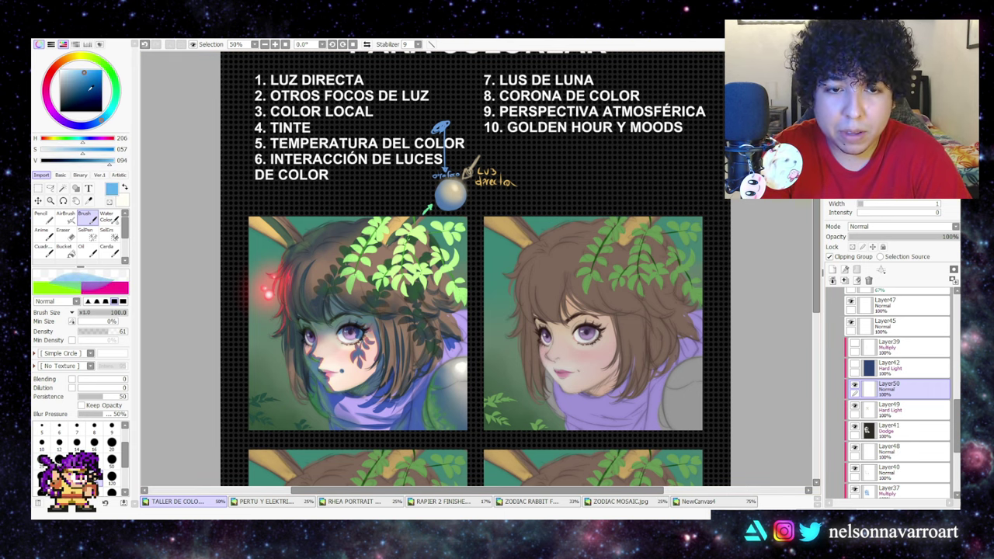
click(78, 72)
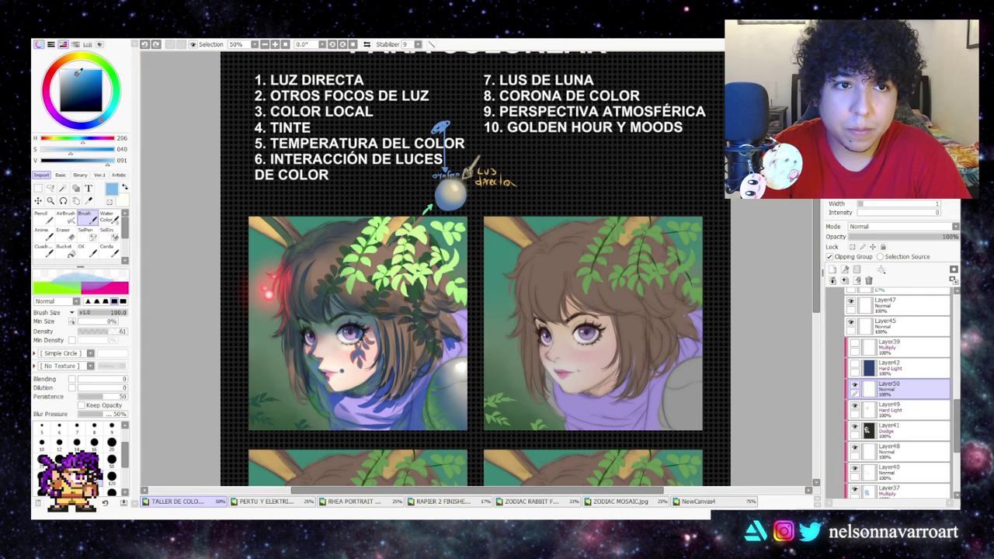
click(100, 122)
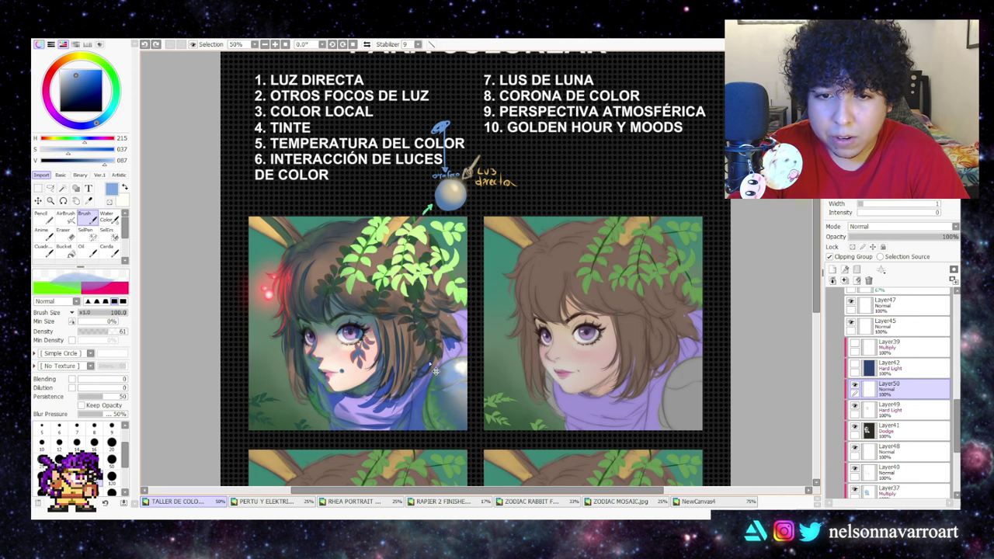
key(n)
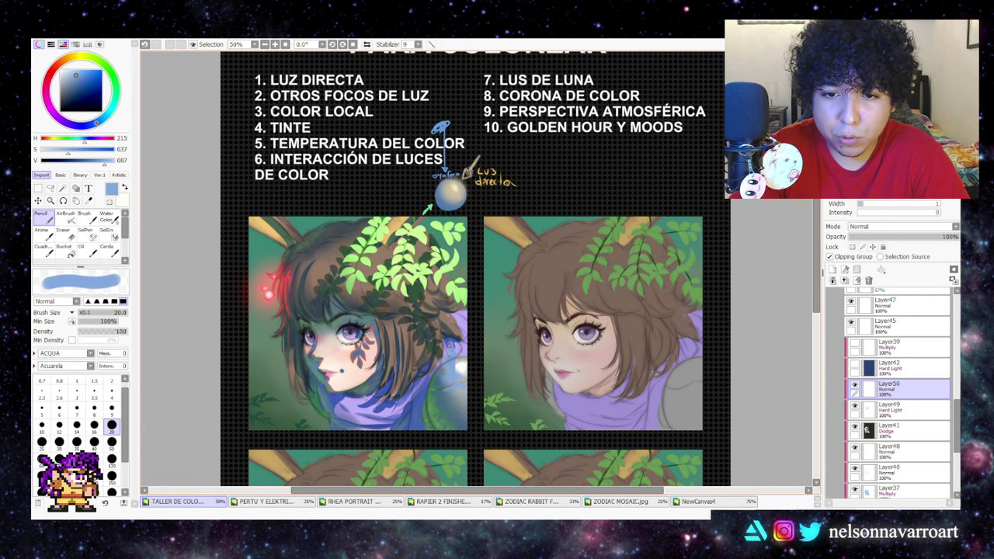
key(ctrl+z)
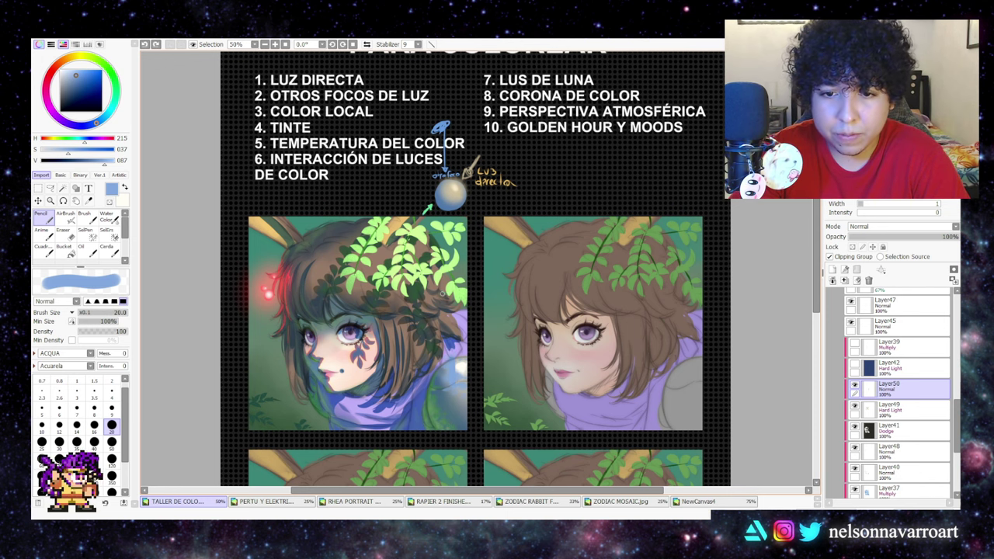
- Paint translucent near-white reflections across the shoulder armor with Brush at density 37
key(b)
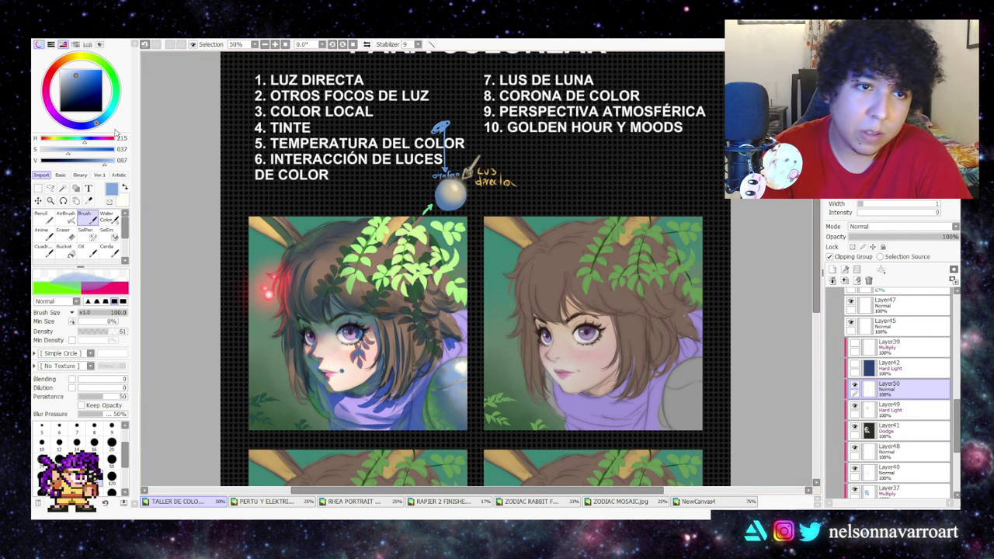
alt+click(465, 392)
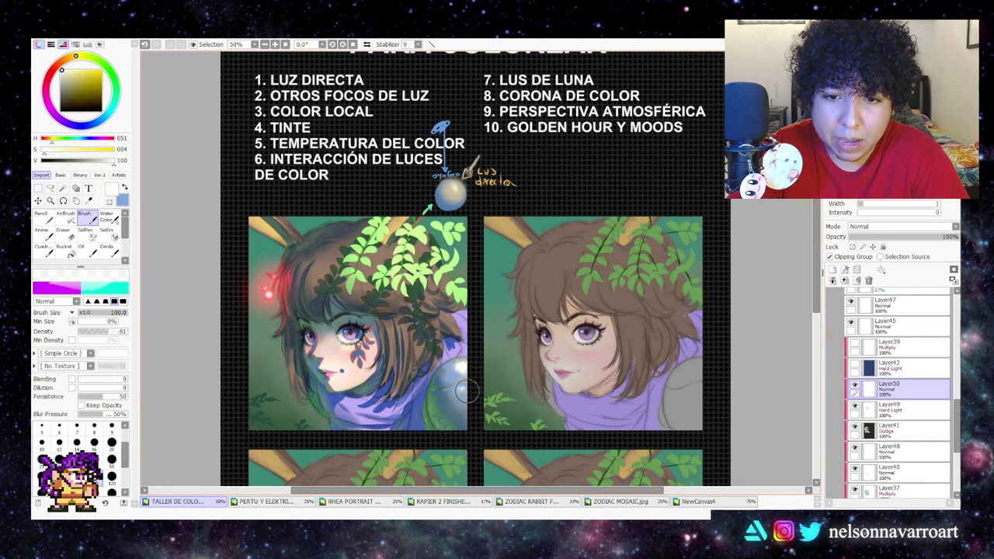
click(97, 331)
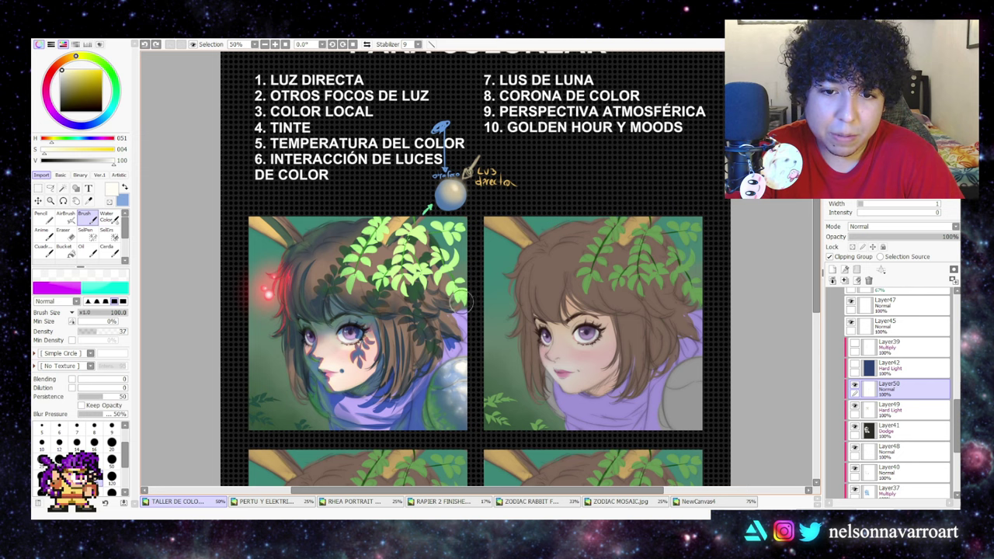
- Paint green reflections on the shoulder armor in hue 143, working from a muted green down to a dark green
click(116, 87)
click(69, 89)
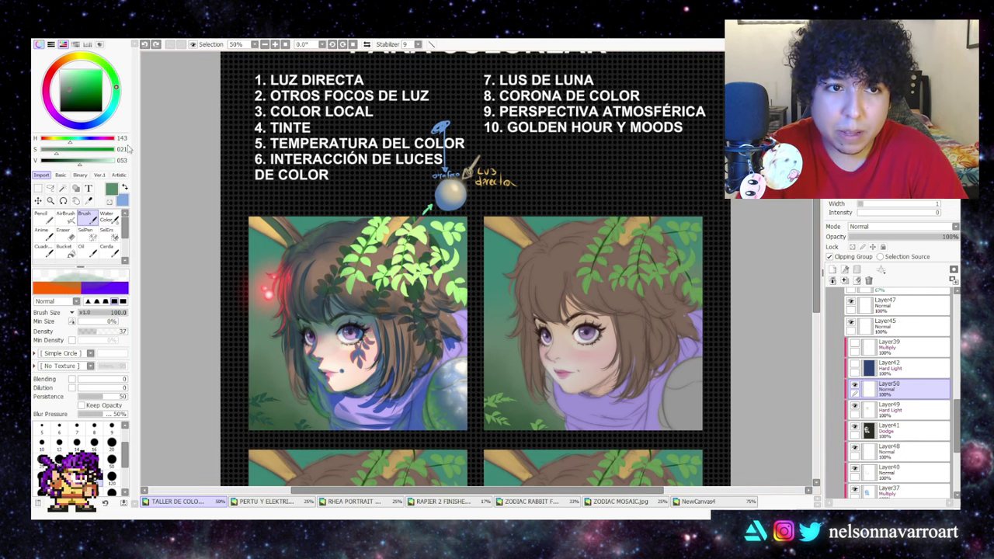
click(85, 94)
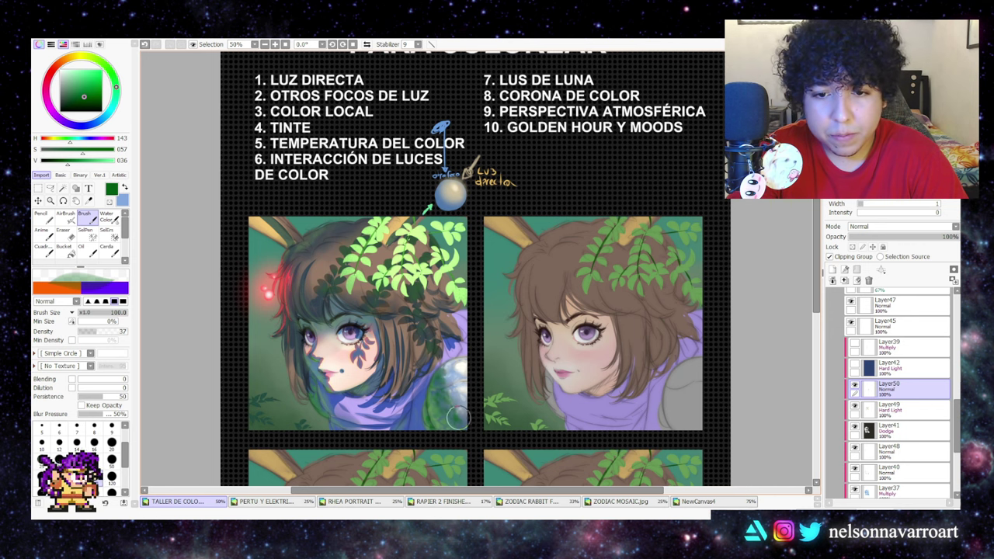
alt+click(417, 397)
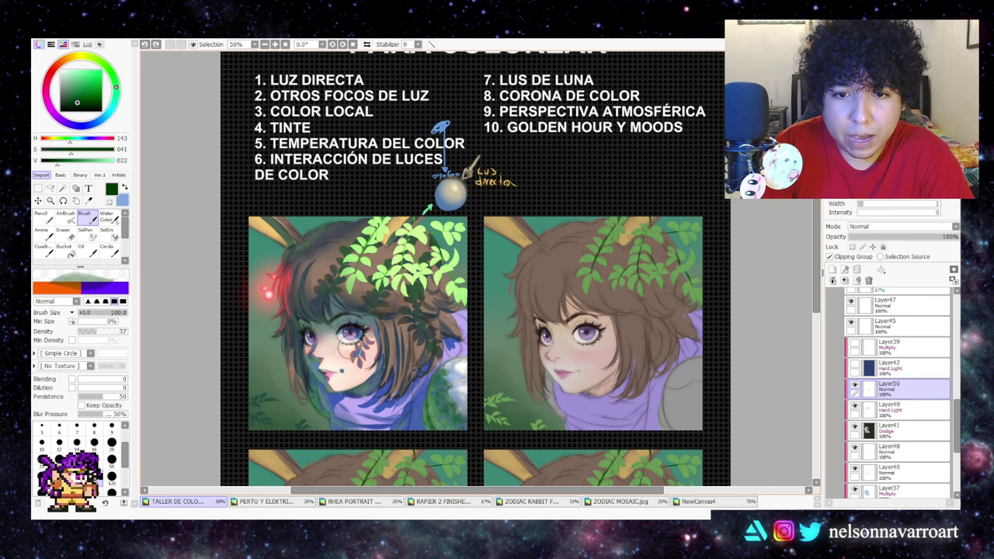
- Sample the hair's brown and paint brown reflections on the shoulder armor with Brush, using H 024, S 048, V 053 at size 50
key(alt)
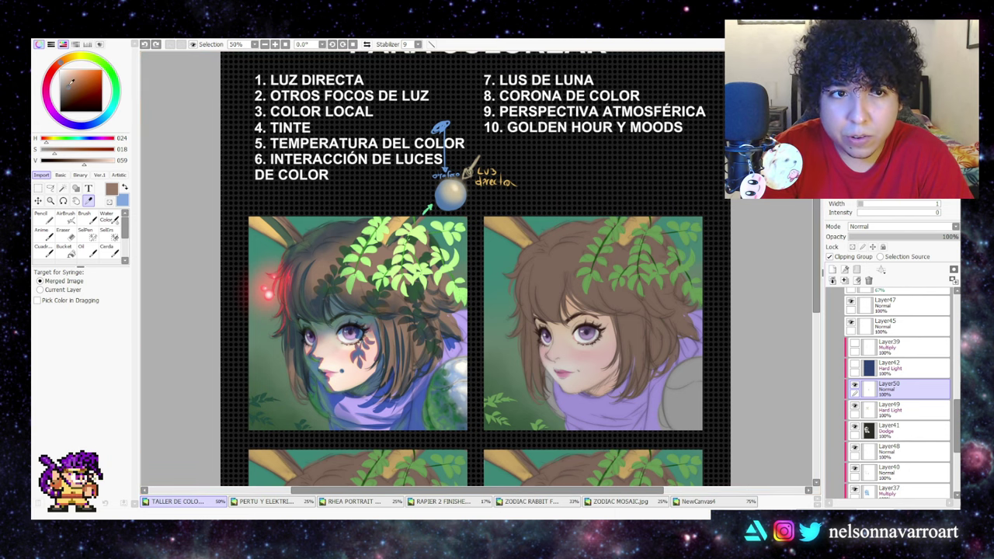
drag(68, 85, 72, 77)
click(84, 216)
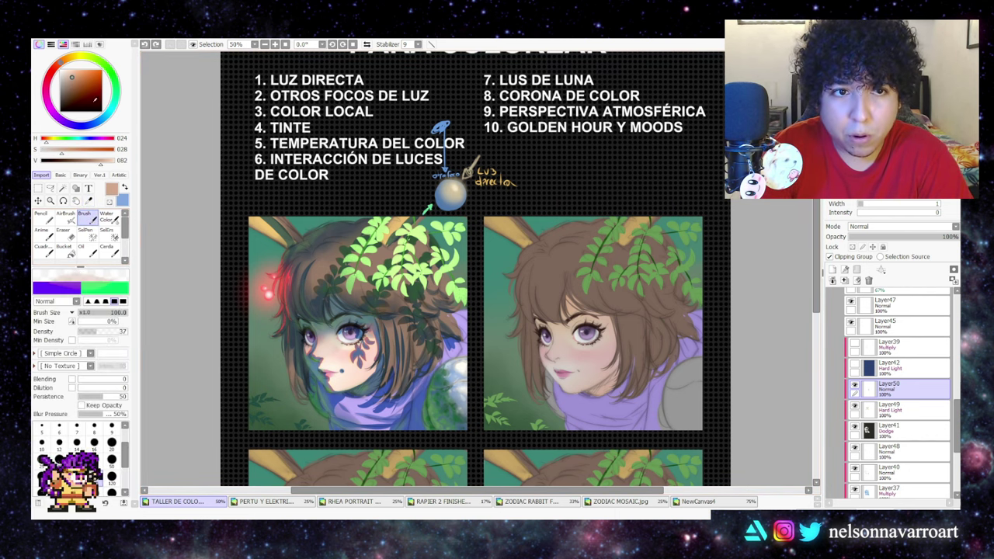
click(78, 80)
click(112, 458)
click(80, 90)
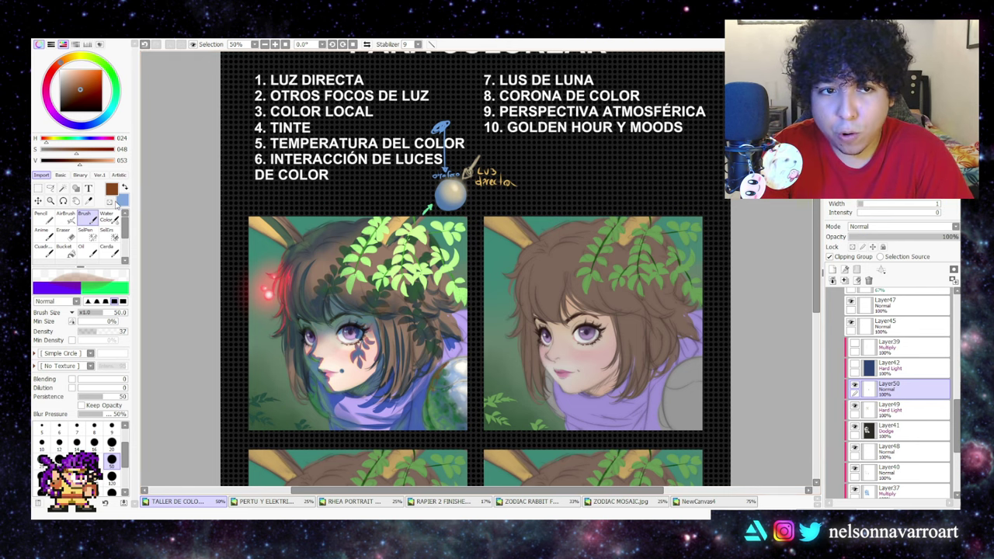
- Sample the hair glow's red and add red reflections (H 002, S 090, V 100) to the shoulder armor with AirBrush at density 23
alt+click(270, 287)
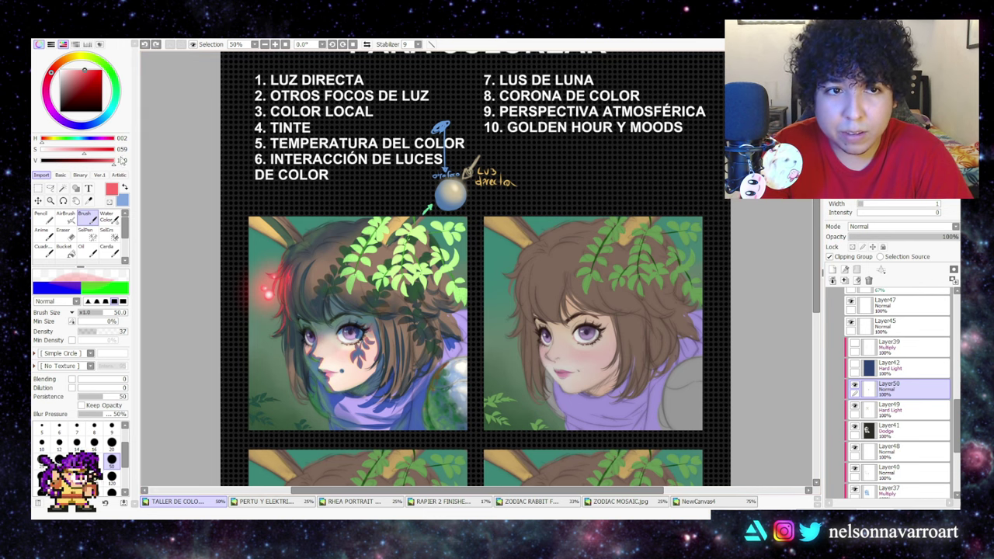
drag(84, 149, 70, 149)
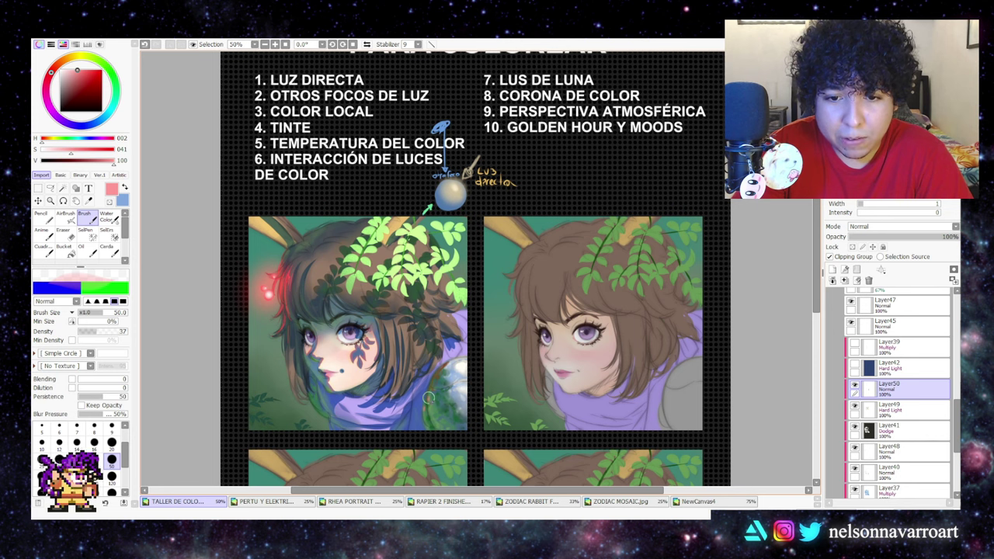
key(ctrl+z)
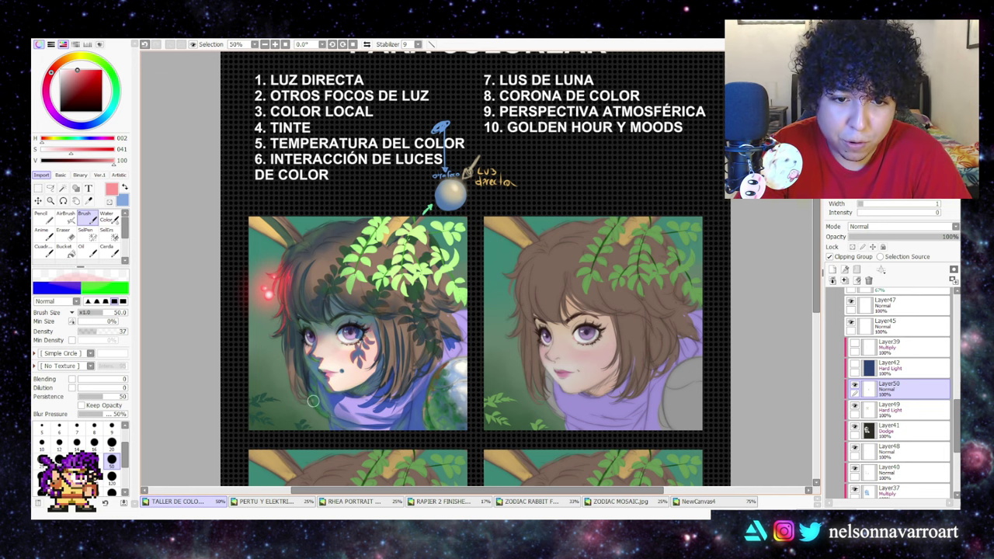
click(98, 70)
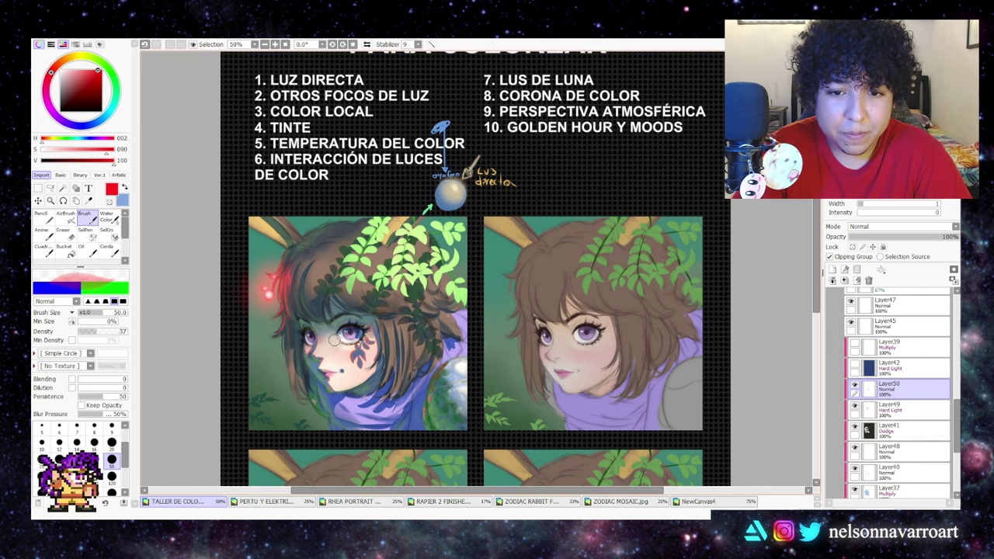
click(66, 217)
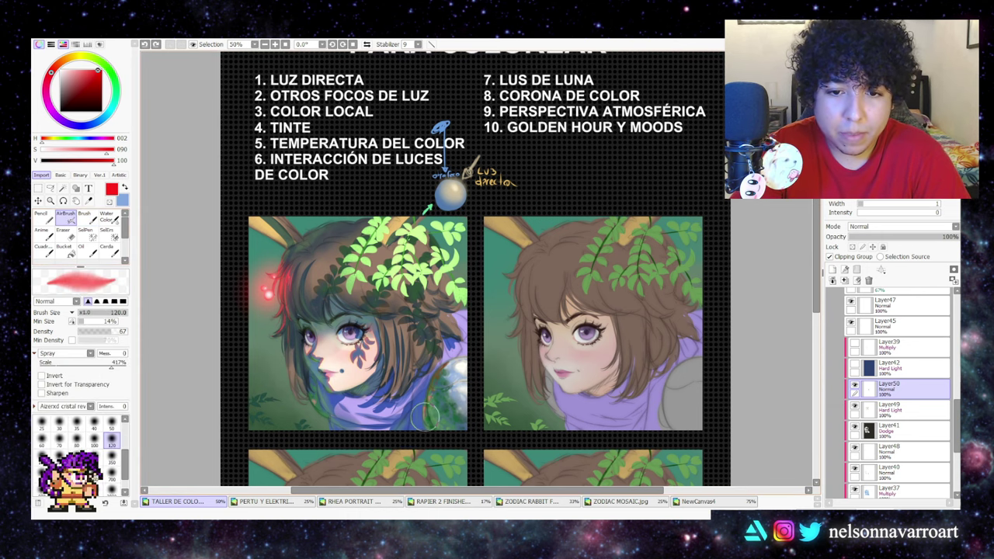
click(91, 332)
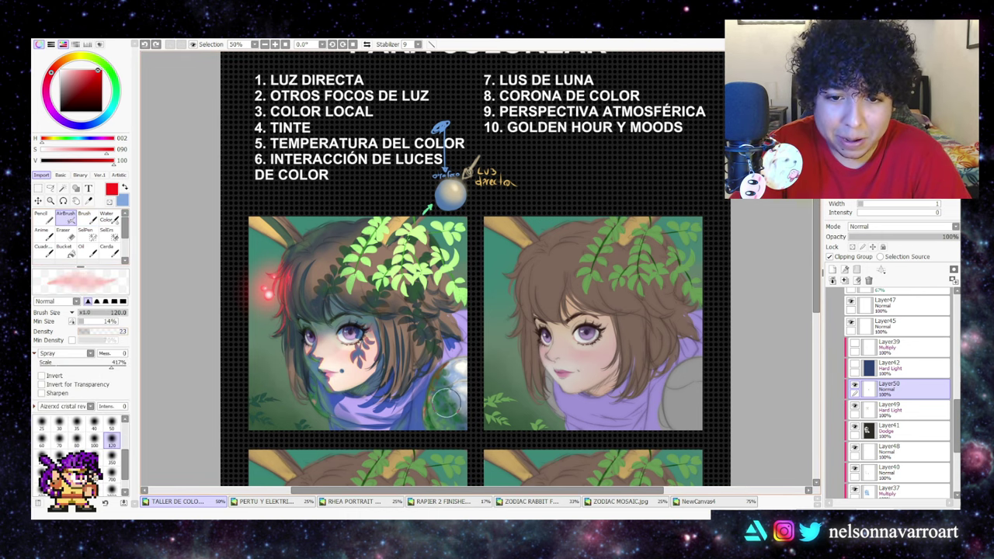
drag(431, 403, 430, 402)
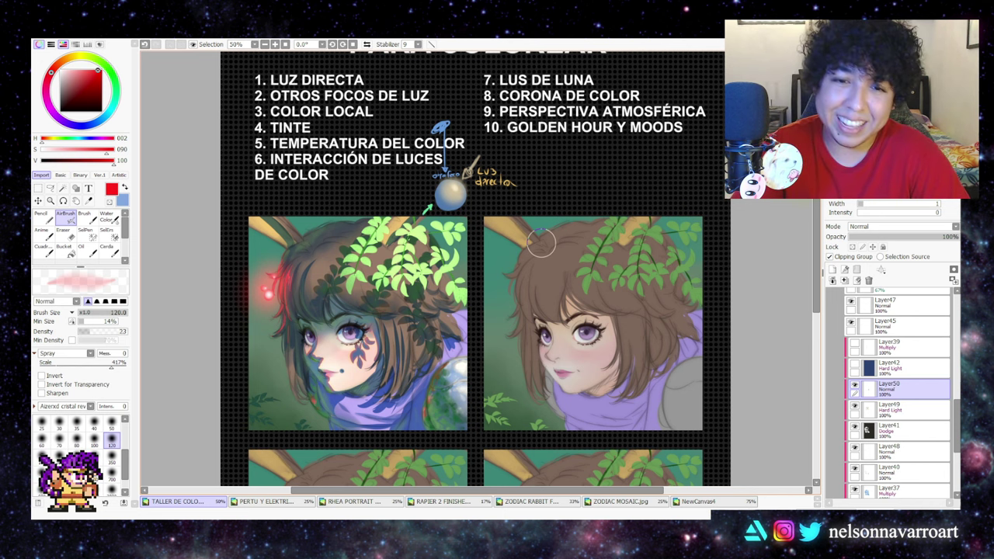
- Examine the armor reflections in the ZODIAC RABBIT illustration at 50% zoom, undoing any marks made while pointing them out
click(548, 502)
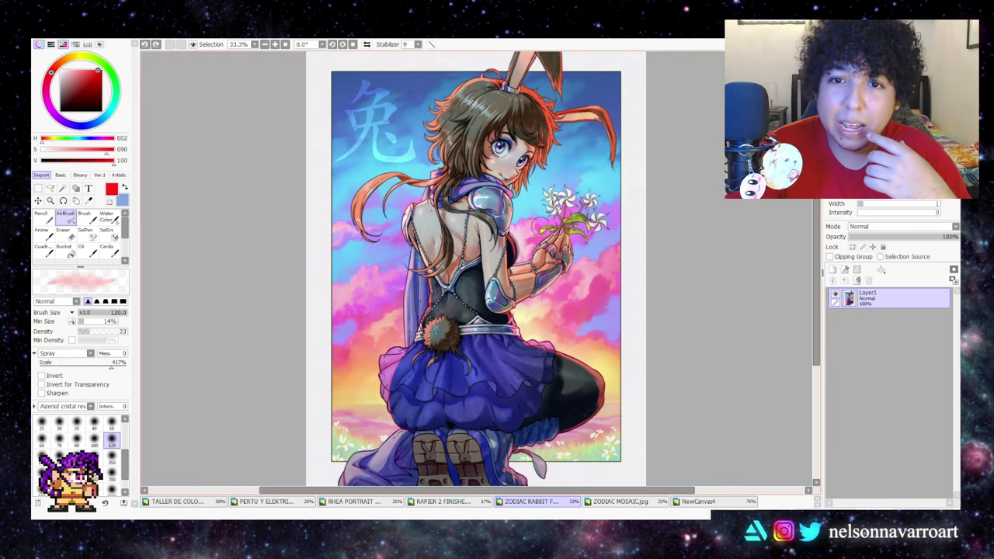
click(275, 45)
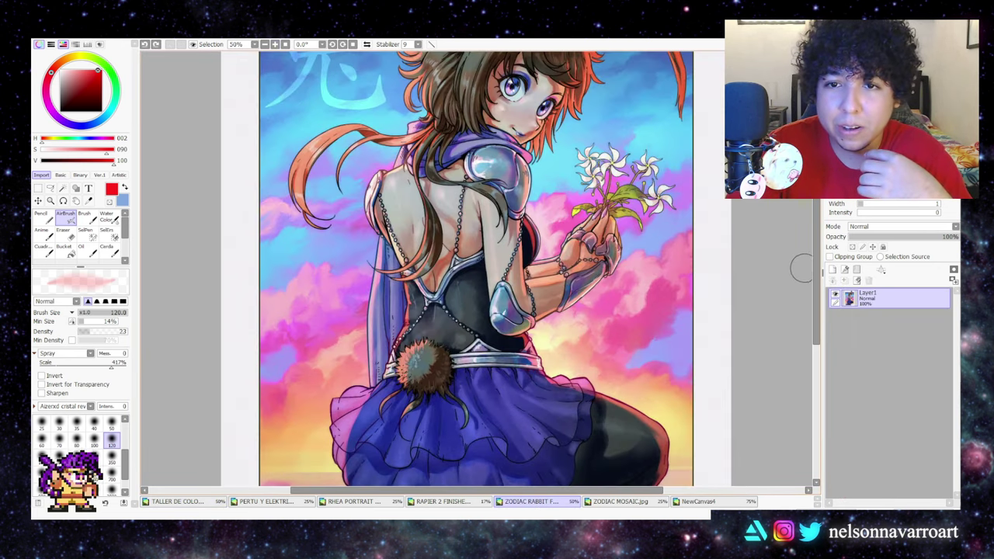
drag(816, 271, 816, 240)
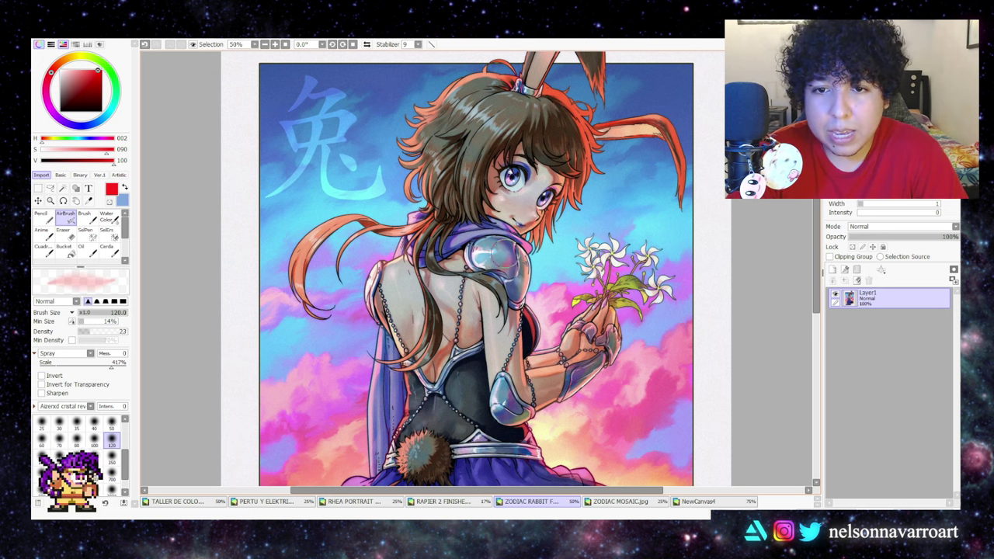
key(ctrl+z)
drag(494, 254, 488, 249)
key(ctrl+z)
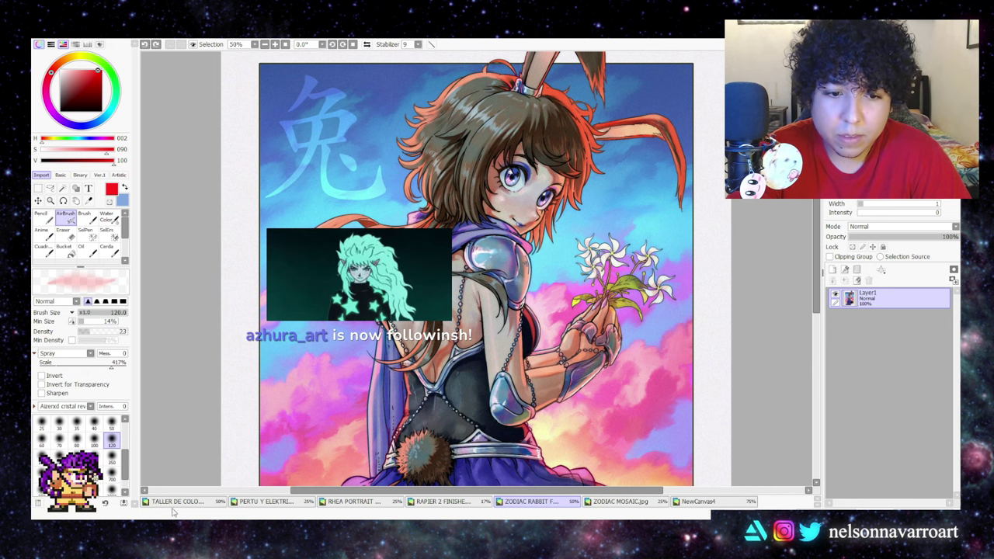
- Return to the TALLER DE COLO... sheet and compare the left portrait with Layer50 hidden and shown
click(196, 503)
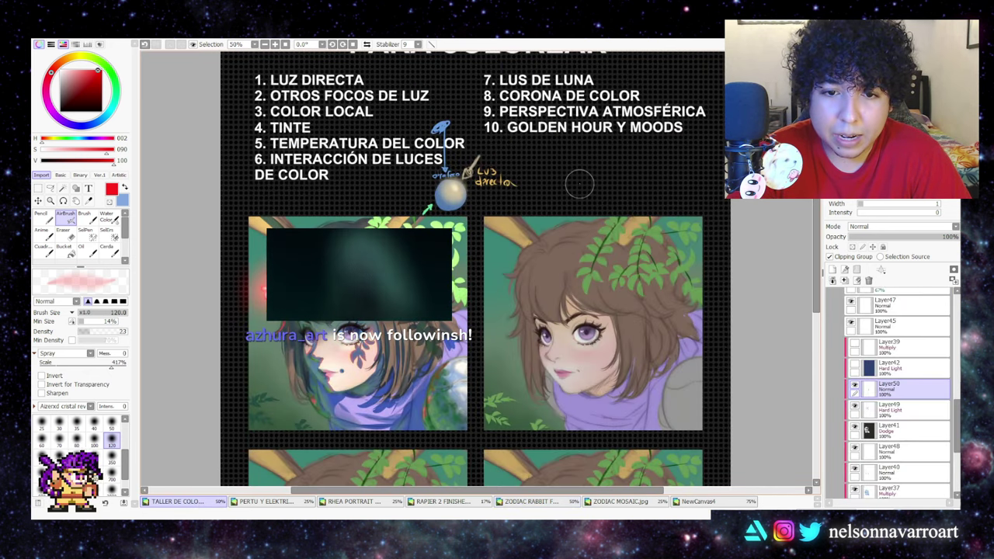
scroll(777, 279, down, 2)
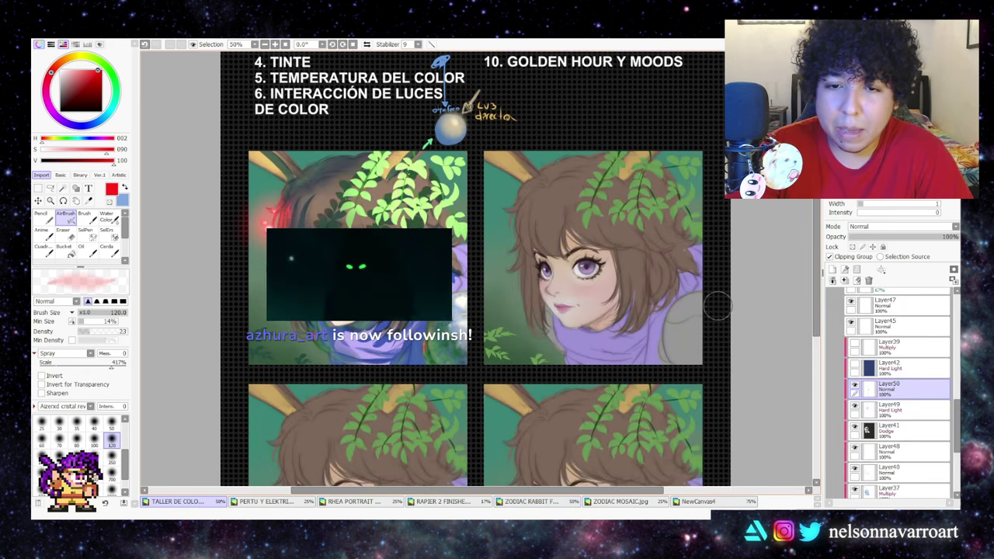
click(854, 387)
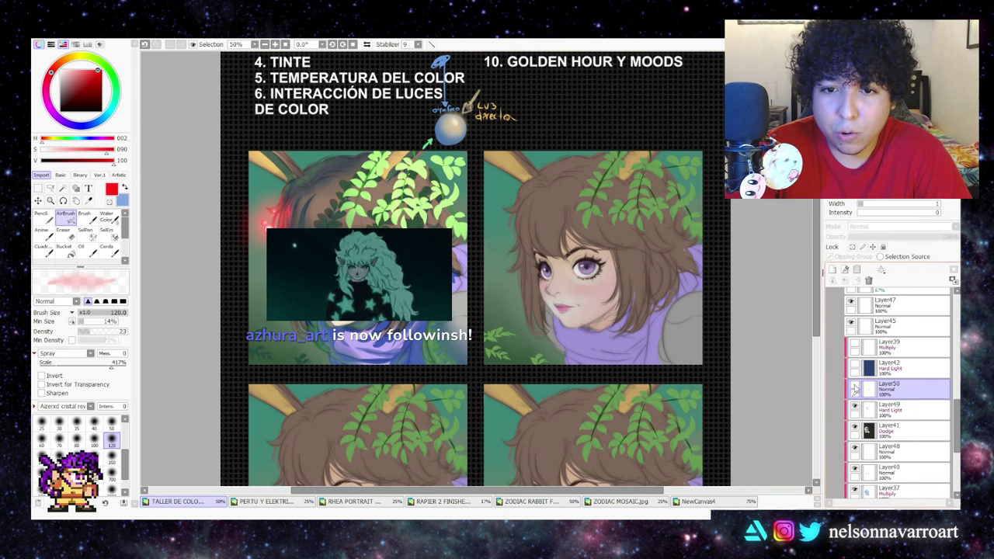
click(855, 386)
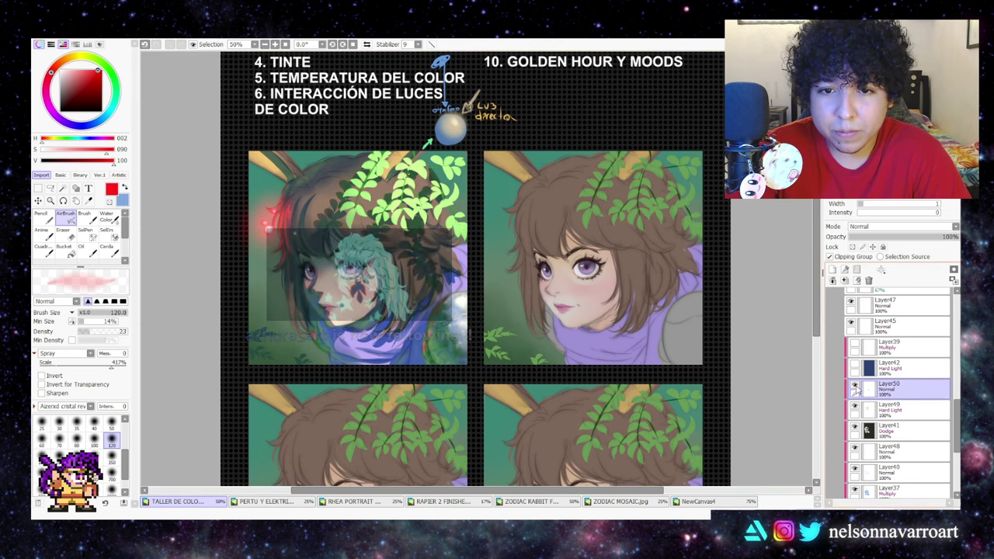
click(285, 45)
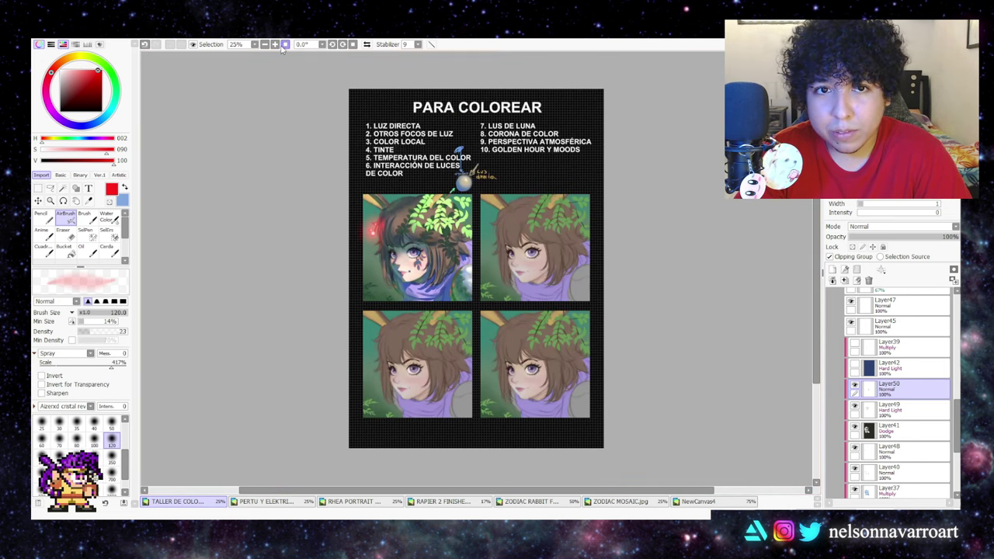
click(275, 45)
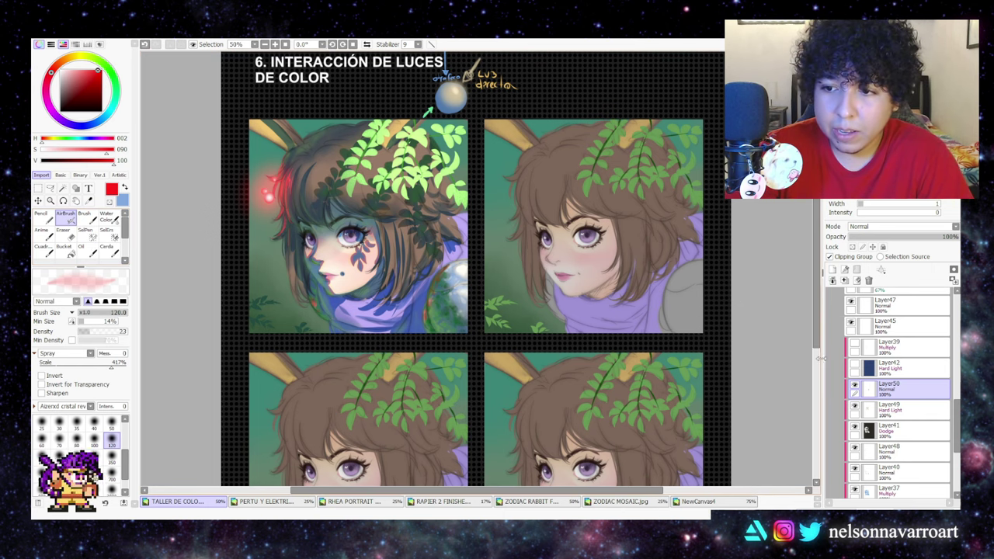
- Compare the left portrait with the Layer49 and Layer50 lighting hidden and shown in turn, leaving both layers visible
click(854, 386)
click(854, 408)
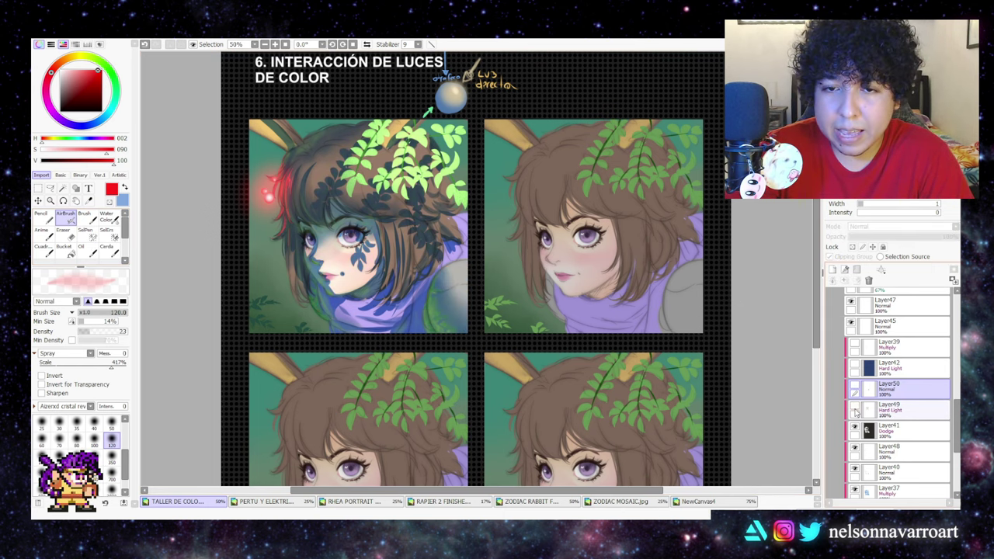
scroll(804, 259, up, 4)
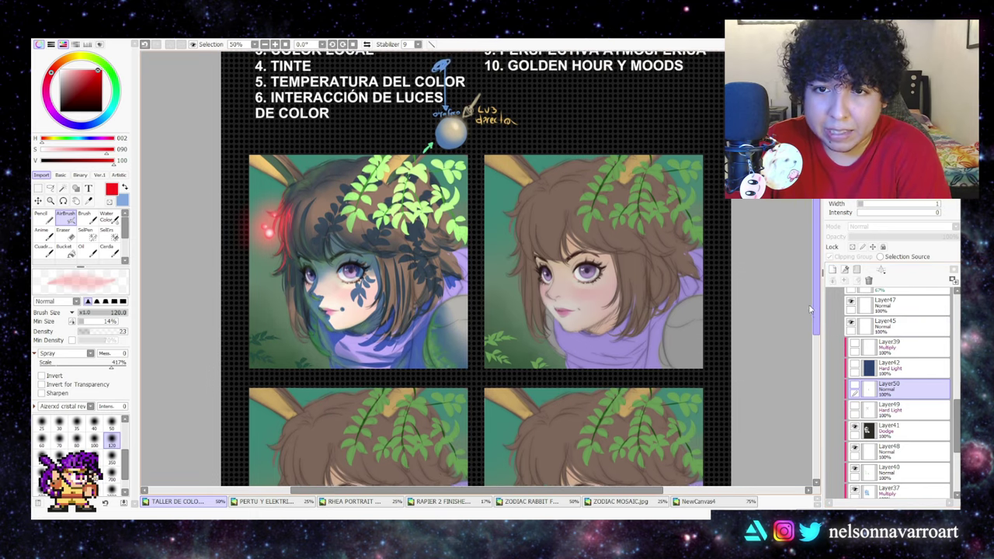
scroll(803, 260, down, 1)
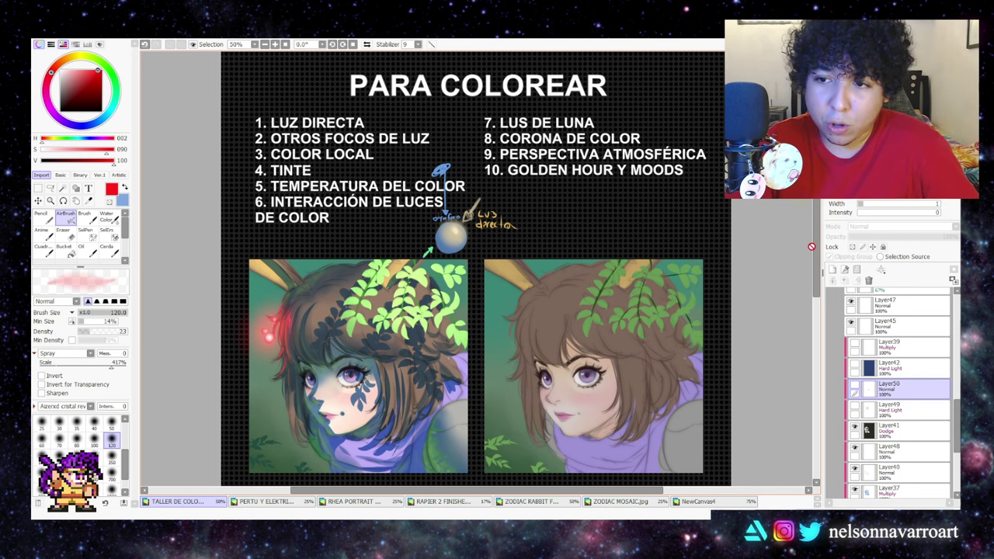
scroll(815, 247, down, 2)
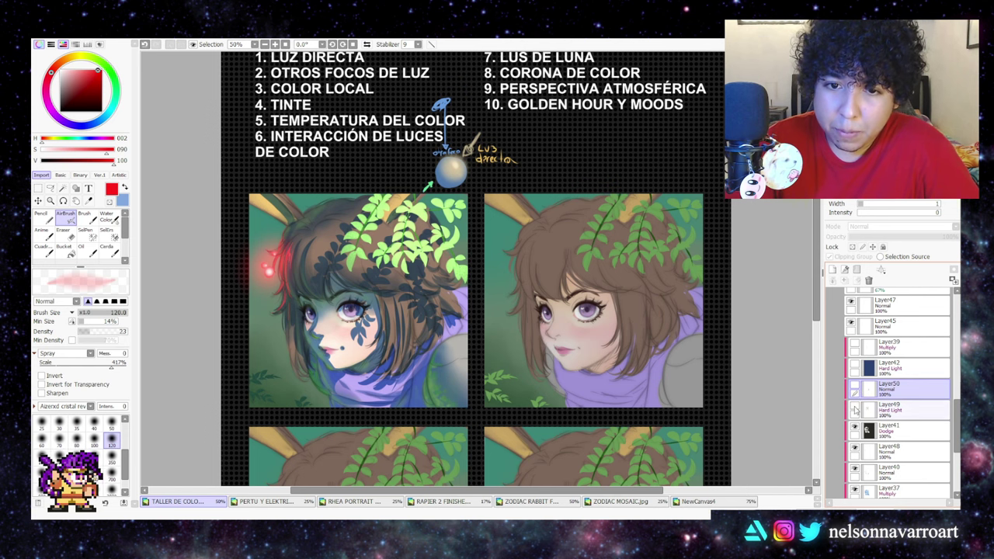
click(854, 388)
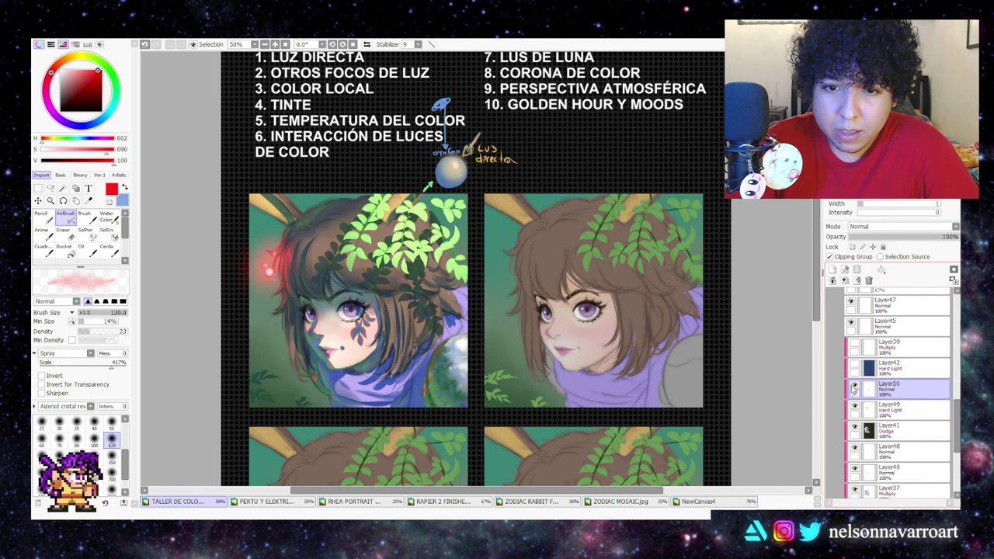
click(855, 388)
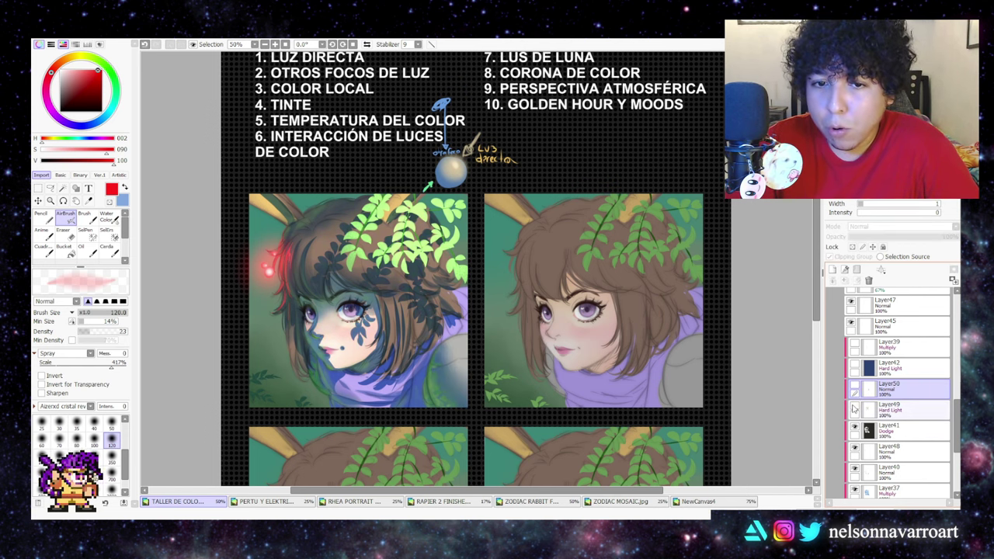
click(855, 408)
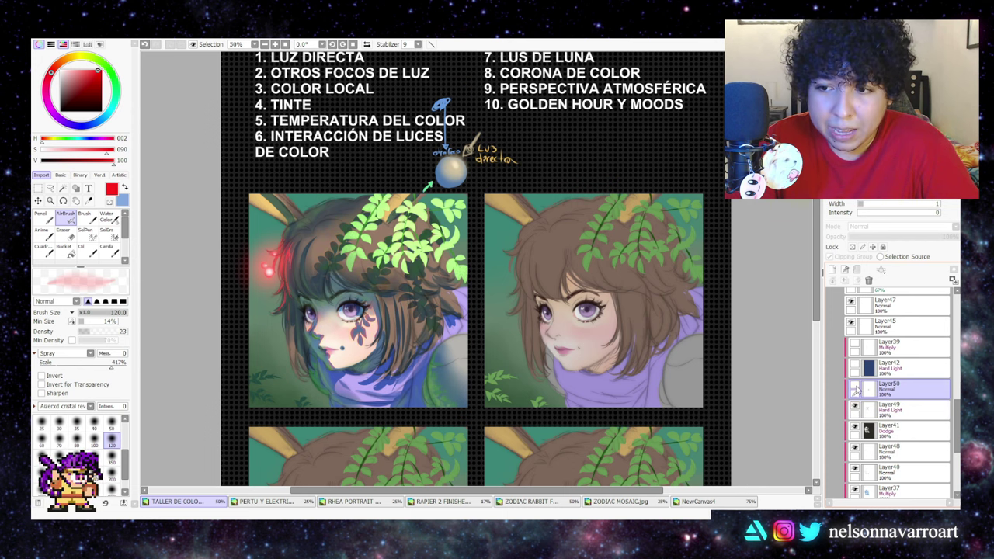
click(854, 387)
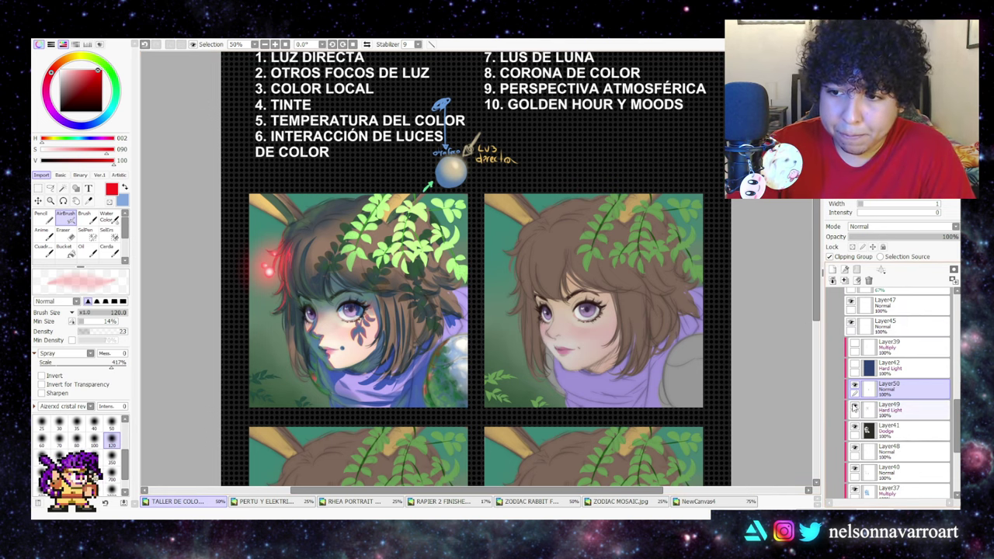
- Choose a pale violet (H 285, S 012, V 100) and set Brush to density 64 and size 20
click(124, 187)
click(89, 200)
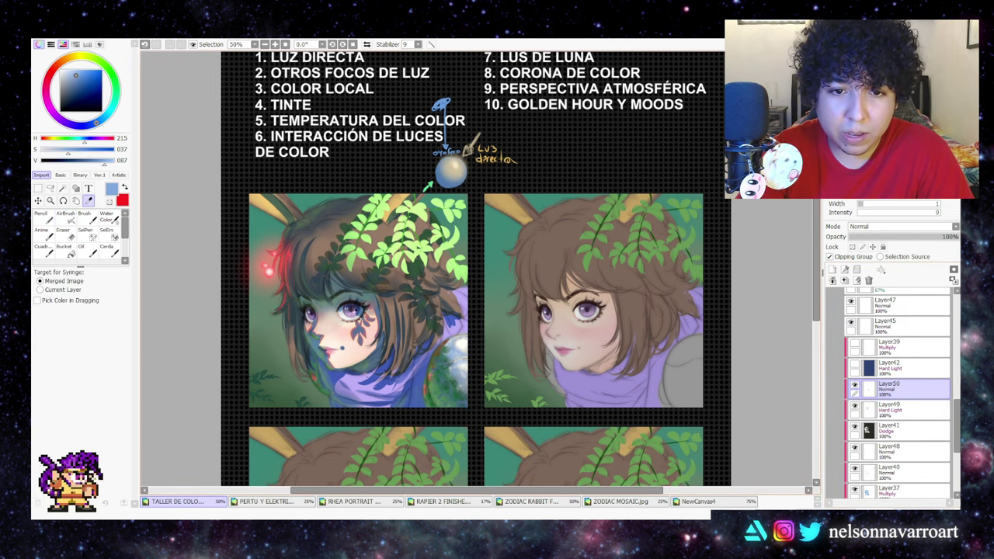
alt+click(361, 302)
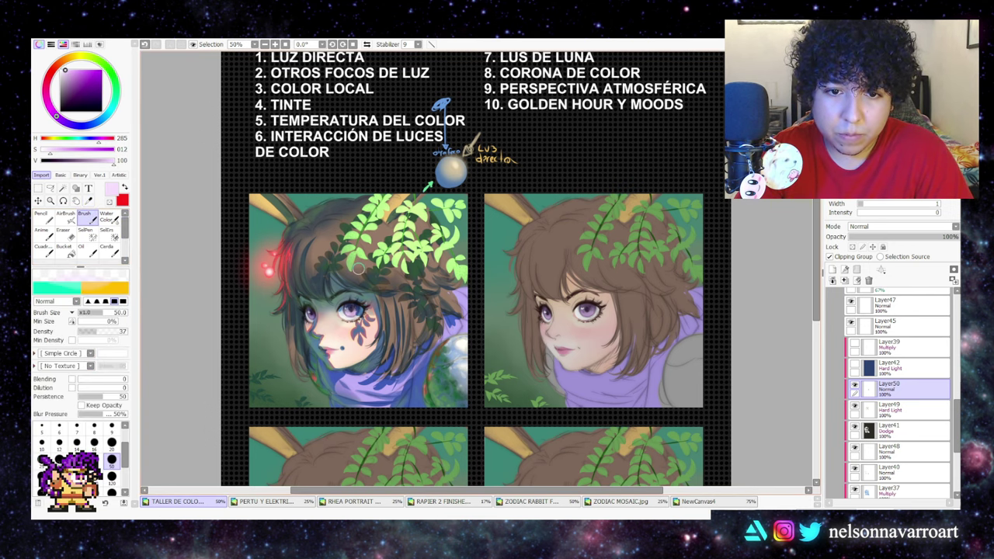
click(110, 332)
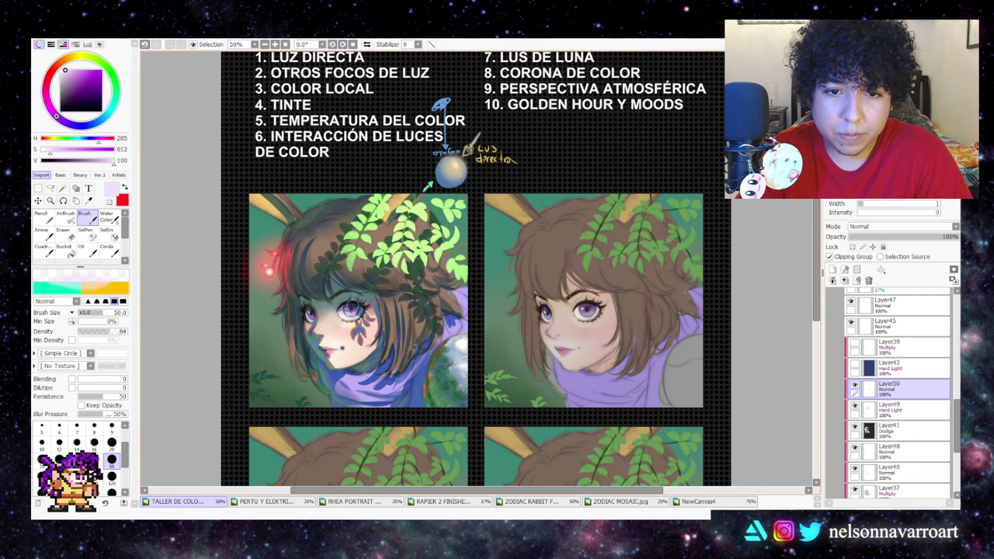
click(112, 441)
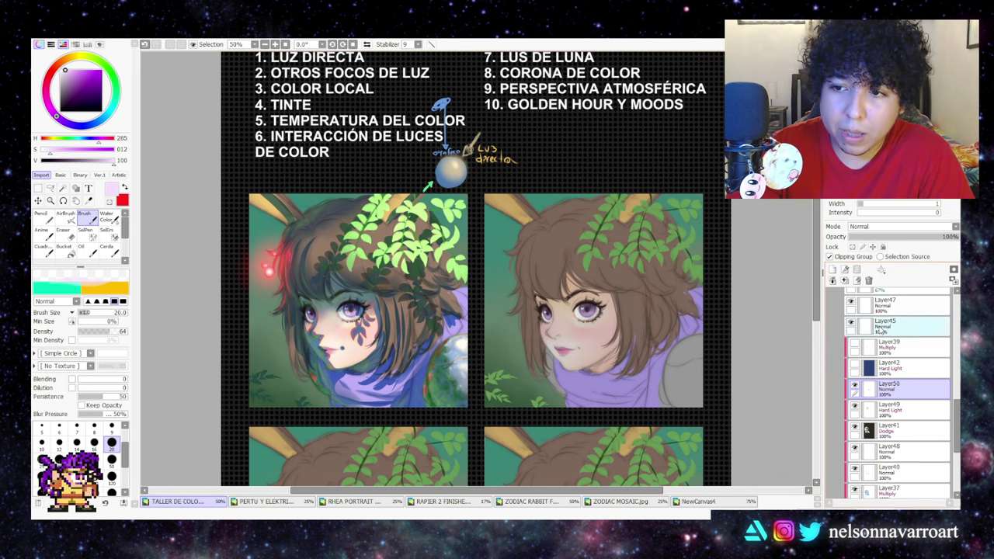
- Add a new layer directly above Layer45 and another directly above Layer35
click(881, 328)
click(833, 270)
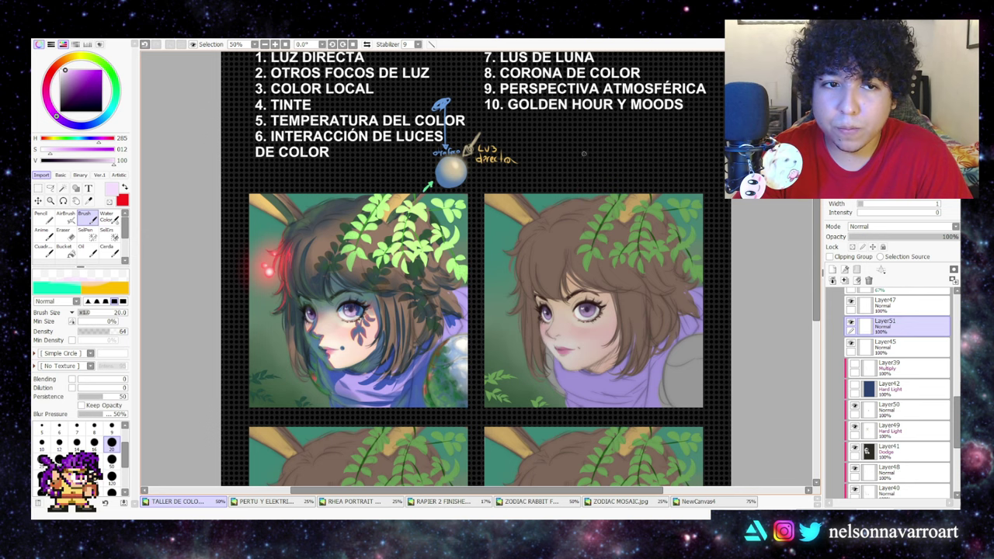
drag(958, 422, 959, 334)
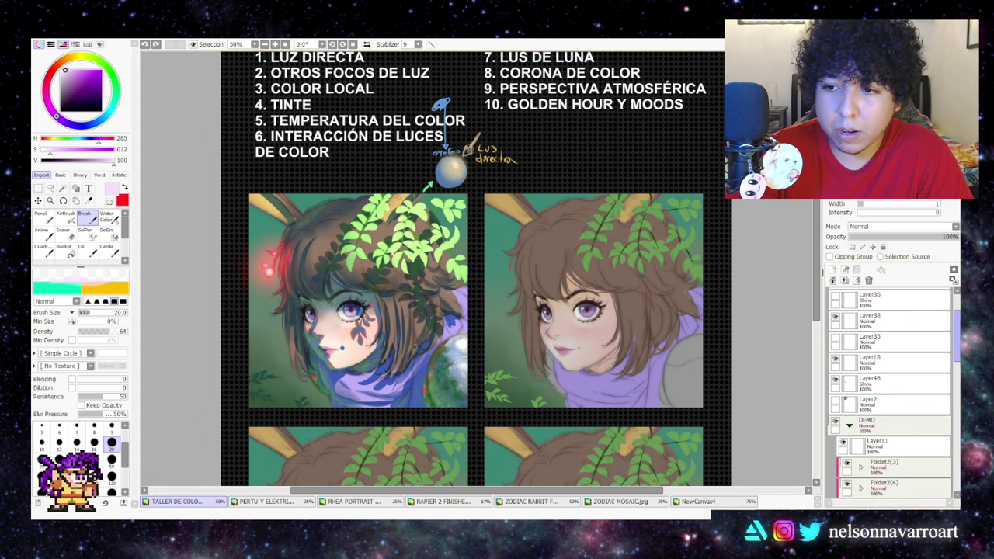
click(885, 339)
click(833, 270)
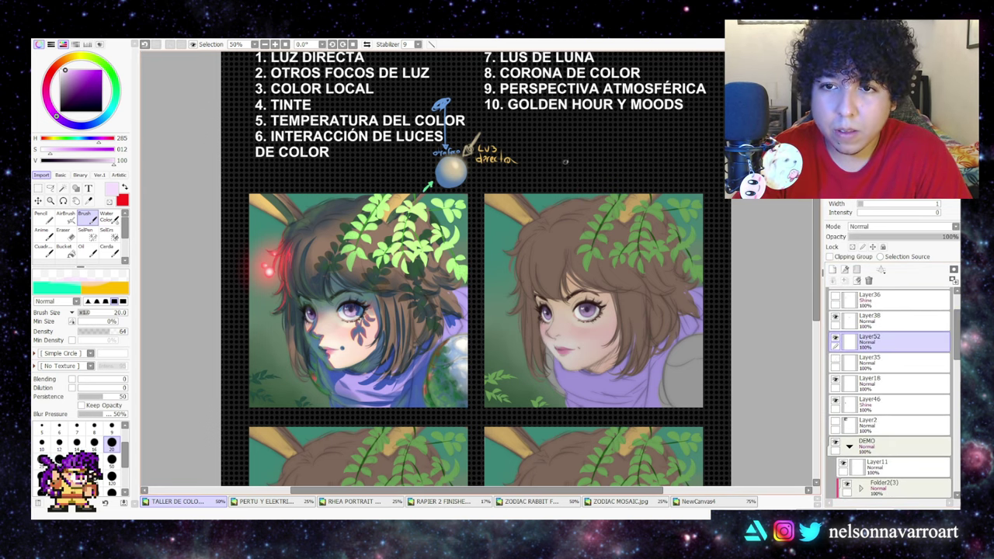
- Sketch a small front-view eye above the right portrait, with a narrow outer oval and a shaded pupil inside it
mouse_move(563, 166)
mouse_down()
mouse_move(578, 137)
mouse_move(575, 167)
mouse_up()
key(ctrl+z)
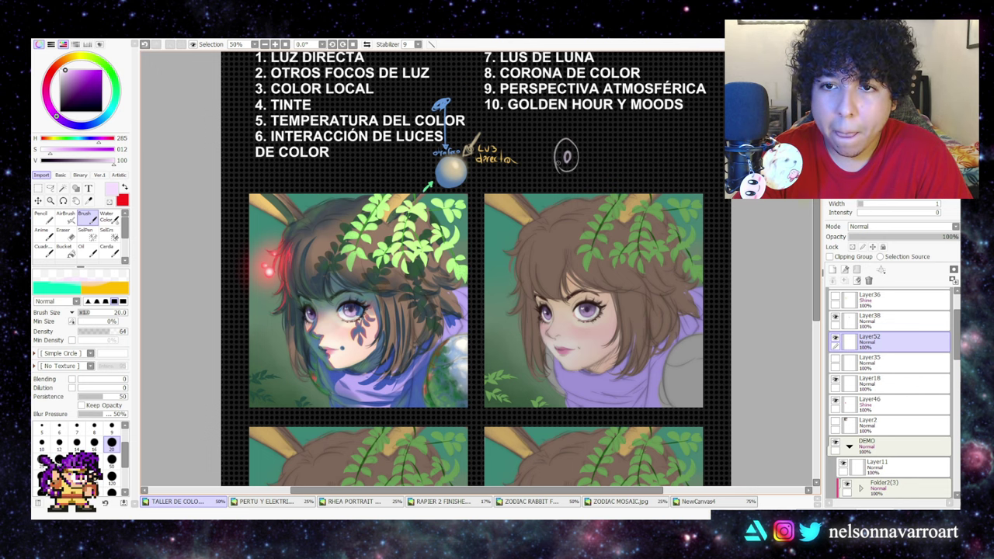
key(ctrl+z)
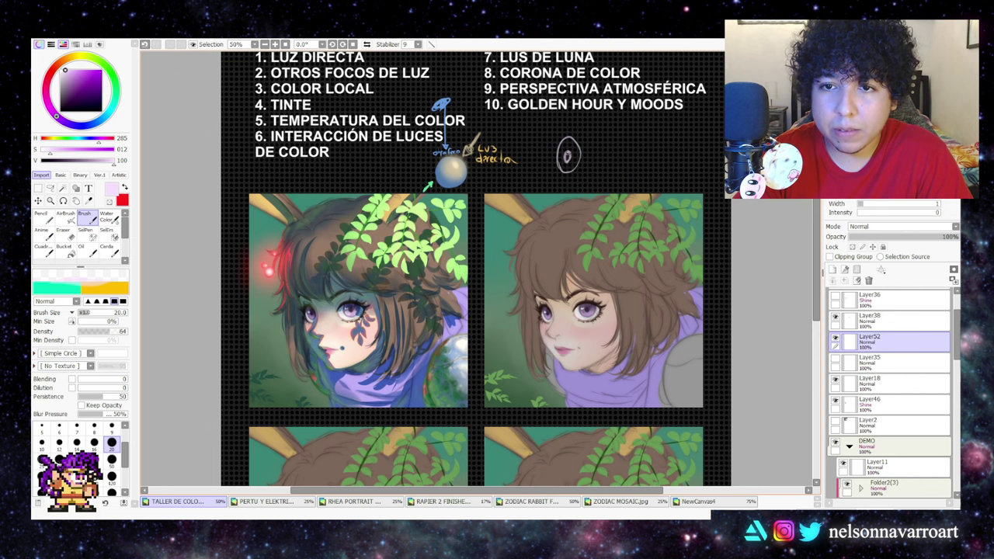
key(ctrl+z)
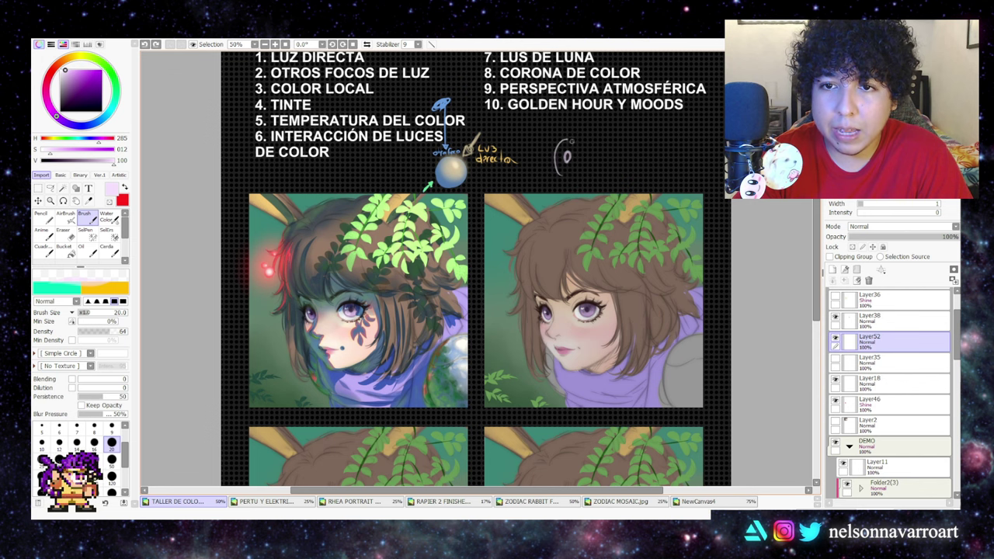
mouse_move(571, 141)
mouse_down()
mouse_move(575, 170)
mouse_move(577, 148)
mouse_up()
key(ctrl+z)
key(ctrl+z)
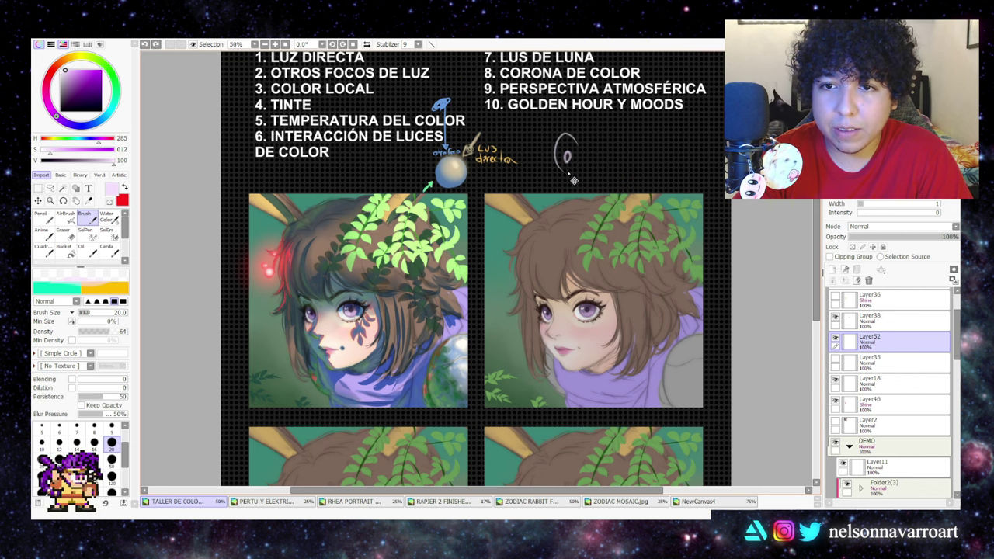
key(ctrl+z)
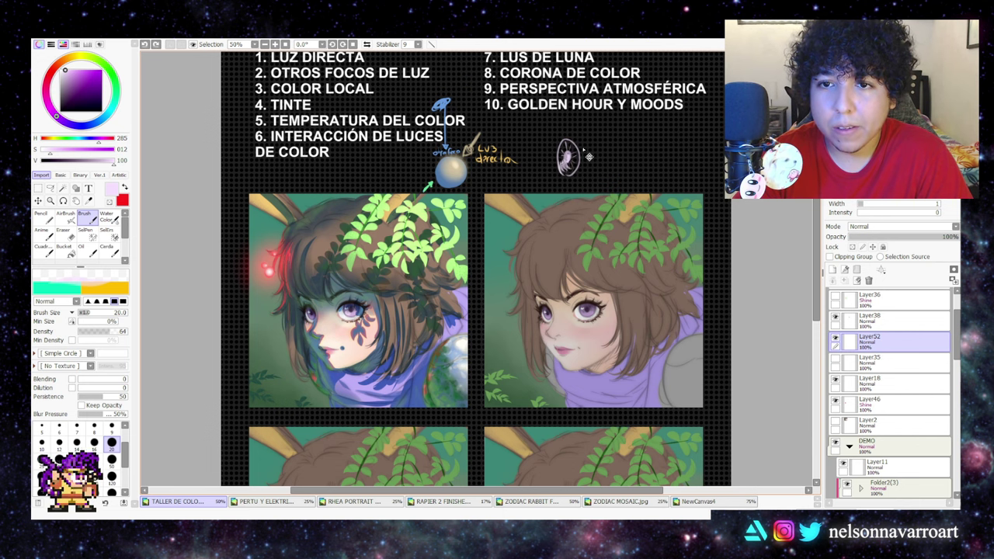
- Sketch a side-view eye beside the front-view one, with a vertical back line and slanted sides, and undo the arrow drawn toward it
drag(601, 176, 600, 135)
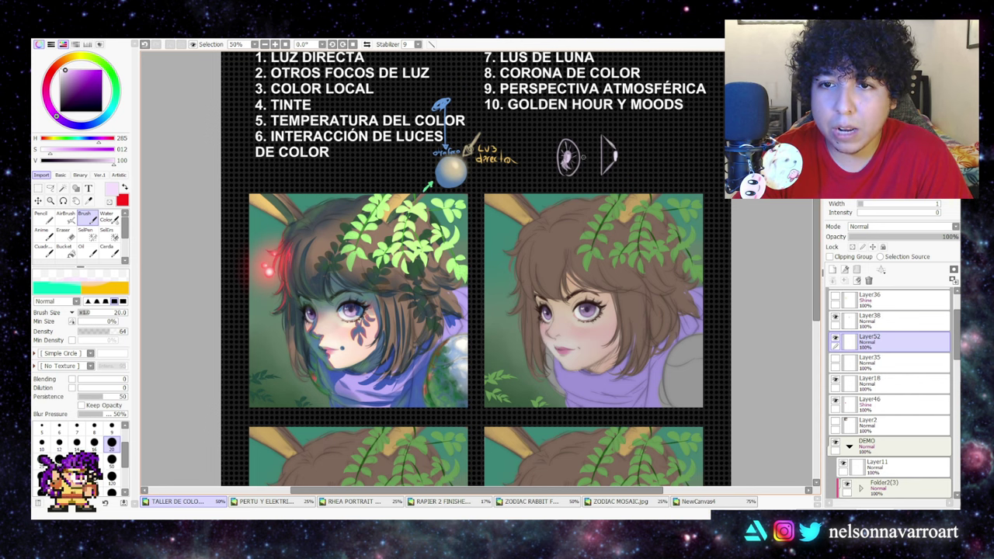
key(ctrl+z)
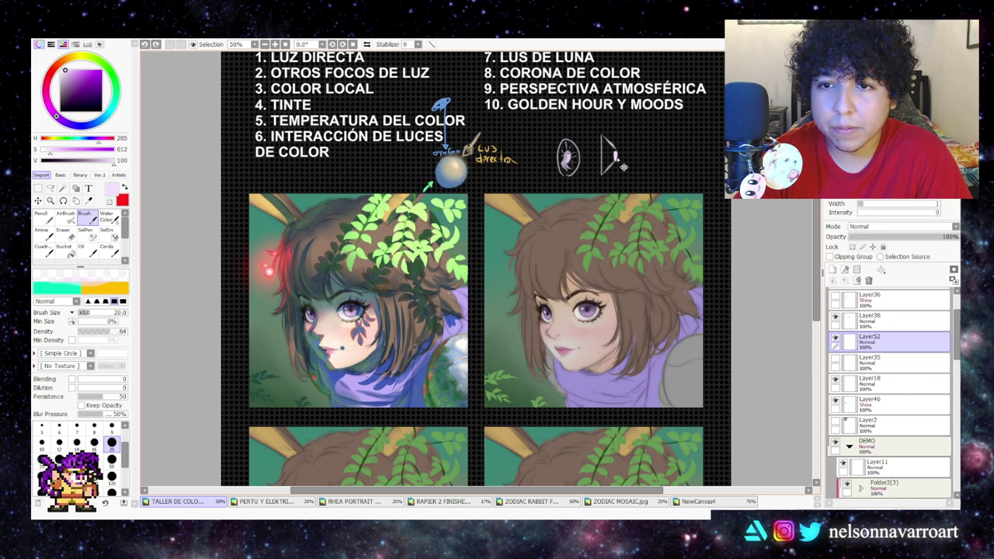
drag(588, 156, 584, 156)
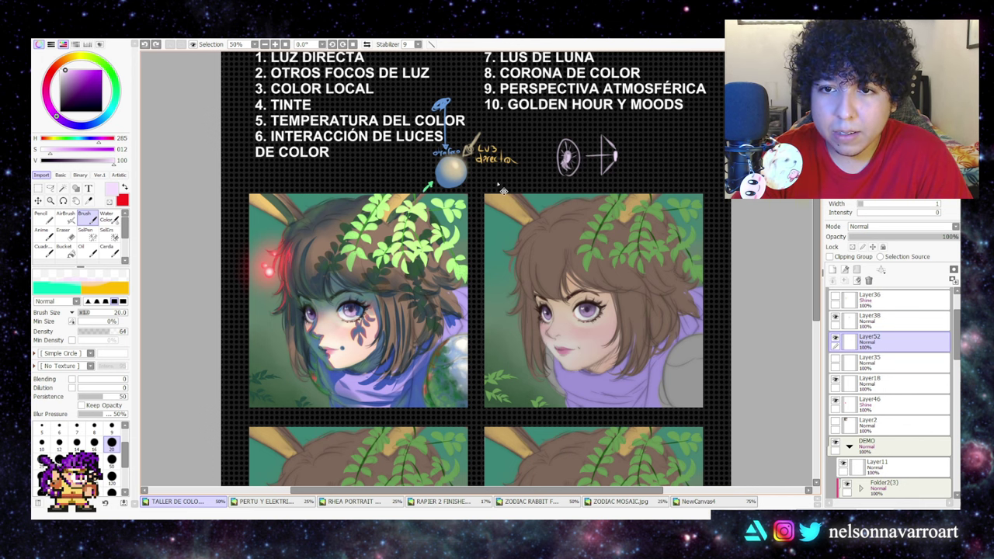
key(ctrl+z)
- Choose a dark violet (H 283, S 064, V 030) and dab it on the near eye of the shaded left portrait with Brush
key(x)
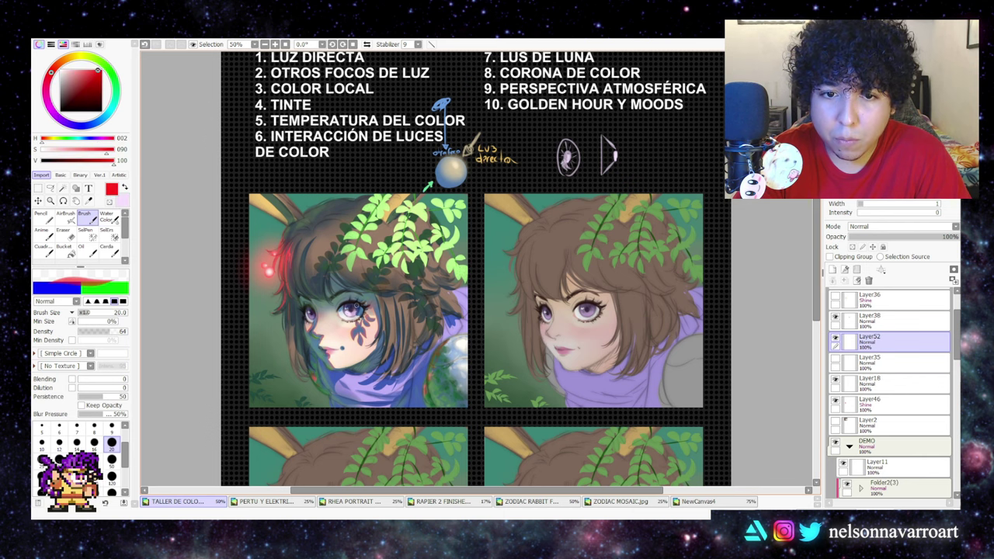
click(87, 99)
drag(106, 111, 58, 116)
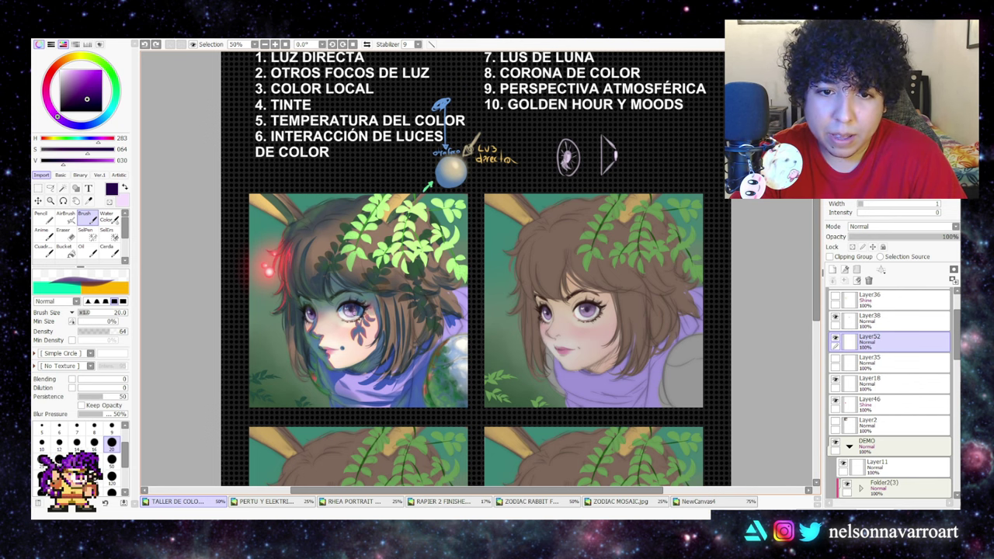
click(355, 313)
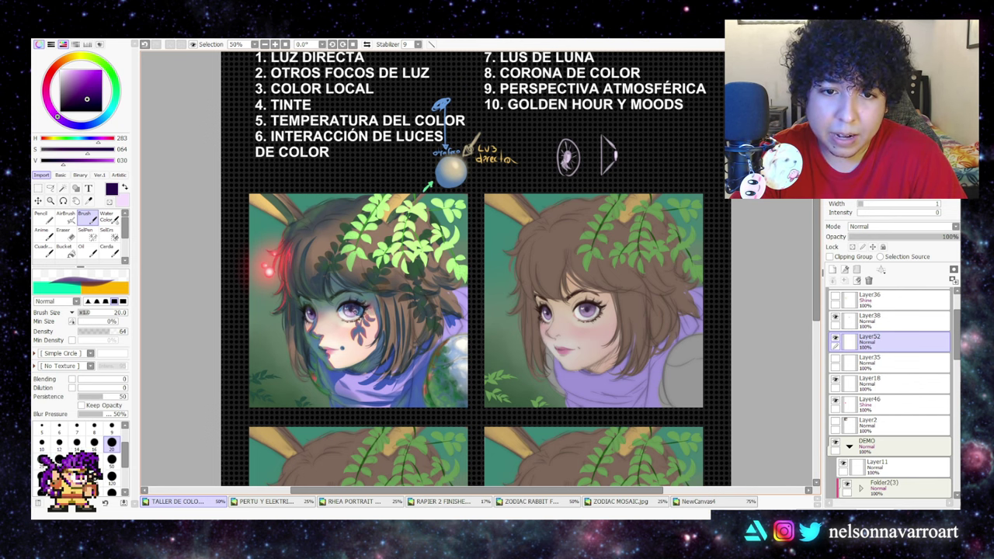
key(x)
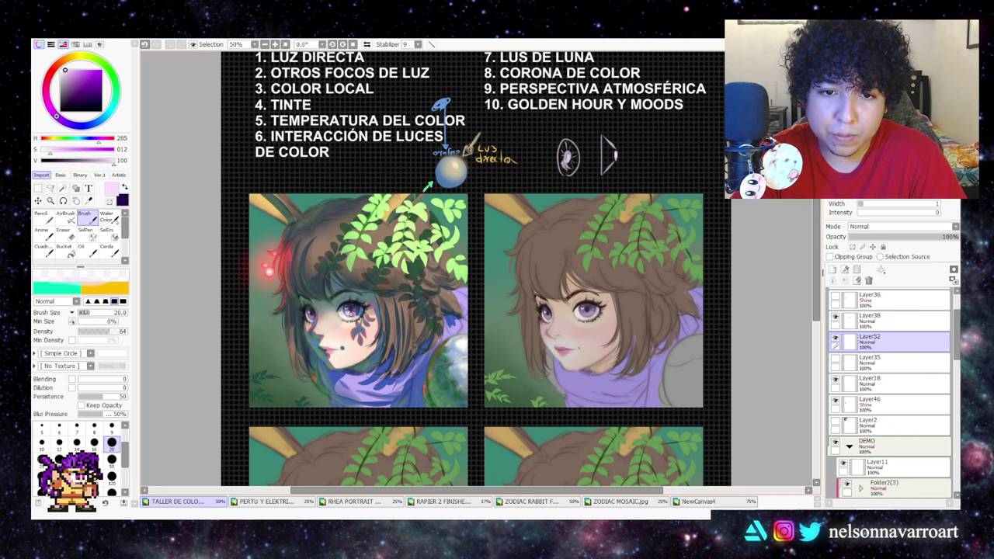
key(x)
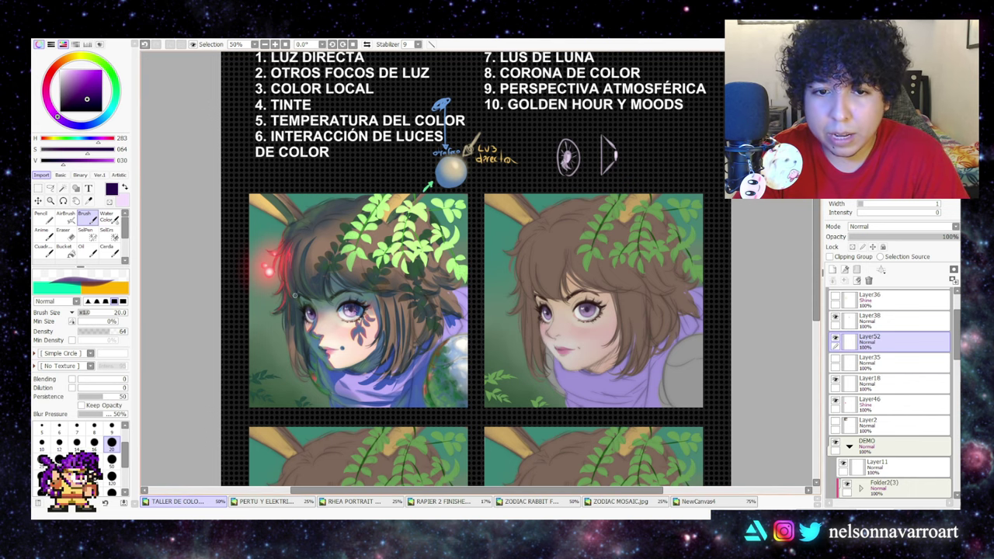
click(75, 200)
click(81, 217)
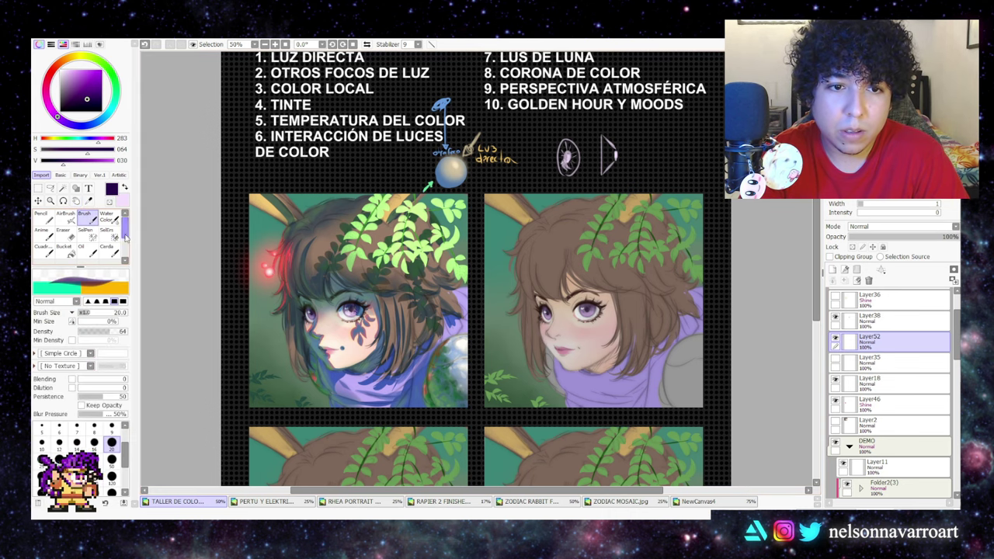
- Choose a light red (H 004, S 069, V 094) and paint a red light reflection on the left portrait's far eye, undoing the stray stroke
click(48, 80)
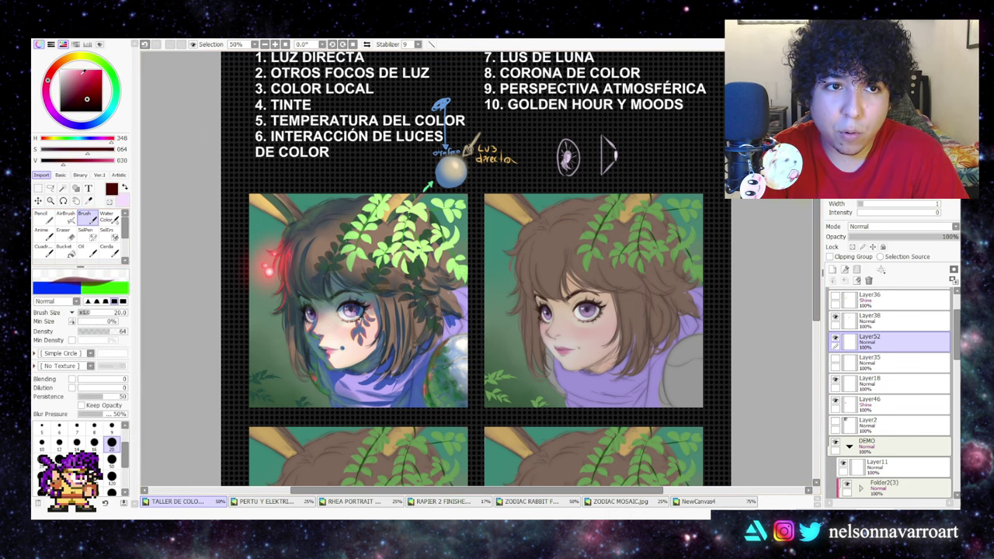
click(88, 73)
click(91, 76)
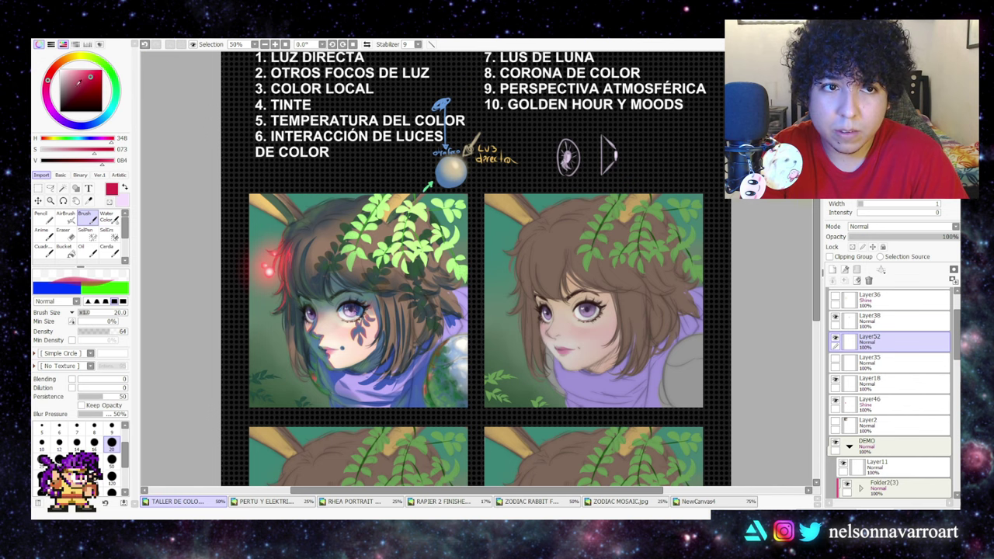
click(53, 71)
click(89, 71)
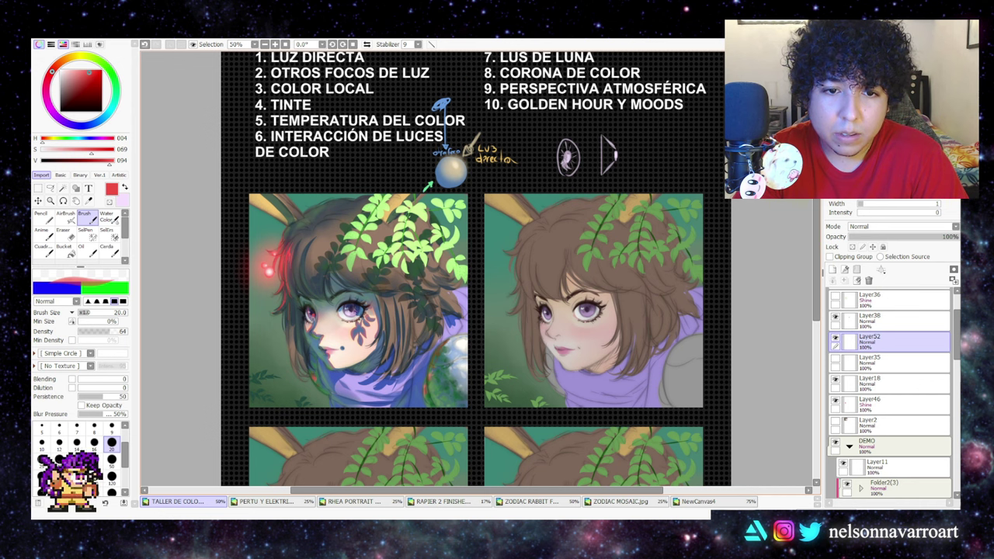
click(321, 297)
key(ctrl+z)
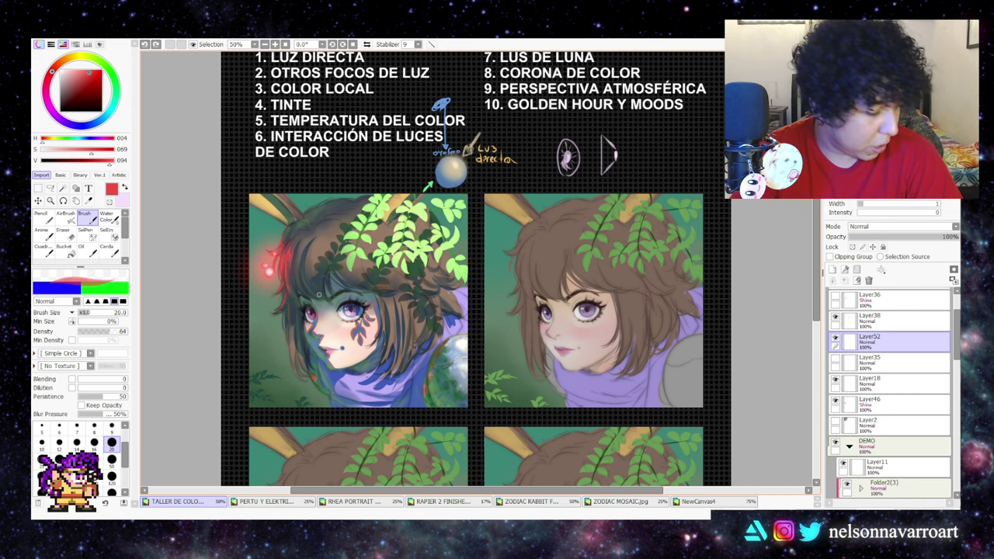
click(314, 313)
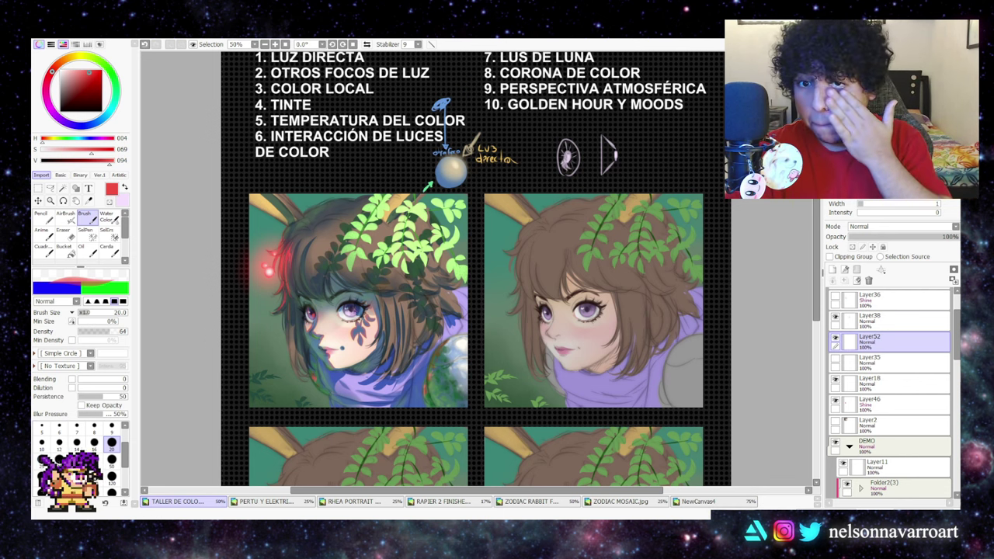
- Compare the left portrait with Layer52 hidden and shown, and outline the face with a temporary freeform selection that is cleared again
click(835, 340)
click(835, 340)
key(l)
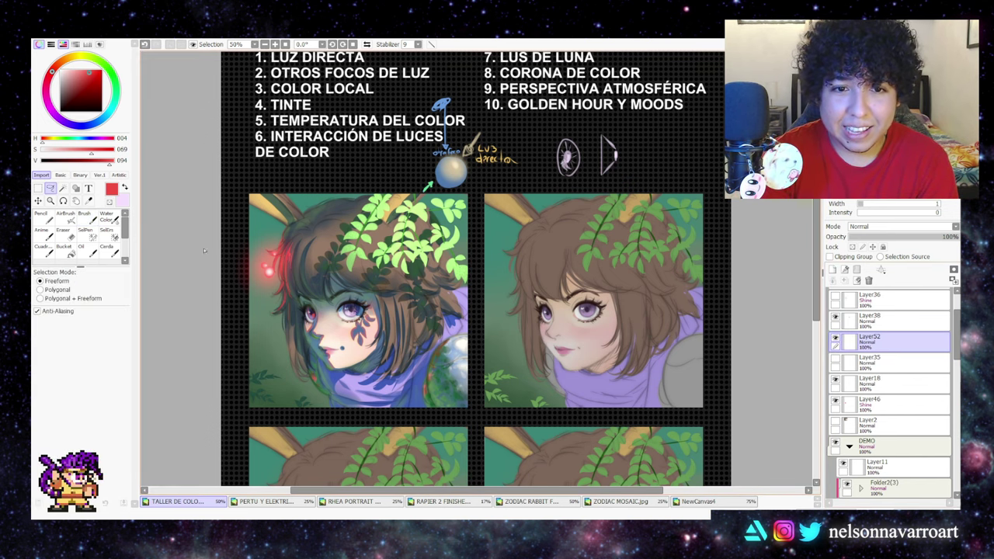
mouse_move(325, 347)
mouse_down()
mouse_move(293, 297)
mouse_move(377, 282)
mouse_move(350, 349)
mouse_move(348, 327)
mouse_up()
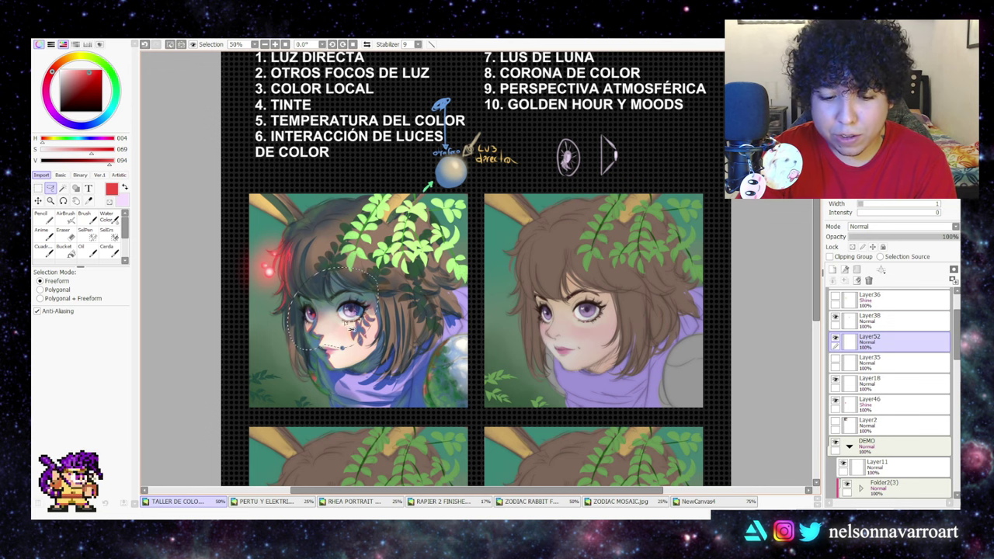
key(ctrl+d)
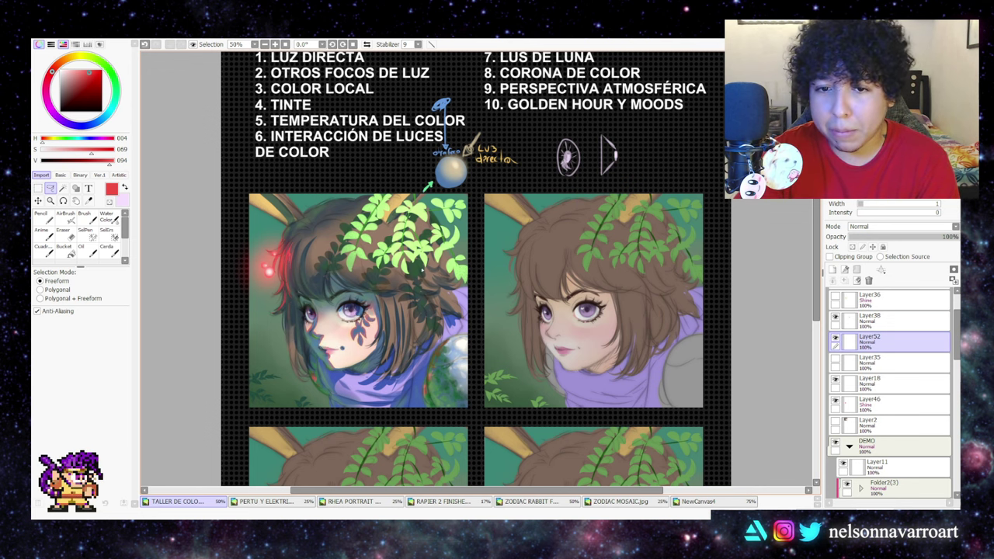
- Add a new layer directly above Layer50 in the clipped lighting stack, leaving it visible
drag(954, 345, 949, 421)
click(870, 431)
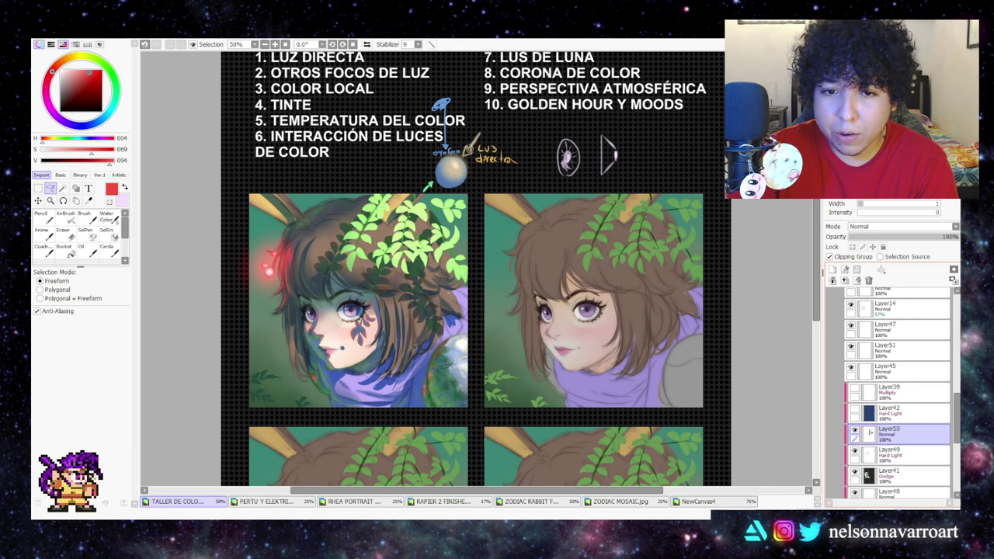
key(ctrl+shift+n)
click(856, 431)
click(856, 431)
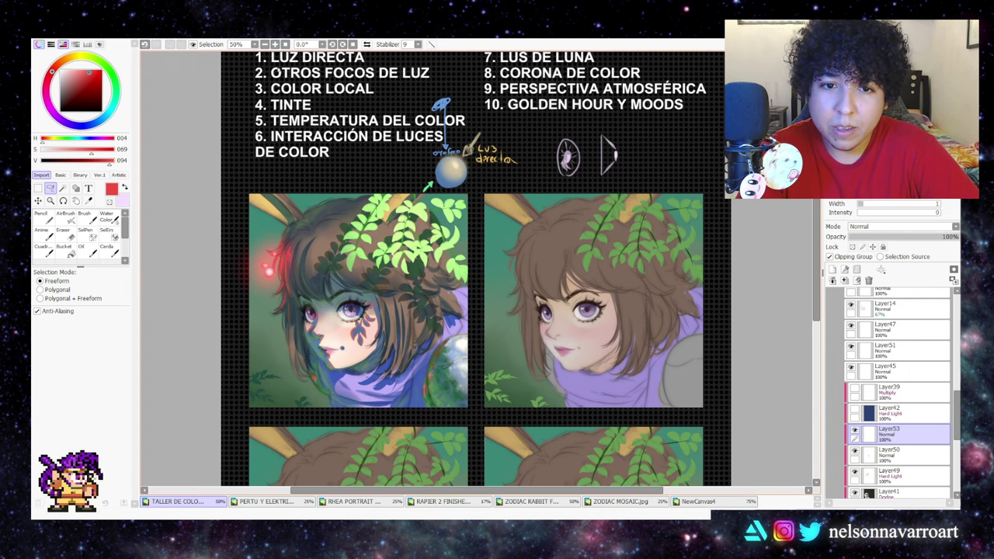
click(85, 218)
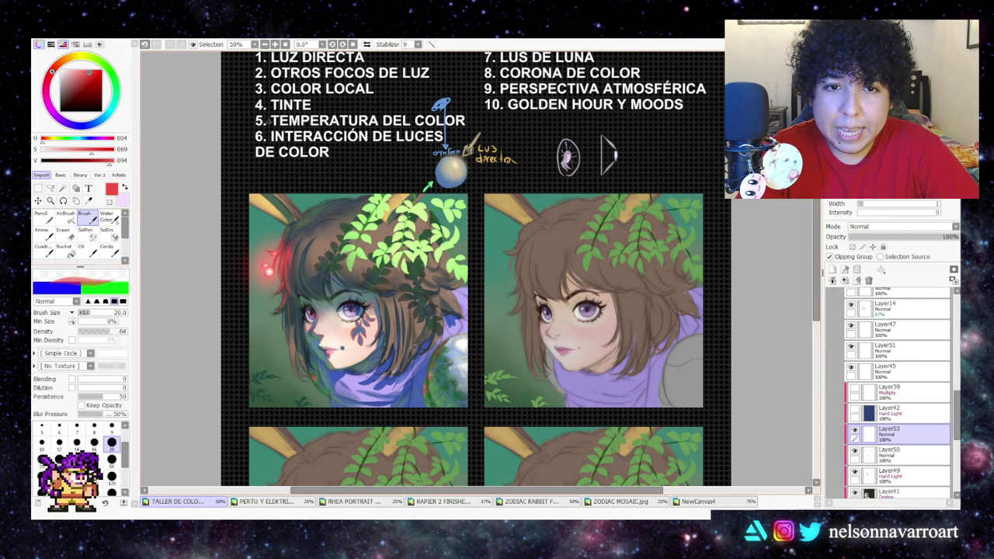
click(285, 44)
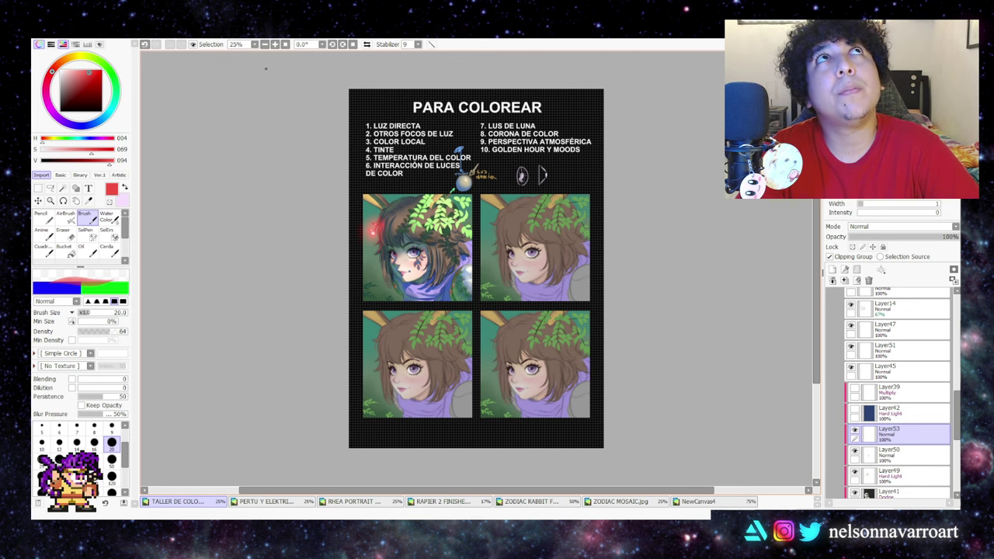
click(275, 44)
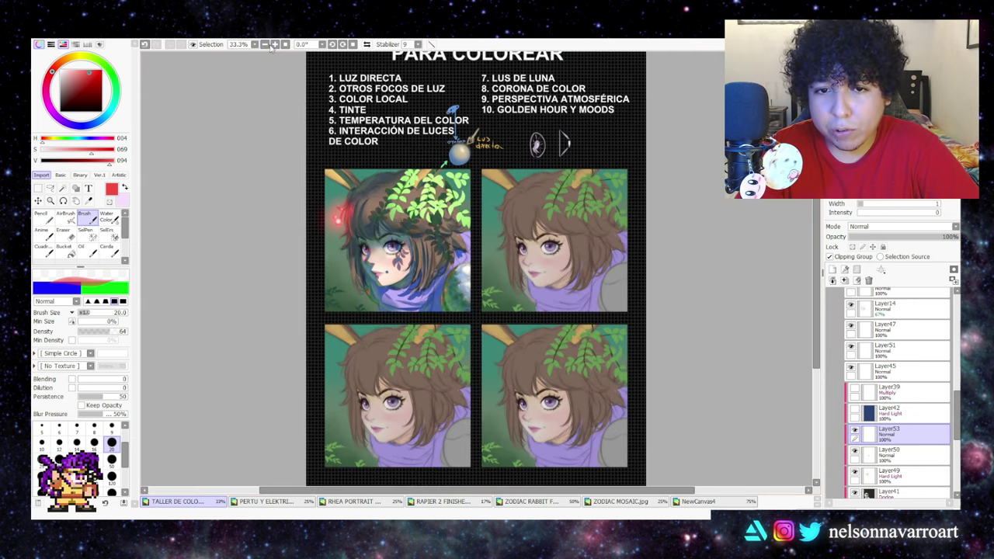
click(275, 44)
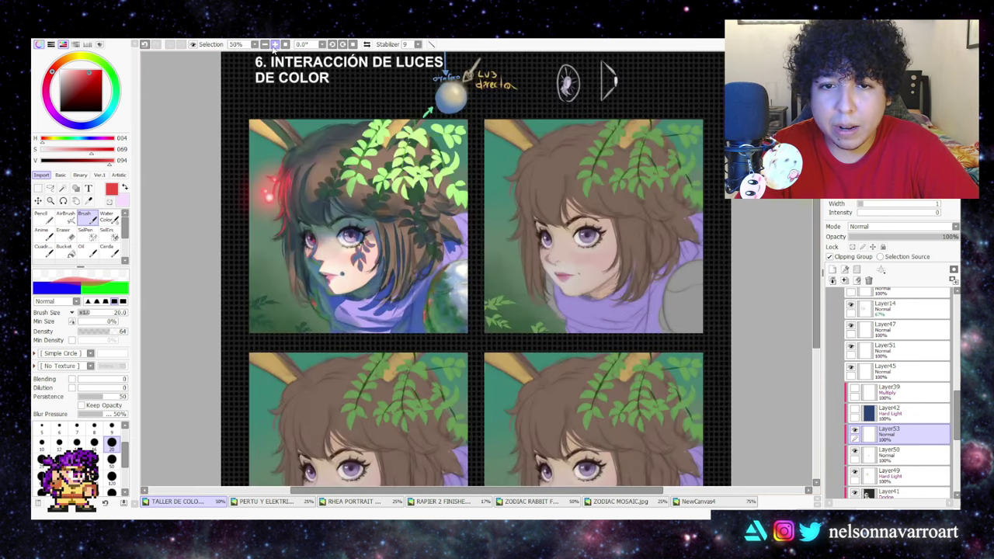
click(73, 236)
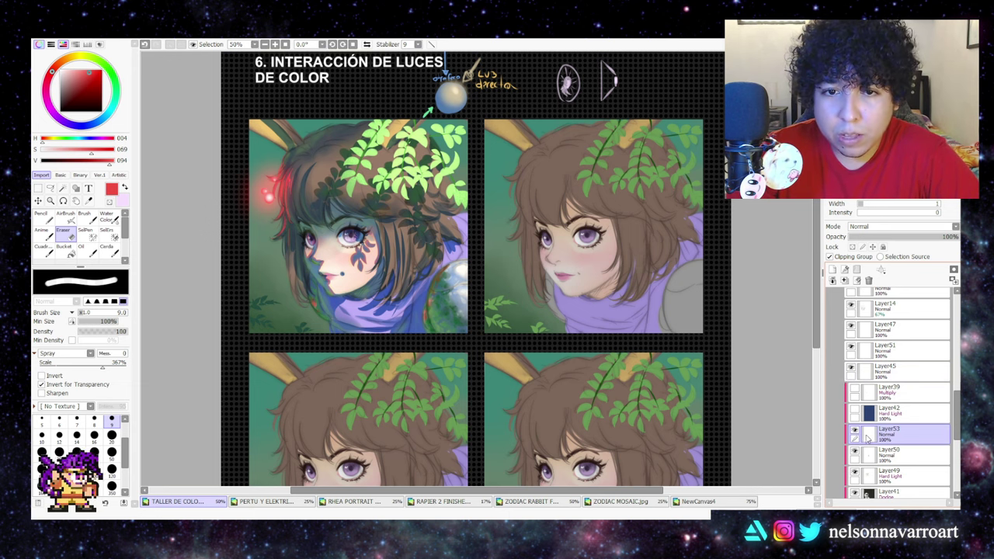
scroll(862, 431, down, 2)
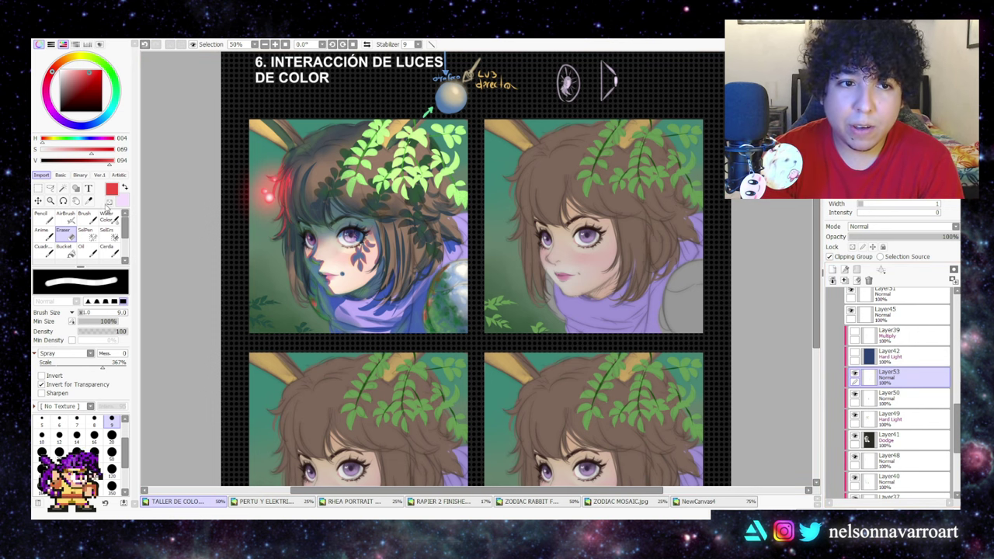
- Sample the left portrait's hair color, adjust it to a light tan (H 038, S 022, V 081), and set the Anime brush to size 50
key(alt)
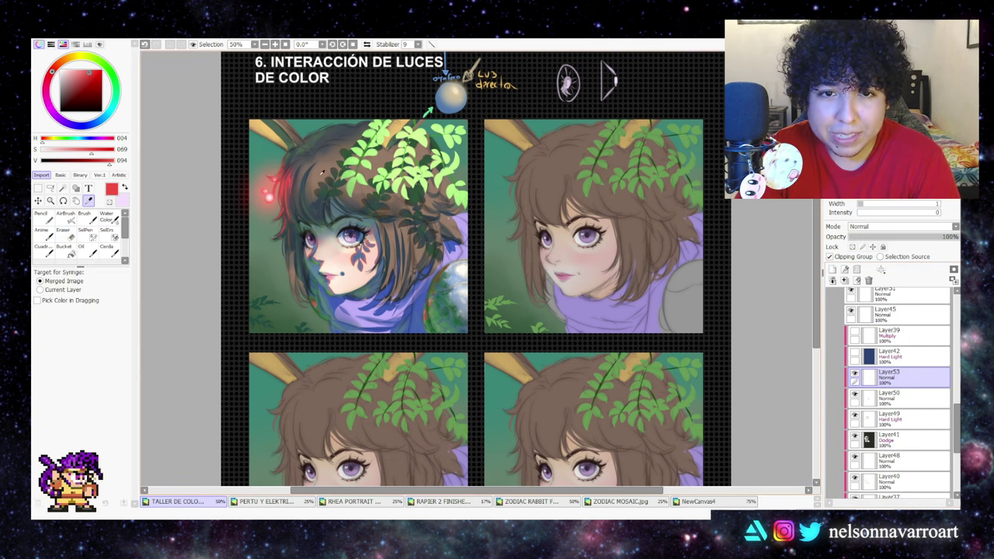
click(323, 173)
click(374, 164)
click(375, 163)
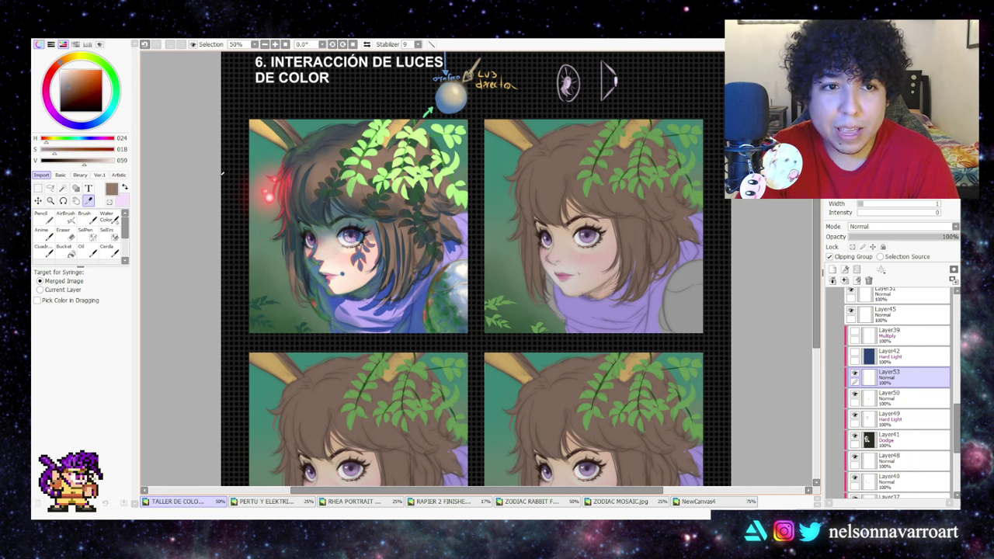
click(70, 78)
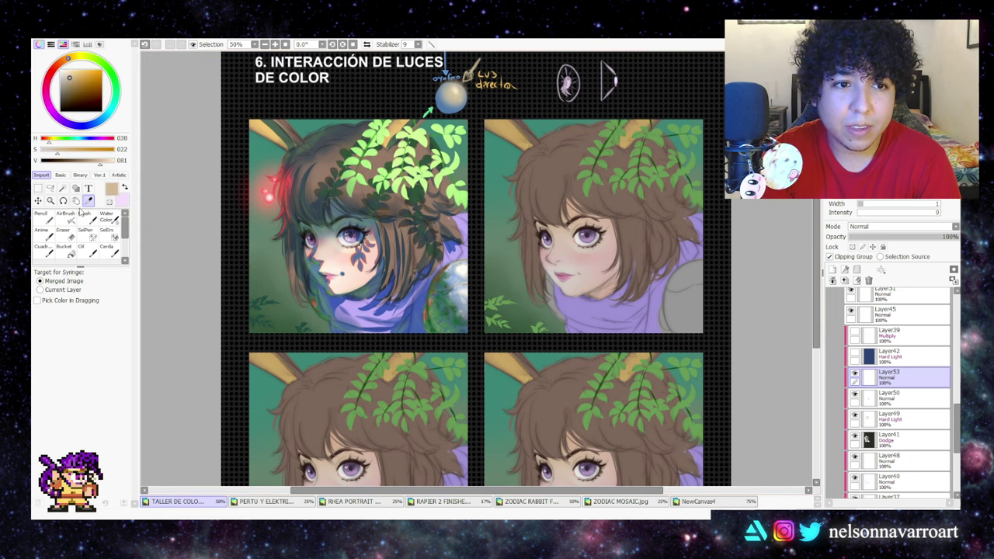
click(43, 233)
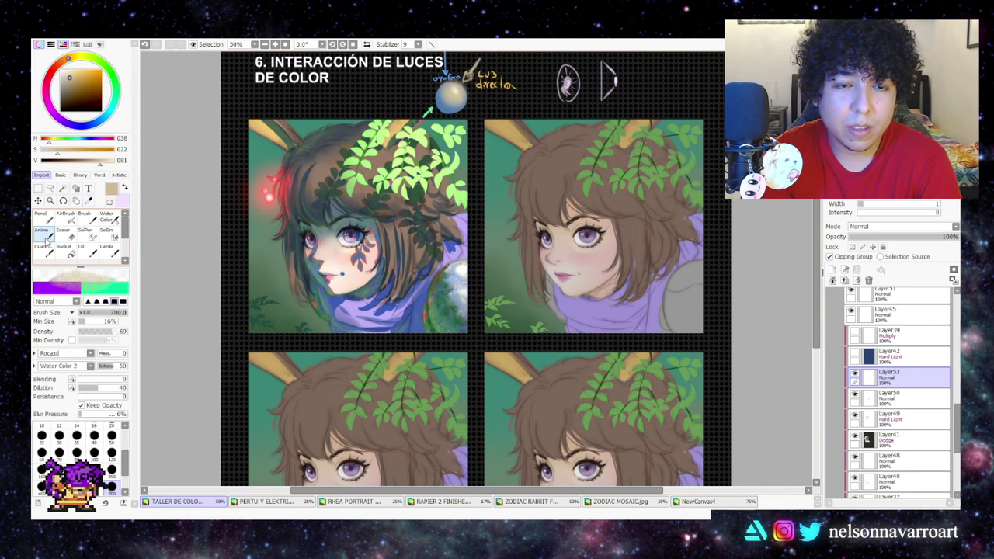
click(111, 436)
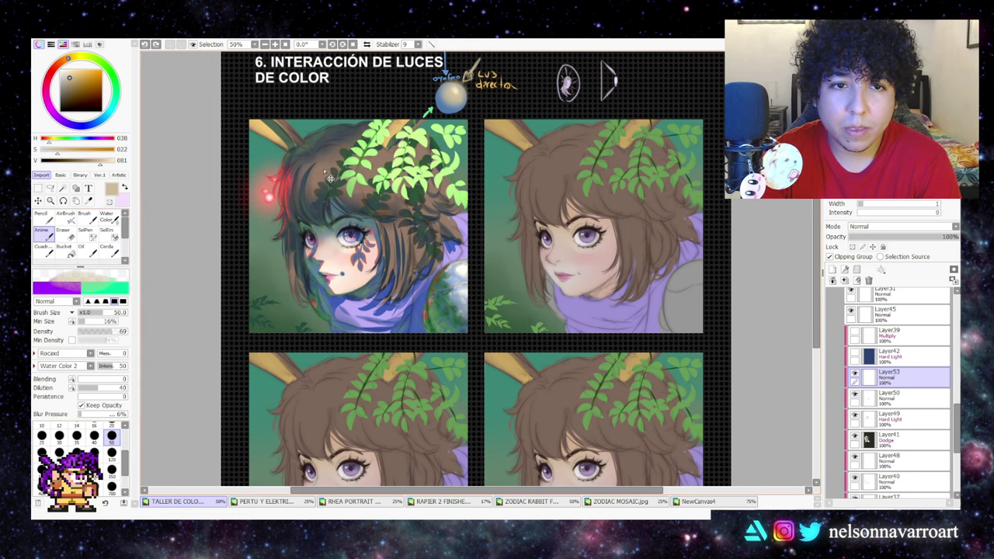
- Choose a pale cream (H 038, S 014, V 096), set the Brush to size 16, and the Anime brush to size 35 with density 35
key(b)
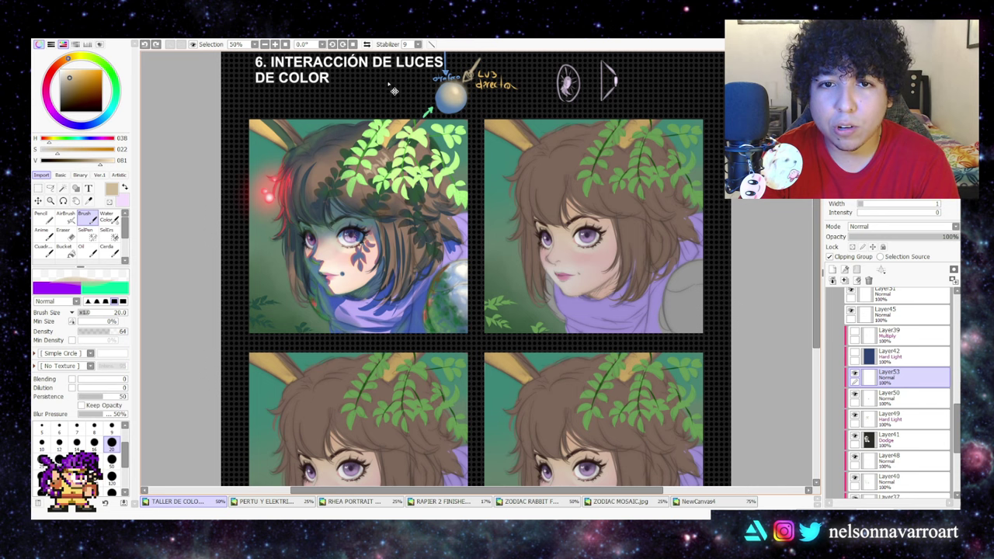
click(68, 70)
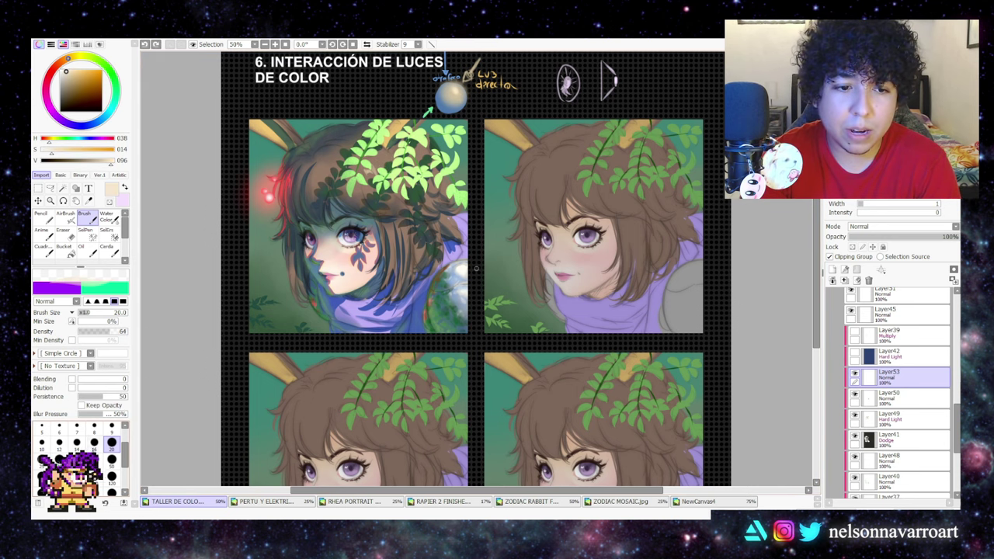
click(94, 443)
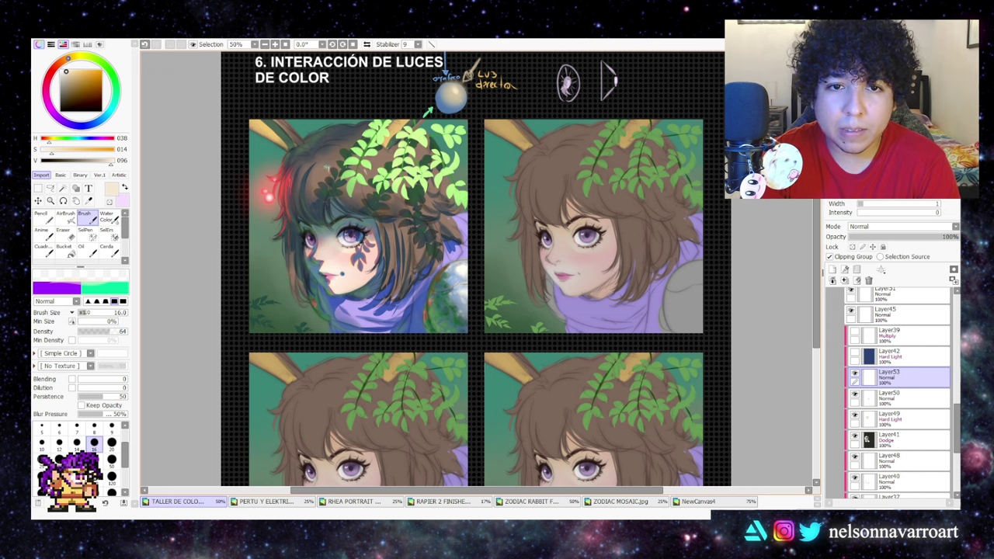
click(41, 232)
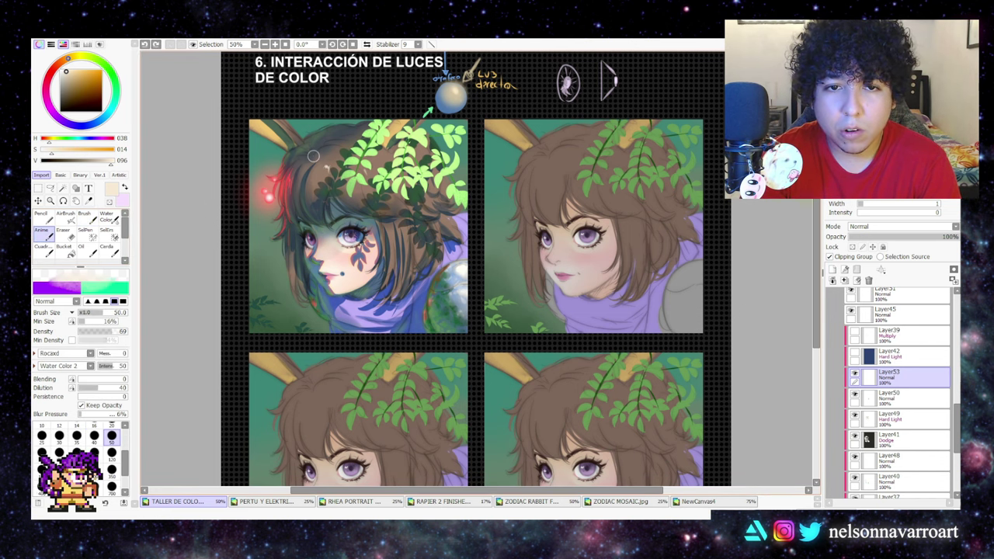
click(76, 438)
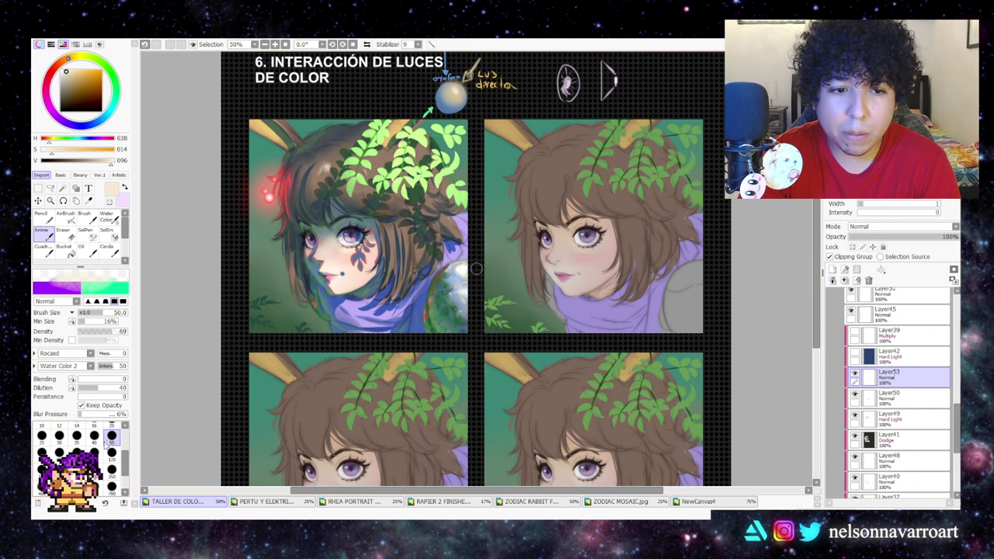
click(91, 332)
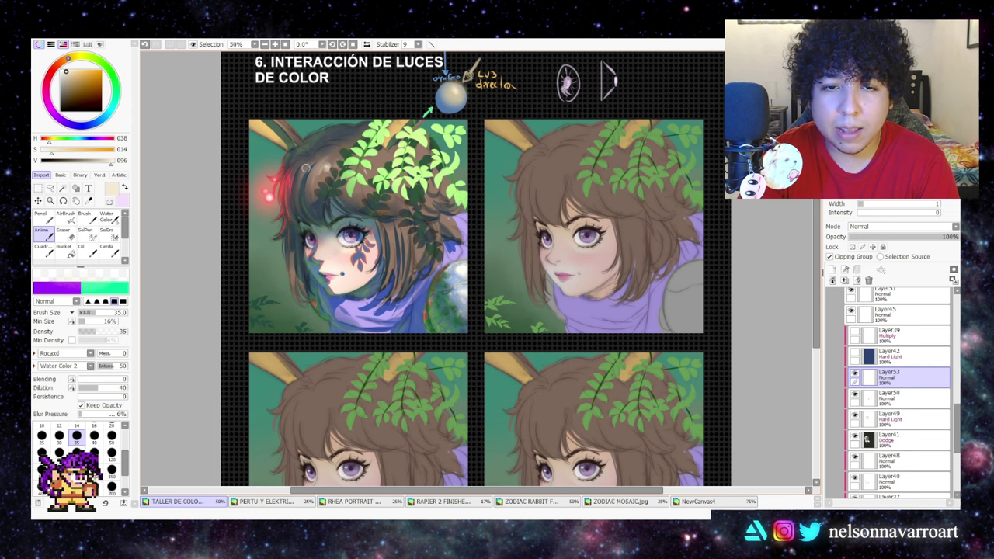
- Paint cream highlights along the crown, bangs and side strands of the left portrait's hair, undoing the stray strokes
key(ctrl+z)
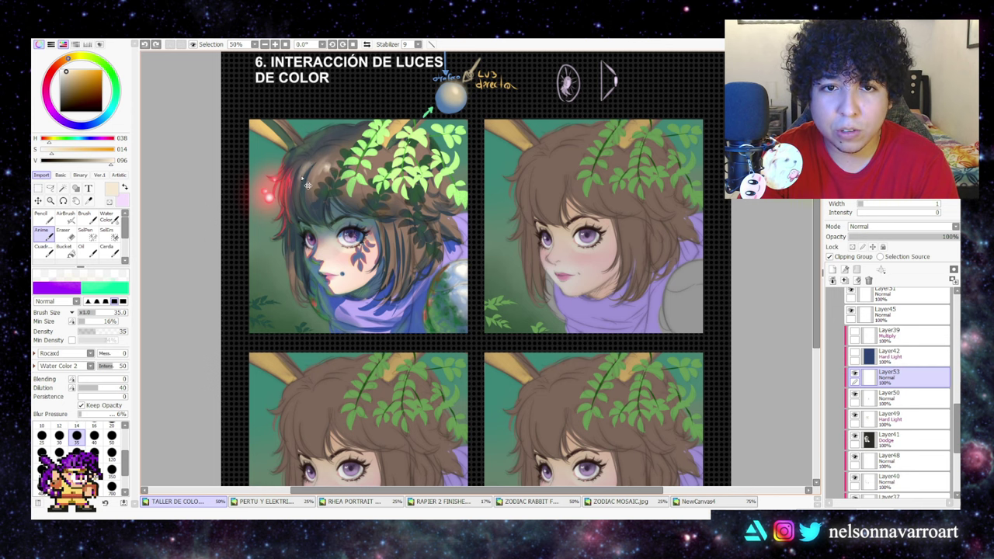
click(305, 167)
key(b)
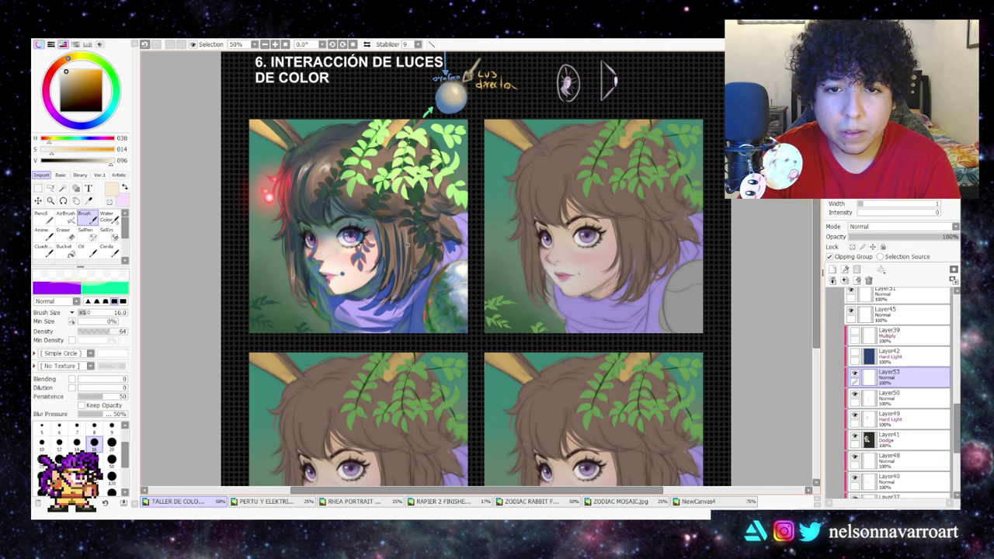
key(n)
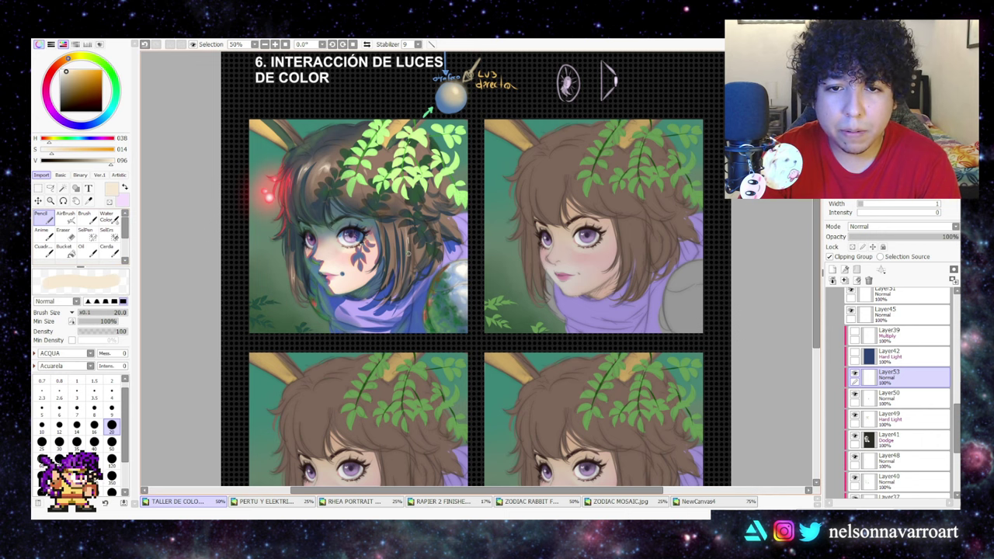
drag(408, 257, 405, 224)
key(ctrl+z)
key(b)
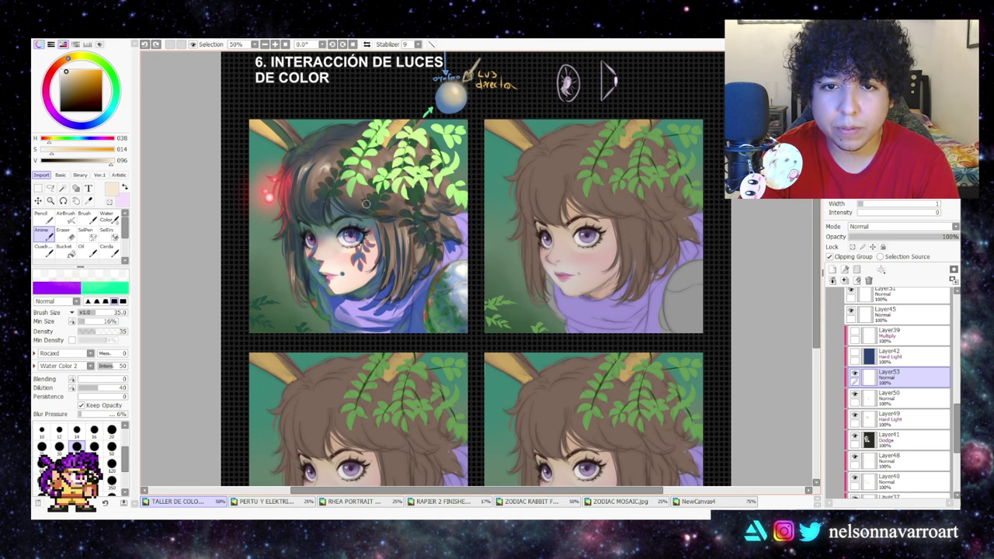
- Paint fine tan strands (H 038, S 032, V 082) through the left portrait's hair using the Brush at size 9, undoing the unwanted strokes
click(86, 216)
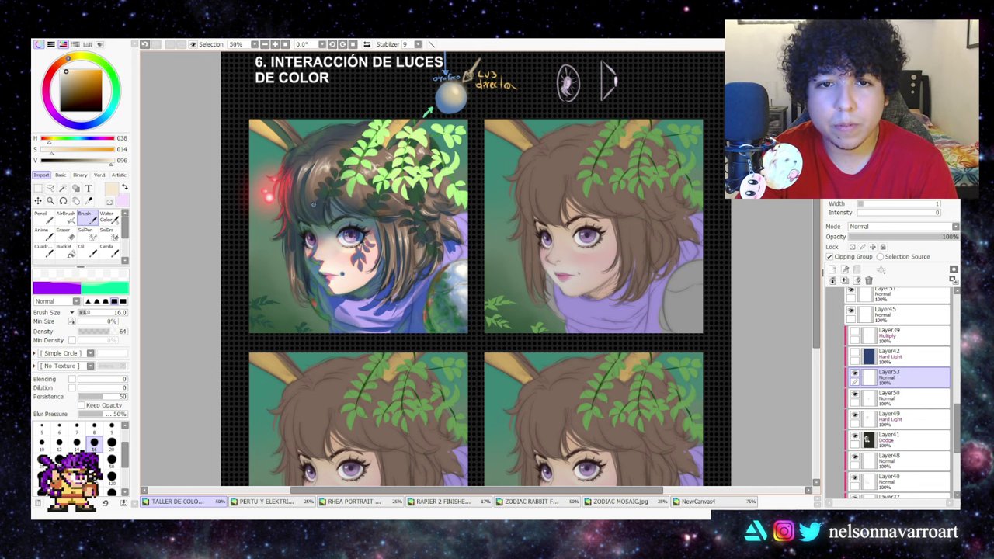
key(ctrl+z)
key(bracketleft)
key(bracketleft)
key(bracketleft)
key(bracketleft)
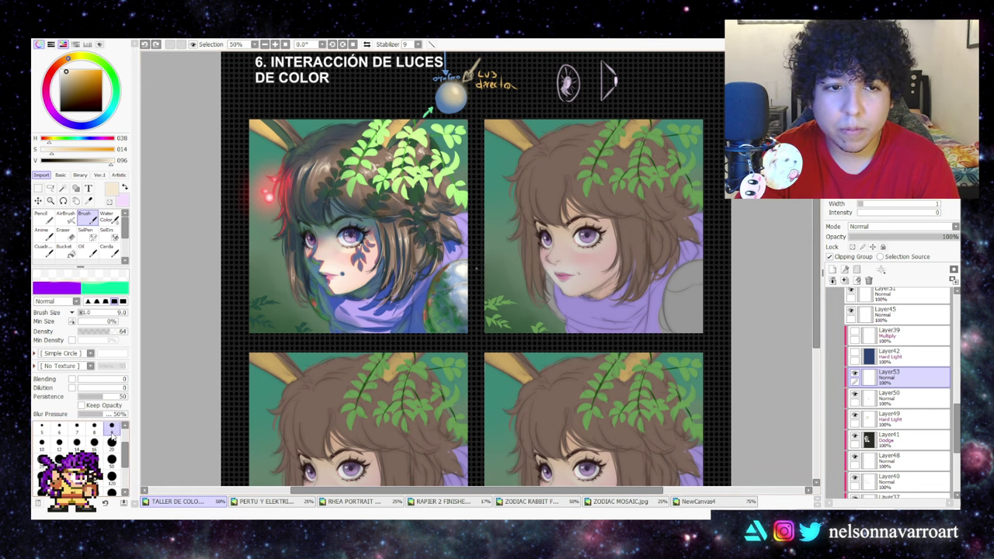
click(73, 77)
click(73, 77)
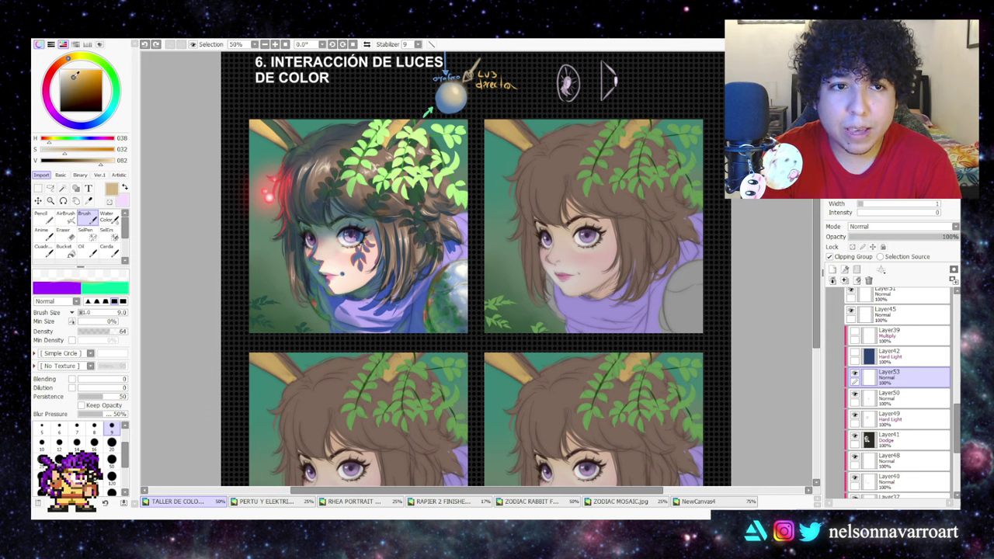
drag(309, 170, 301, 195)
key(ctrl+z)
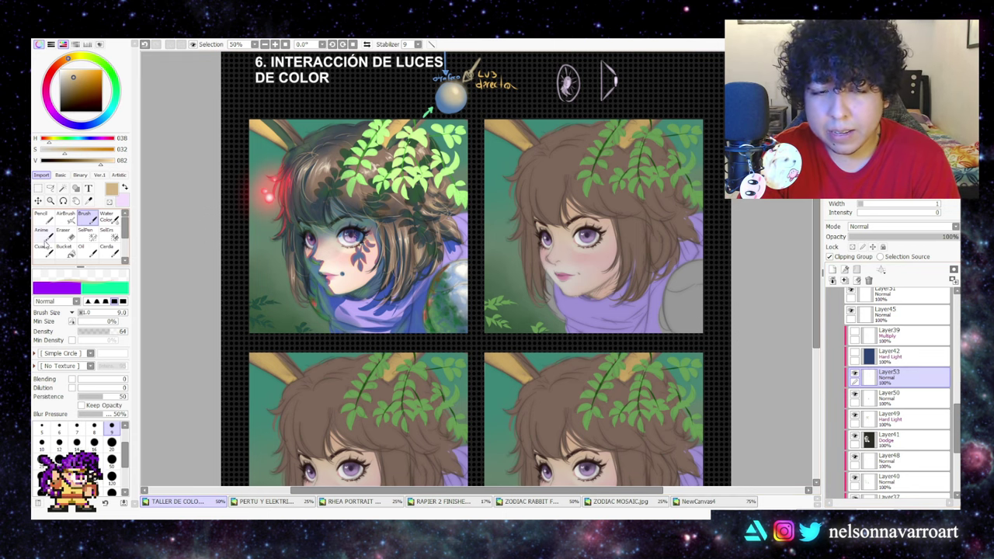
- Set the Anime brush and the Brush to size 20, undo the last stroke, and choose pure white (H 285, S 000, V 100)
click(45, 234)
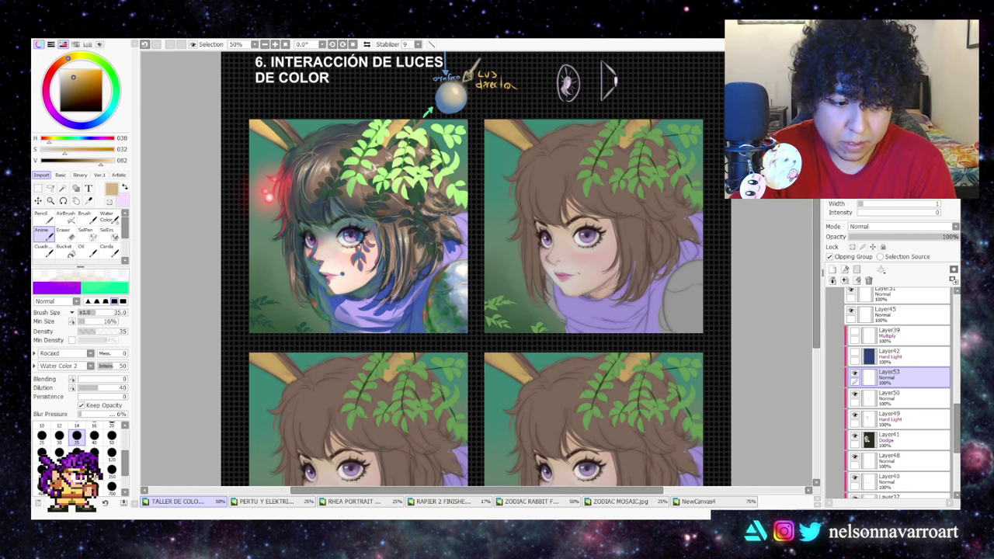
click(111, 425)
key(x)
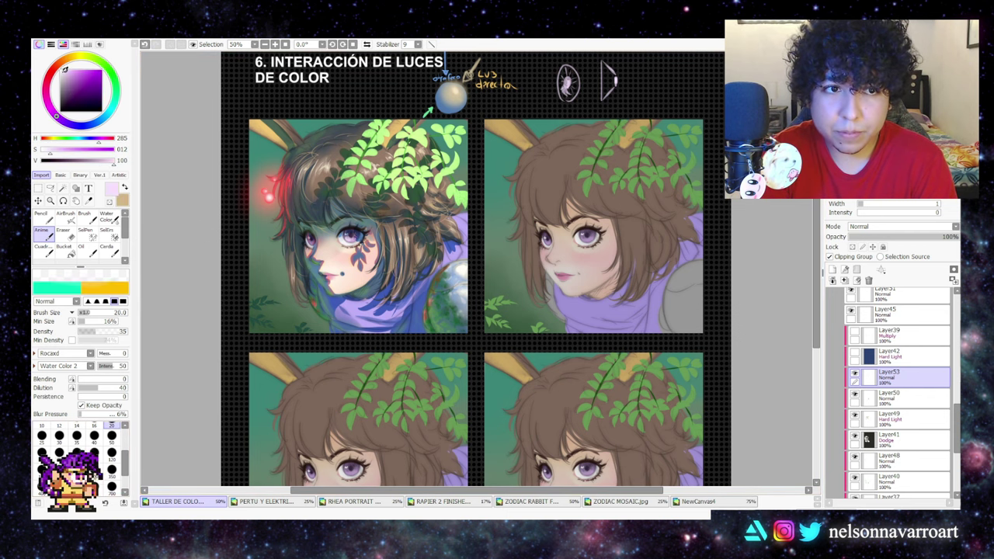
drag(65, 69, 61, 73)
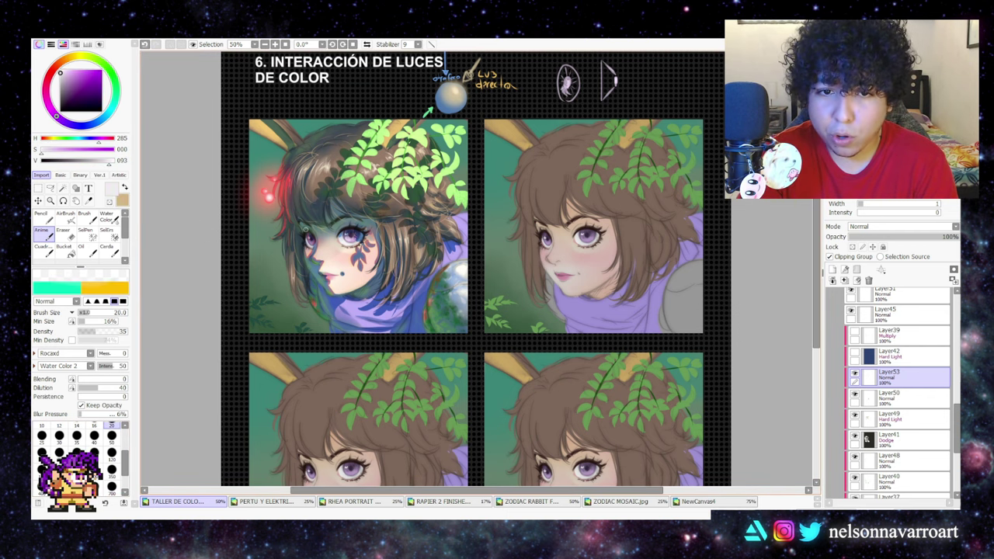
key(b)
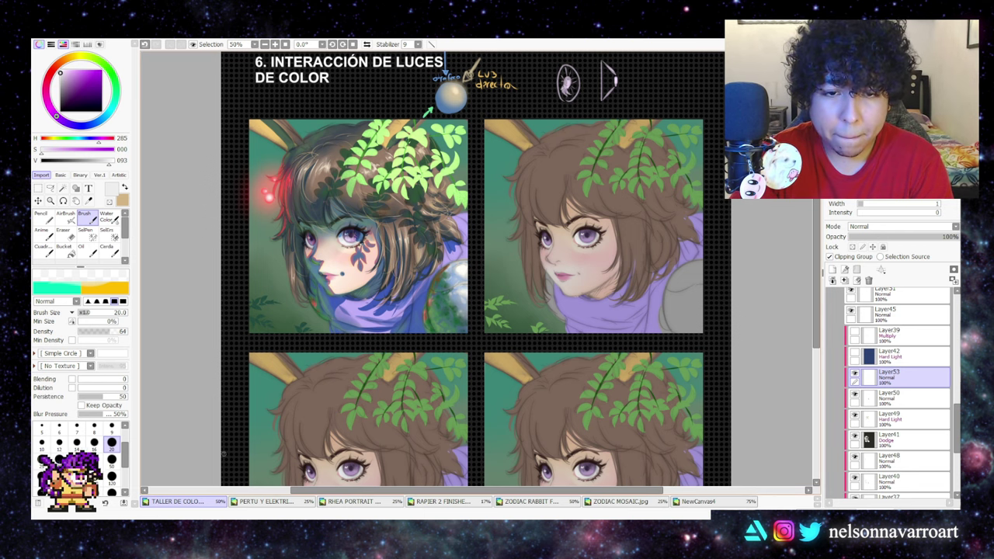
key(ctrl+z)
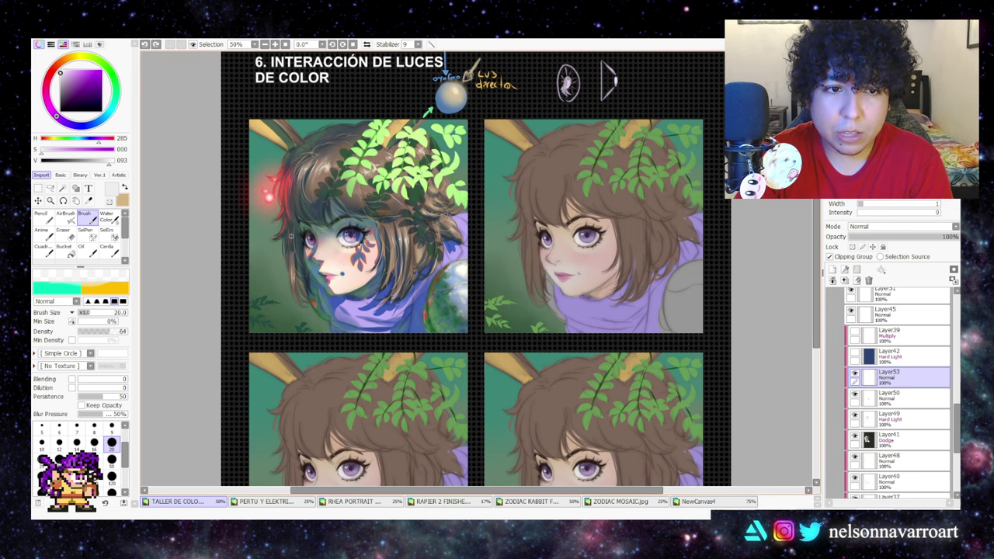
click(60, 70)
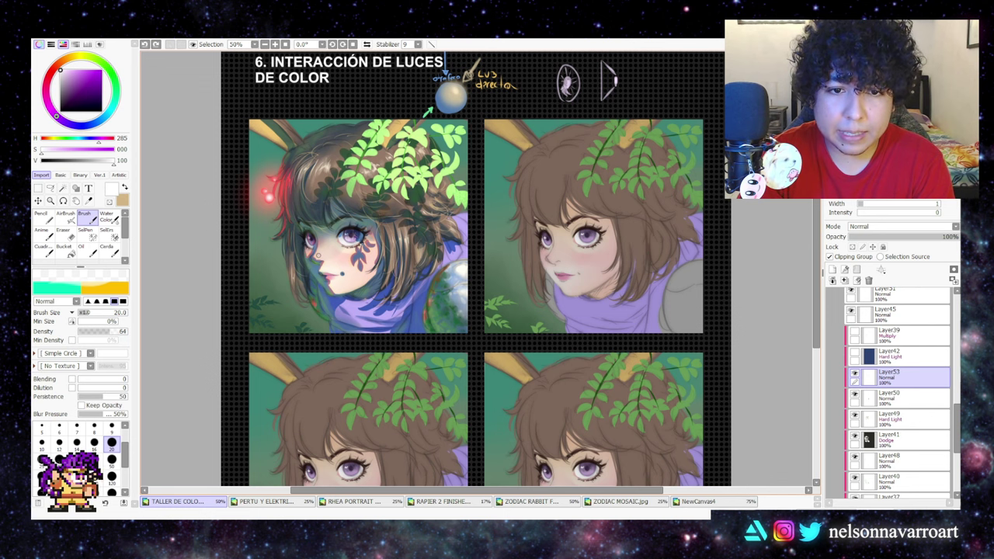
- Try white highlights on the left portrait's face, bangs and far eye with the Brush at sizes 20 and 50, undoing the unwanted strokes
click(111, 459)
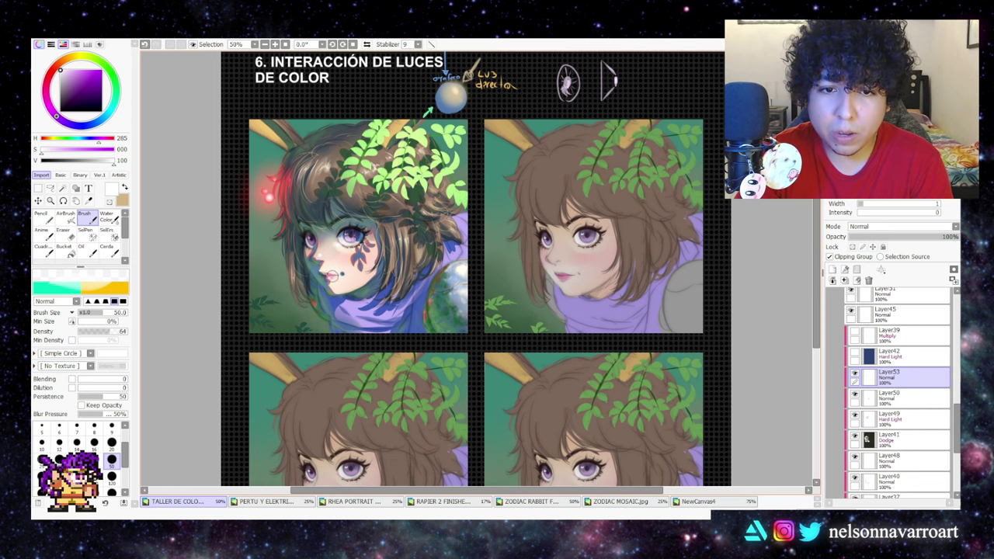
key(ctrl+z)
click(111, 443)
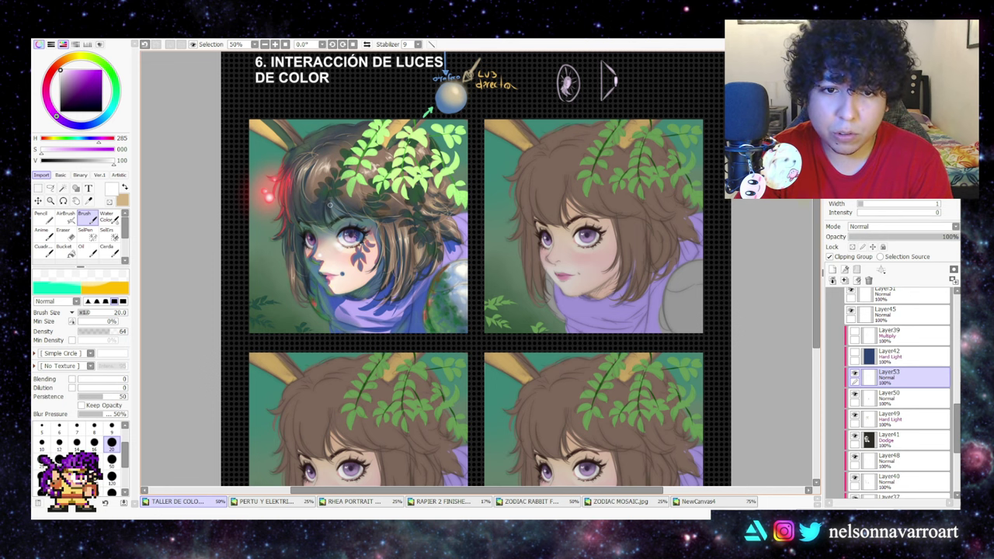
click(111, 459)
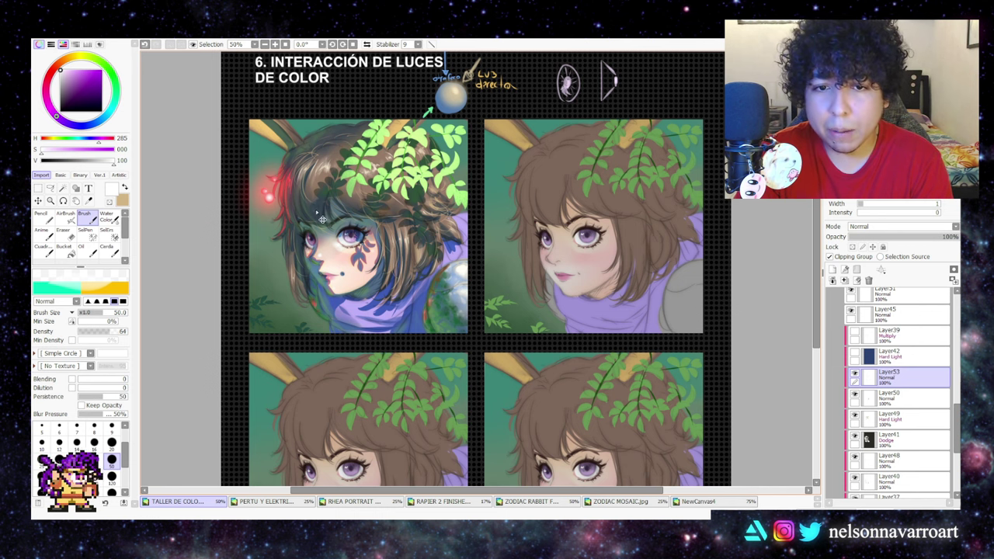
key(ctrl+z)
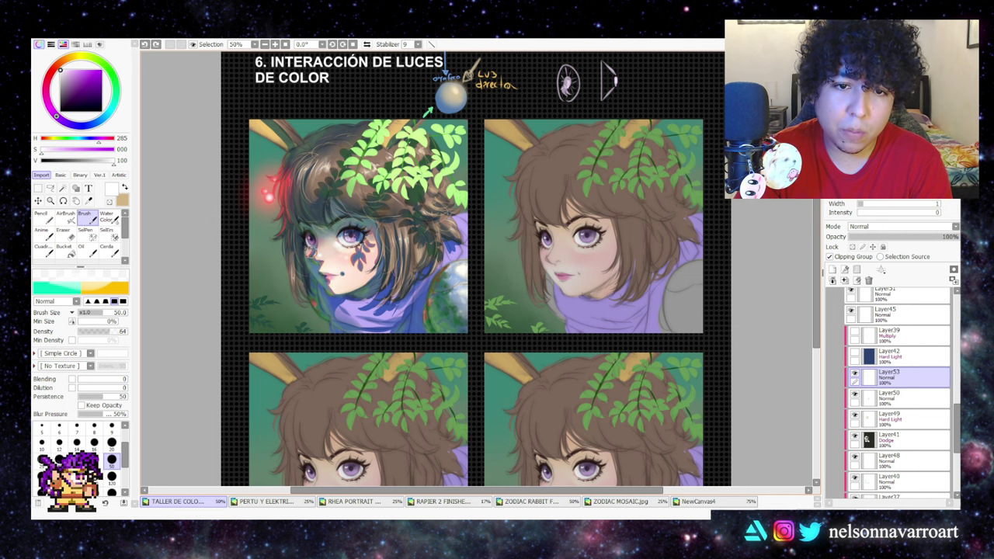
key(ctrl+z)
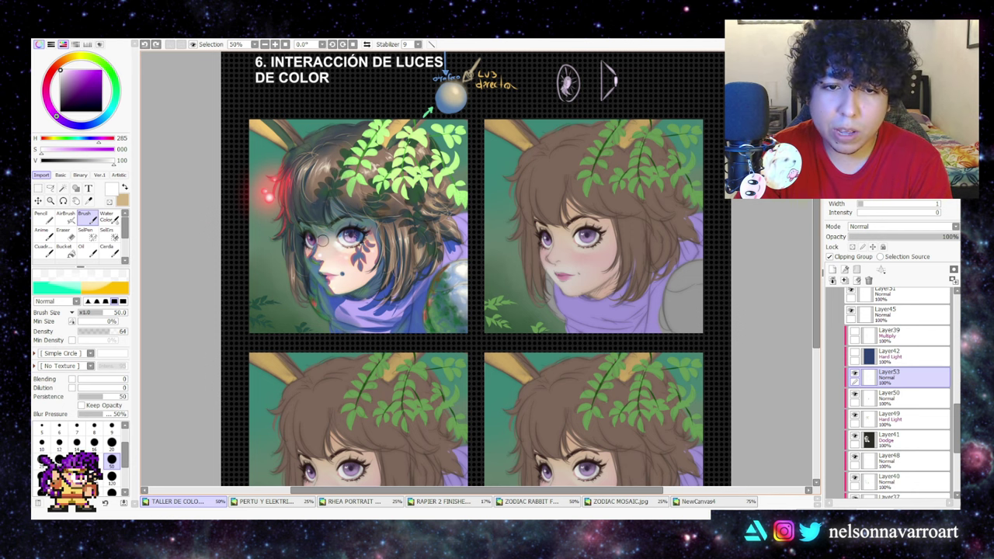
drag(313, 248, 315, 237)
key(ctrl+z)
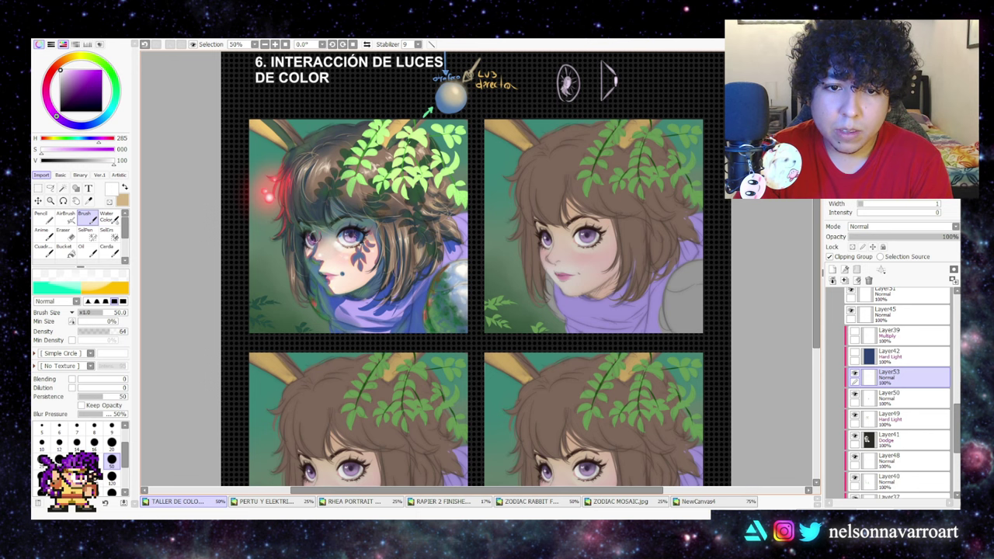
key(ctrl+z)
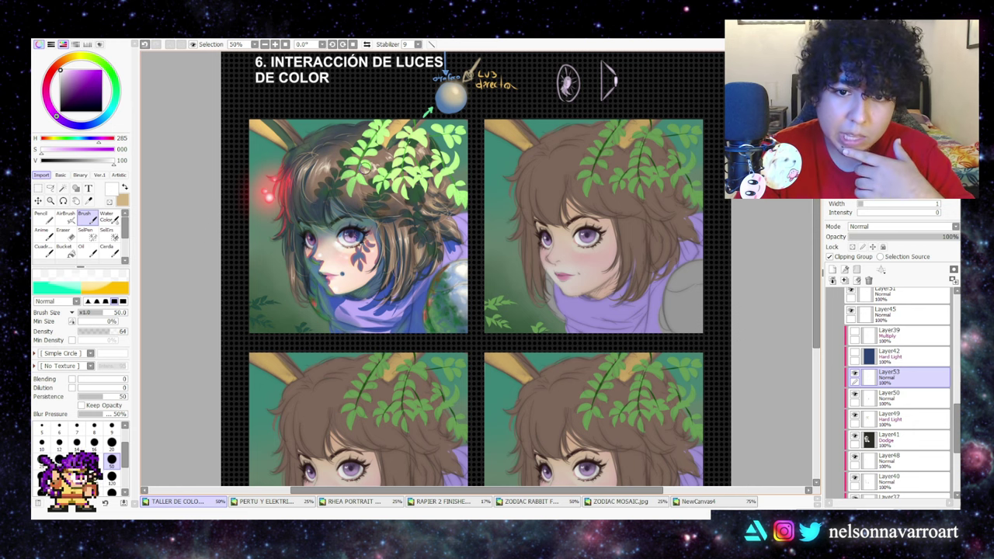
- Set the AirBrush to size 350 with white and compare the left portrait with Layer53 hidden and shown
click(112, 478)
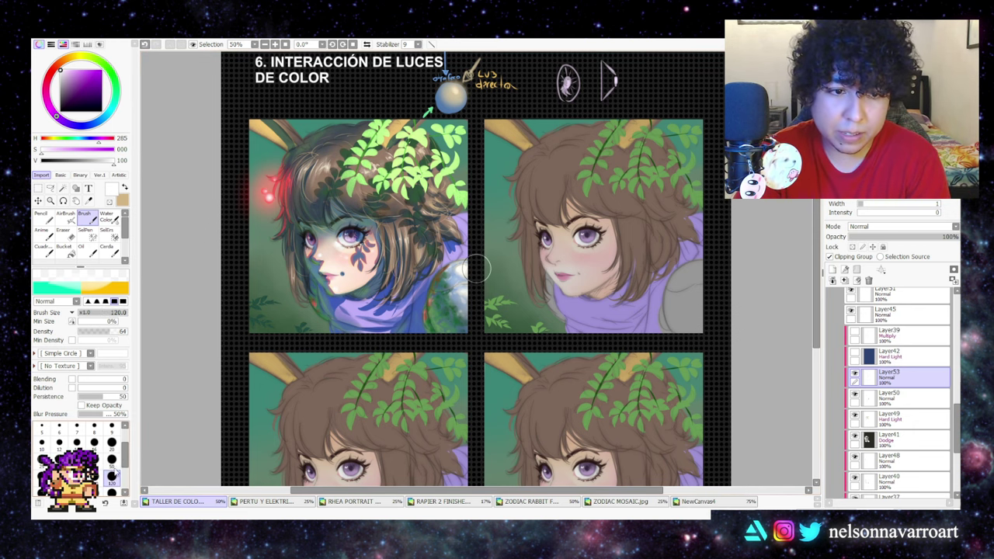
click(66, 218)
click(111, 461)
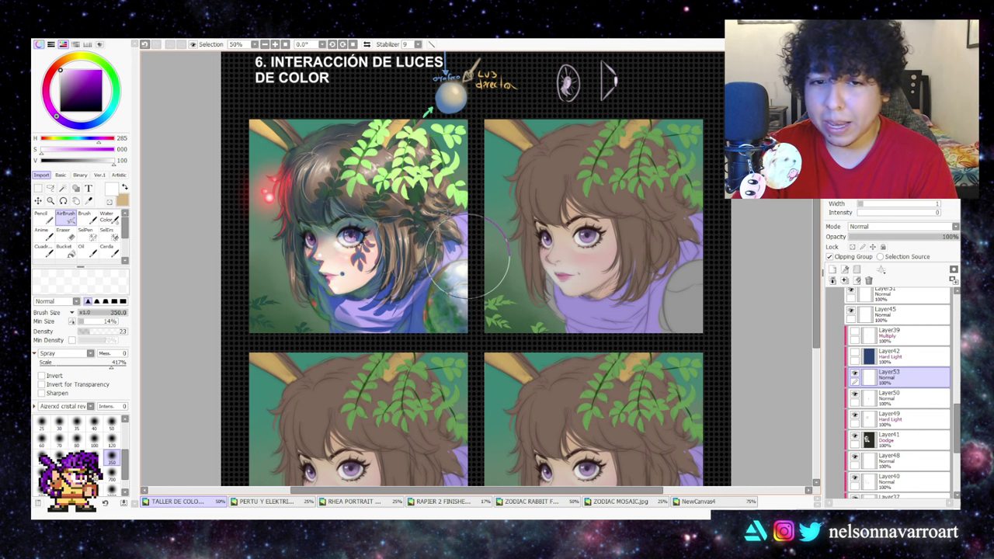
click(855, 375)
click(854, 375)
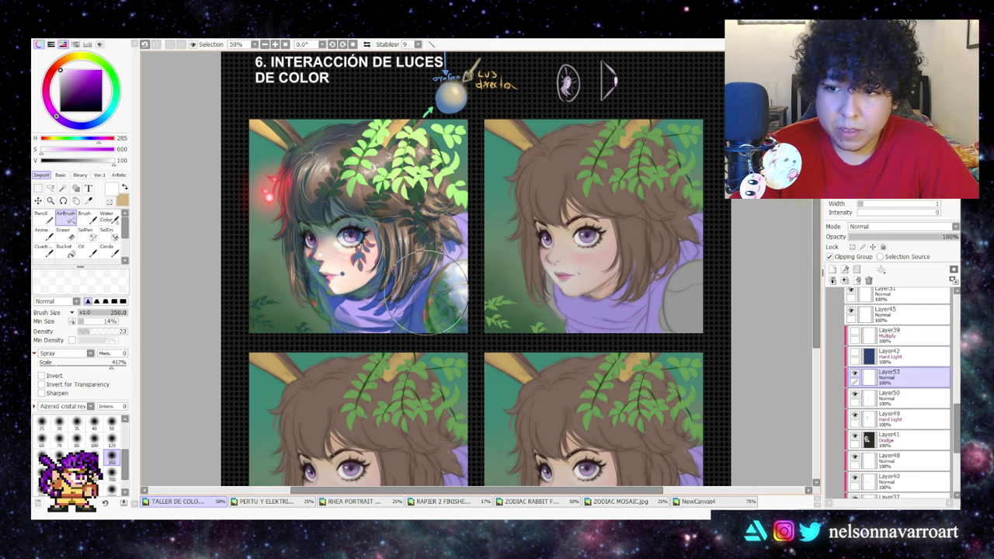
- Add a Multiply layer directly above Layer53 and choose a dark blue (H 204, S 058, V 035) for the AirBrush at size 50
click(111, 422)
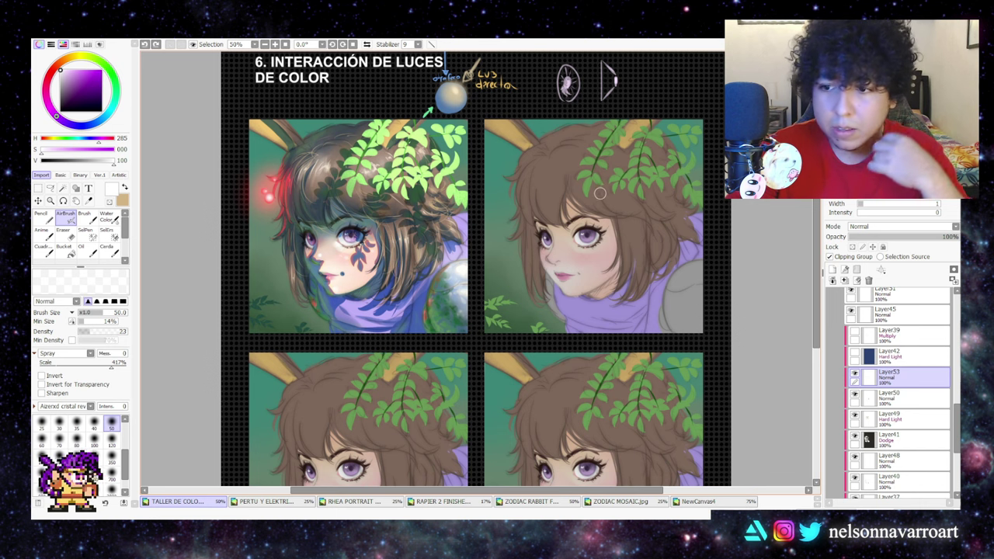
alt+click(272, 124)
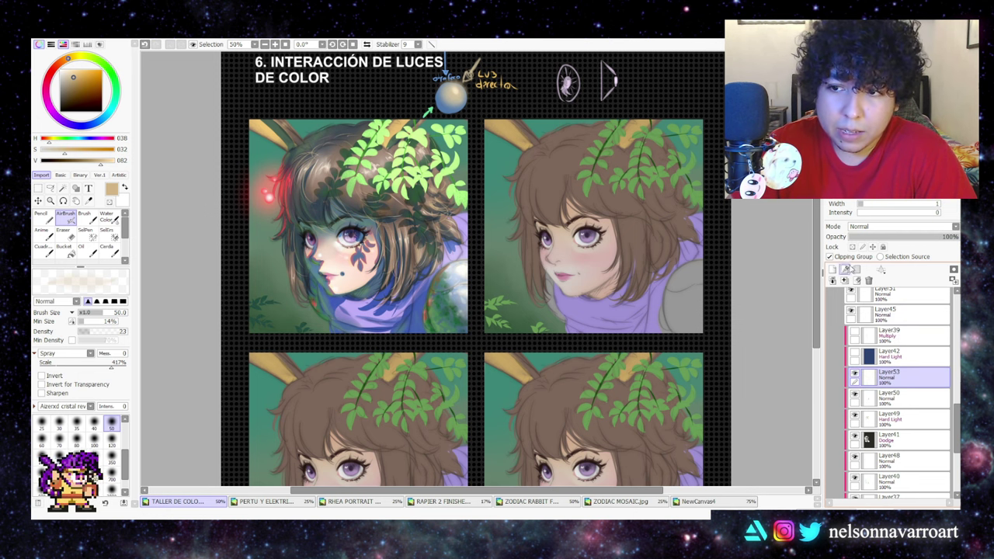
click(833, 270)
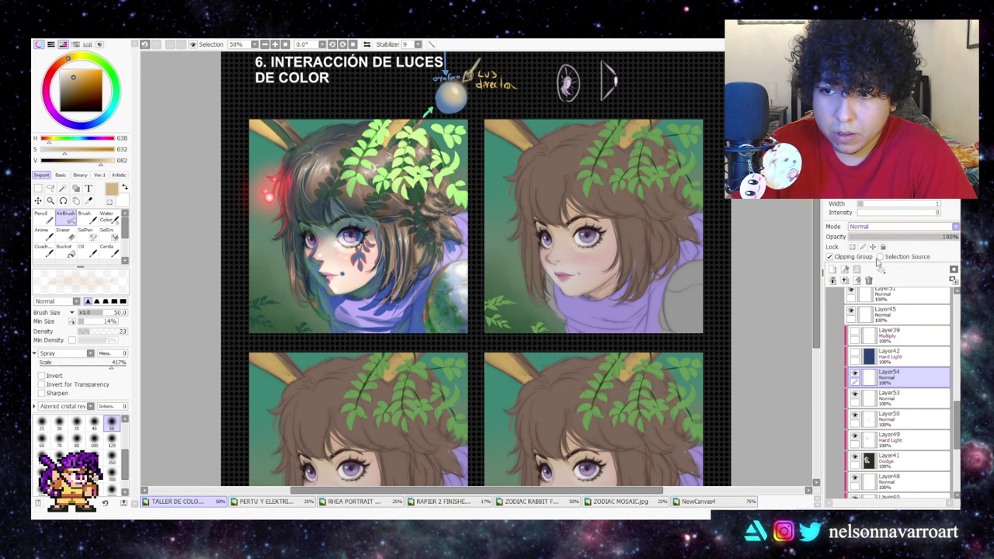
click(901, 226)
click(893, 239)
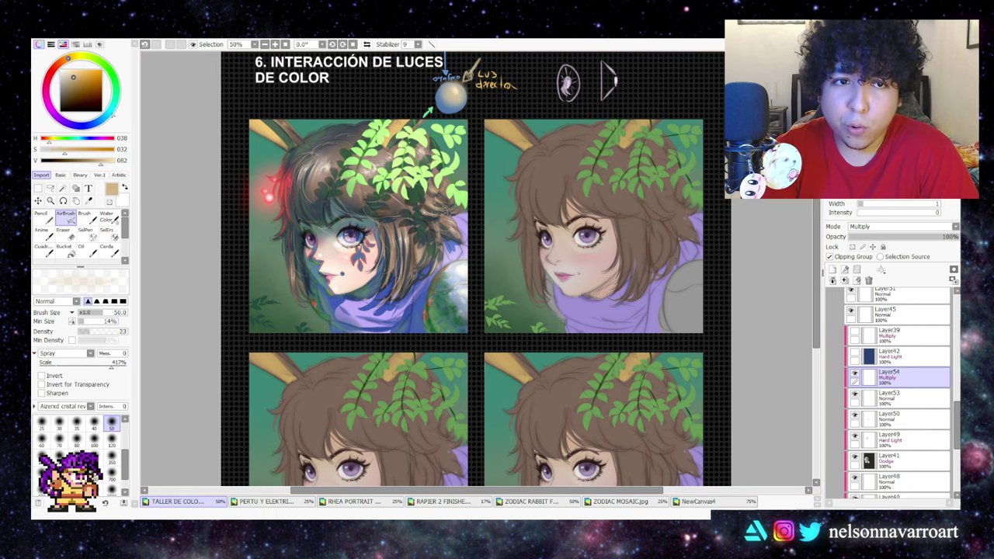
click(87, 122)
drag(84, 88, 85, 96)
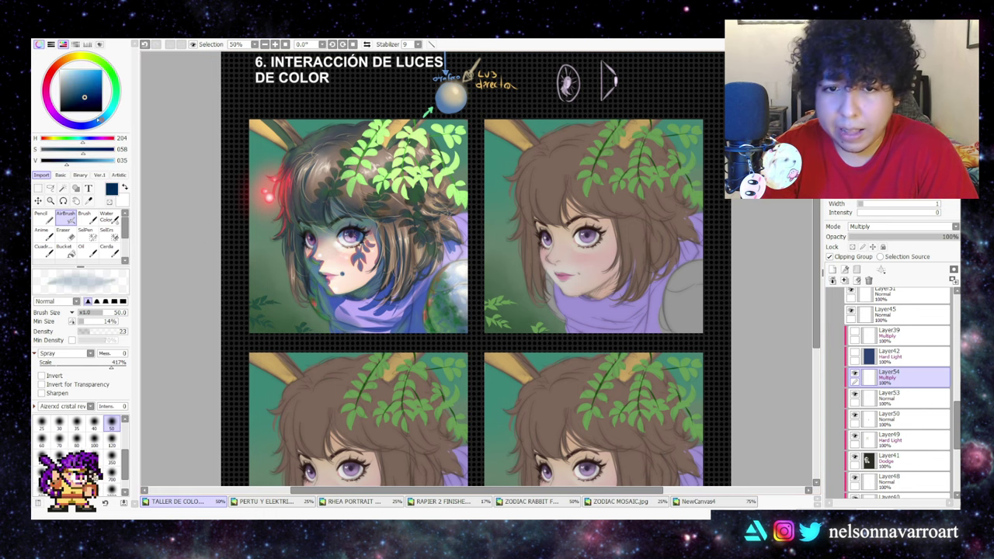
- Set the AirBrush to size 80, try dark blue shading on the left portrait's hair and shoulder, and undo the last stroke
click(111, 440)
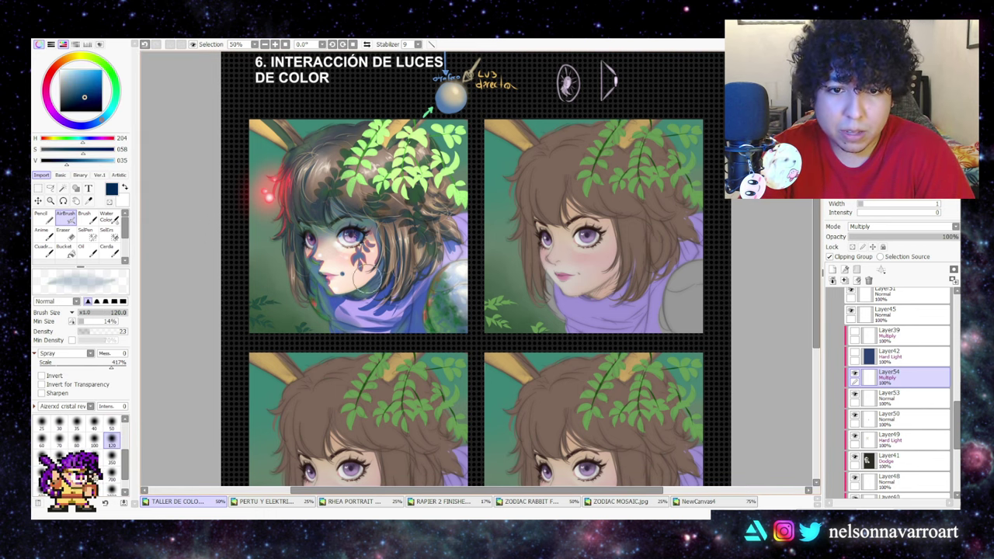
key(bracketleft)
key(bracketleft)
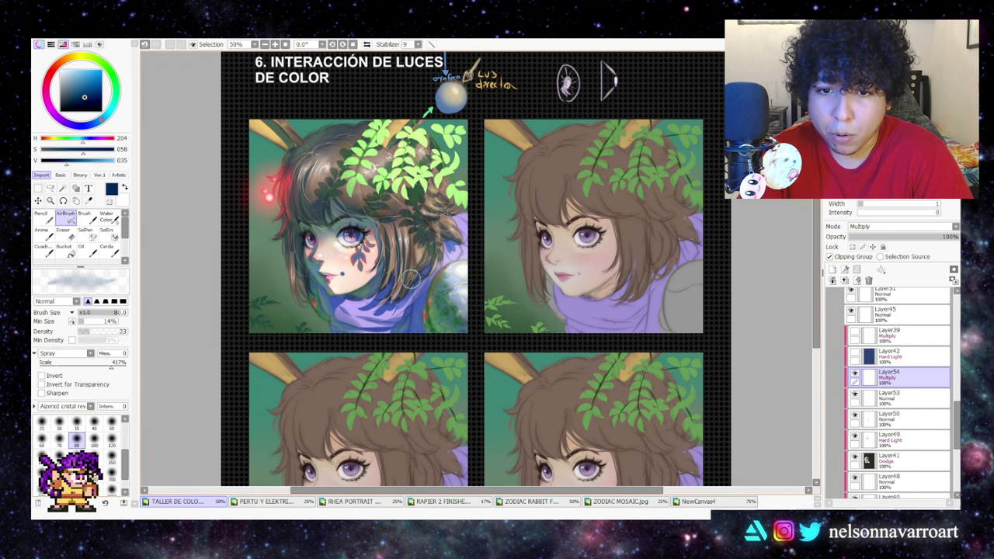
key(ctrl+z)
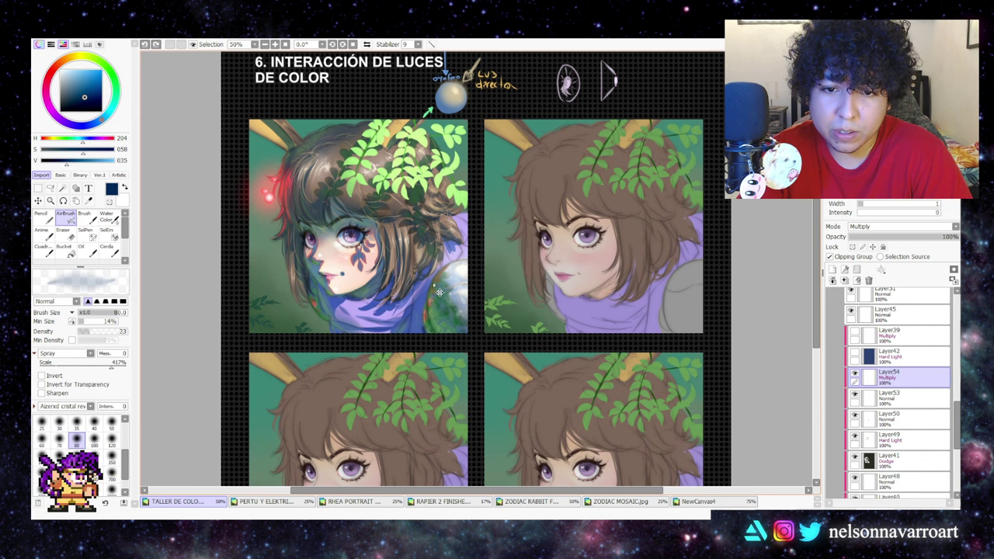
- Try a dark blue stroke on the left portrait's scarf with the Anime brush at size 20 and undo it
click(43, 233)
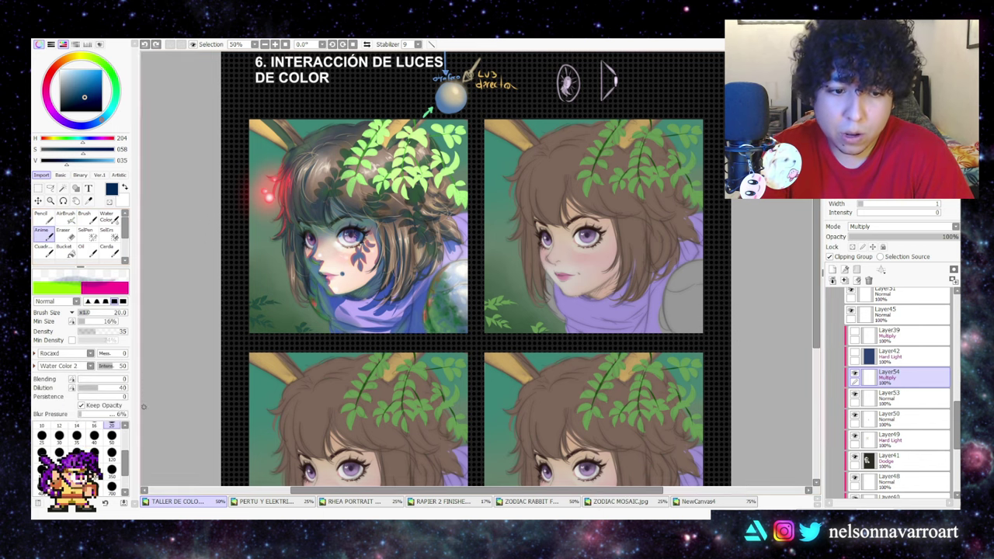
drag(423, 318, 425, 329)
key(ctrl+z)
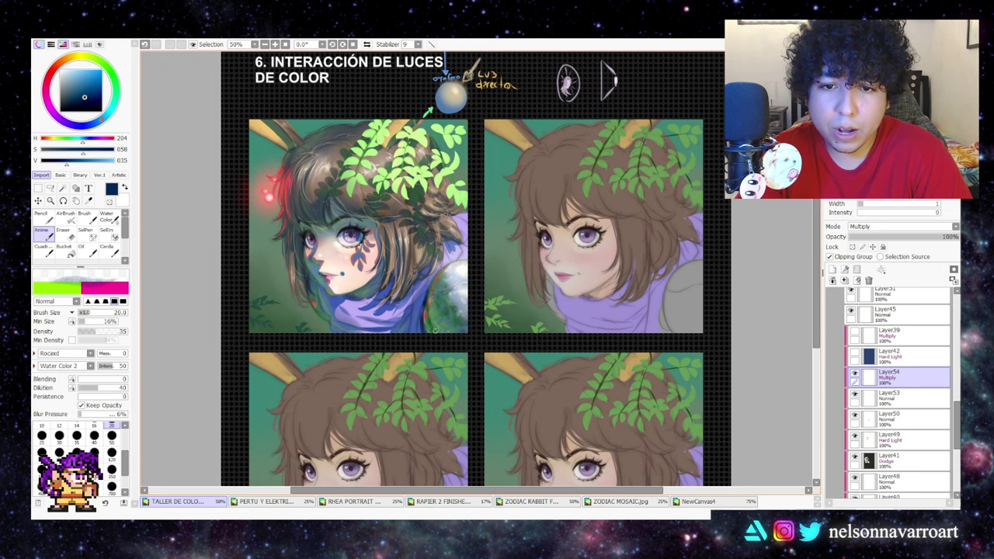
- Shade the left portrait's glossy shoulder in dark blue with the Anime brush, varying its size between 100 and 20
click(111, 436)
key(])
key(])
key(])
key(])
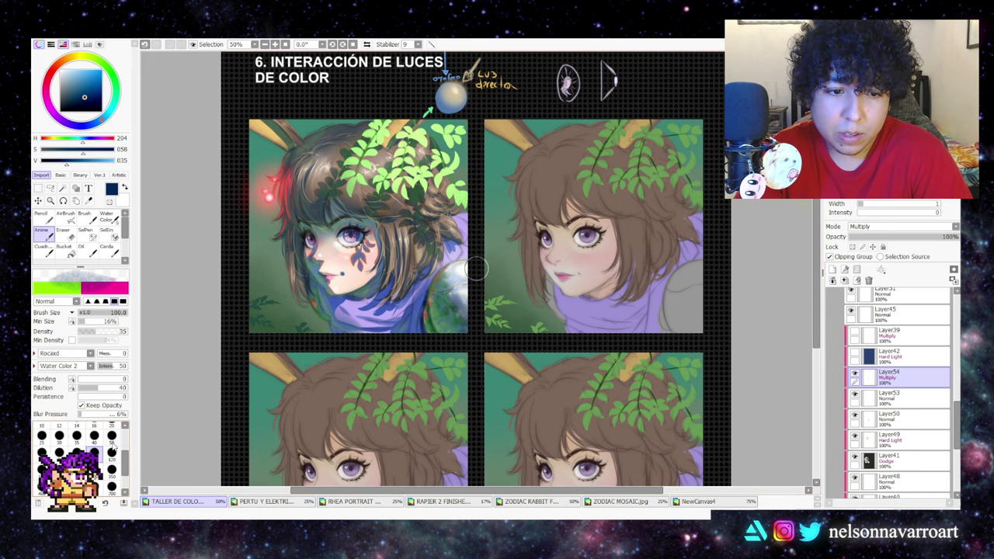
key(bracketleft)
key(bracketleft)
key(bracketleft)
key(bracketleft)
key(bracketleft)
key(bracketleft)
key(bracketleft)
key(bracketleft)
key(bracketleft)
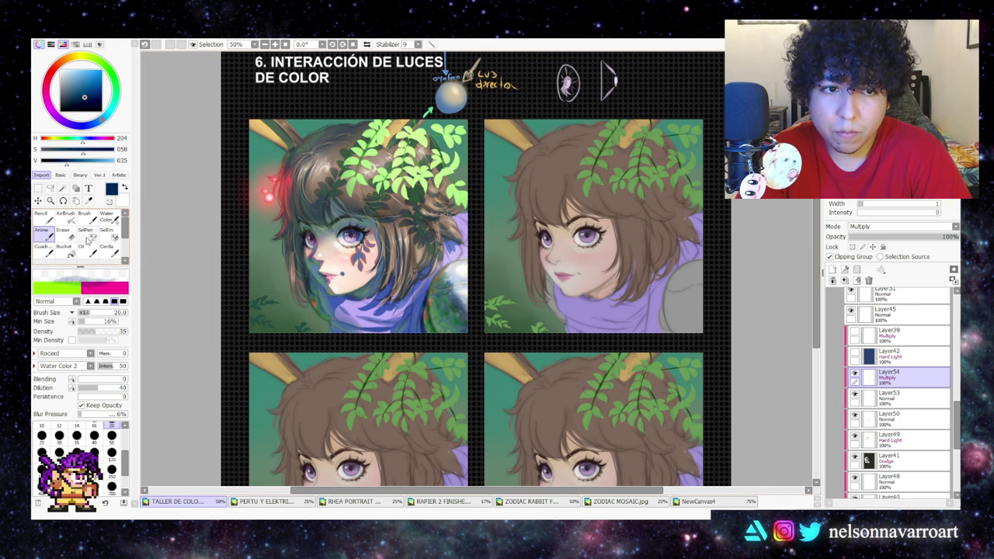
- Soften the dark blue shading around the left portrait's shoulder with the AirBrush at size 80, undoing unwanted strokes
click(66, 219)
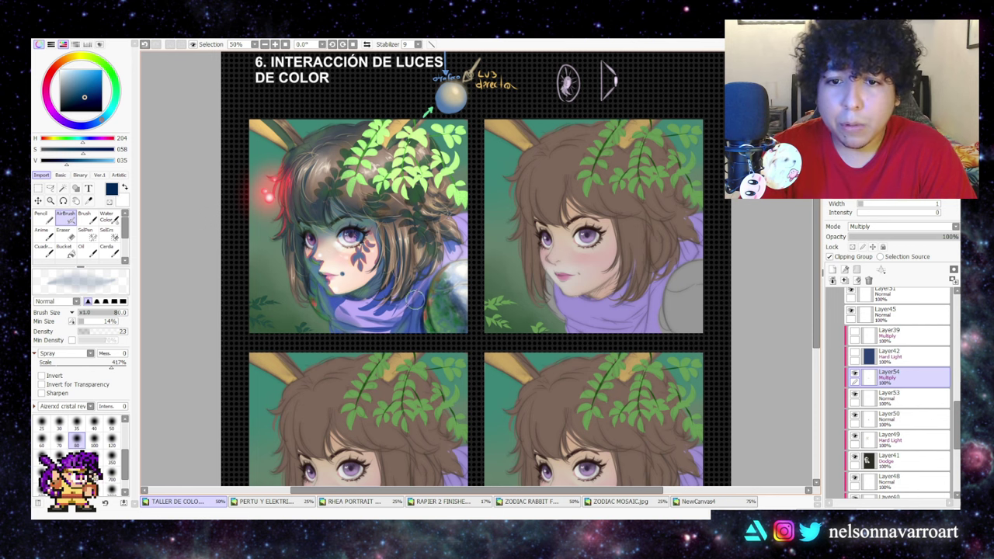
key(ctrl+z)
drag(445, 283, 441, 267)
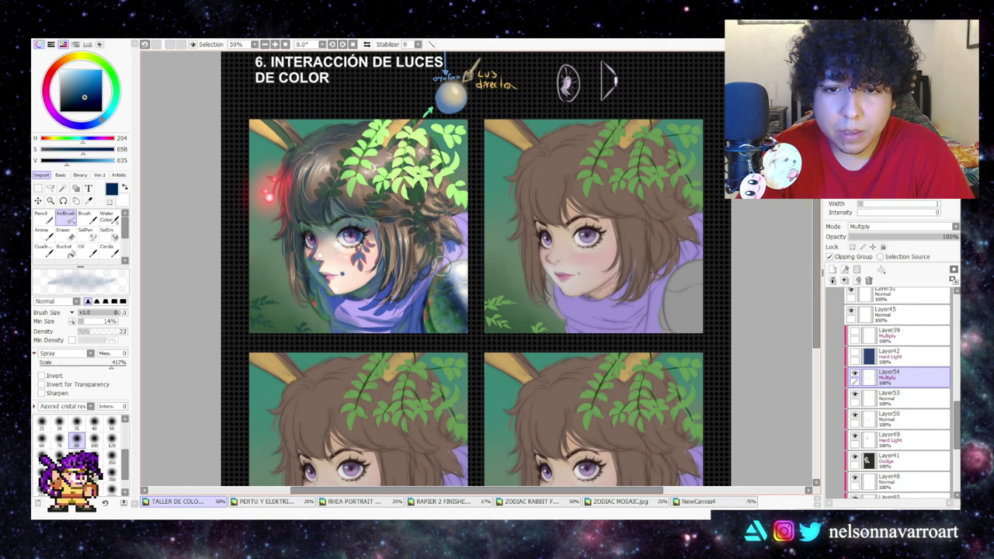
key(ctrl+z)
mouse_move(475, 320)
mouse_down()
mouse_move(439, 269)
mouse_move(481, 334)
mouse_move(437, 254)
mouse_move(464, 318)
mouse_move(444, 278)
mouse_up()
key(ctrl+z)
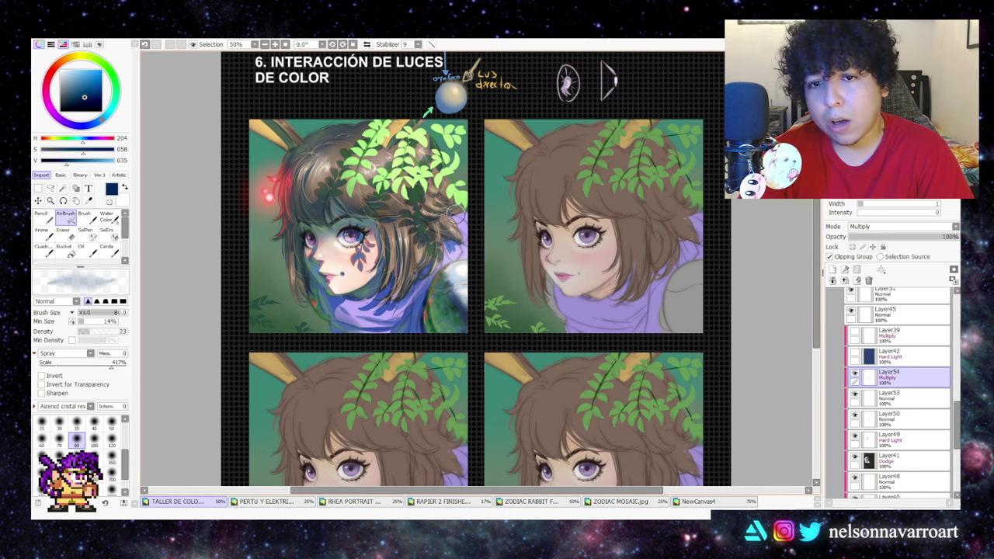
key(ctrl+z)
drag(466, 309, 452, 287)
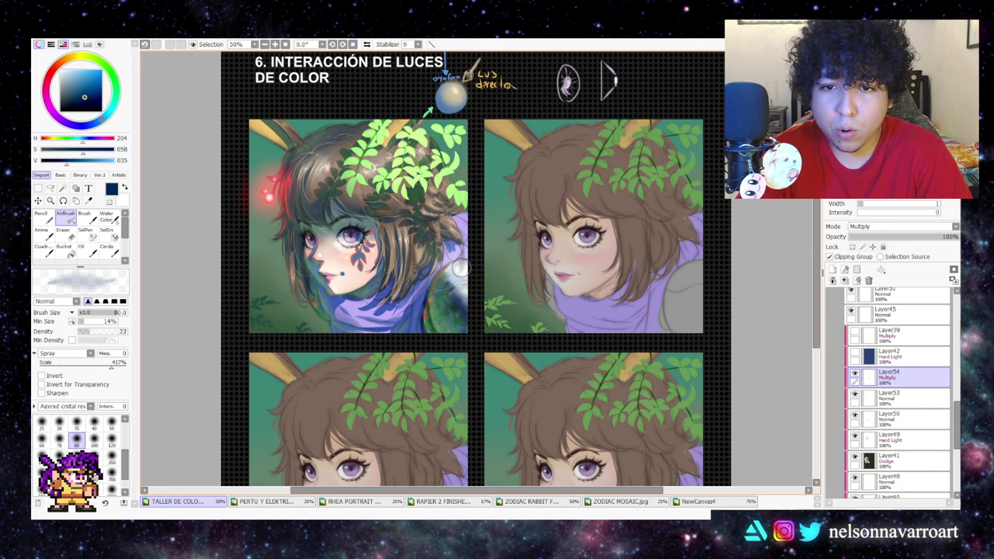
key(ctrl+z)
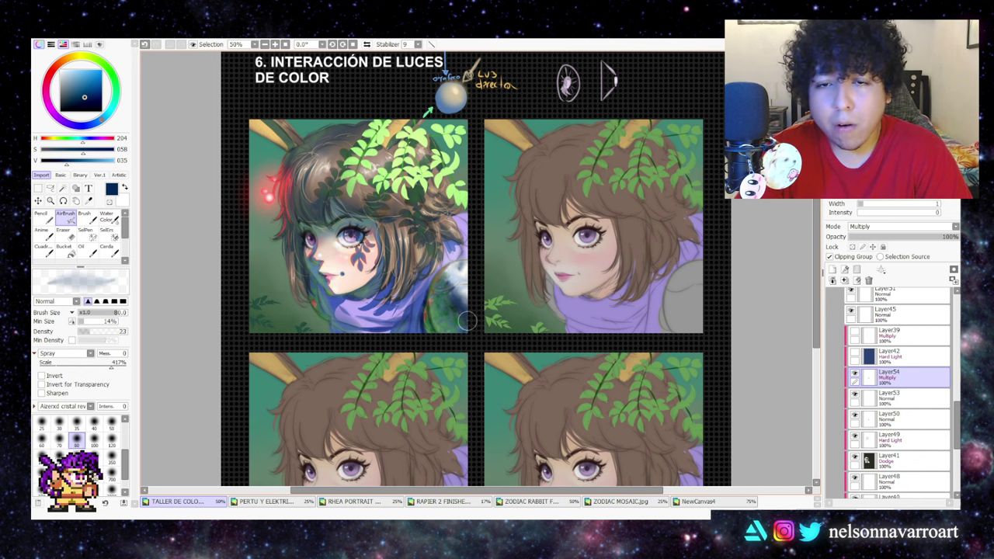
- Rework the AirBrush shading on the lower outer part of the left portrait's shoulder, undoing the attempts that do not fit
key(ctrl+z)
key(ctrl+z)
key(ctrl+z)
key(ctrl+z)
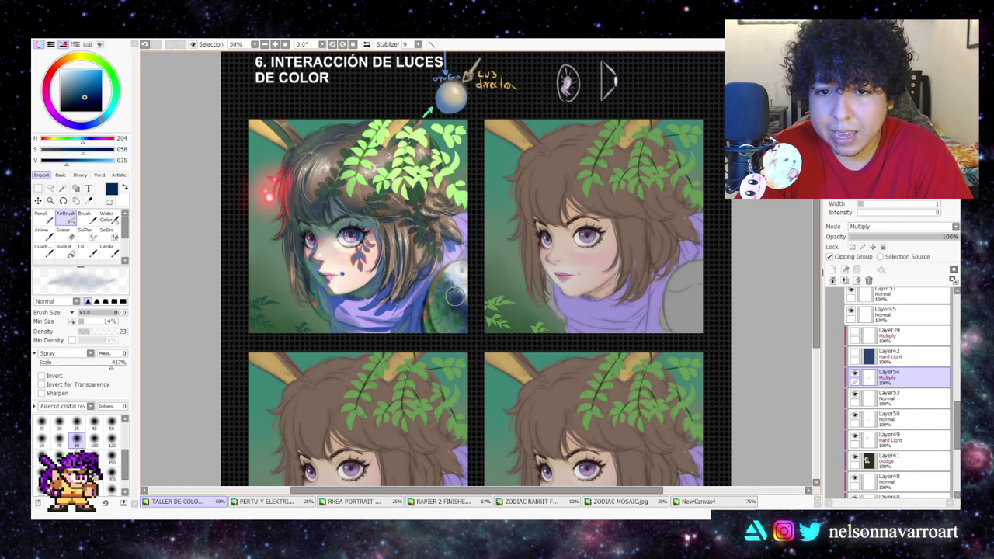
drag(462, 302, 457, 287)
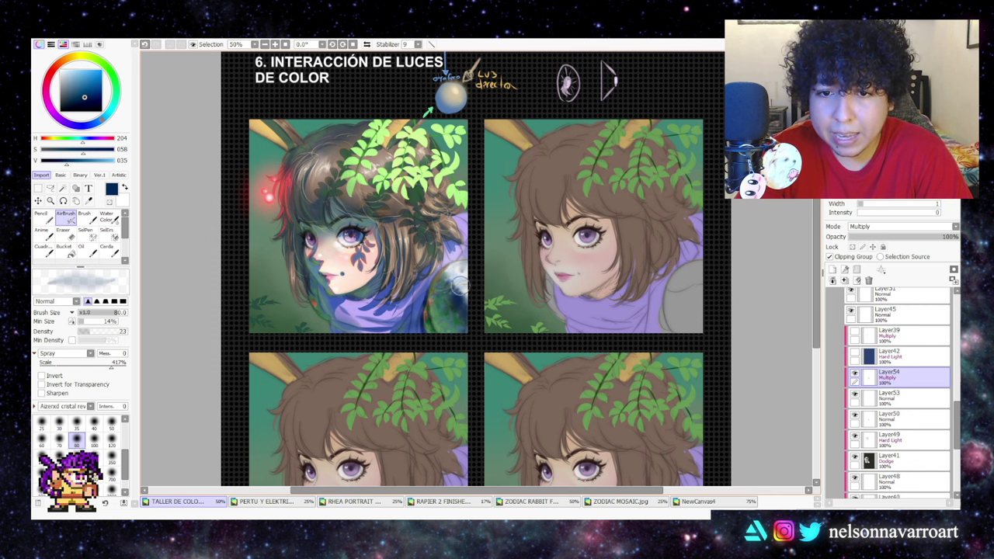
key(ctrl+z)
key(ctrl+z)
key(ctrl+z)
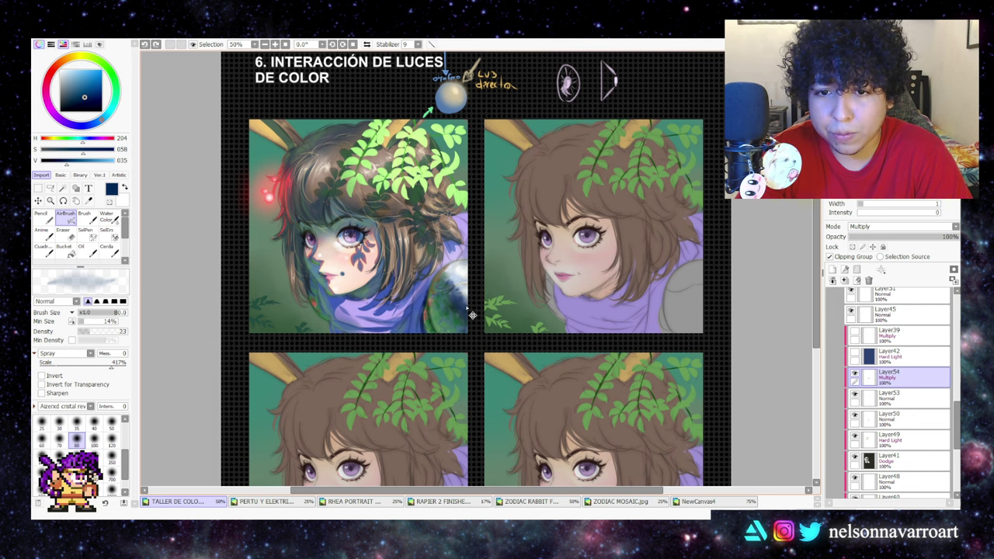
drag(466, 303, 465, 307)
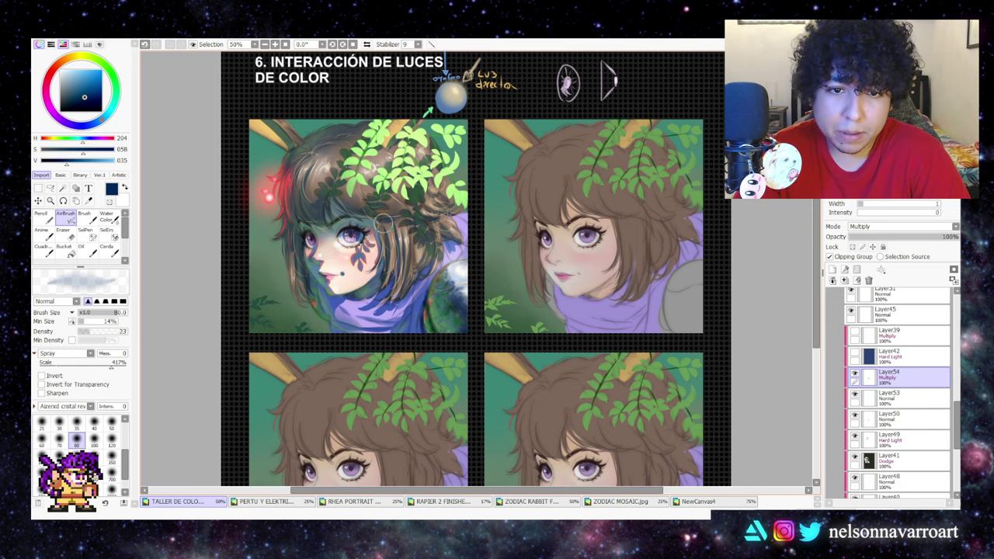
- Choose a dark green (H 152, S 083, V 032) for the AirBrush at size 120 and shade the shadowed edge of the left portrait's face
key(x)
key(bracketleft)
key(bracketleft)
key(bracketleft)
key(x)
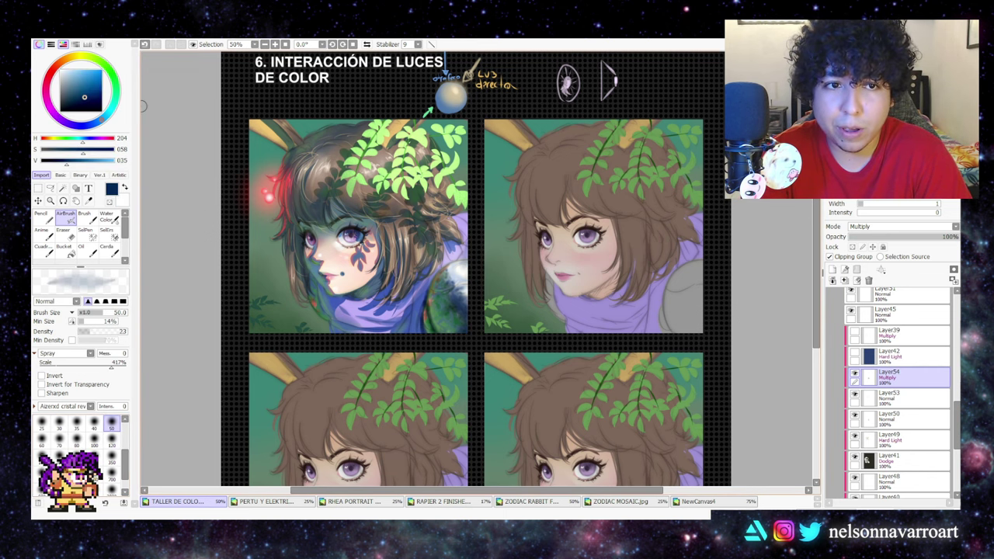
click(114, 78)
mouse_move(83, 95)
mouse_down()
mouse_move(76, 87)
mouse_move(79, 104)
mouse_up()
click(112, 440)
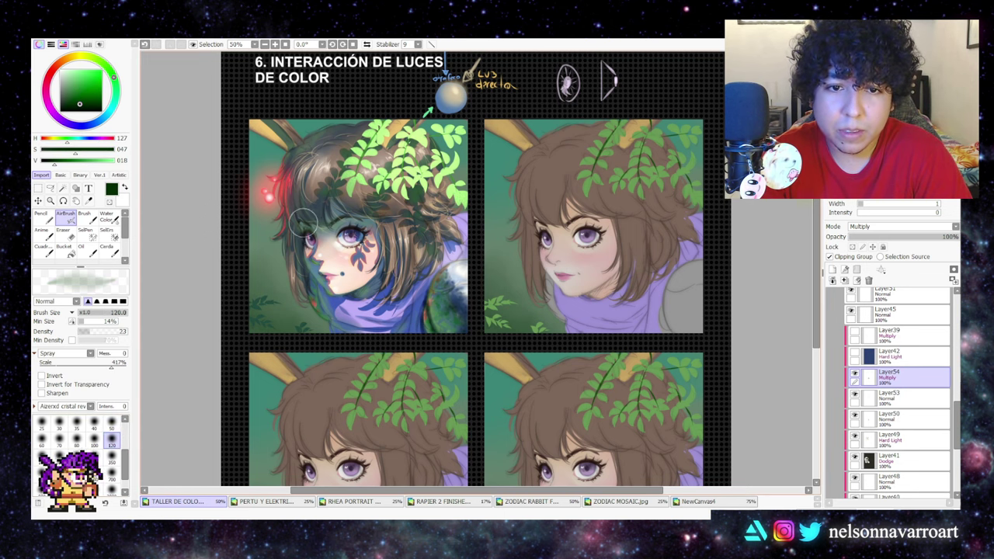
click(94, 98)
click(118, 93)
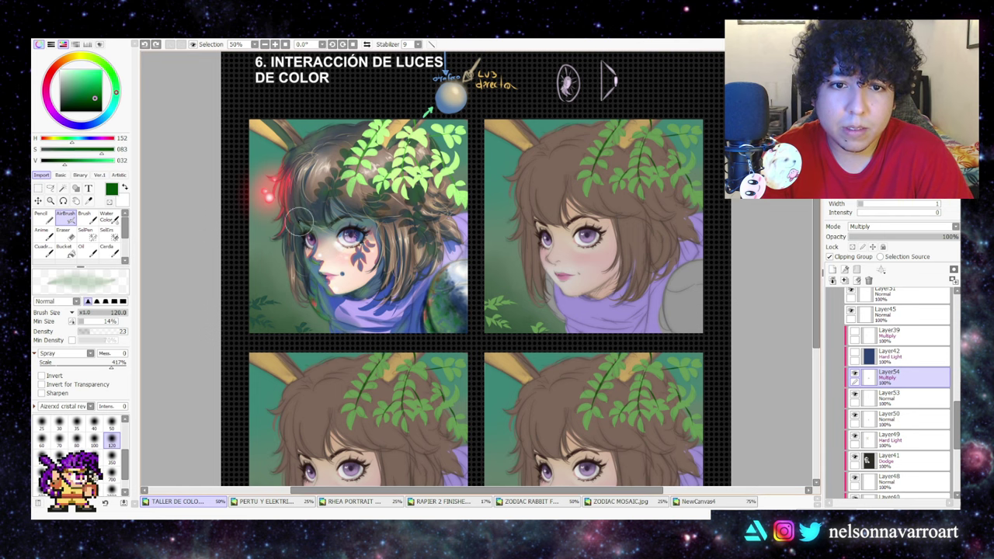
mouse_move(307, 227)
mouse_down()
mouse_move(314, 236)
mouse_move(305, 222)
mouse_up()
key(ctrl+z)
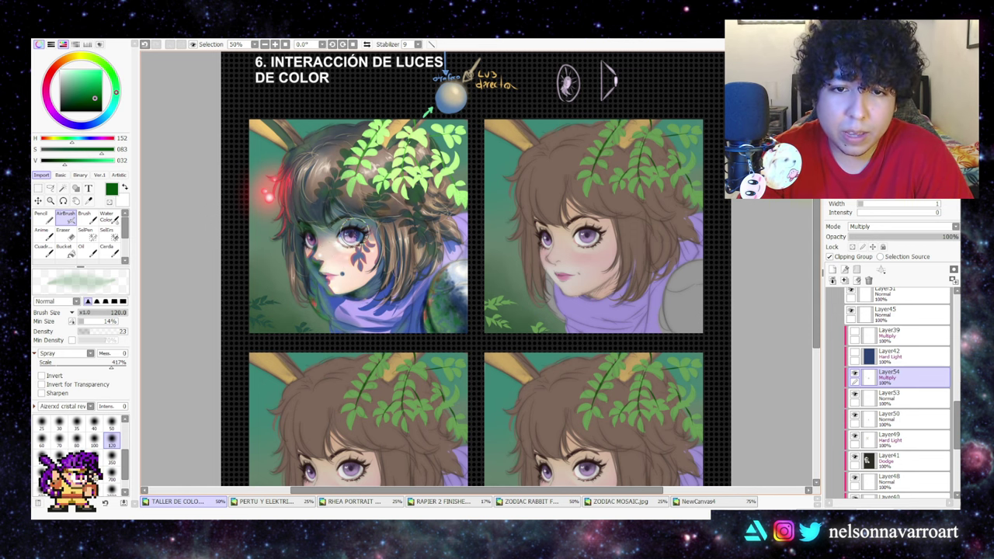
- Choose a very dark violet (H 285, S 051, V 011) and shade the left portrait's scarf and hair with the AirBrush at sizes 120 and 50
key(x)
click(84, 100)
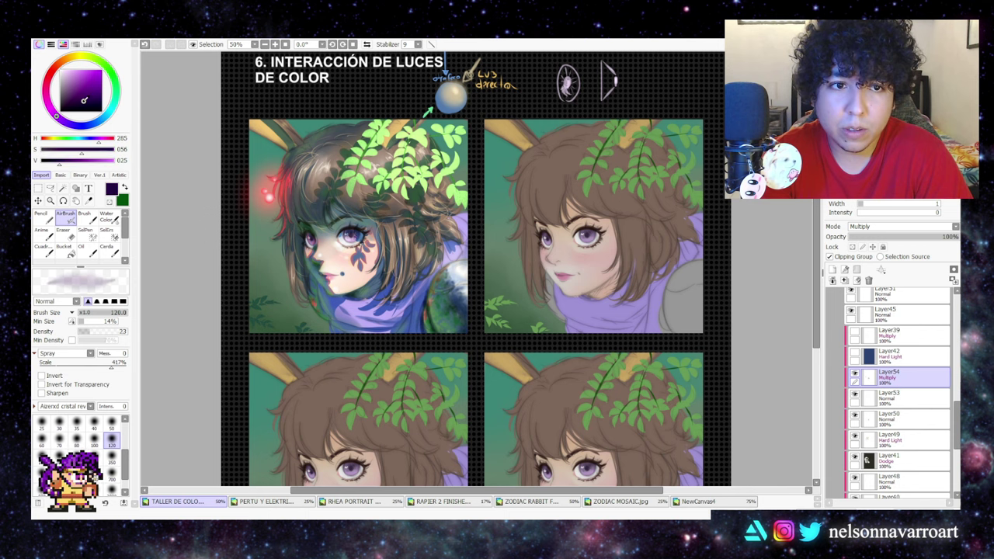
click(82, 106)
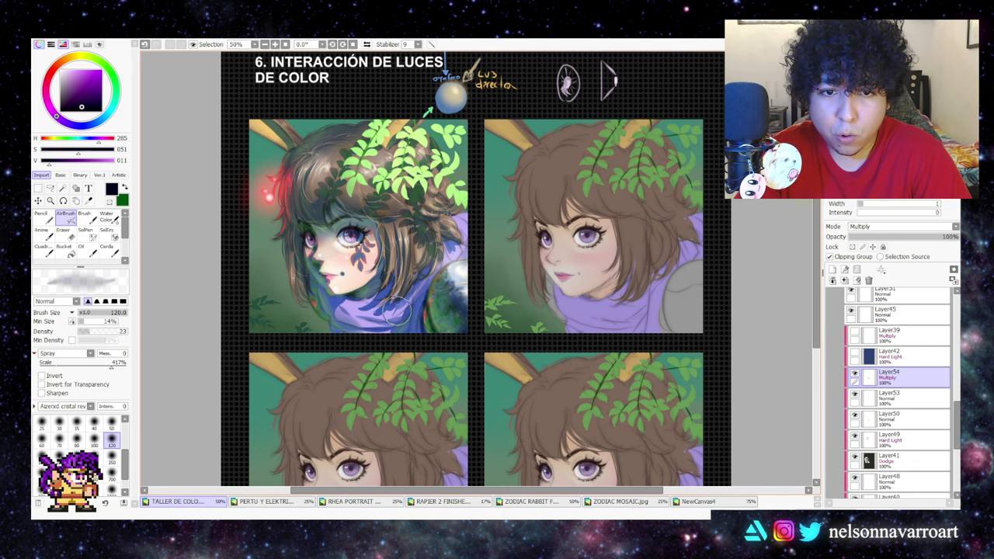
click(111, 423)
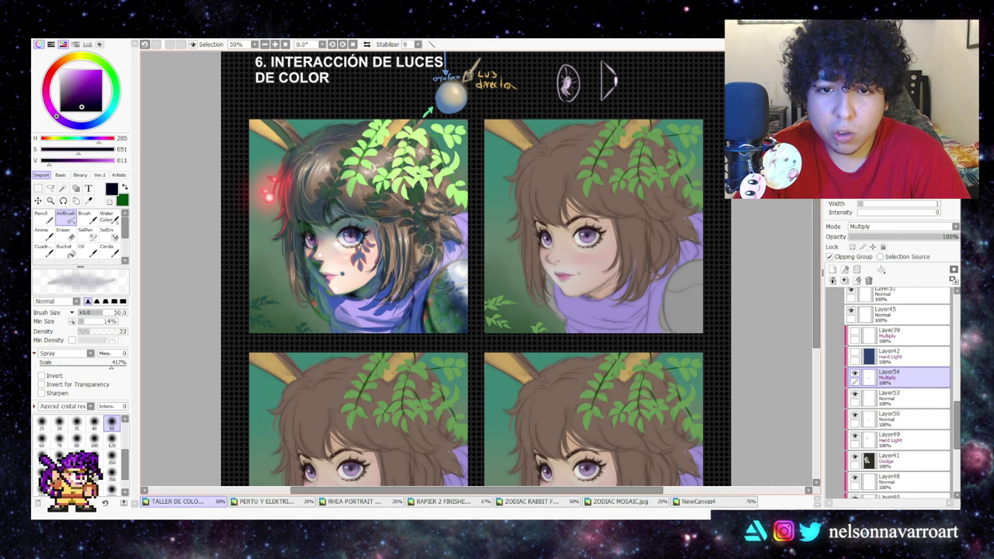
- Try darkening the left portrait broadly with the AirBrush at size 350 and undo it
click(112, 477)
click(112, 458)
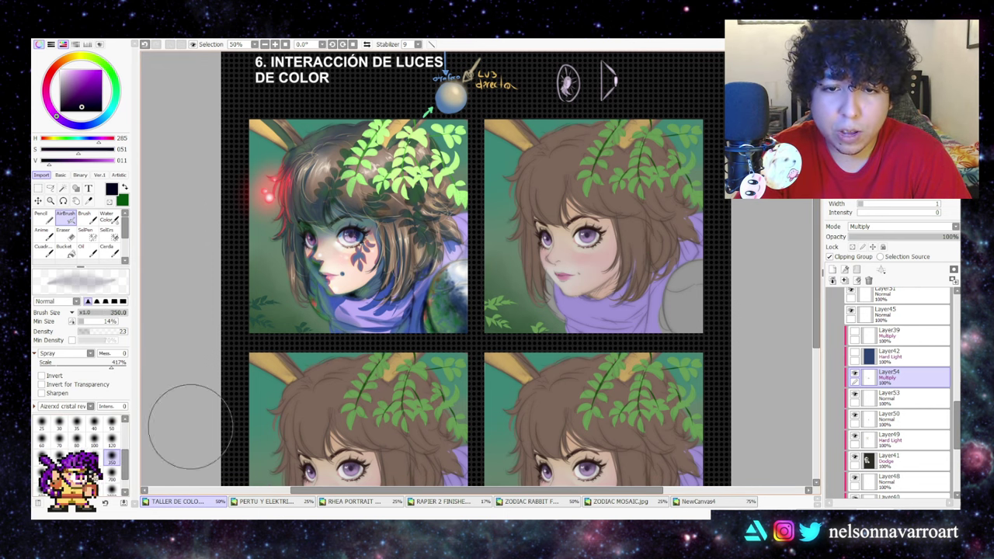
mouse_move(373, 310)
mouse_down()
mouse_move(393, 248)
mouse_move(375, 288)
mouse_up()
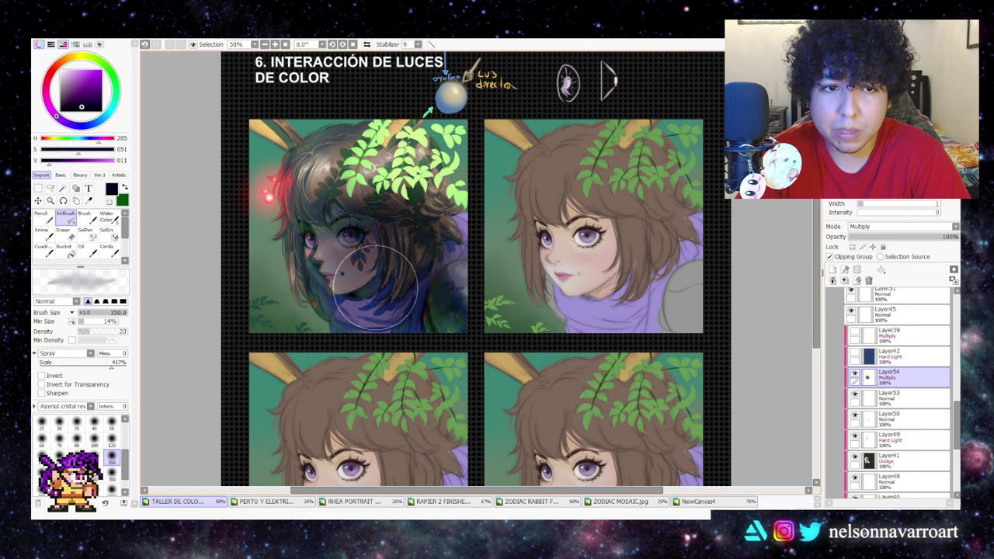
key(ctrl+z)
- Try dark Pencil strokes at size 20 over the left portrait and undo them
key(n)
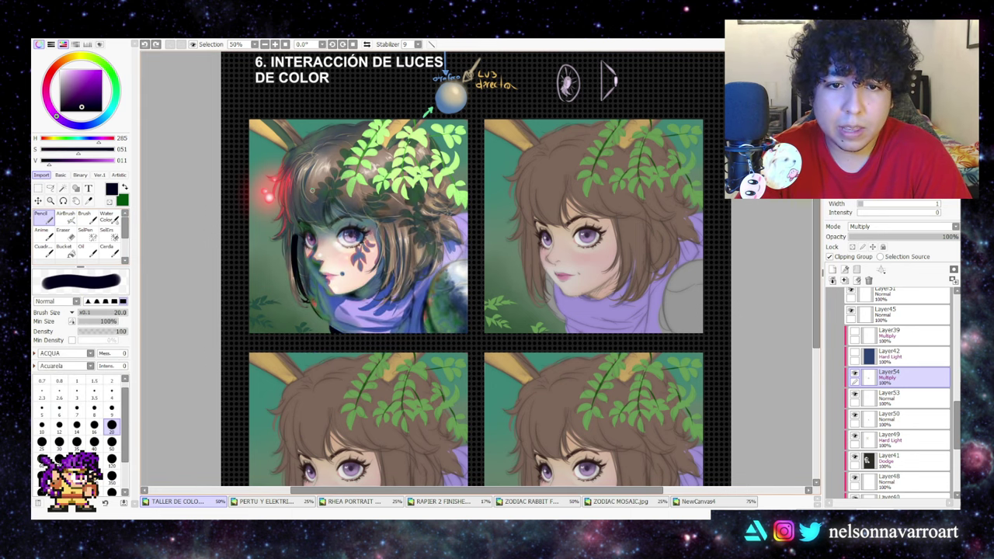
mouse_move(312, 190)
mouse_down()
mouse_move(462, 329)
mouse_move(457, 245)
mouse_move(441, 330)
mouse_up()
key(ctrl+z)
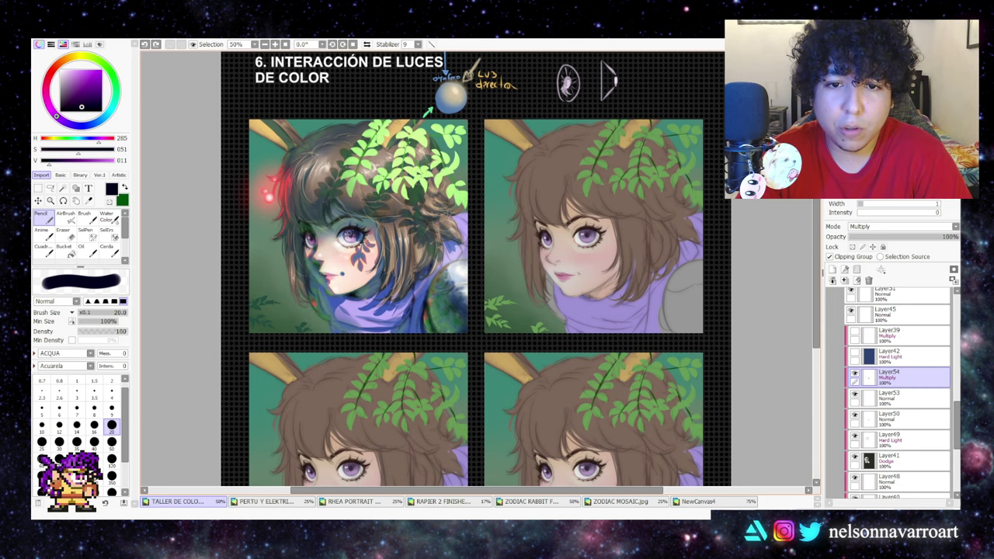
- Set the Brush to size 50, outline the left portrait's head with a large dark circle, and undo the circle
key(b)
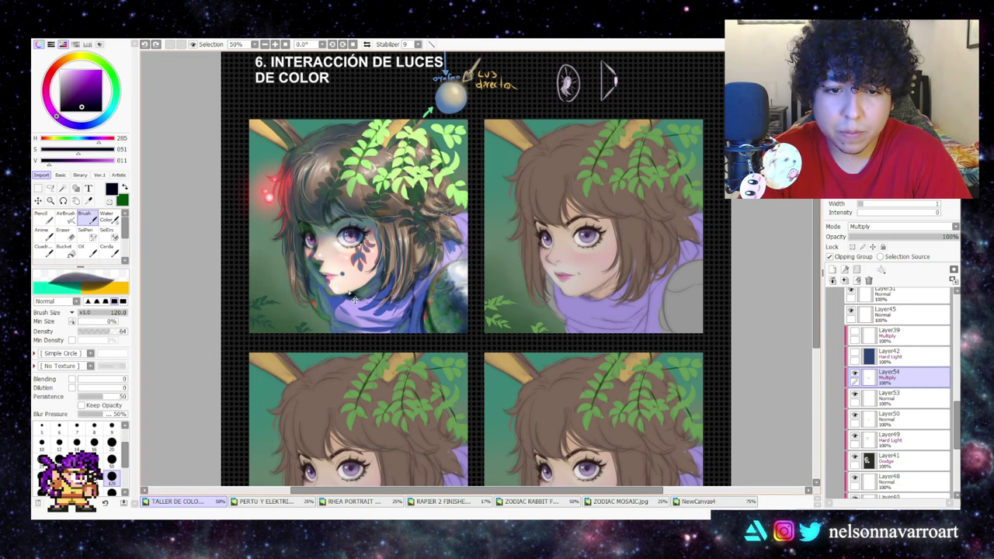
key(bracketleft)
key(bracketleft)
key(bracketleft)
key(bracketleft)
key(bracketleft)
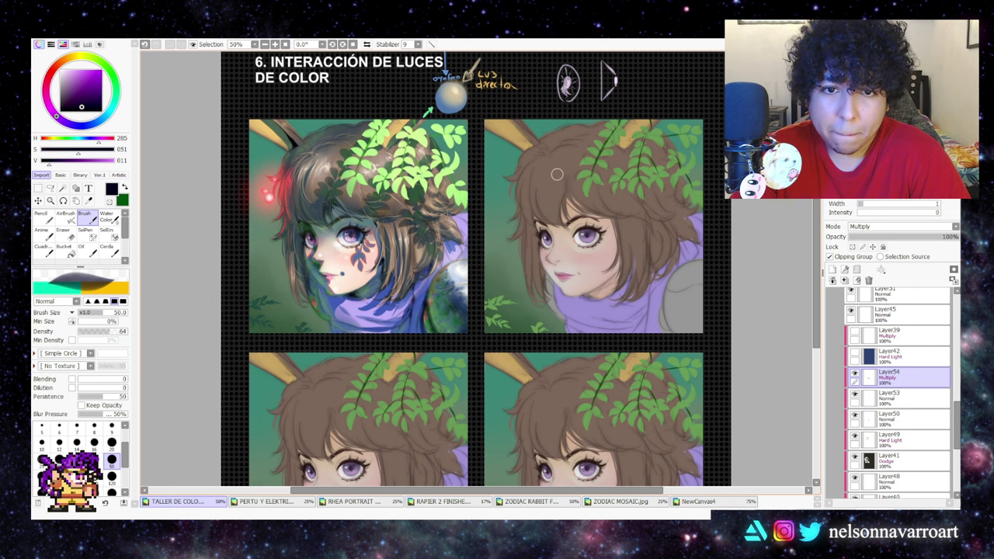
mouse_move(342, 311)
mouse_down()
mouse_move(290, 205)
mouse_move(373, 265)
mouse_up()
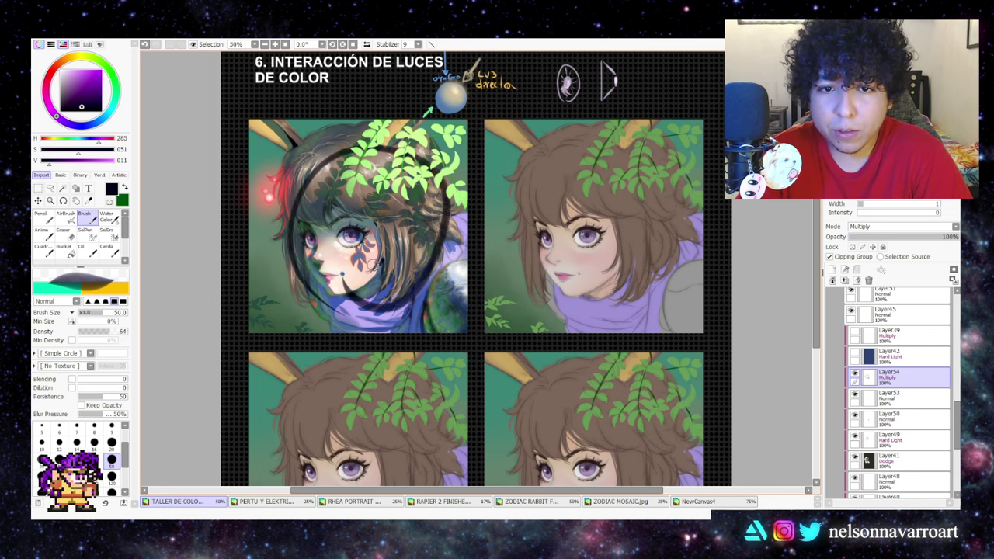
key(ctrl+z)
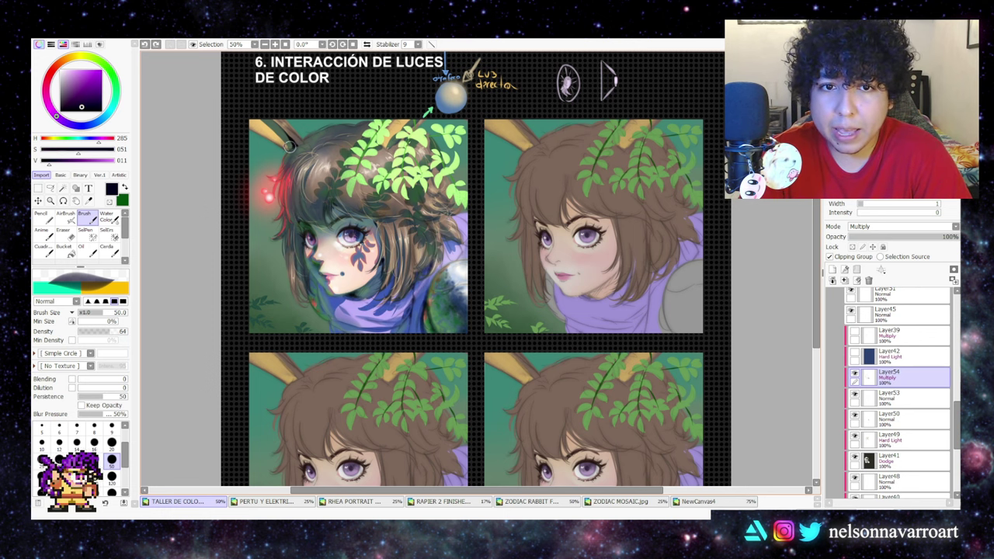
- Try marking the top of the left portrait's hair and circling the cheek, hair and scarf area, and undo the marks
drag(284, 139, 314, 144)
key(ctrl+z)
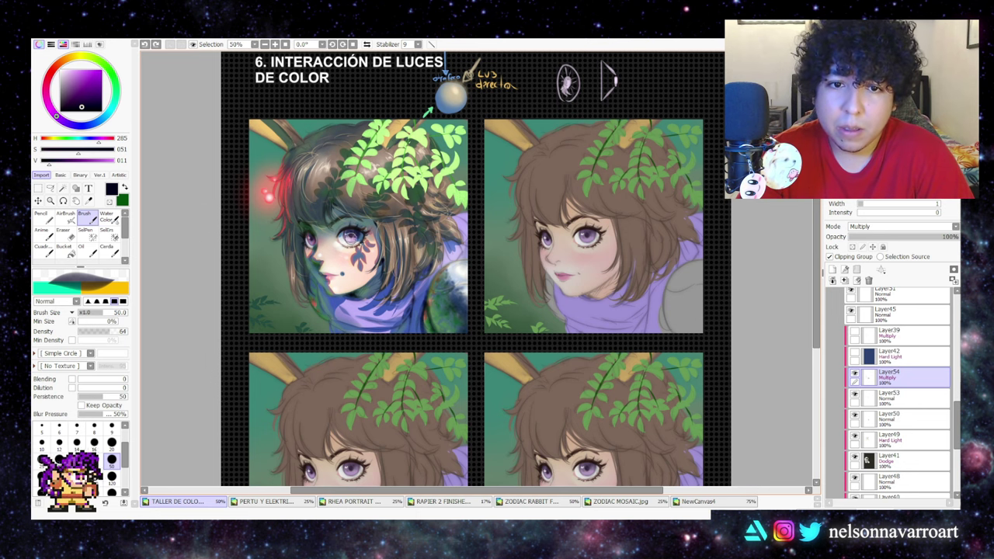
mouse_move(380, 203)
mouse_down()
mouse_move(342, 330)
mouse_move(380, 206)
mouse_up()
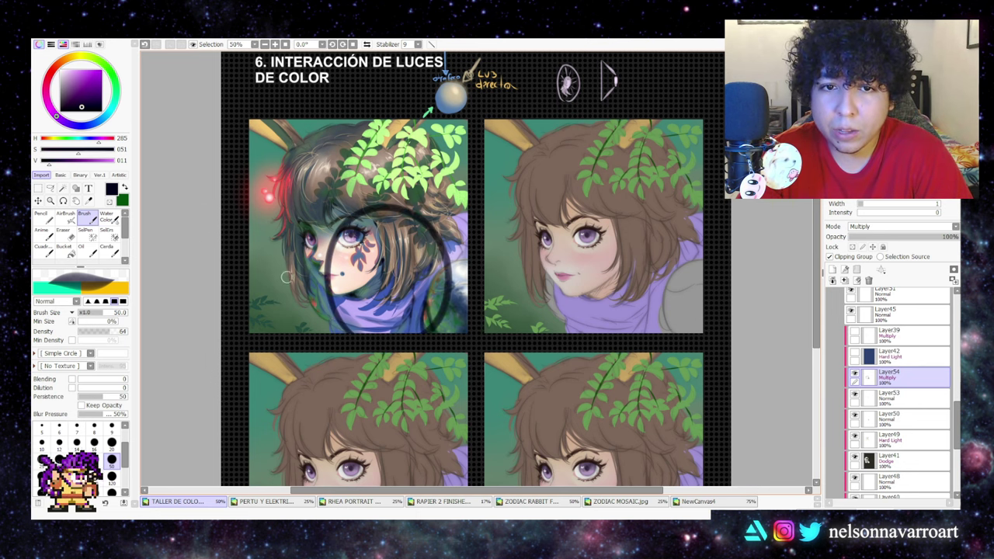
drag(275, 194, 359, 134)
key(ctrl+z)
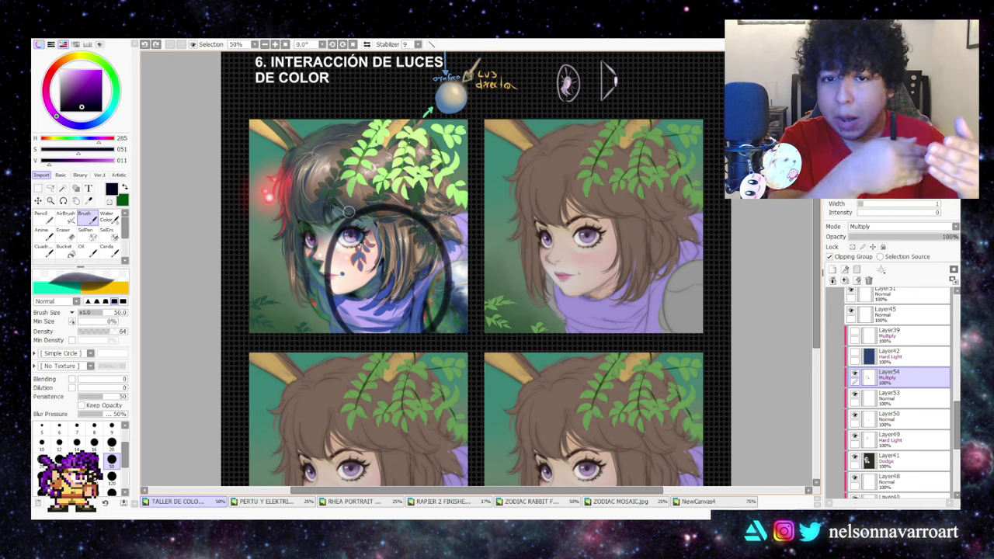
key(ctrl+z)
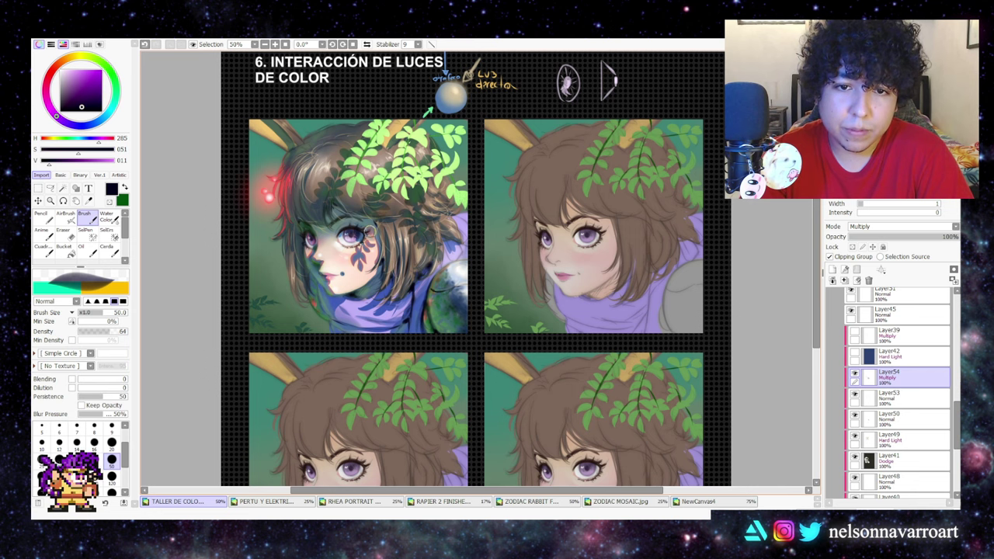
- Try the Anime brush at size 120, return to the Brush at size 50, and lower the Multiply layer's opacity to 89%
click(41, 231)
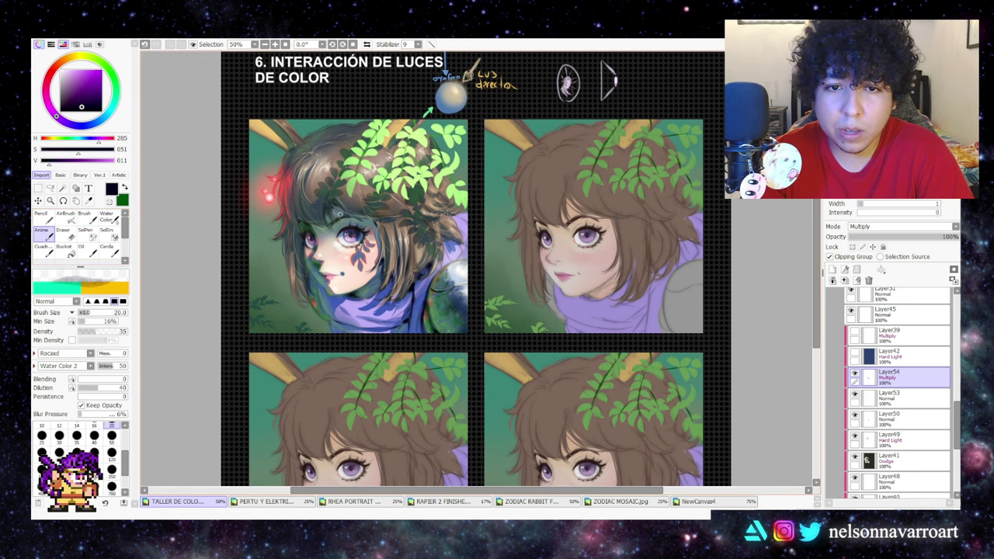
click(112, 454)
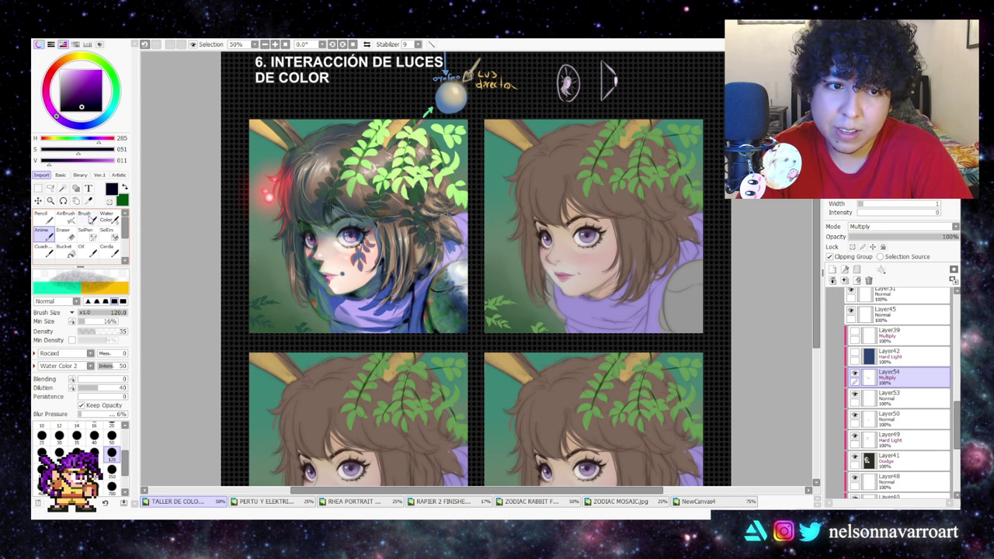
click(88, 218)
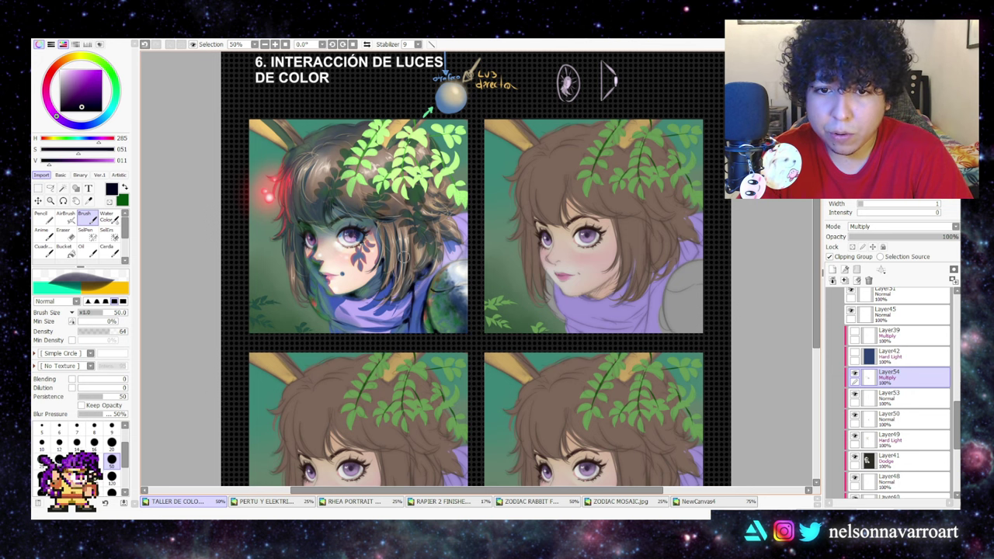
click(934, 238)
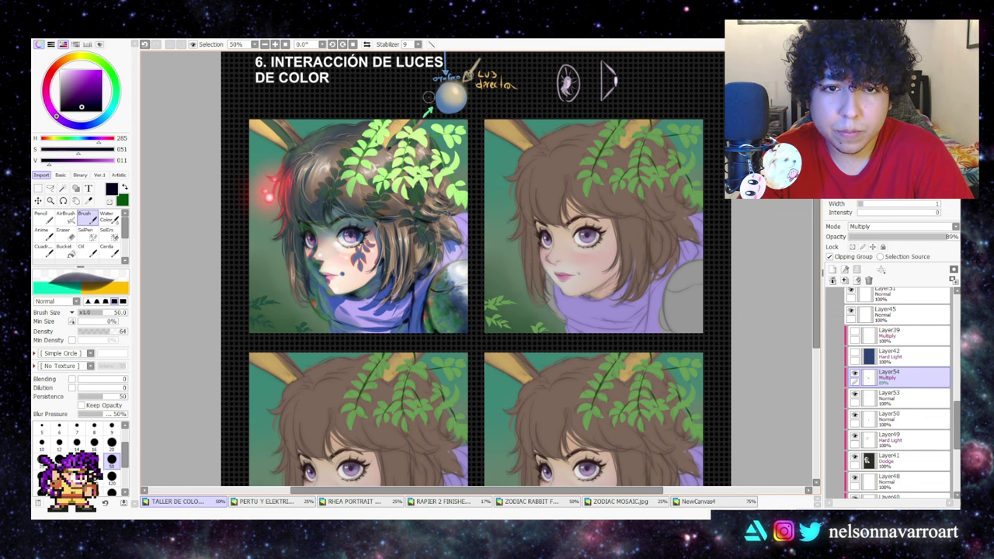
- On a new Normal clipping layer, airbrush the sampled background teal over the left portrait's antler and upper head, varying the size between 120 and 600
click(832, 270)
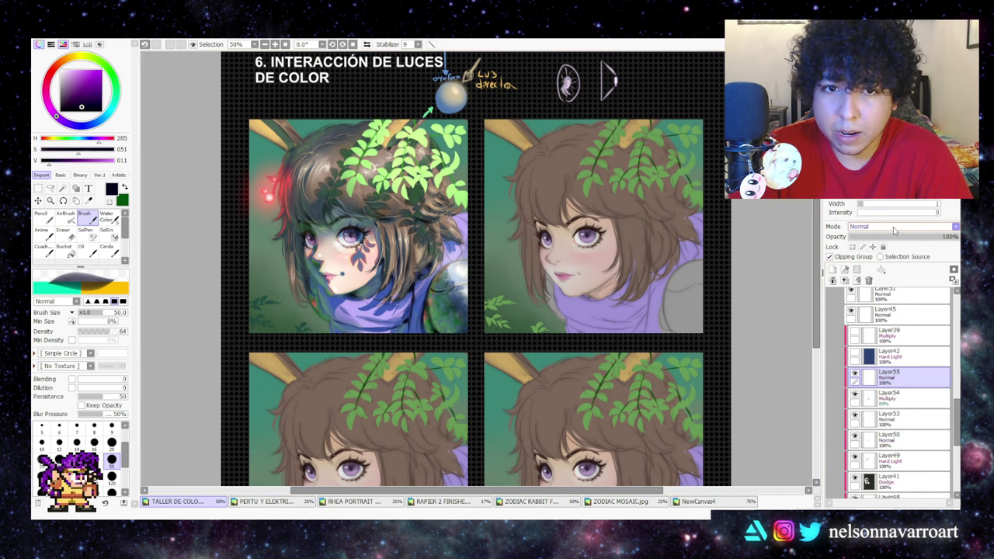
click(88, 200)
click(260, 141)
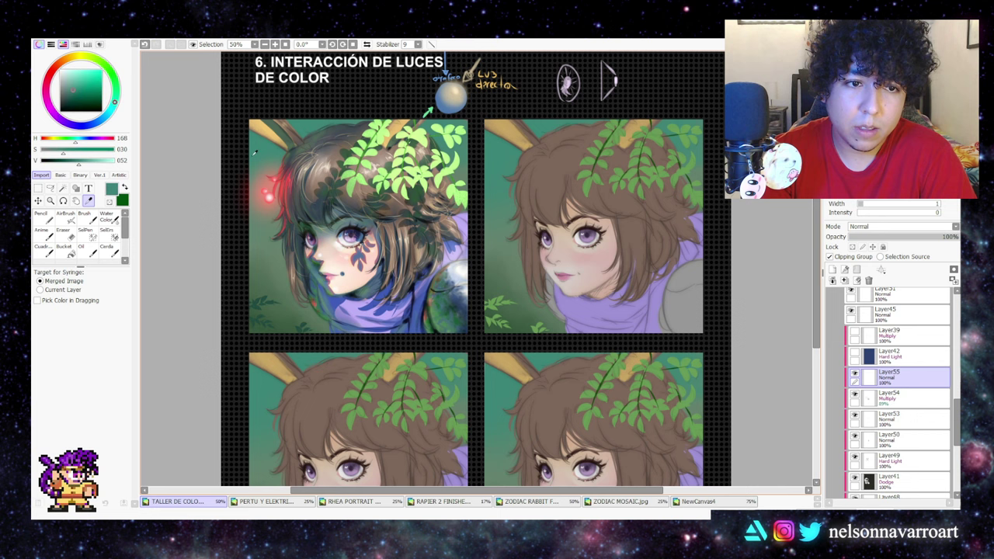
click(68, 218)
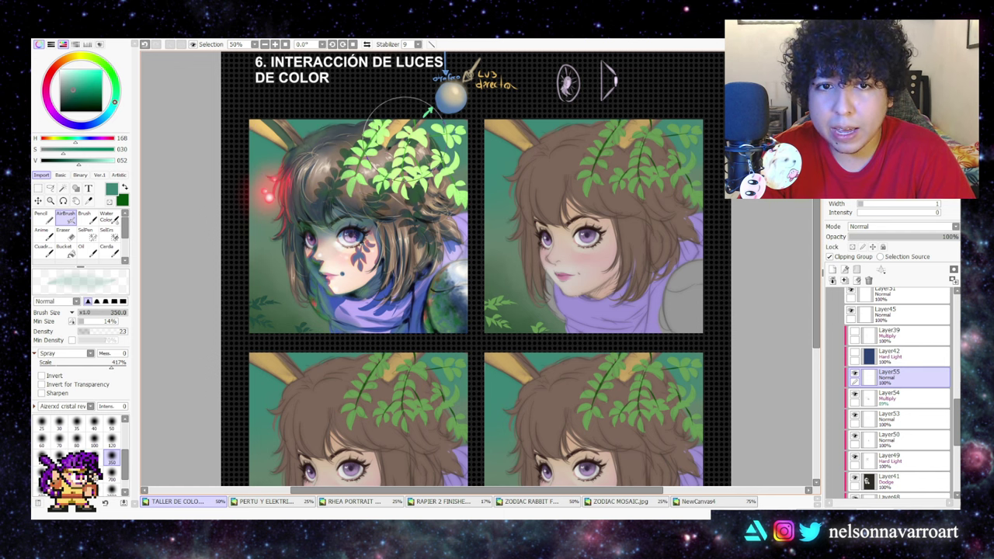
click(94, 475)
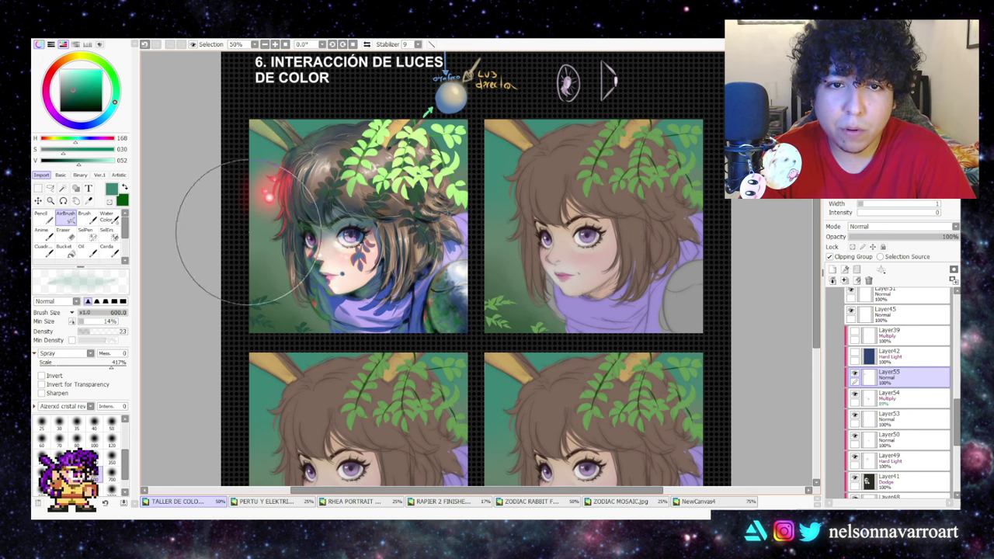
click(112, 440)
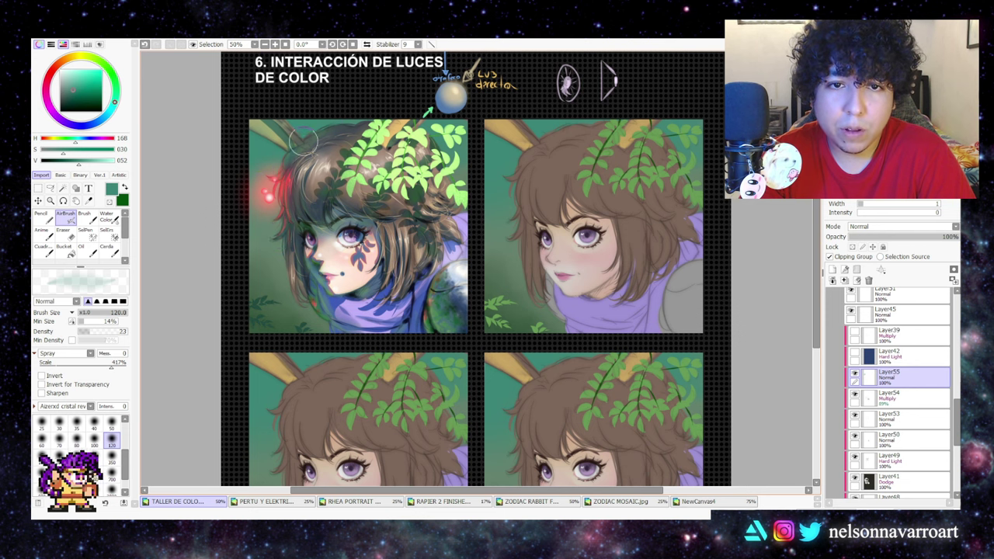
click(112, 458)
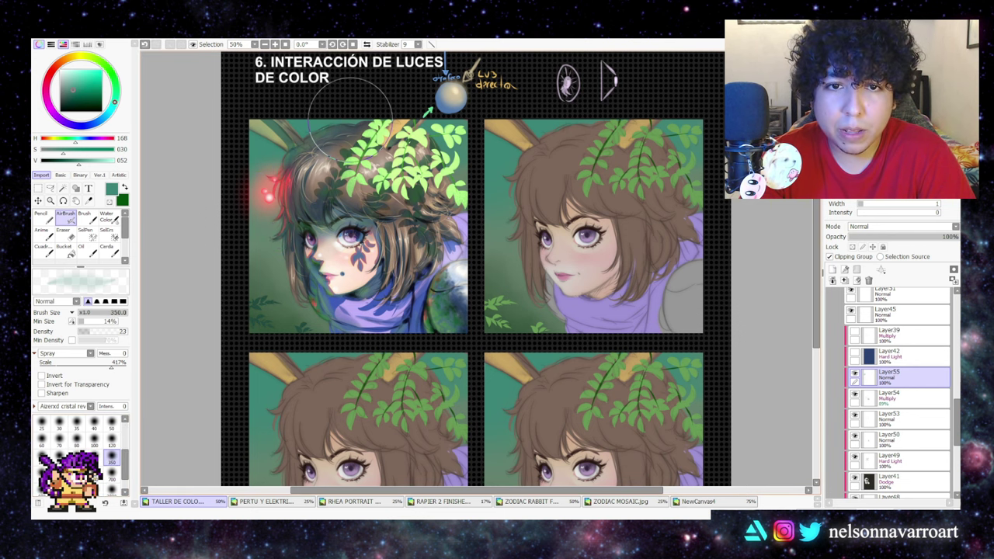
- Undo the last teal airbrush stroke, try another across the left portrait's hair, and undo it too
key(ctrl+z)
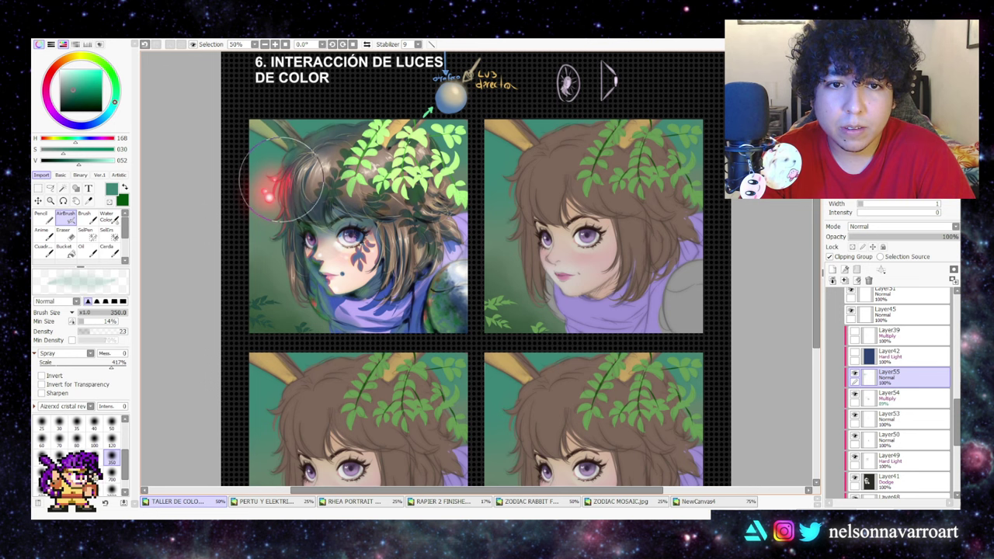
mouse_move(281, 186)
mouse_down()
mouse_move(298, 150)
mouse_move(314, 137)
mouse_move(326, 147)
mouse_move(341, 128)
mouse_move(293, 149)
mouse_move(153, 142)
mouse_move(169, 130)
mouse_move(326, 146)
mouse_move(320, 133)
mouse_move(335, 118)
mouse_move(362, 127)
mouse_move(344, 117)
mouse_move(295, 142)
mouse_move(282, 124)
mouse_move(307, 141)
mouse_move(295, 158)
mouse_move(336, 148)
mouse_up()
key(ctrl+z)
- Shift the AirBrush color to a muted blue with hue 214 and haze the left portrait's upper hair, undoing a stray stroke
click(96, 122)
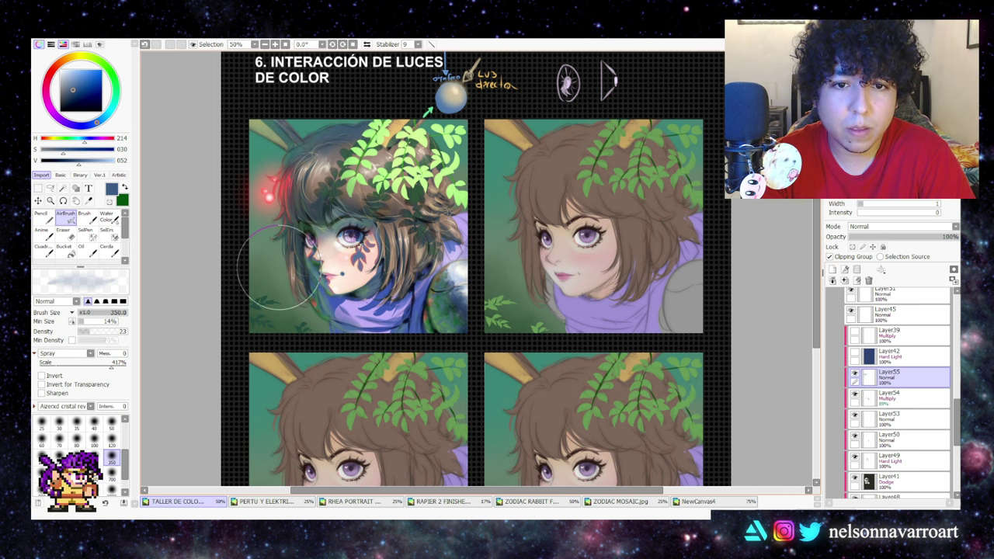
key(ctrl+z)
key(x)
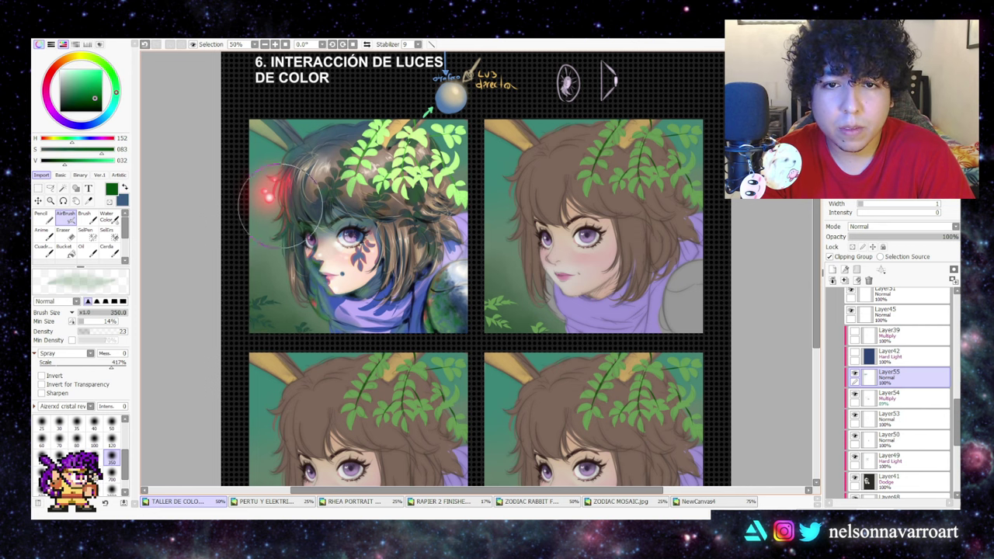
key(x)
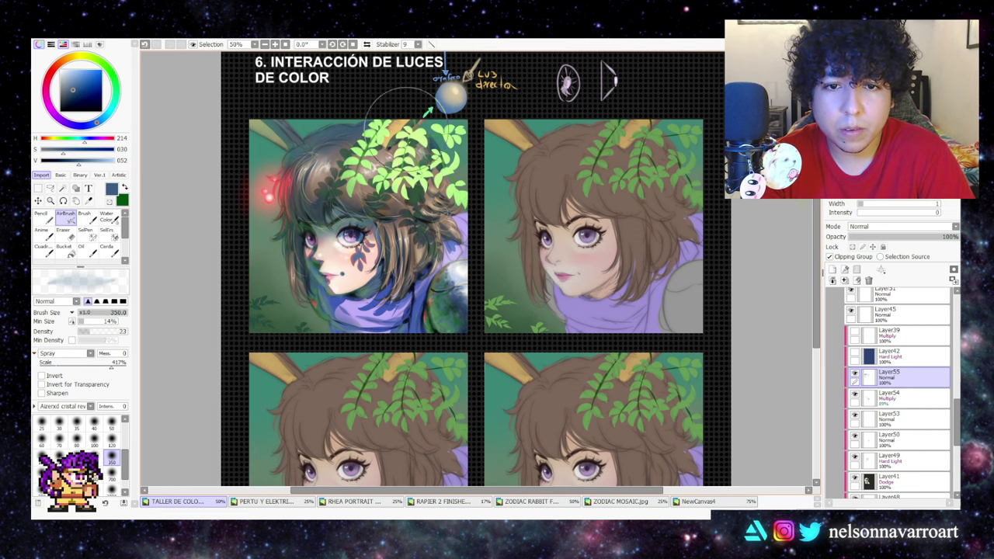
- Reduce the haze layer's opacity to 70% and toggle its visibility to compare the left portrait with and without it
click(854, 376)
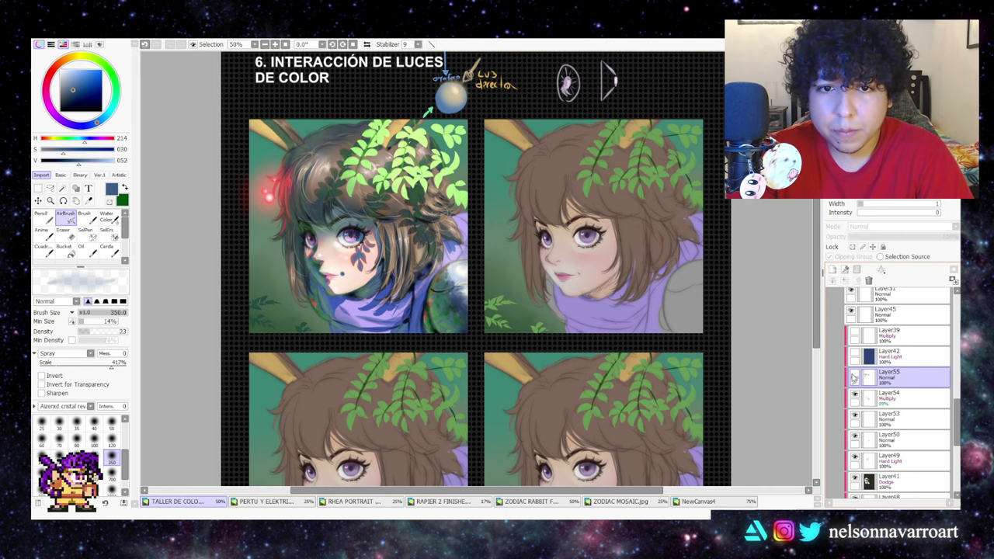
click(855, 376)
click(924, 240)
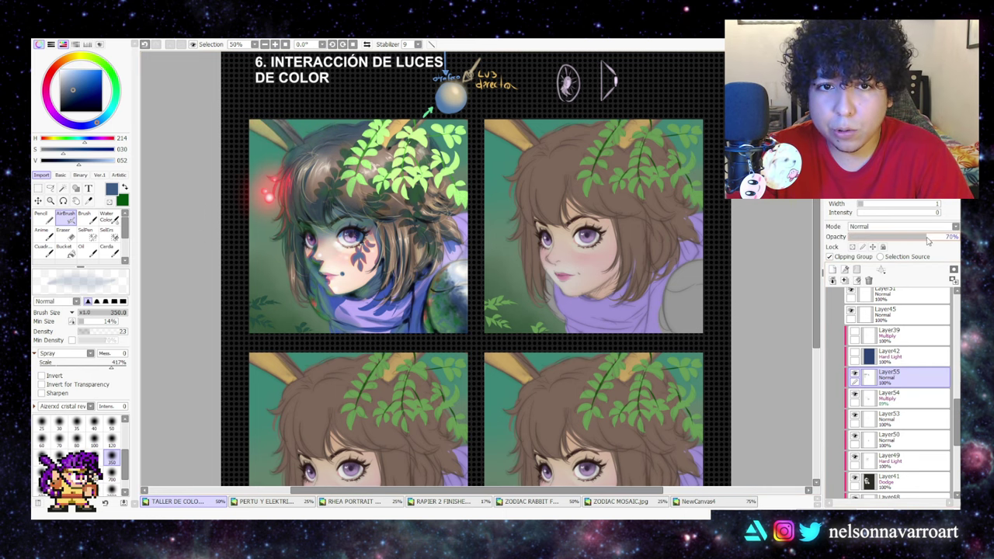
key(x)
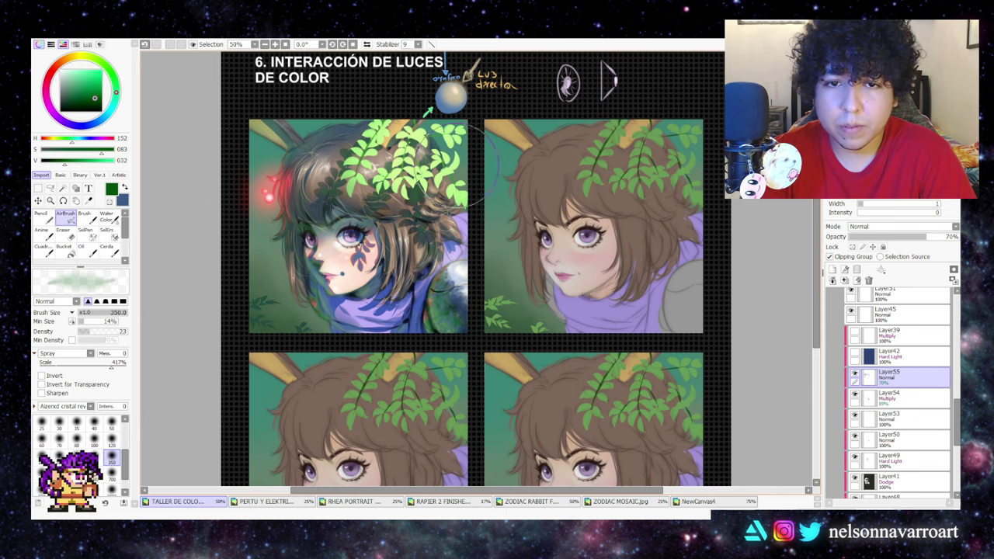
click(855, 375)
click(855, 376)
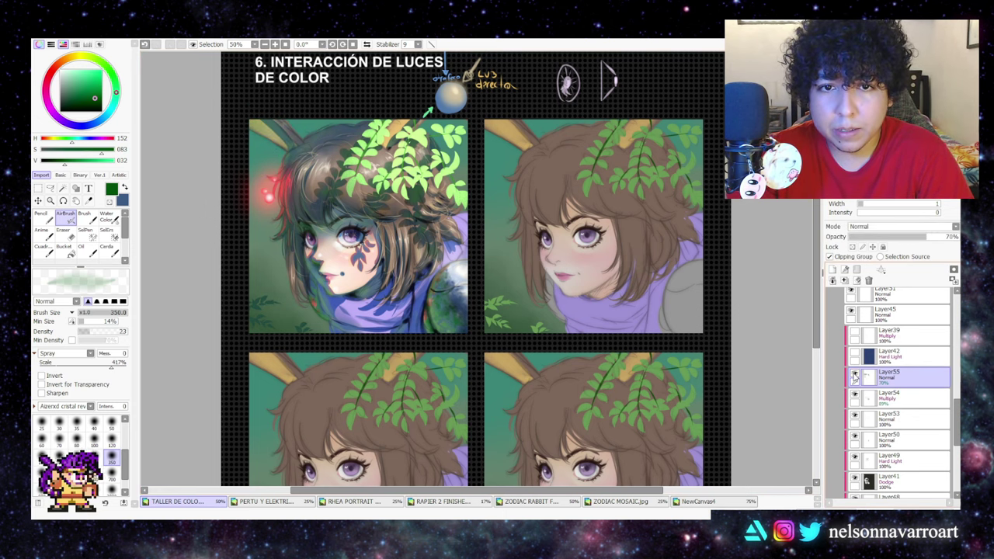
click(855, 376)
click(855, 376)
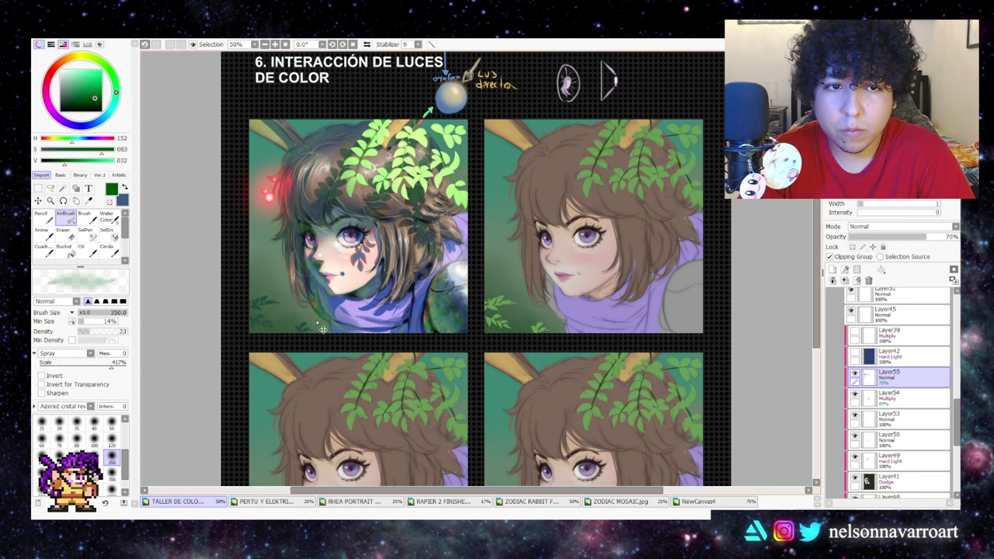
- Undo the last stroke, lighten the green to saturation 61 and value 70, and airbrush it beside the left portrait's scarf and chin
key(ctrl+z)
key(x)
key(x)
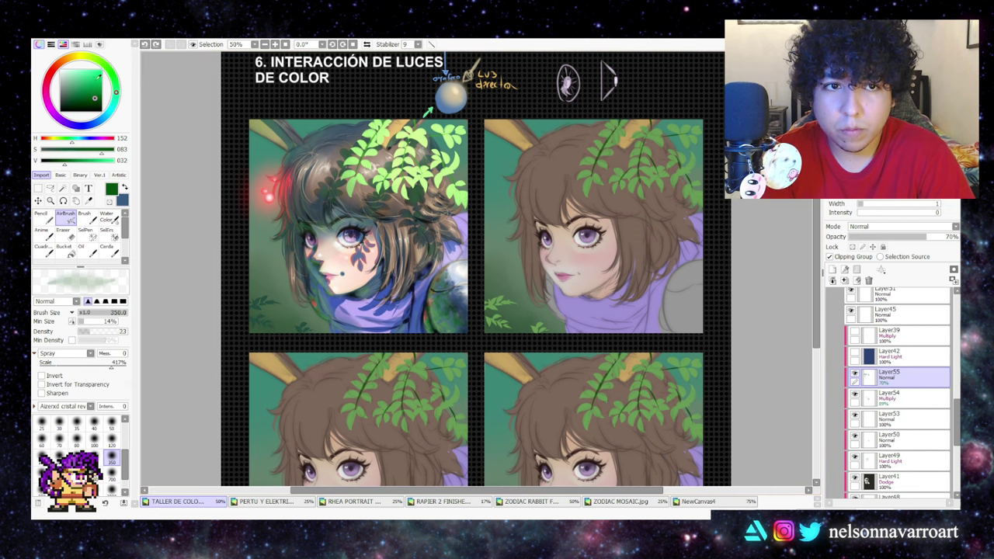
drag(99, 76, 86, 82)
mouse_move(311, 309)
mouse_down()
mouse_move(302, 316)
mouse_move(280, 277)
mouse_up()
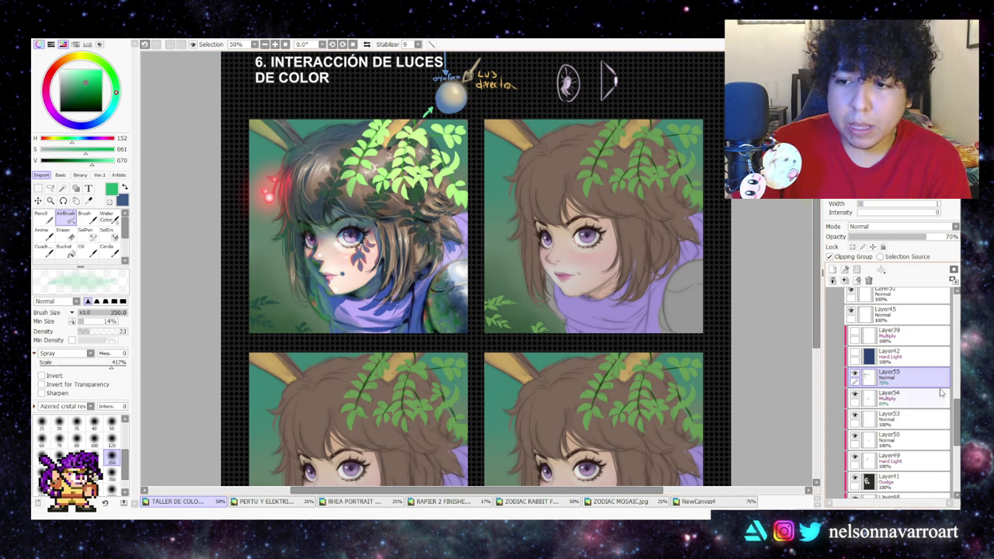
- View the sheet at 33.3% and toggle Layer24's visibility to check that it holds the left portrait's background
scroll(958, 423, down, 3)
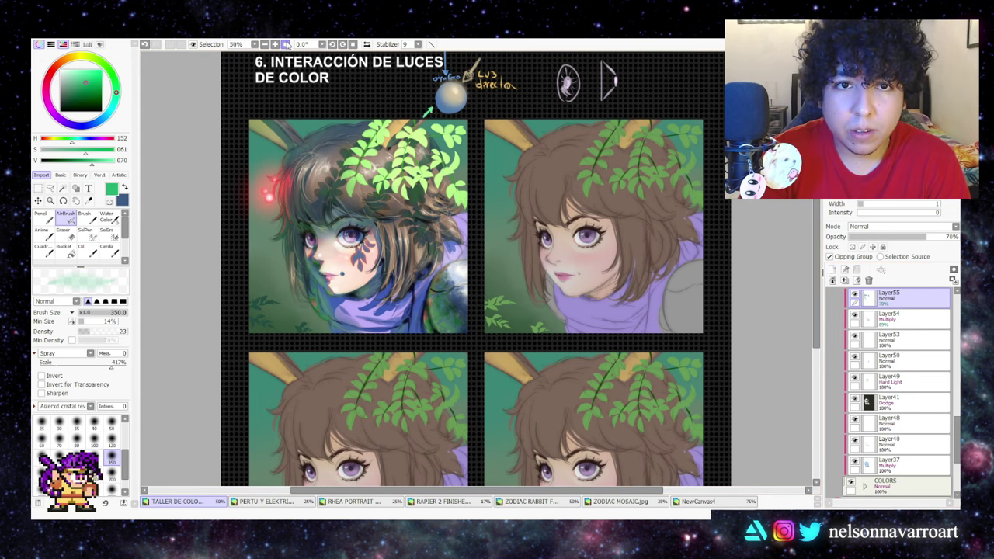
click(275, 45)
click(265, 45)
click(275, 44)
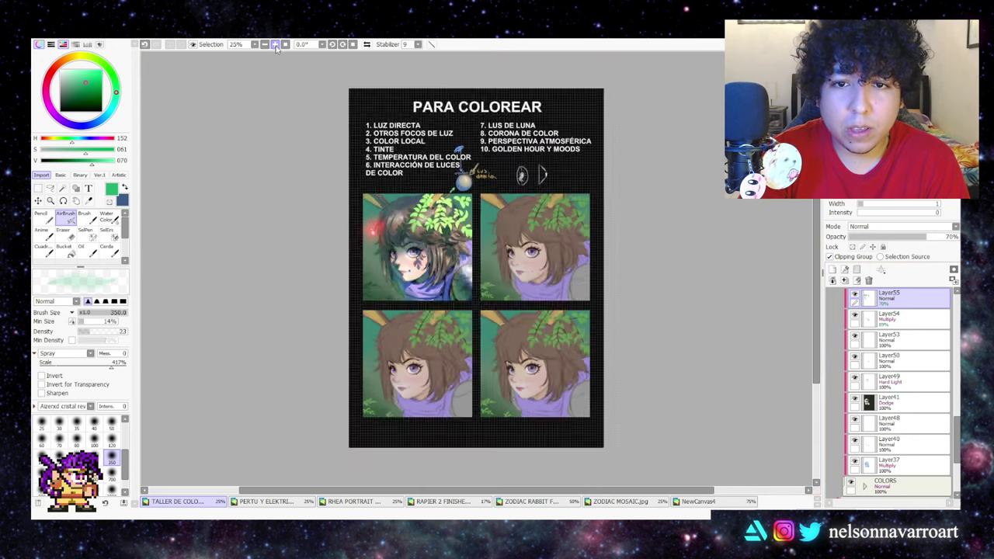
click(275, 44)
scroll(893, 388, down, 5)
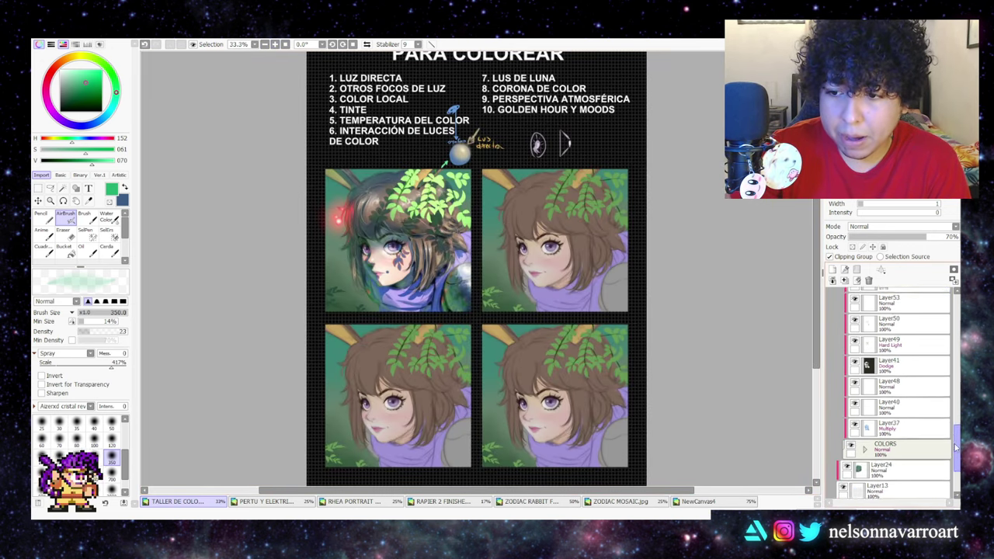
click(847, 381)
click(846, 380)
click(846, 381)
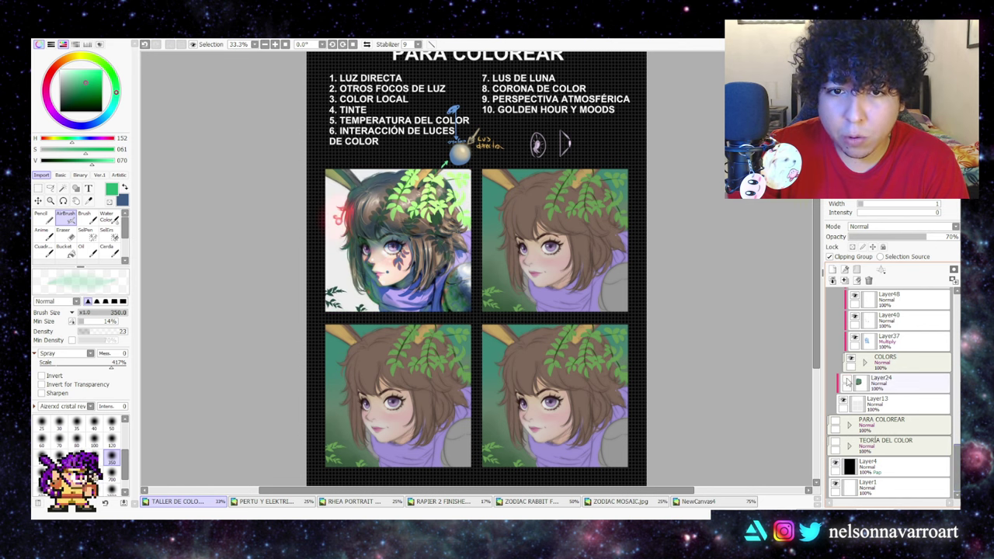
click(846, 381)
- Add a Dodge layer above the background layer and airbrush light behind the left portrait at size 700, using orange and pale beige
click(833, 269)
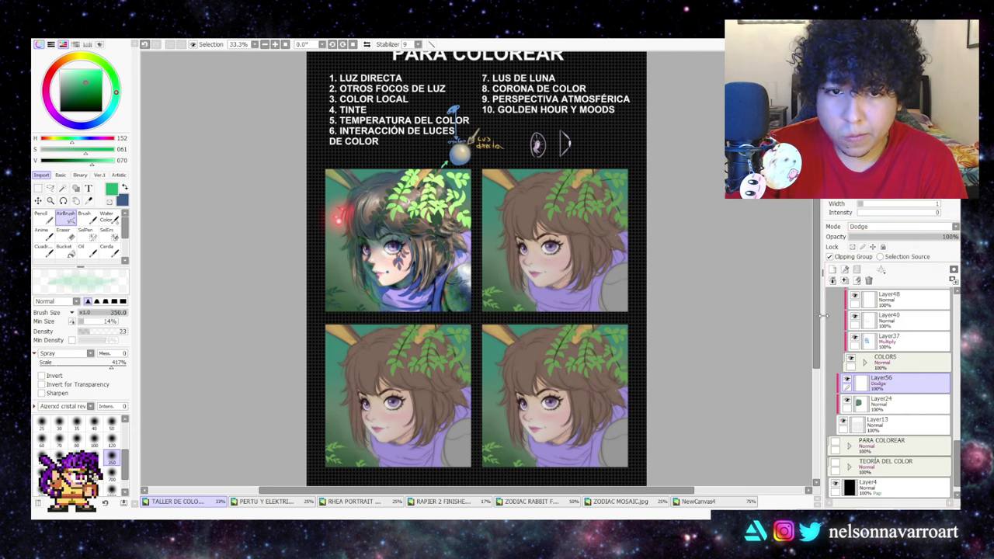
click(112, 475)
click(67, 59)
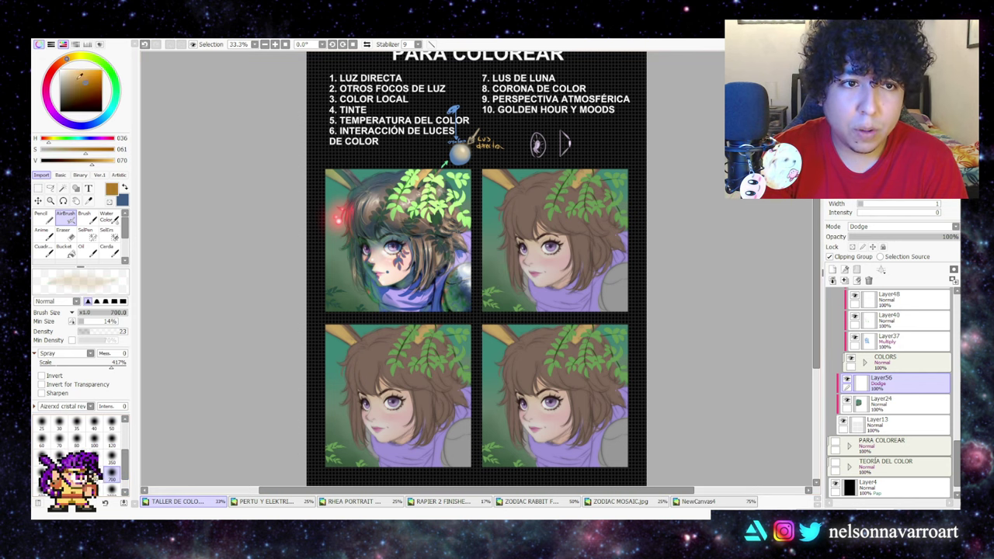
click(64, 77)
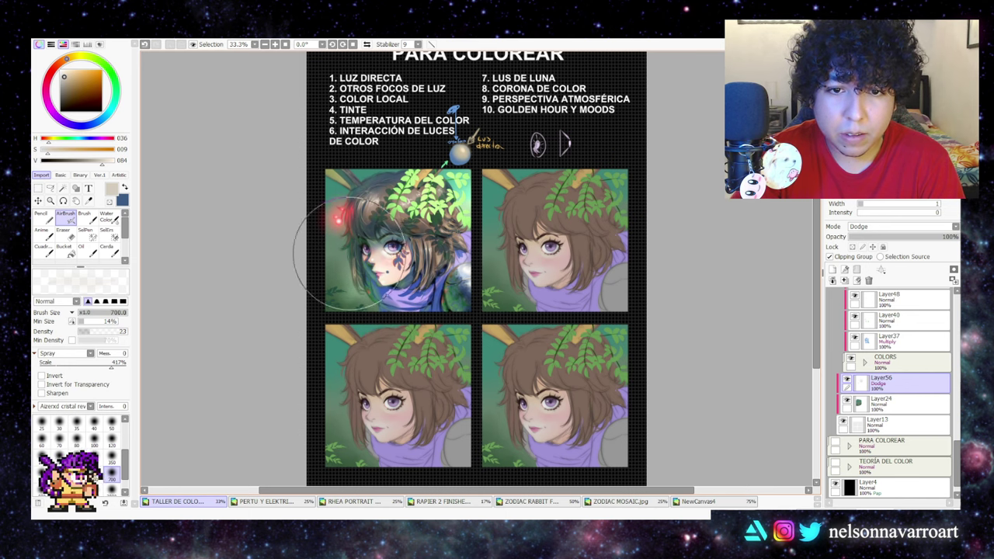
- Paint pale light into the left portrait's background with the Anime brush at sizes 350 and 50, toggling the Dodge layer to compare
key(n)
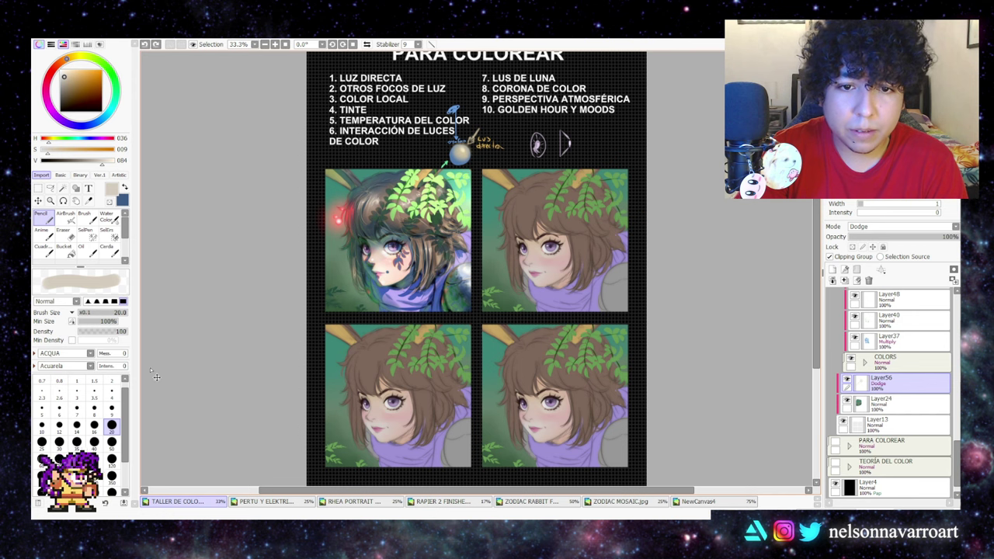
click(50, 239)
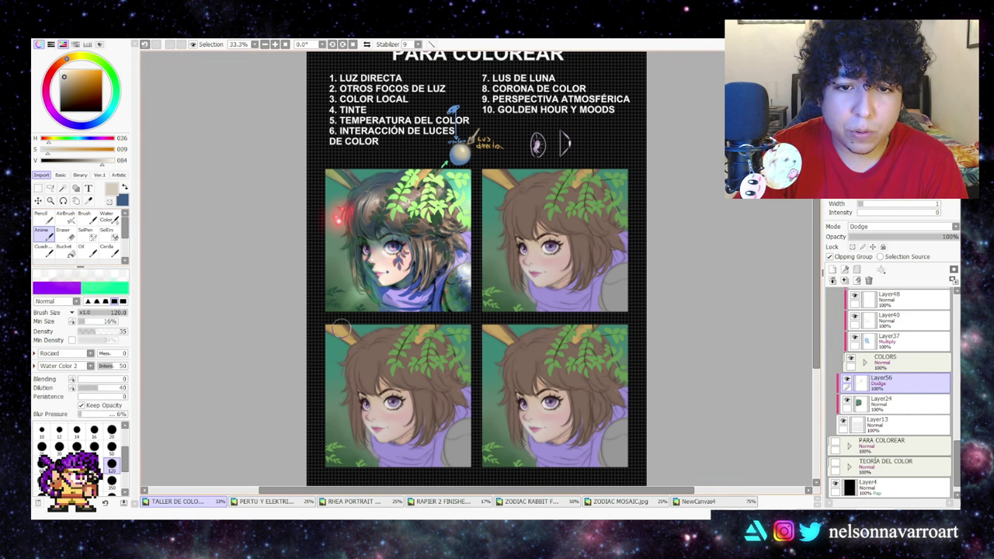
click(111, 481)
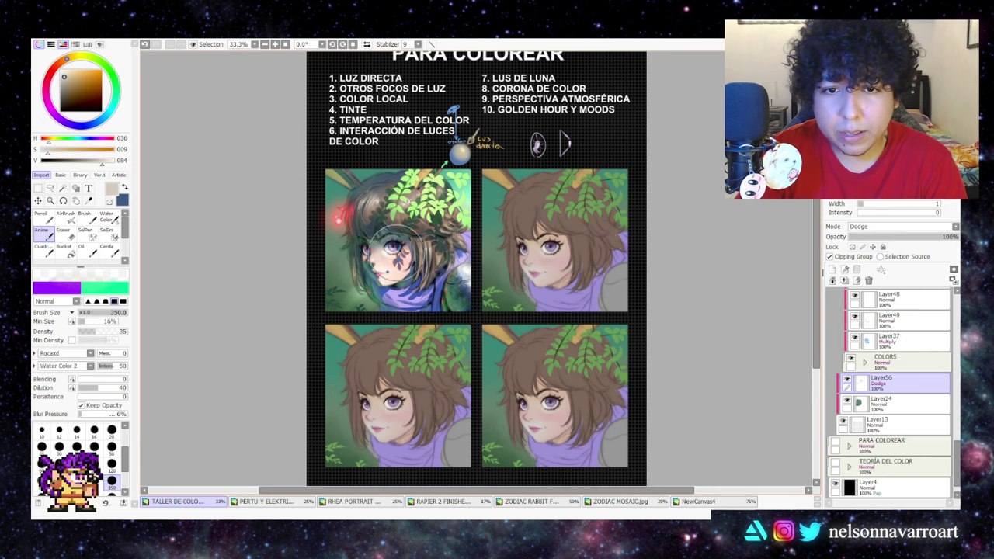
click(847, 379)
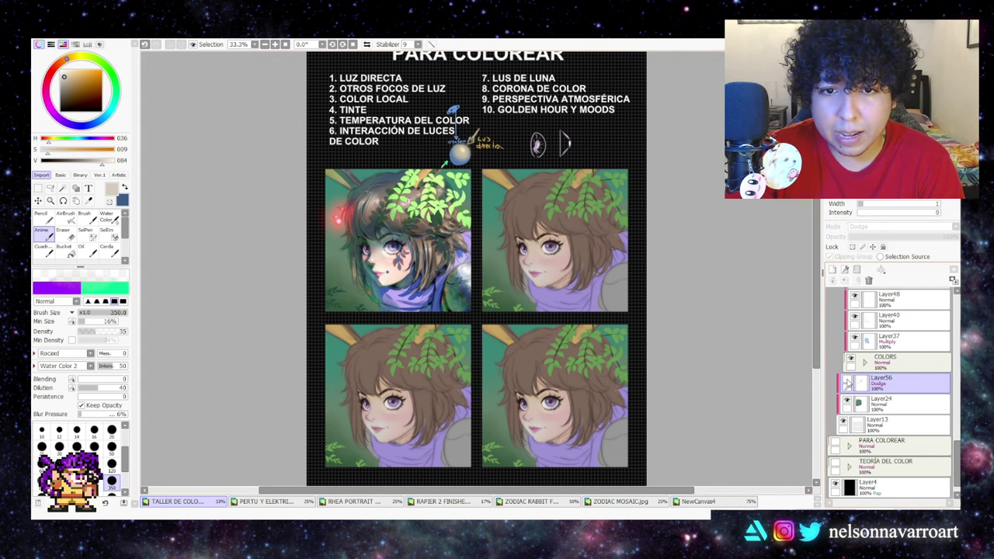
click(847, 380)
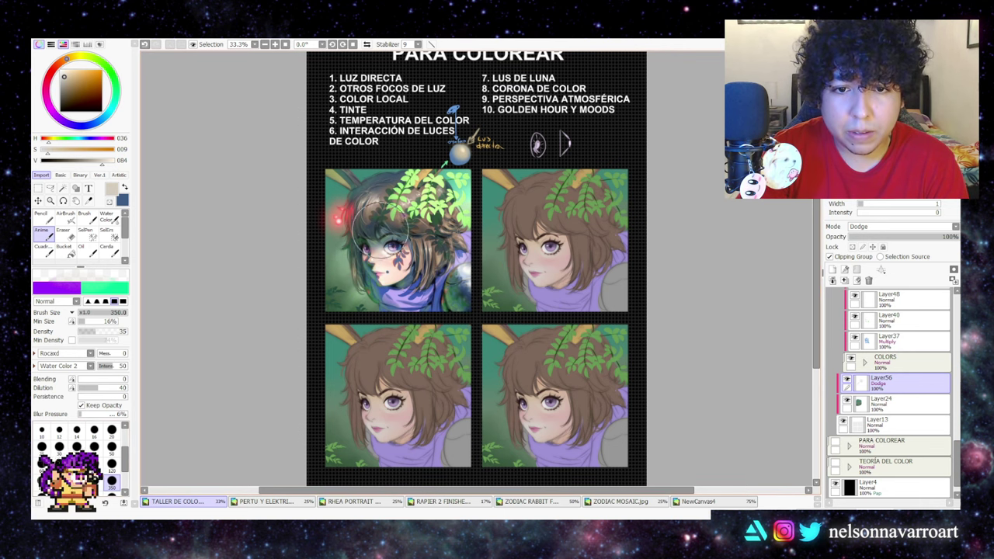
click(111, 447)
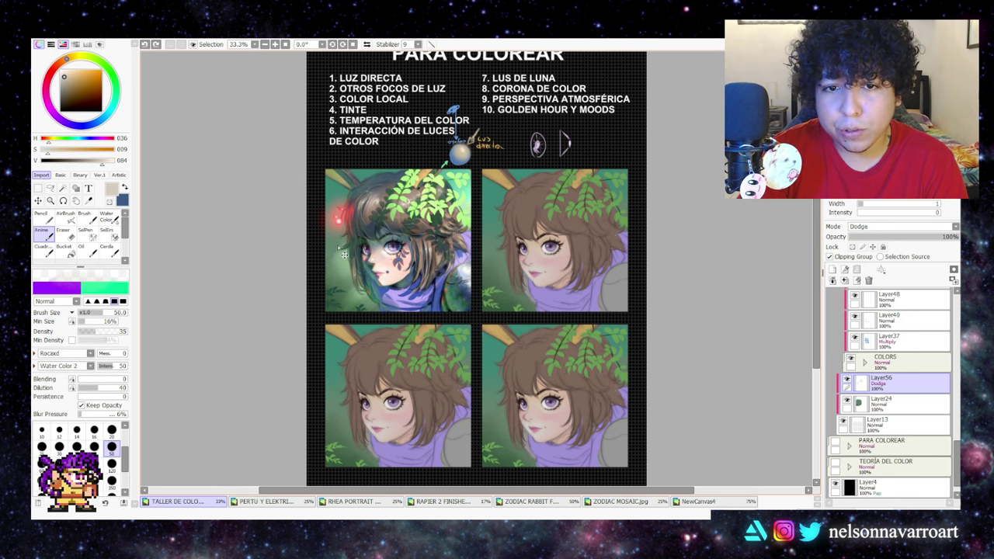
click(111, 482)
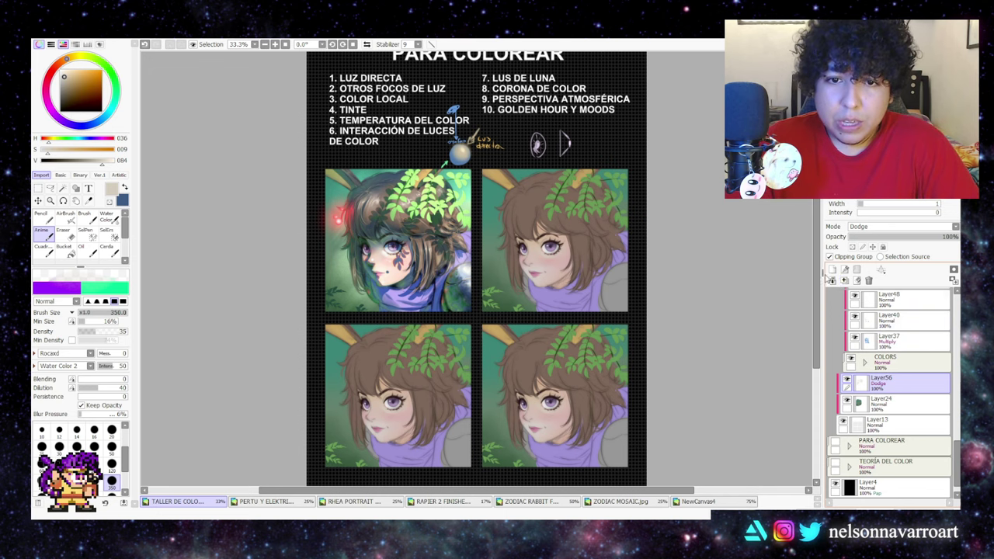
- Add a new layer above Folder2 in the DEMO group and set its blending mode to Multiply
scroll(354, 92, up, 1)
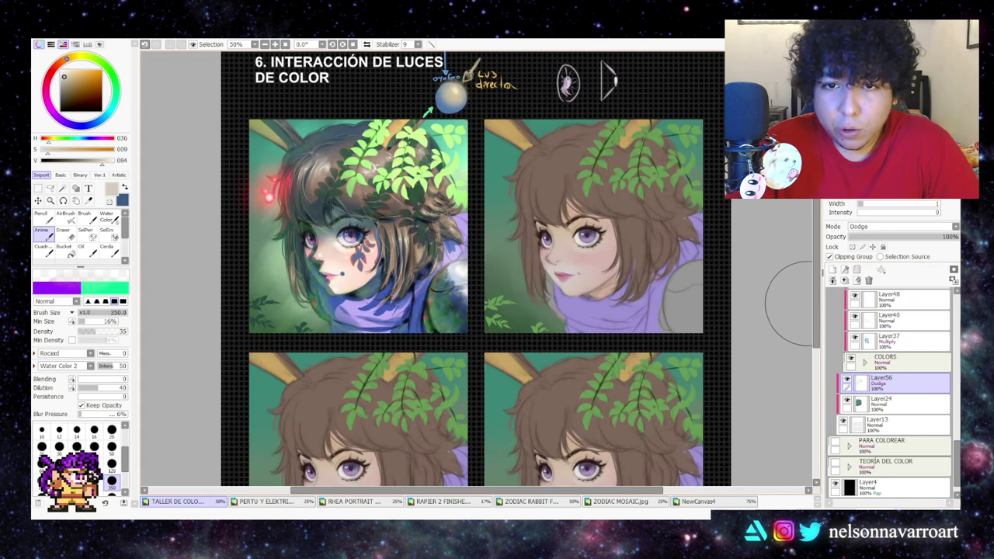
scroll(893, 388, up, 5)
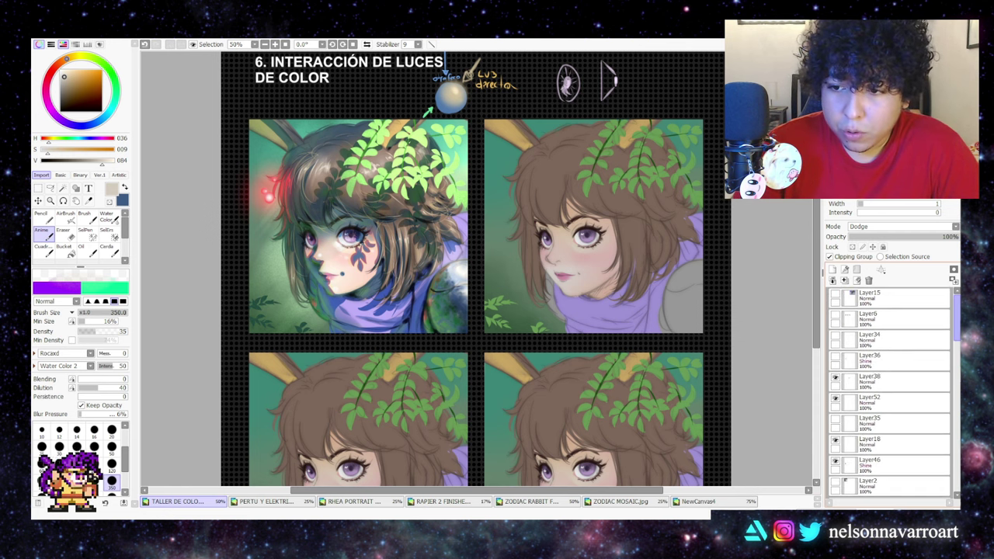
scroll(890, 393, down, 5)
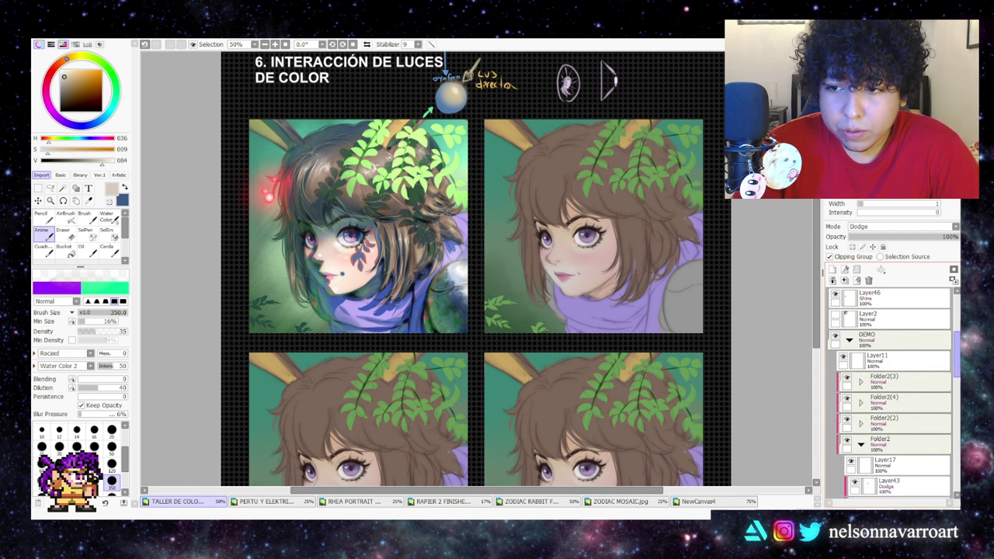
drag(957, 354, 957, 349)
click(849, 364)
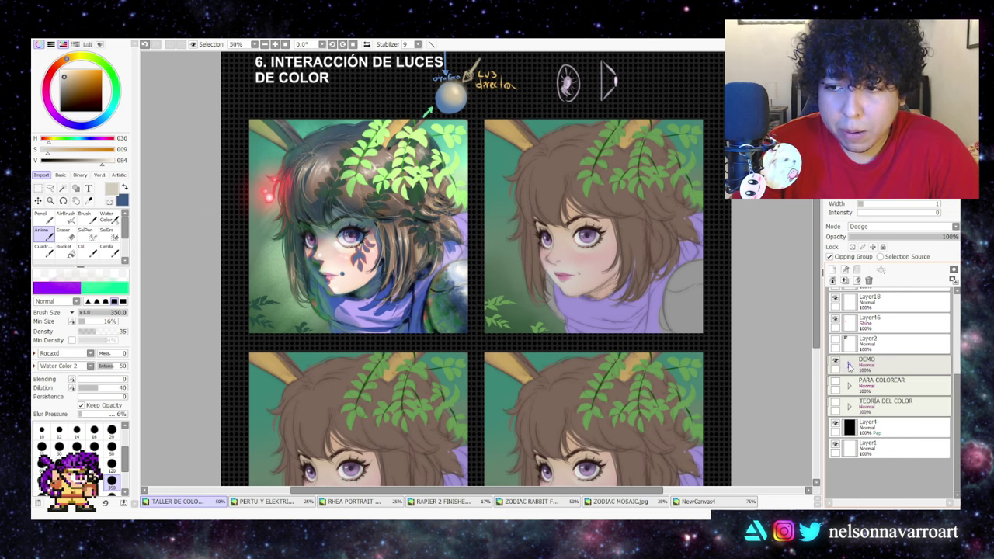
click(849, 365)
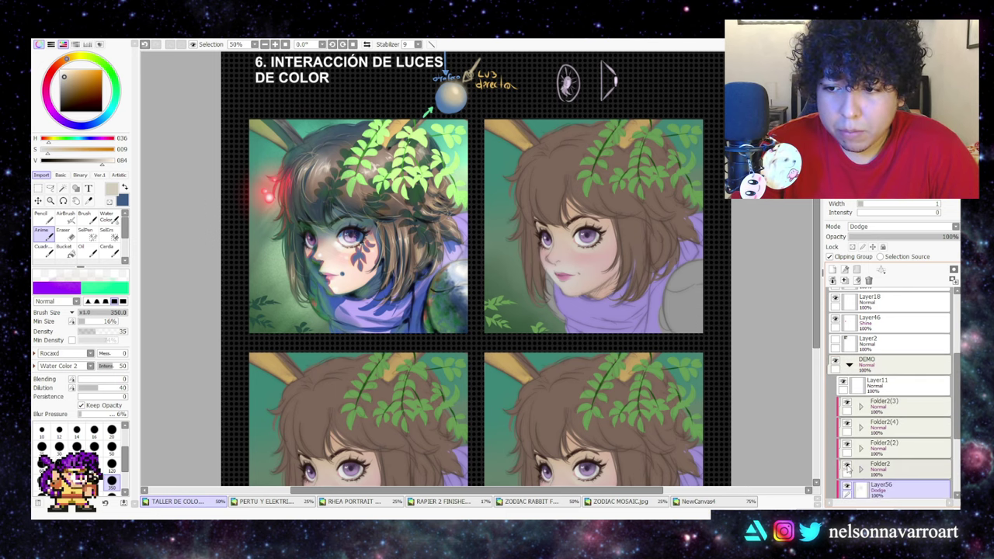
click(870, 470)
click(833, 270)
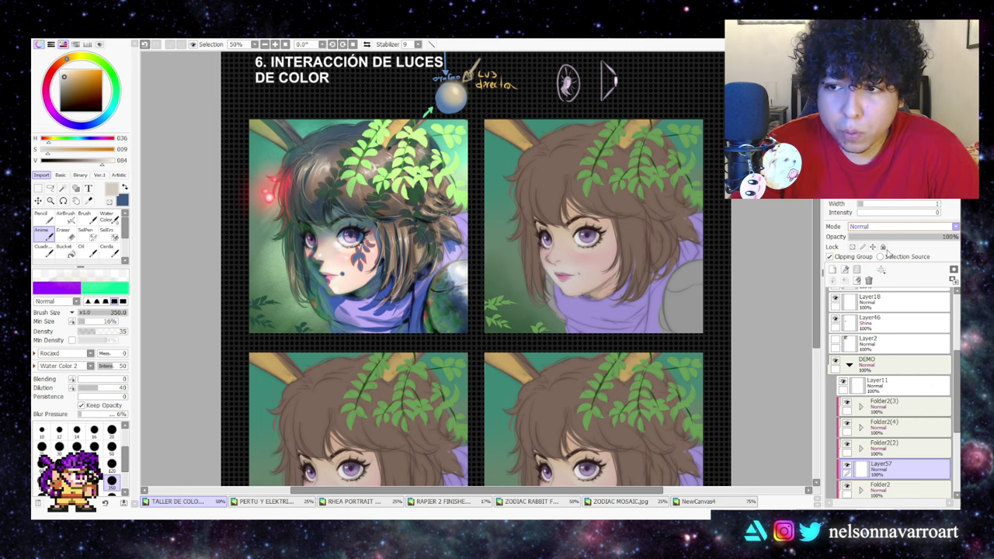
click(884, 249)
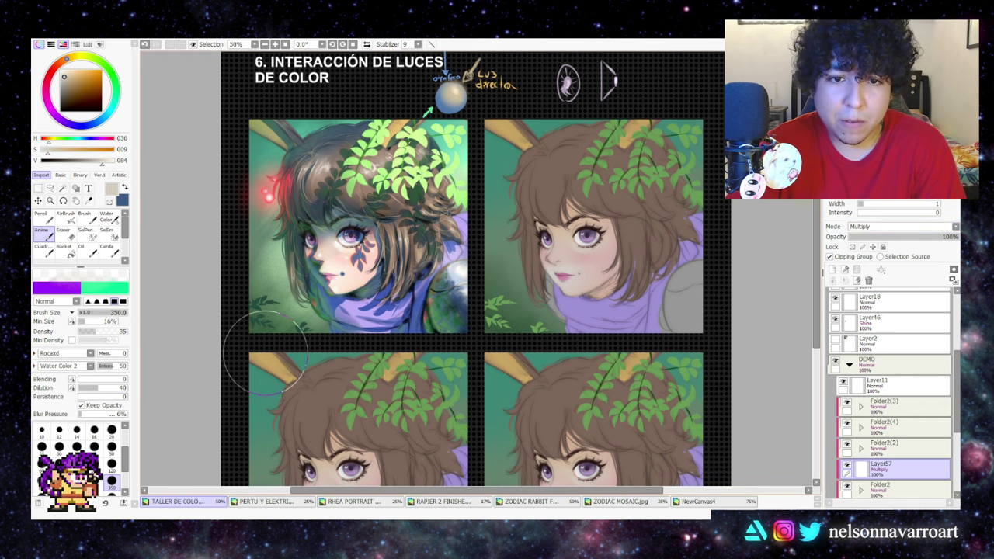
- Airbrush dark green shading (hue 137, saturation 67, value 40) over the left portrait on the Multiply layer, raising the brush size to 1600
key(x)
click(65, 217)
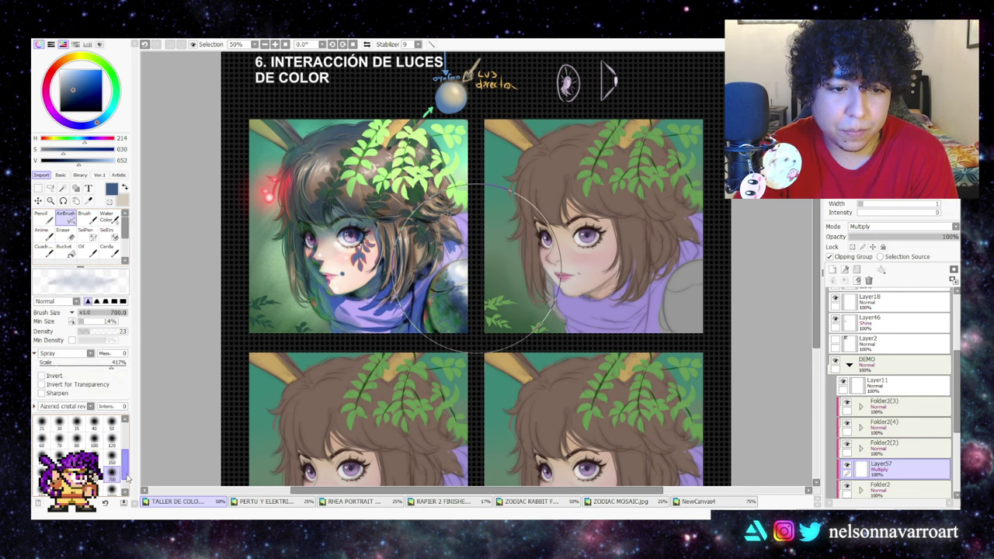
scroll(287, 54, down, 1)
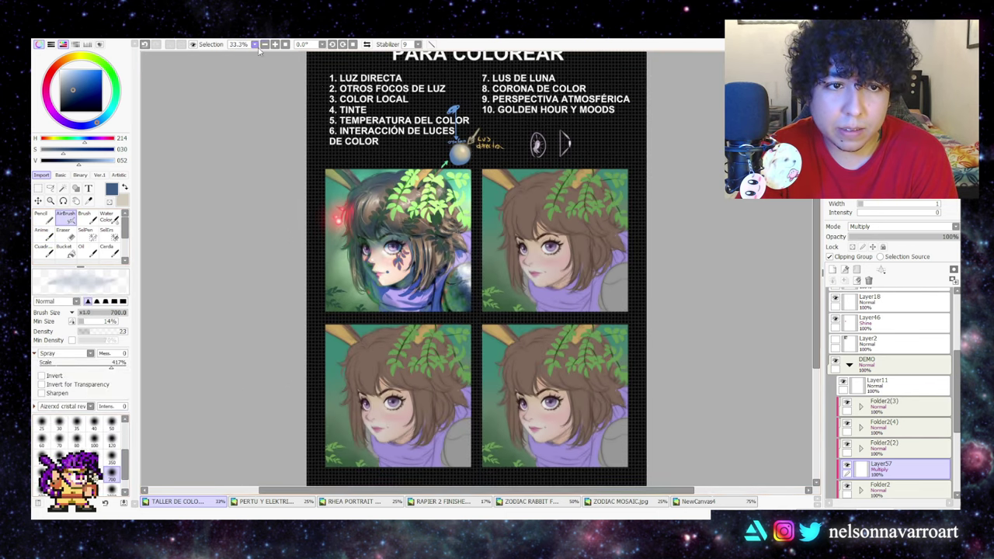
key(ctrl+z)
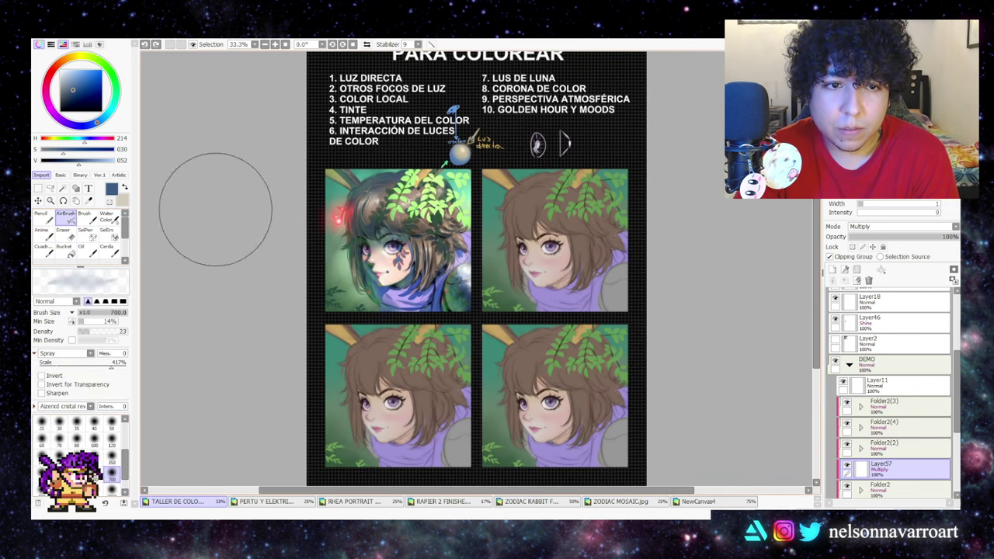
click(88, 95)
click(116, 83)
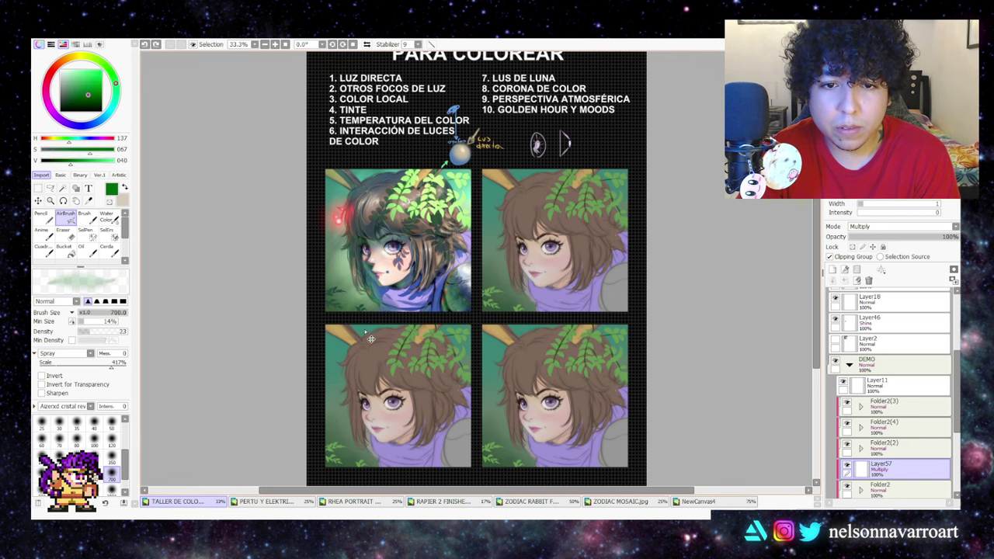
click(94, 490)
- Add a Dodge layer above the Multiply layer and airbrush a pale beige glow over the left portrait at size 1200, undoing trial strokes
click(832, 270)
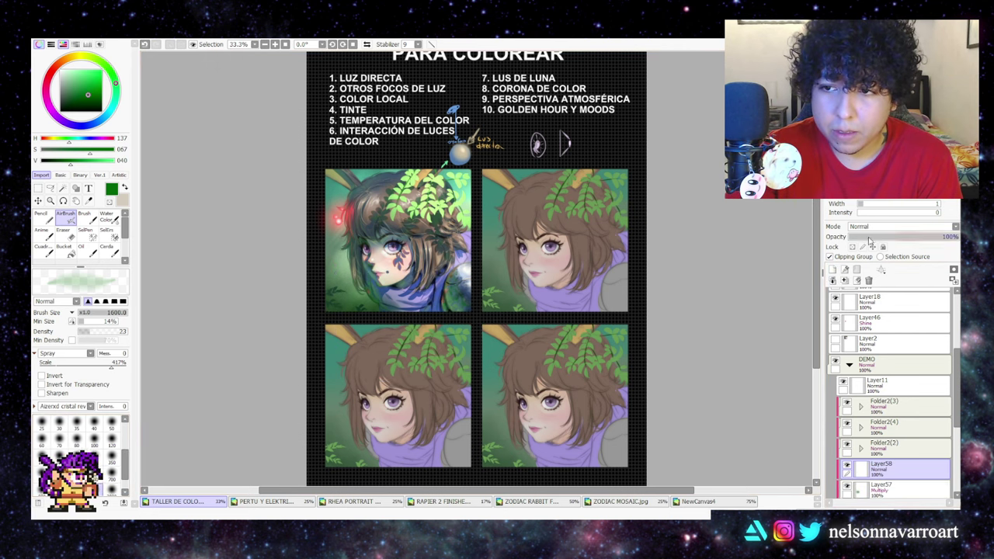
click(870, 323)
key(x)
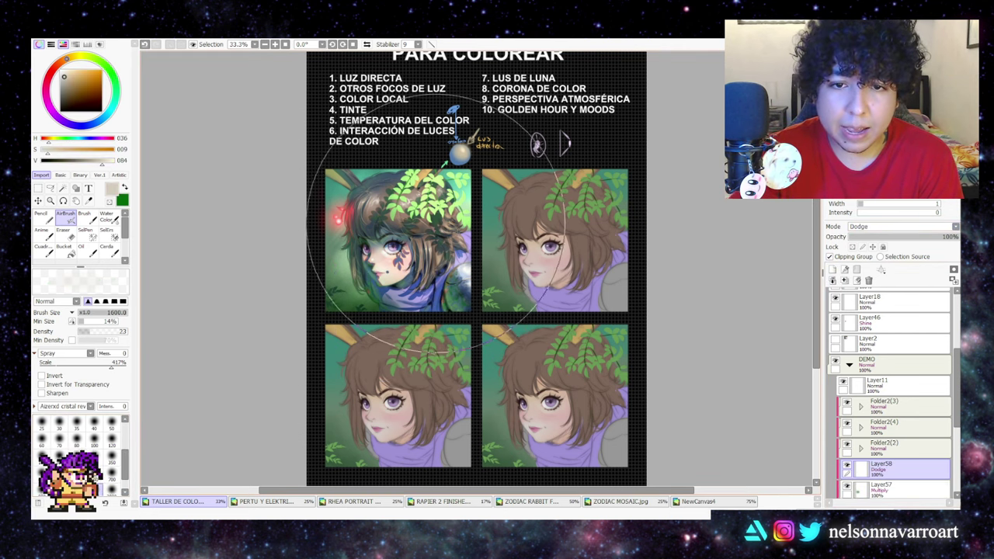
mouse_move(452, 197)
mouse_down()
mouse_move(443, 220)
mouse_move(457, 193)
mouse_up()
key(ctrl+z)
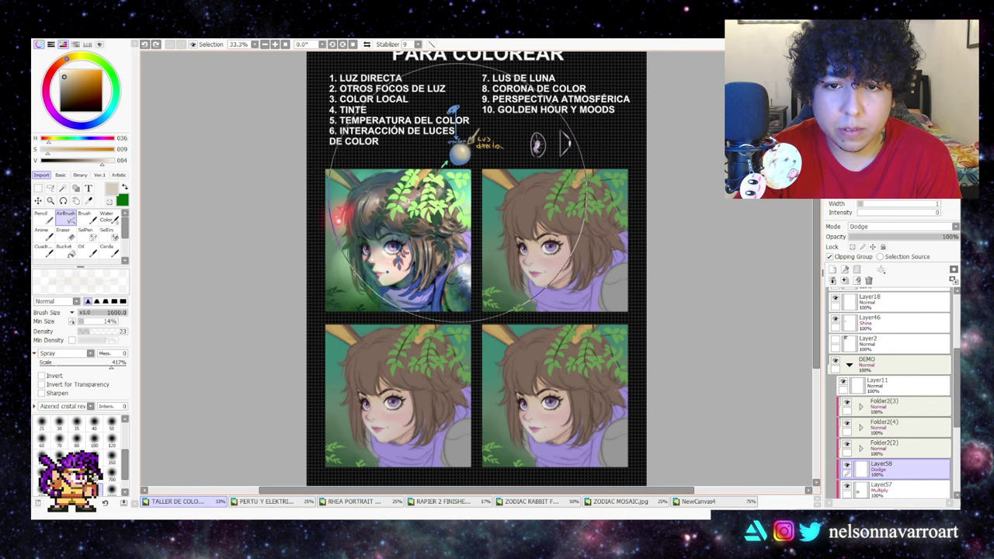
key([)
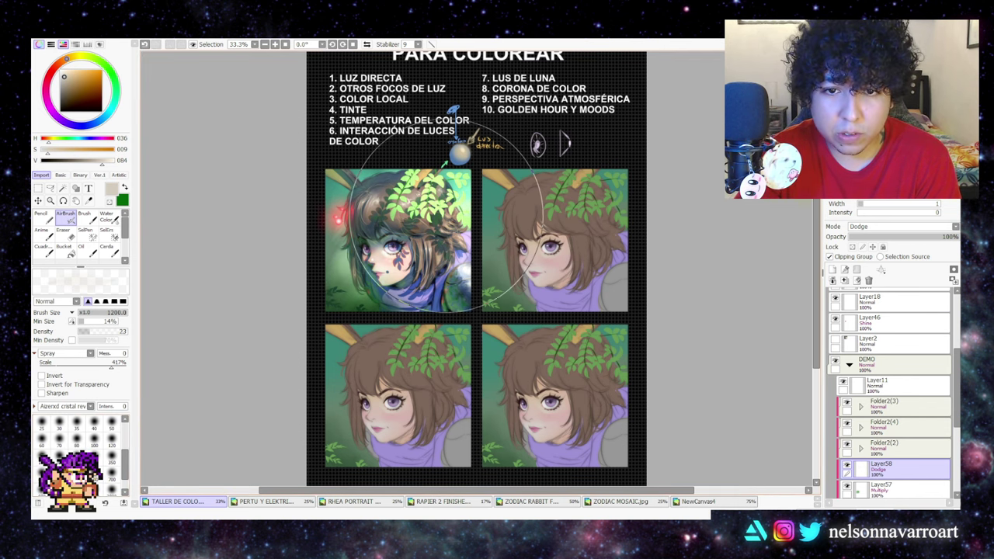
key(ctrl+z)
click(424, 237)
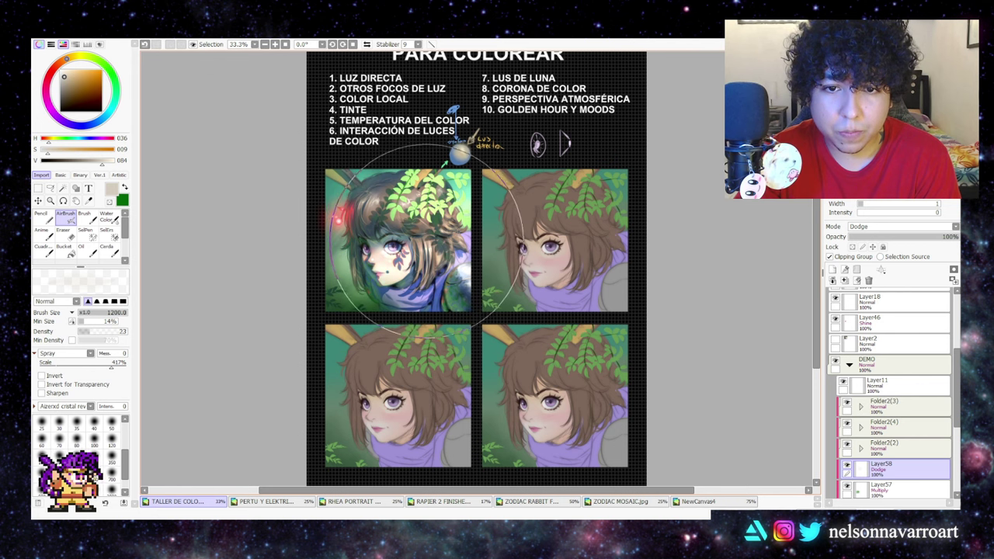
key(ctrl+z)
click(423, 239)
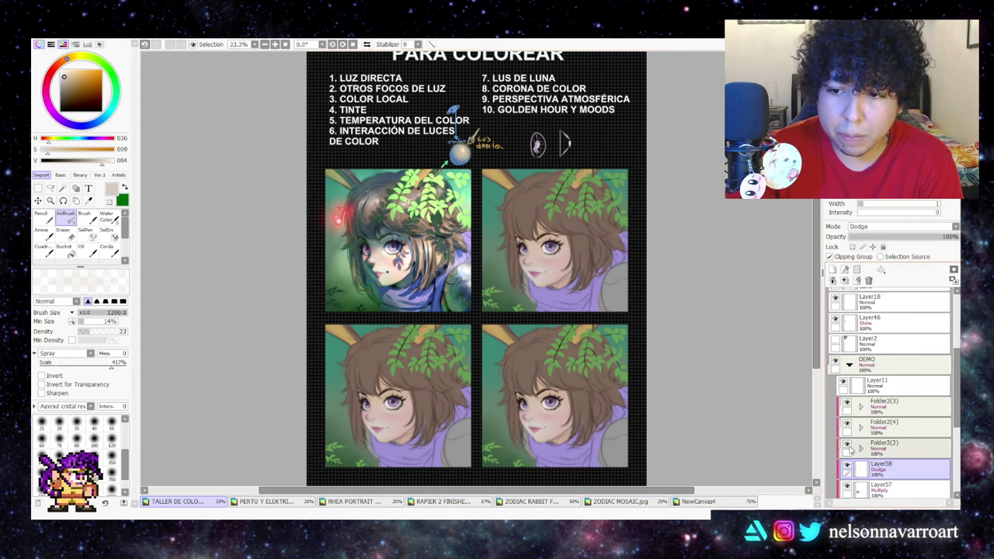
- Toggle the visibility of the new Dodge and Multiply layers to compare the left portrait with and without them
click(847, 469)
click(846, 488)
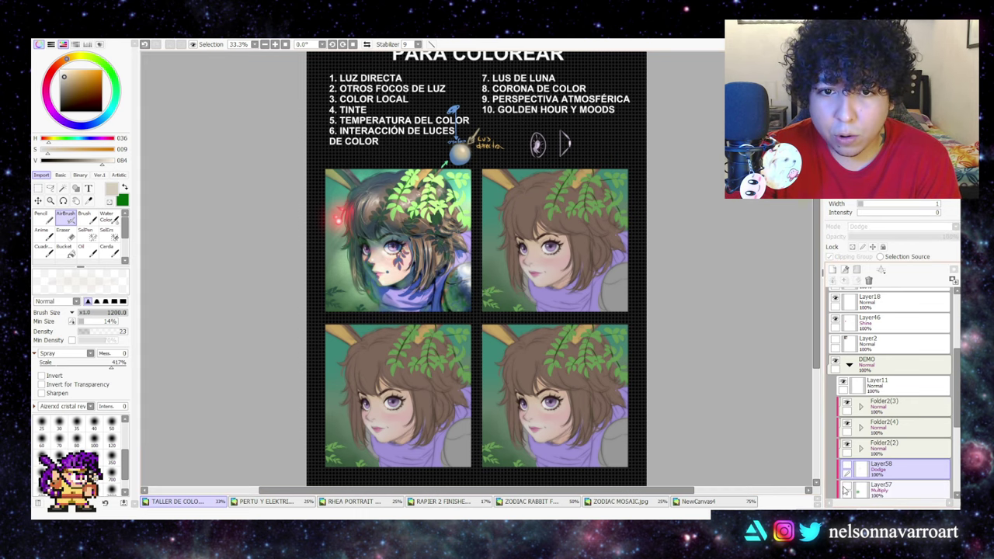
click(846, 487)
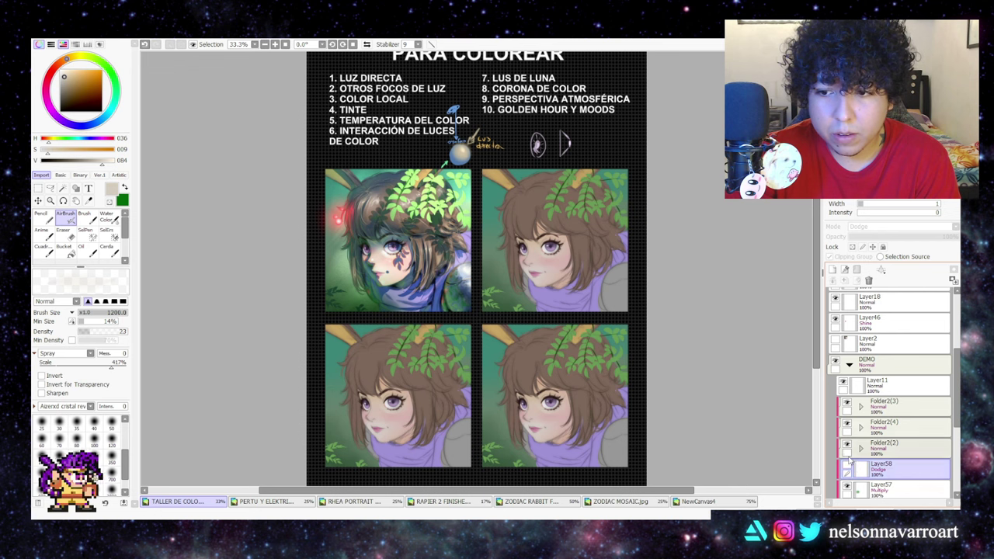
click(846, 469)
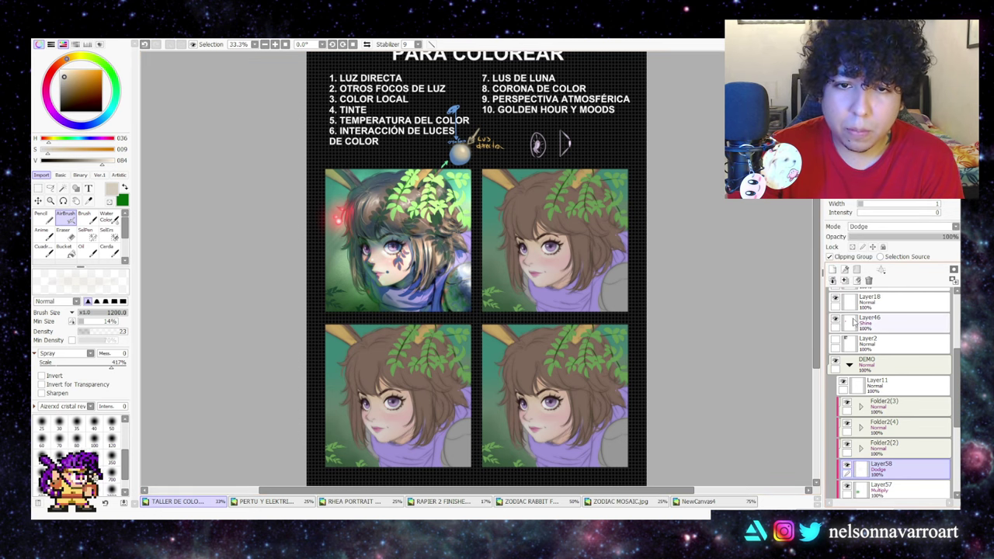
- Airbrush dark blue shading (hue 208, saturation 30, value 33) on the left portrait's Multiply layer and check it at 25% and 50% view
click(901, 489)
key(x)
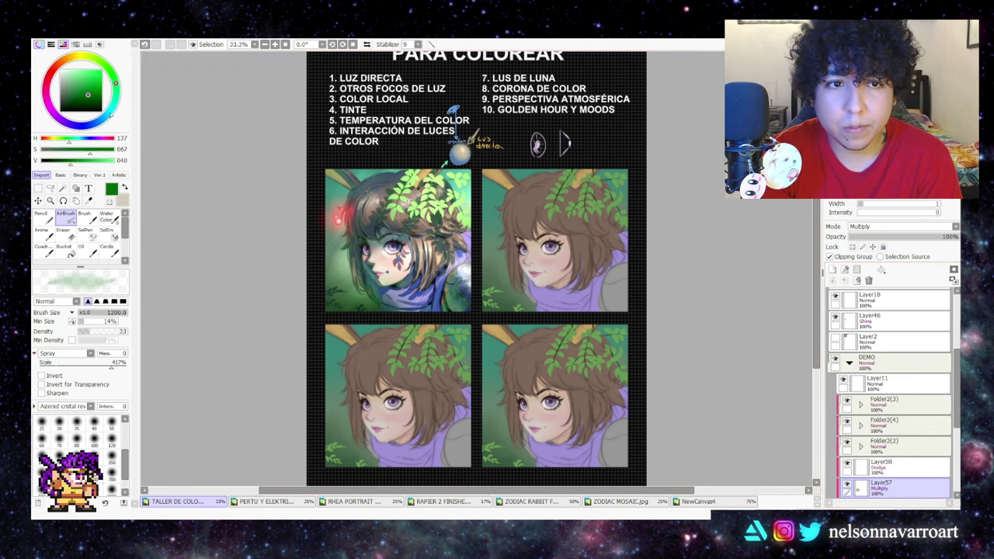
click(110, 113)
click(73, 98)
click(100, 120)
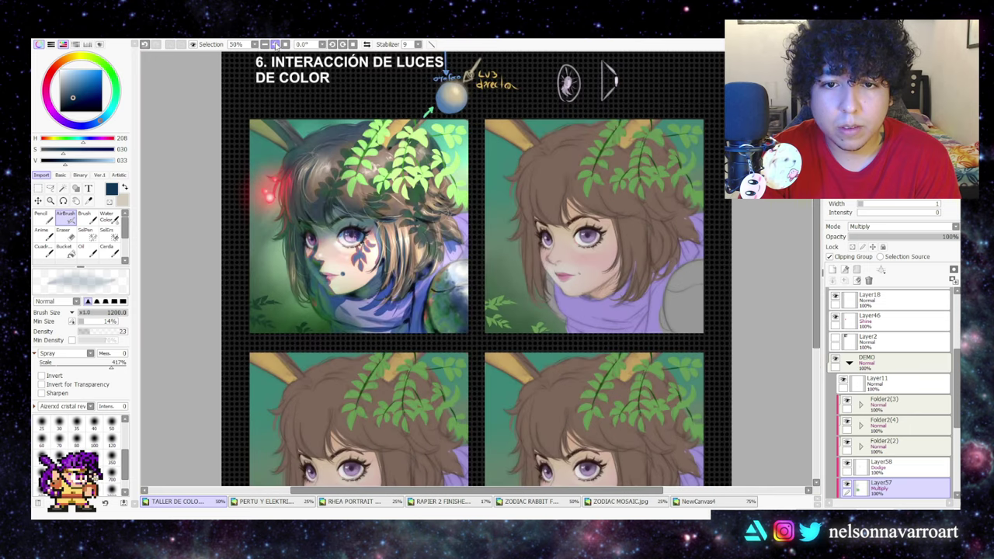
click(274, 45)
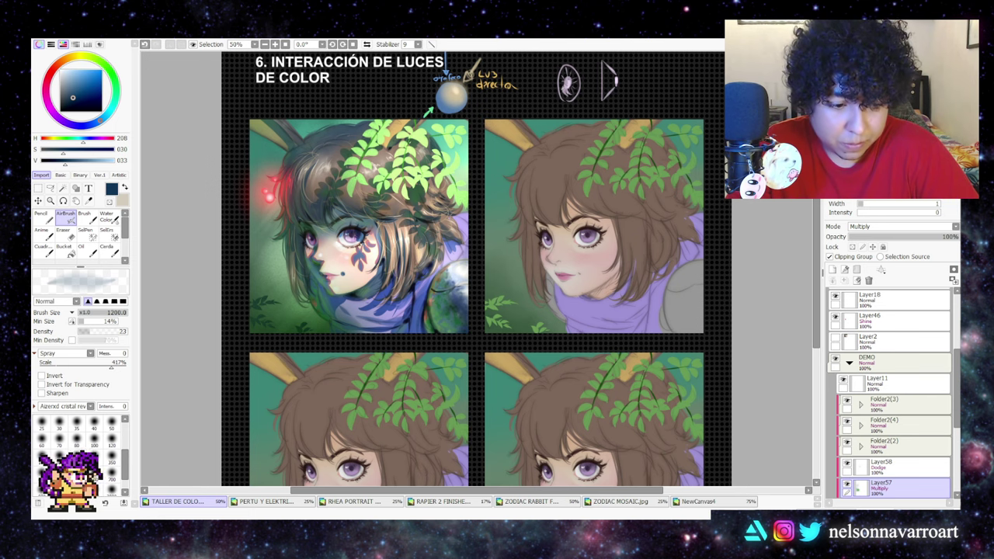
click(286, 44)
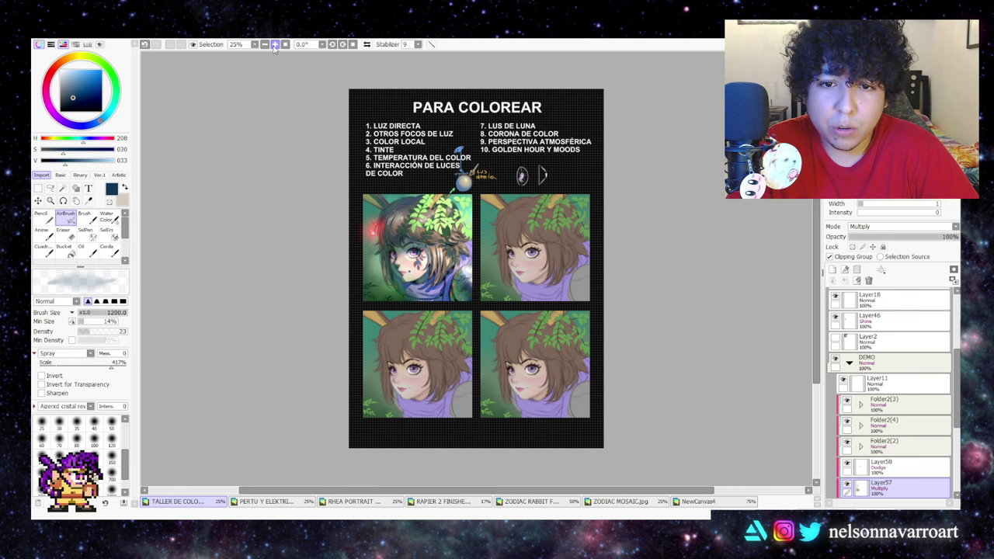
click(274, 45)
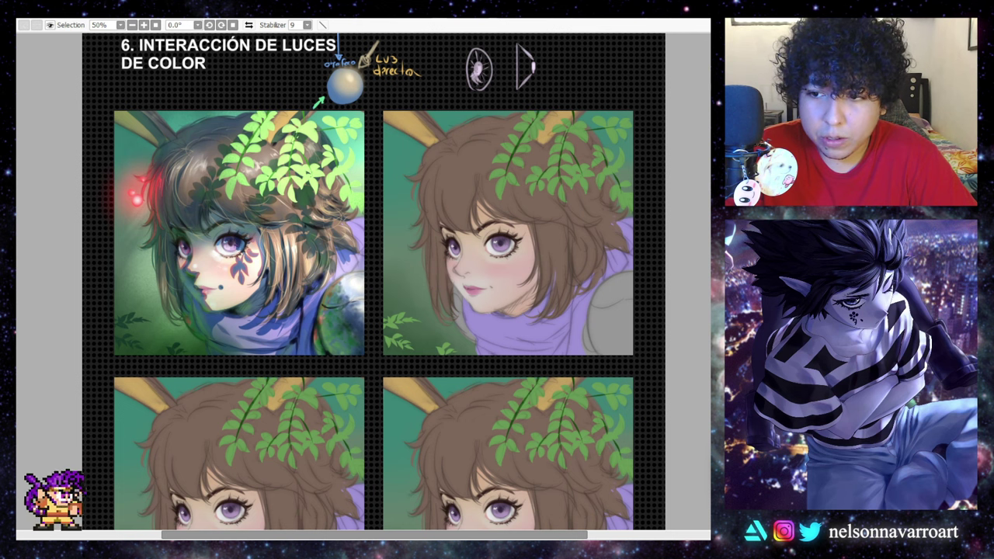
- Clear the light-sphere diagram and the eye sketches above the portraits
key(Delete)
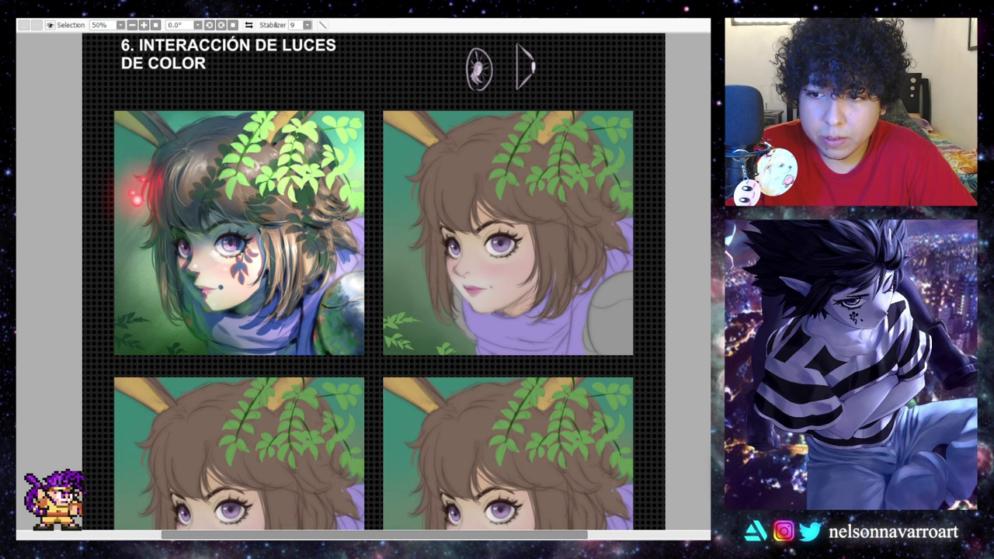
key(Delete)
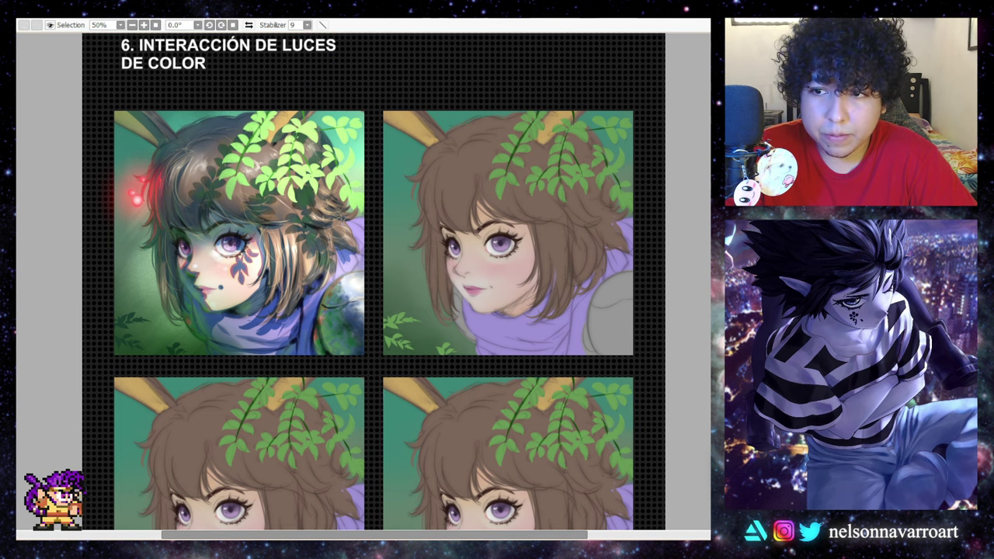
scroll(372, 281, down, 2)
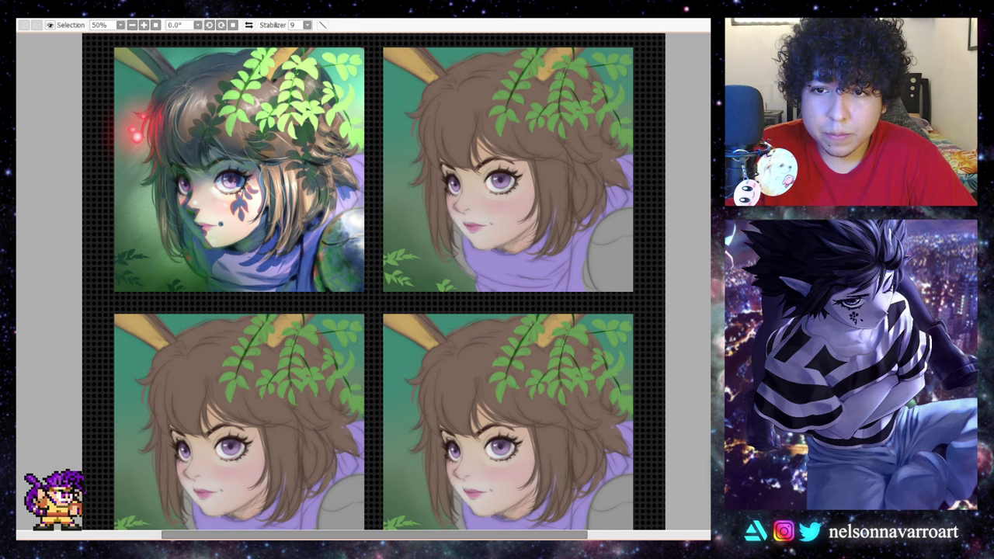
scroll(372, 281, down, 1)
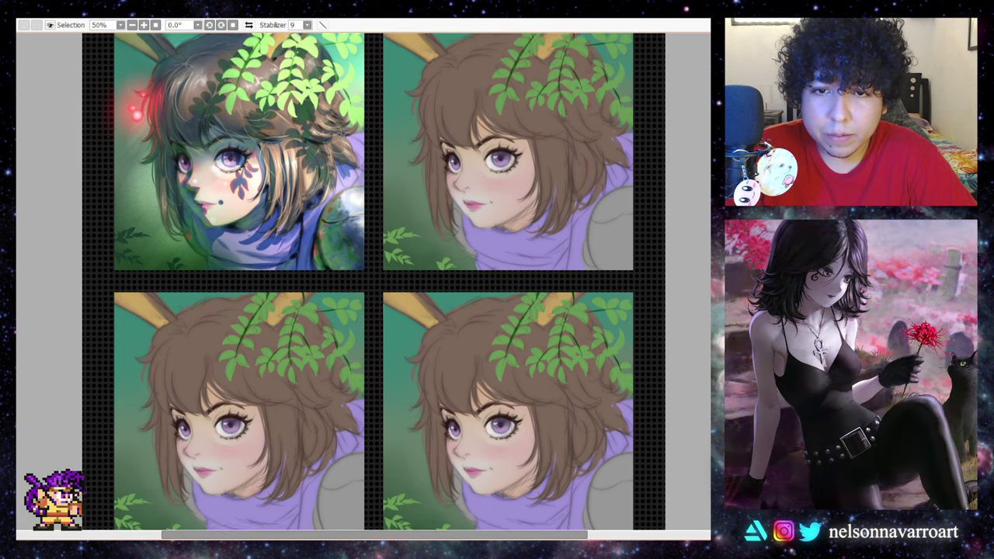
scroll(374, 281, up, 1)
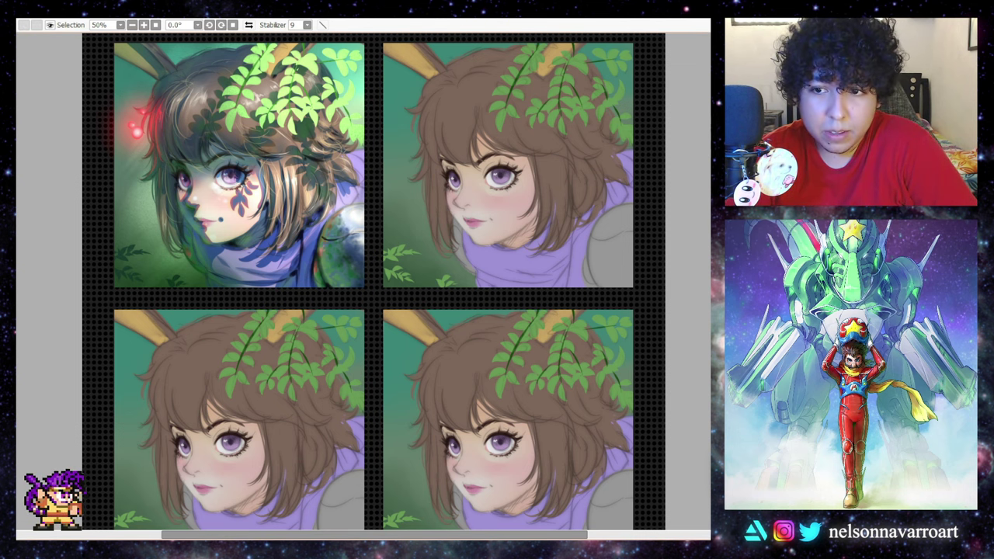
- Mark the numbered topic list under PARA COLOREAR with a rectangular selection and release it
scroll(373, 280, up, 4)
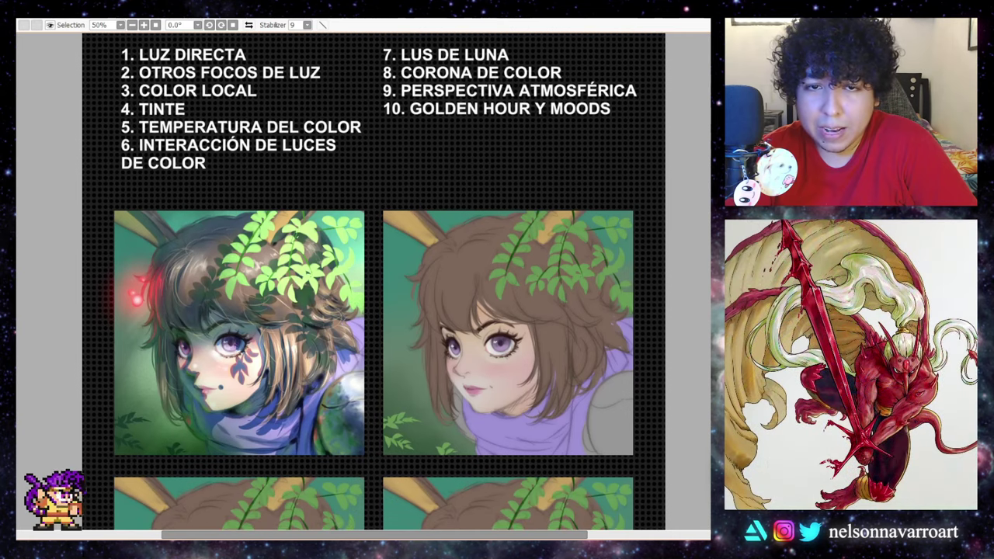
scroll(374, 281, up, 2)
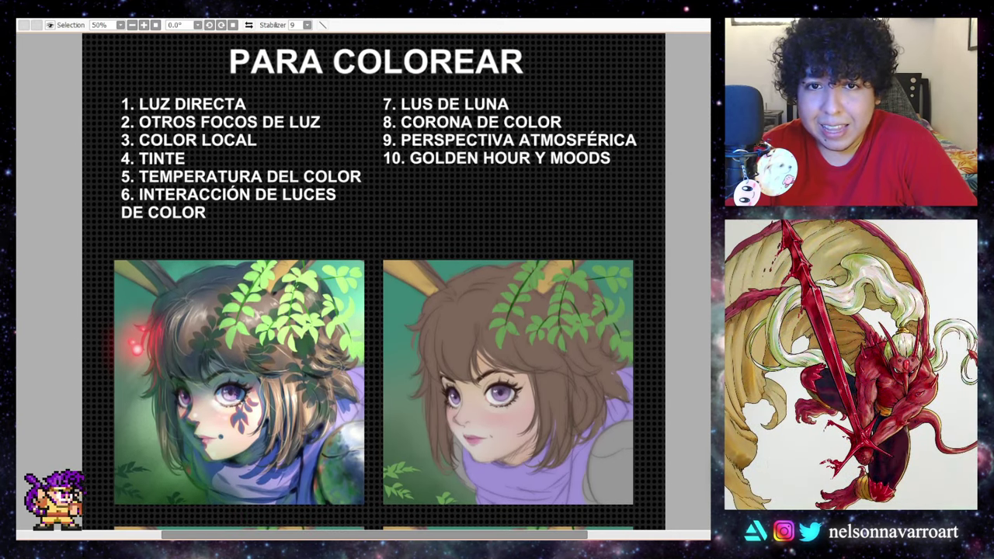
scroll(372, 280, up, 1)
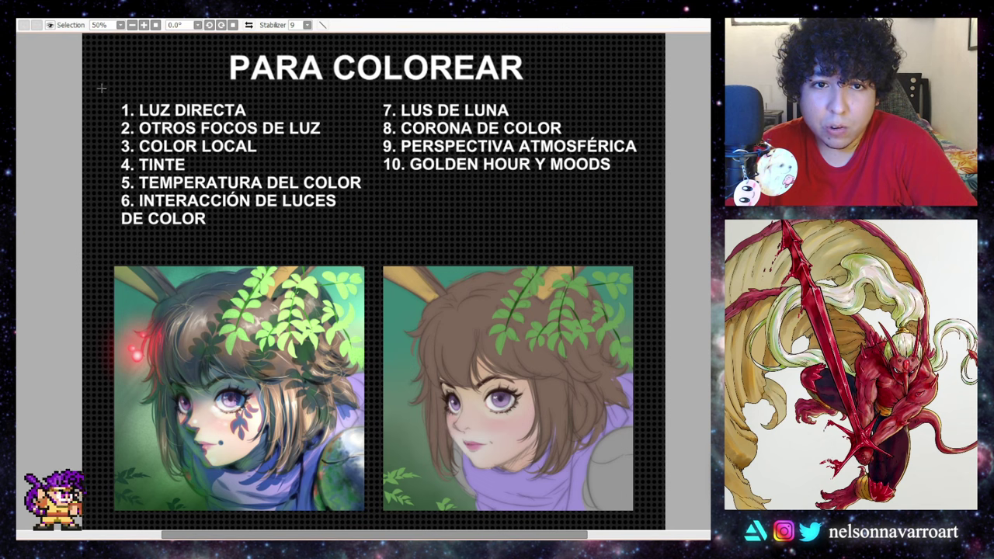
drag(102, 89, 656, 238)
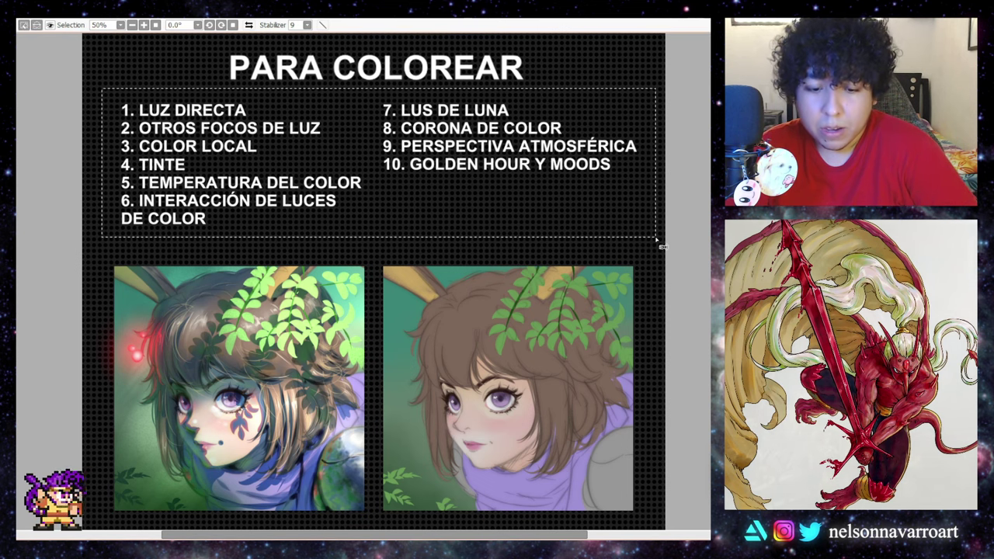
key(ctrl+d)
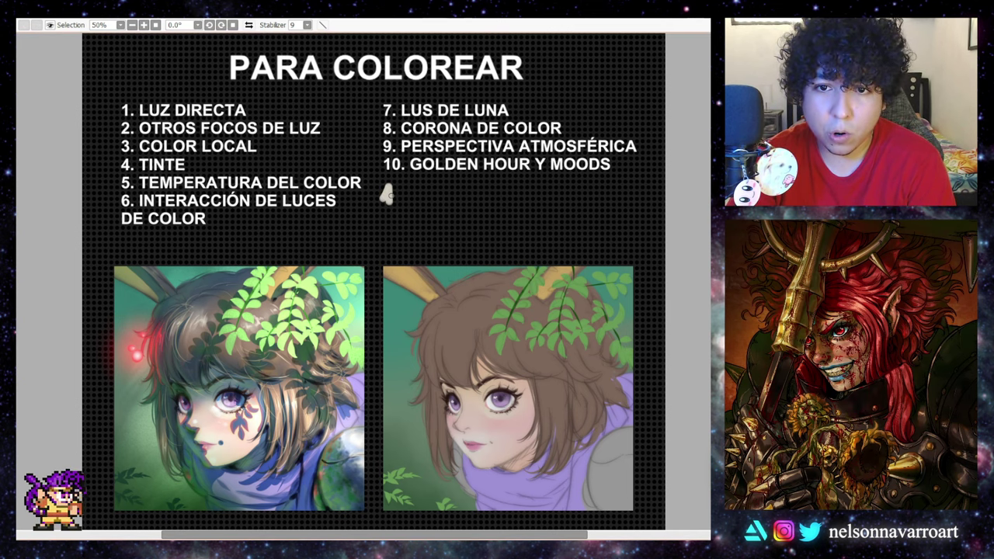
- Handwrite "11. M" in pale beige below topic 10, undoing the lowercase letters written after it
drag(380, 188, 393, 196)
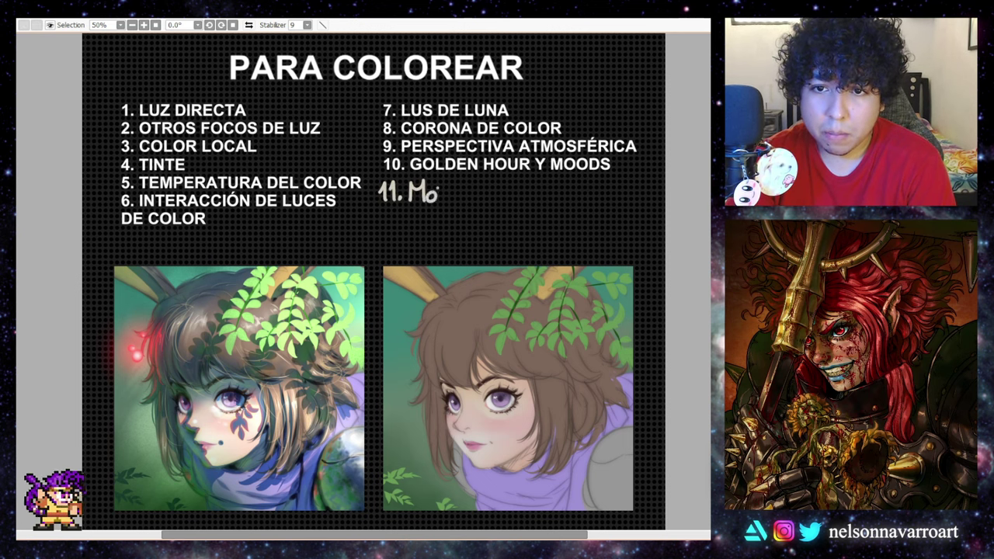
drag(437, 189, 439, 202)
mouse_move(448, 176)
mouse_down()
mouse_move(448, 202)
mouse_move(431, 202)
mouse_up()
key(ctrl+z)
key(ctrl+z)
key(ctrl+z)
- Complete handwritten topic 11 in capitals so it reads "MATERIAL DE LAS SUPERFICIES" over two lines
mouse_move(437, 183)
mouse_down()
mouse_move(444, 202)
mouse_move(442, 194)
mouse_up()
mouse_move(450, 178)
mouse_down()
mouse_move(450, 202)
mouse_move(478, 202)
mouse_up()
mouse_move(479, 181)
mouse_down()
mouse_move(494, 201)
mouse_move(519, 193)
mouse_up()
mouse_move(523, 182)
mouse_down()
mouse_move(536, 202)
mouse_move(548, 184)
mouse_up()
drag(549, 183, 551, 201)
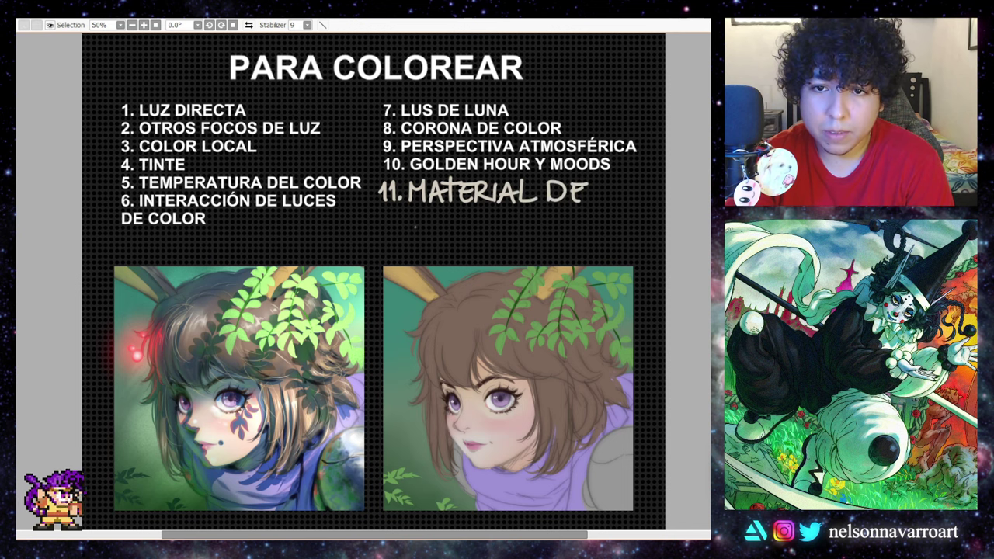
mouse_move(453, 213)
mouse_down()
mouse_move(438, 230)
mouse_move(503, 215)
mouse_move(527, 232)
mouse_move(550, 230)
mouse_move(567, 216)
mouse_up()
drag(556, 225, 608, 233)
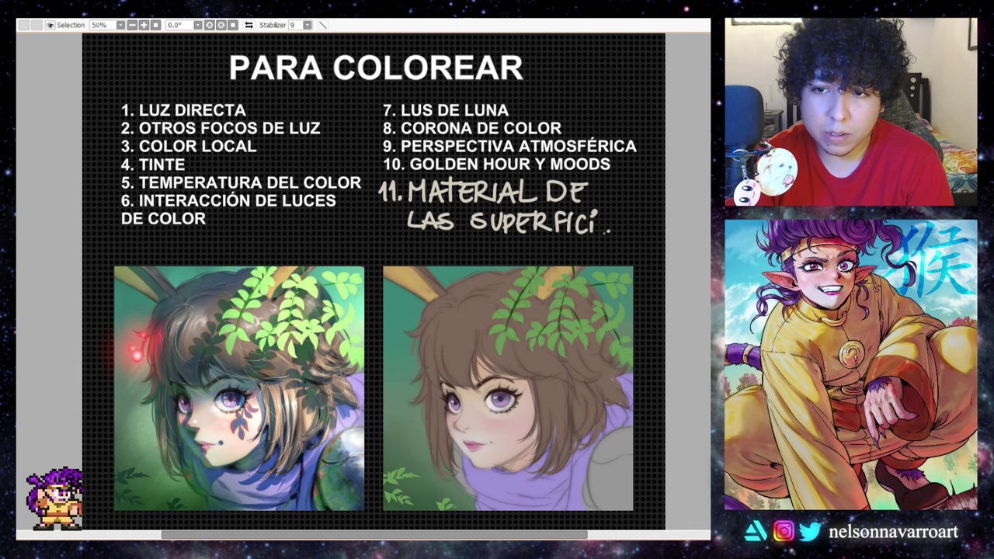
drag(619, 214, 609, 233)
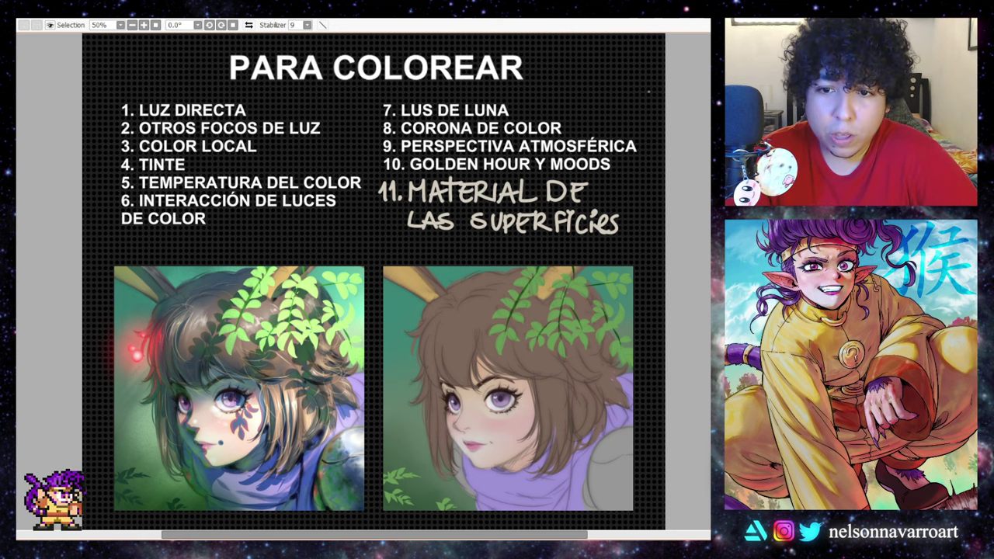
scroll(372, 281, down, 1)
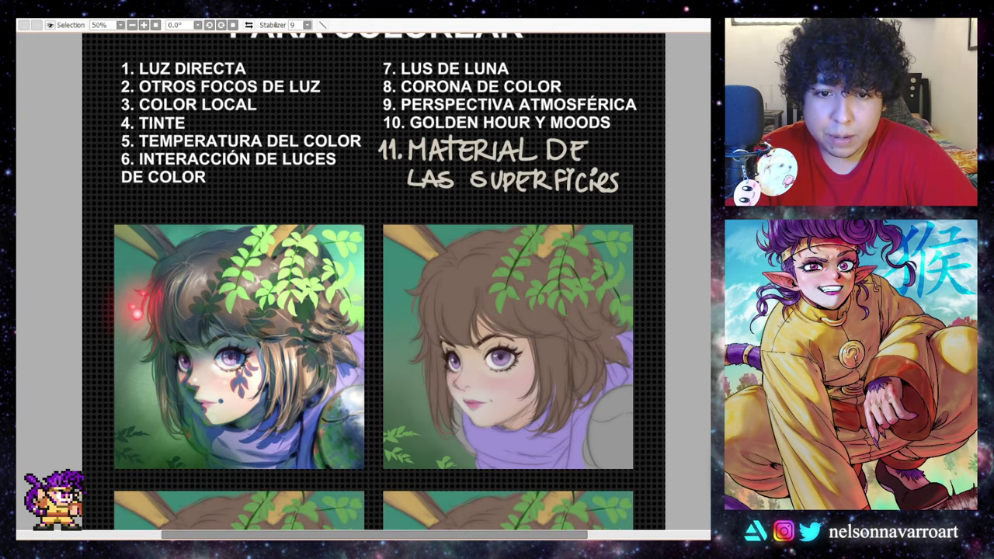